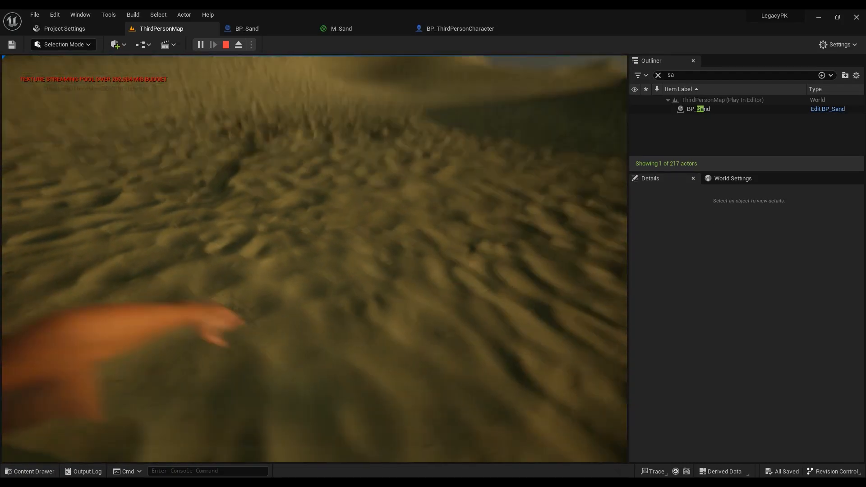
Step: Walk the character across the dunes to examine how the sand deforms under its feet, and end the play session
key(w)
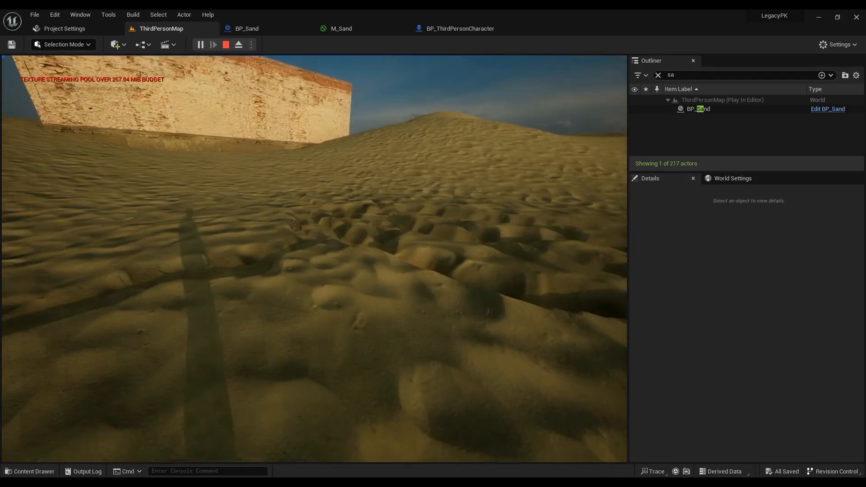
key(w)
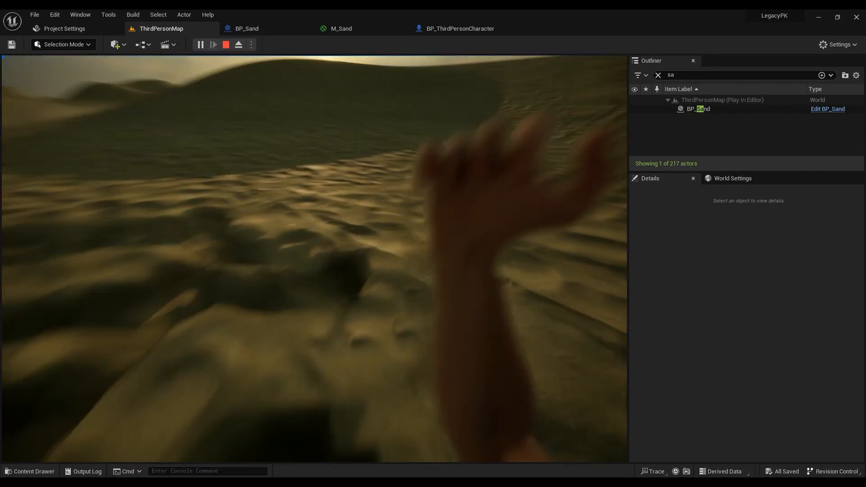
key(w)
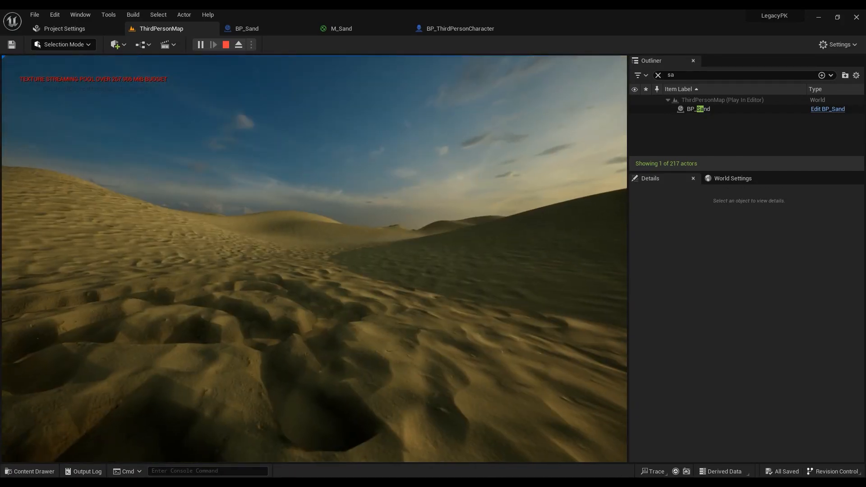
key(w)
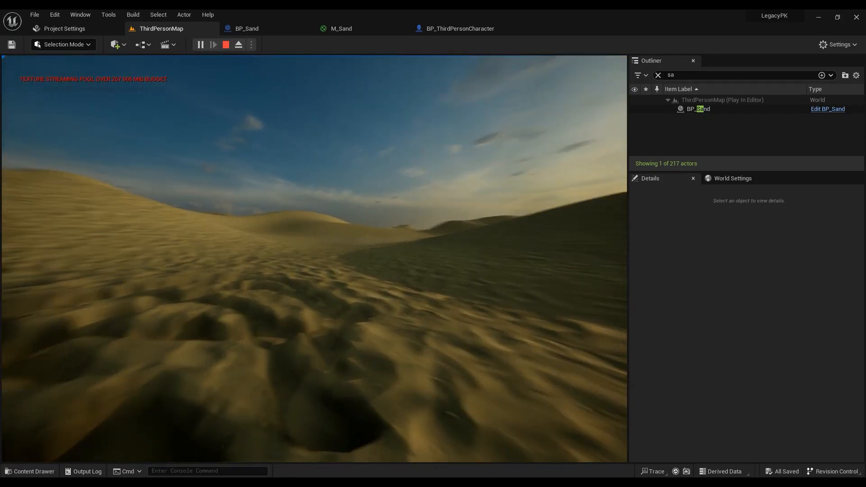
key(w)
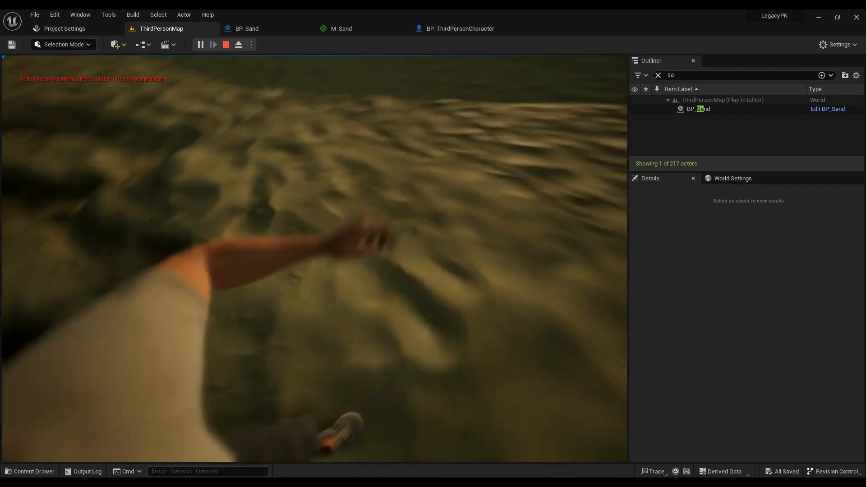
key(w)
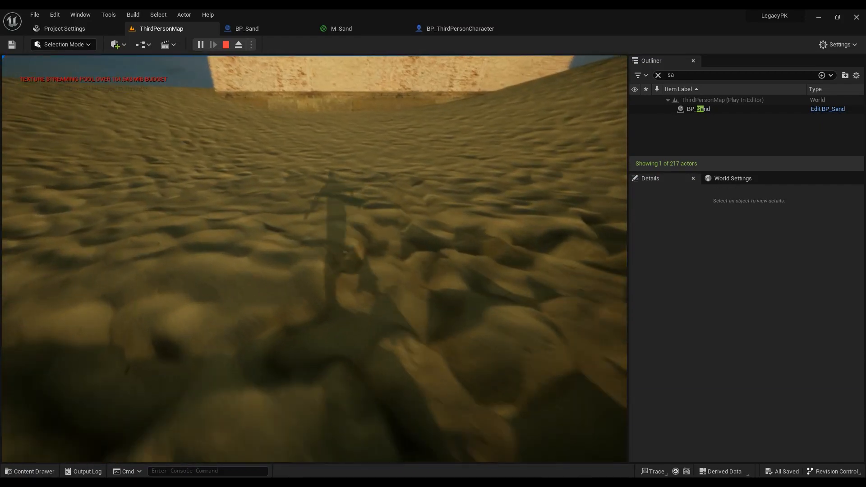
key(s)
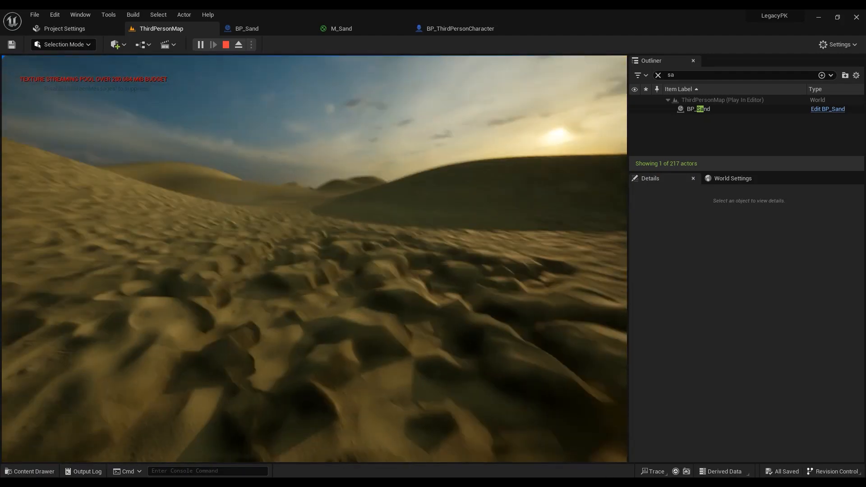
key(Escape)
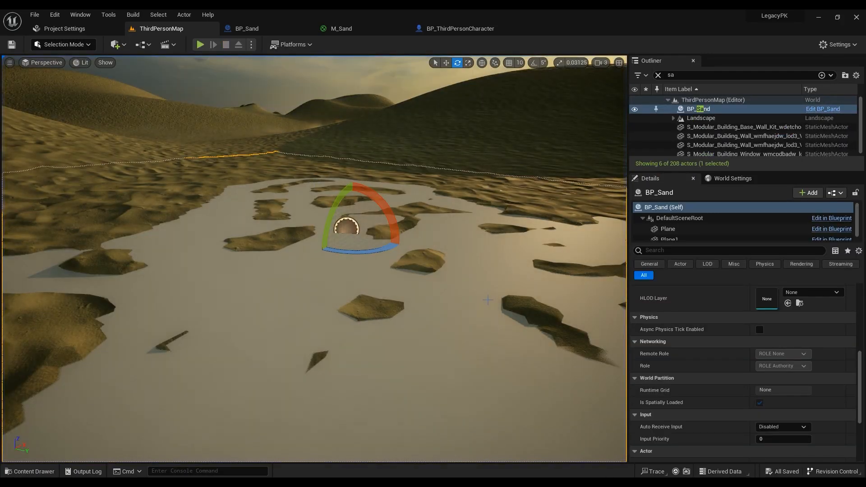
Step: Search the project settings for "uv" to check the Support UV From Hit Results option, and return to the ThirdPersonMap level
click(77, 28)
click(200, 50)
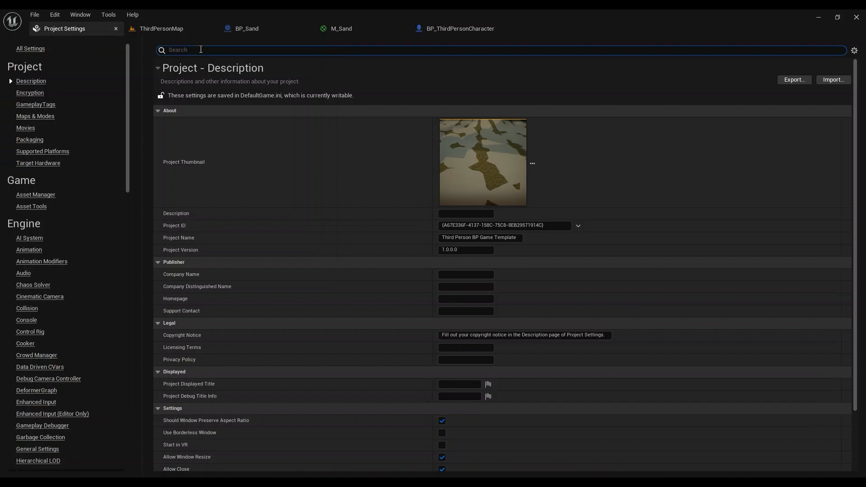
text(uv)
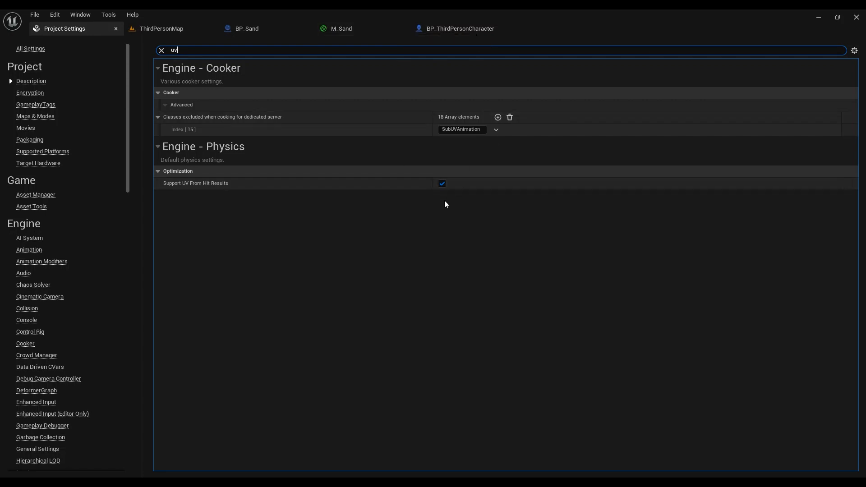
click(173, 28)
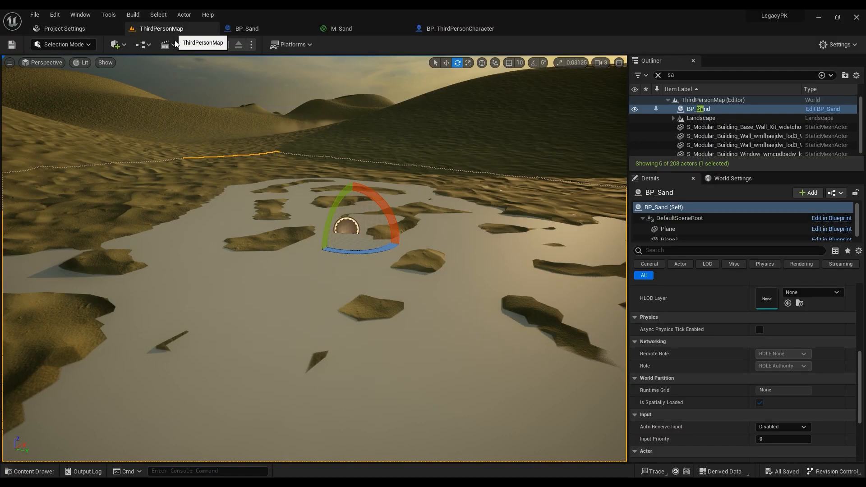
Step: Open the M_Brush material from the Materials folder for editing
click(29, 471)
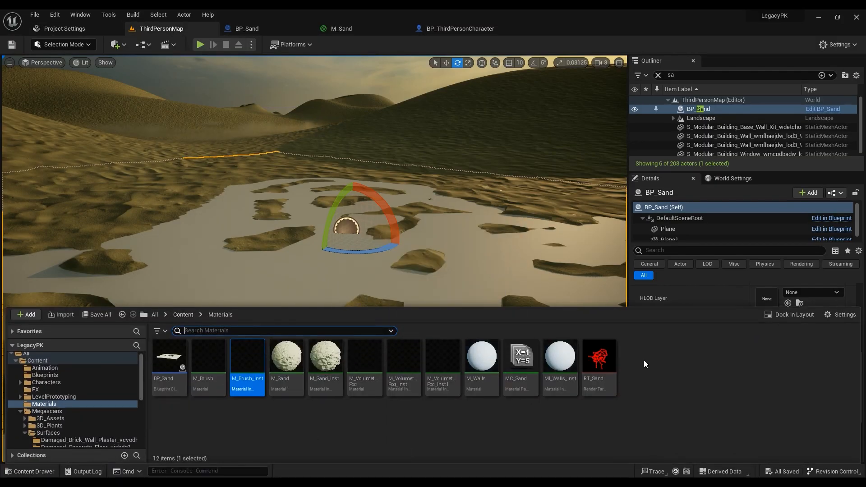
right_click(643, 359)
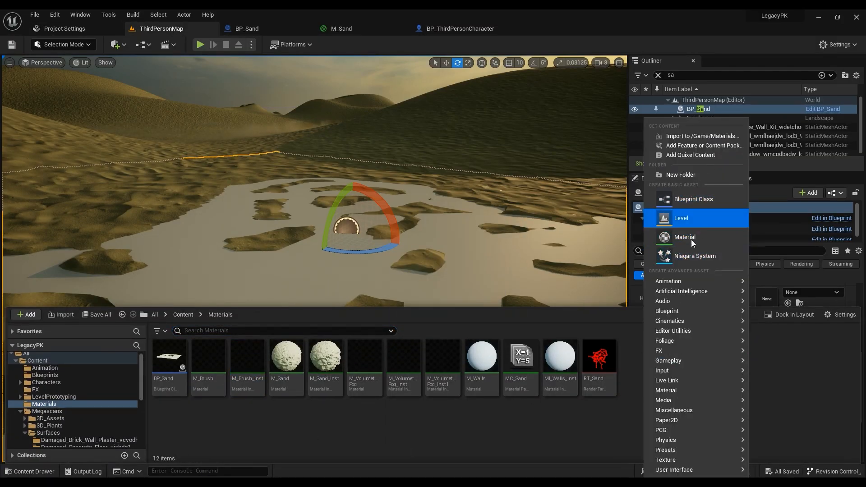
click(304, 428)
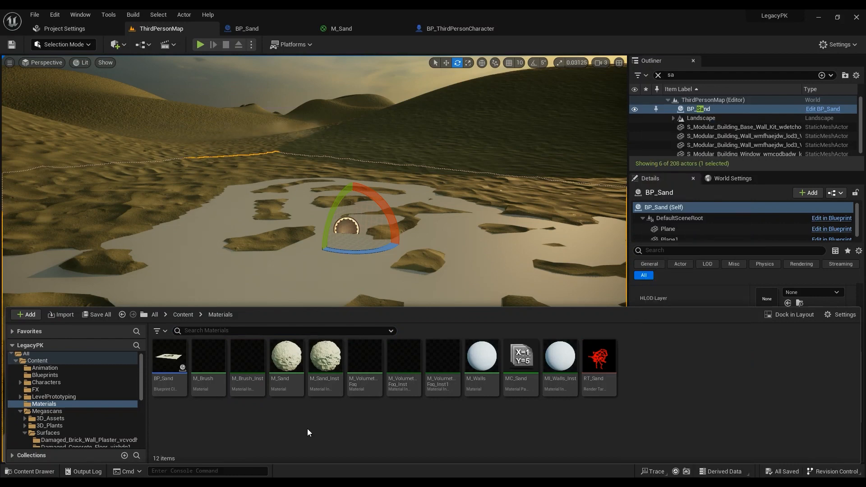
double_click(208, 377)
scroll(334, 175, down, 4)
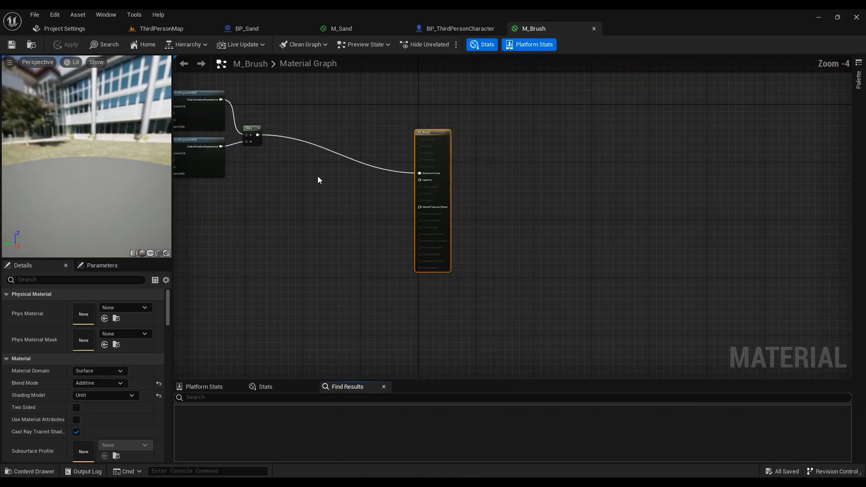
Step: Delete the unconnected node group below the radial gradient network in the M_Brush graph and save the material
right_drag(317, 176, 671, 202)
right_drag(528, 291, 639, 189)
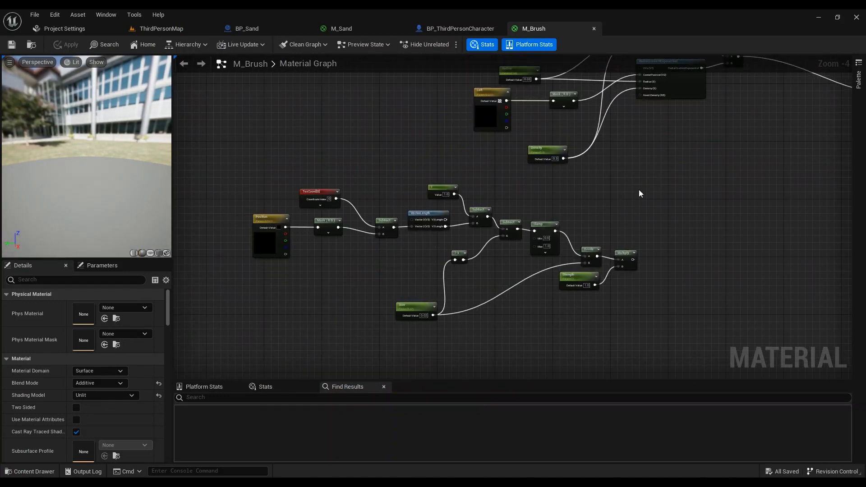
scroll(639, 189, down, 1)
drag(666, 186, 323, 315)
key(Delete)
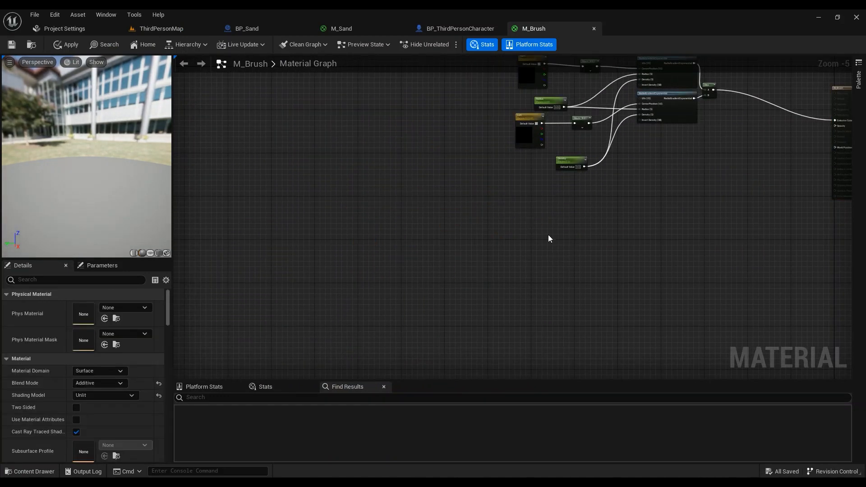
right_drag(548, 235, 511, 231)
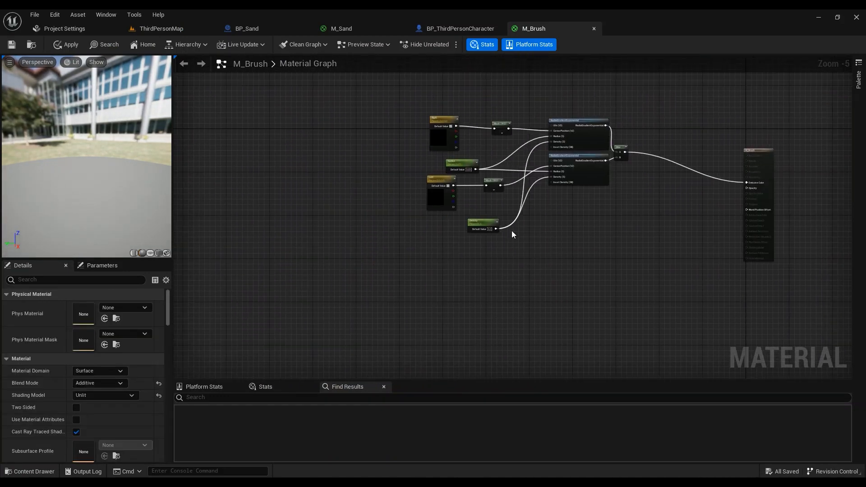
click(11, 44)
Step: Add a RadialGradientExponential node in the empty area below the existing gradients and duplicate it beneath itself
scroll(497, 198, up, 2)
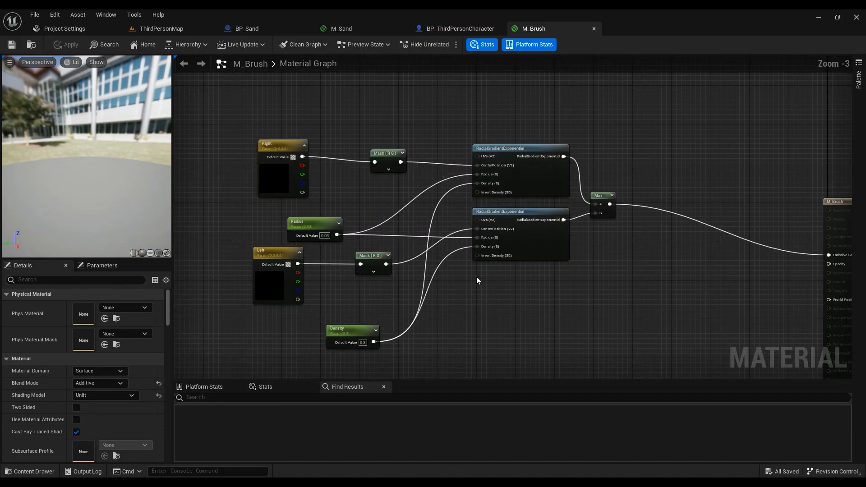
right_click(468, 324)
text(radi)
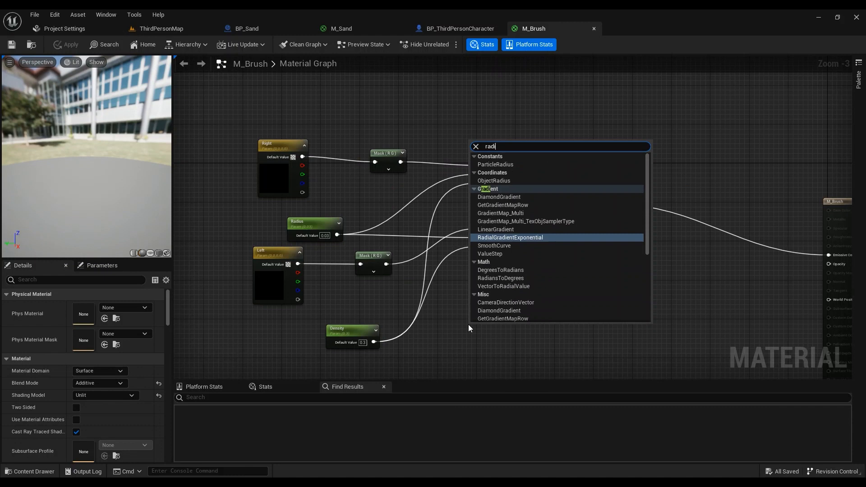
text(al)
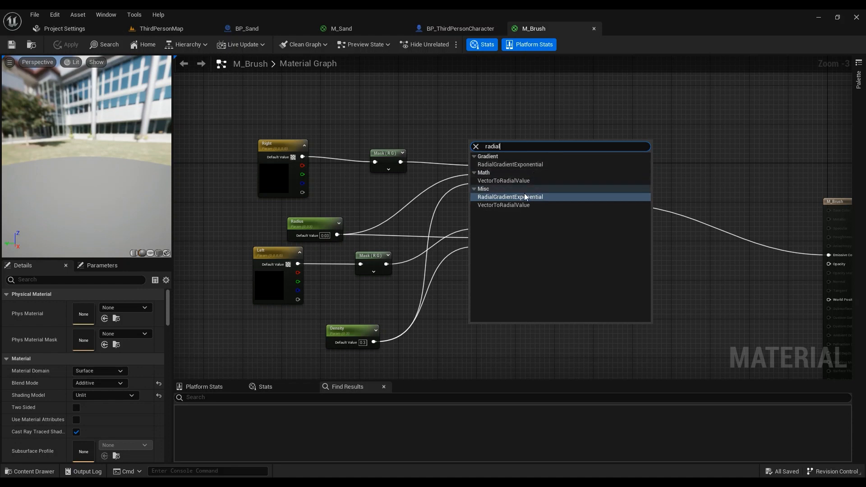
click(510, 197)
right_drag(582, 264, 573, 211)
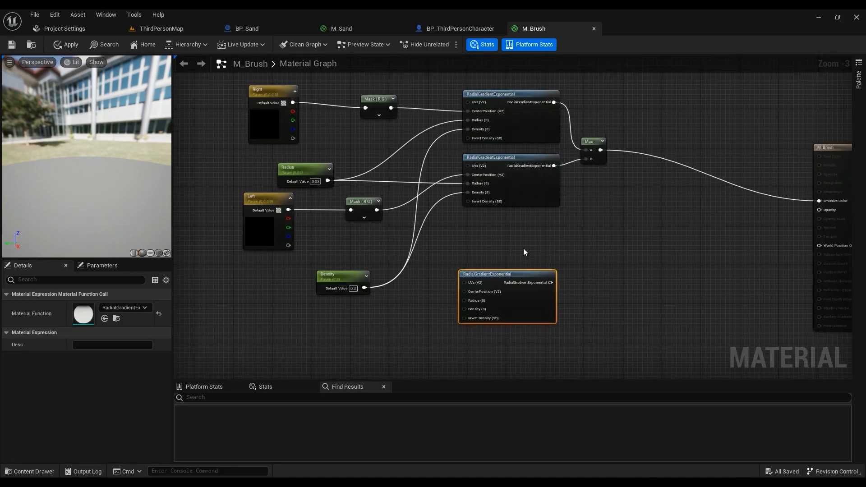
right_drag(553, 293, 474, 207)
key(ctrl+d)
Step: Combine the outputs of the two new RadialGradientExponential nodes with a Max node
drag(465, 199, 498, 231)
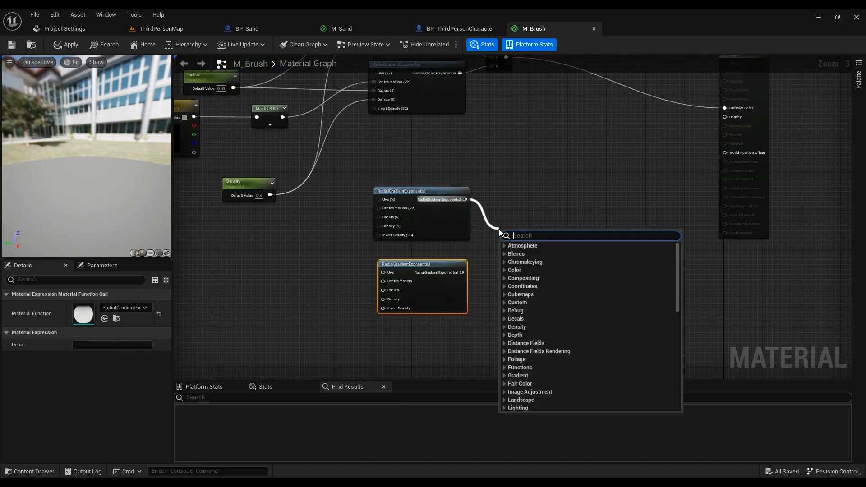
text(max)
key(Return)
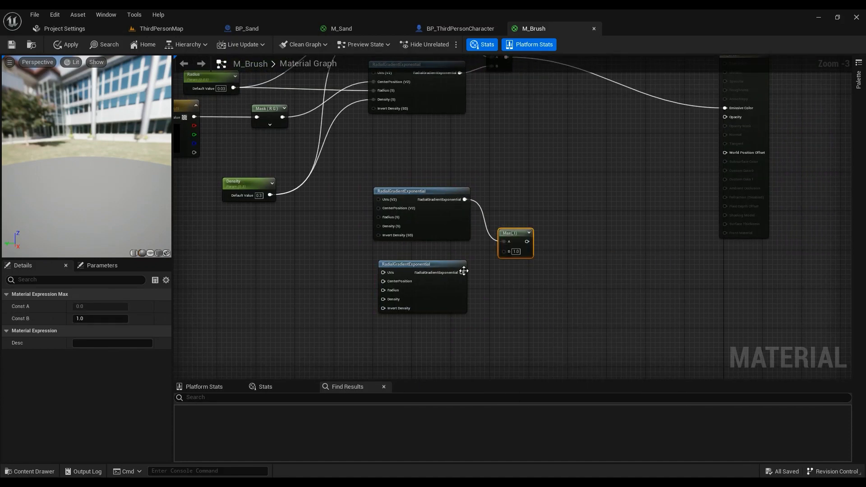
mouse_move(462, 272)
mouse_down()
mouse_move(505, 255)
mouse_move(461, 273)
mouse_up()
Step: Add a vector parameter named Right below the Density parameter
right_drag(334, 211, 483, 314)
right_drag(331, 331, 345, 269)
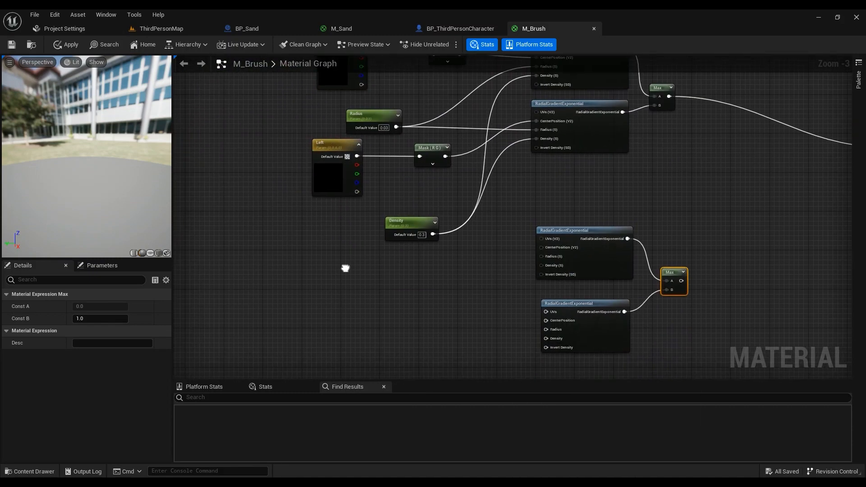
click(310, 266)
text(v)
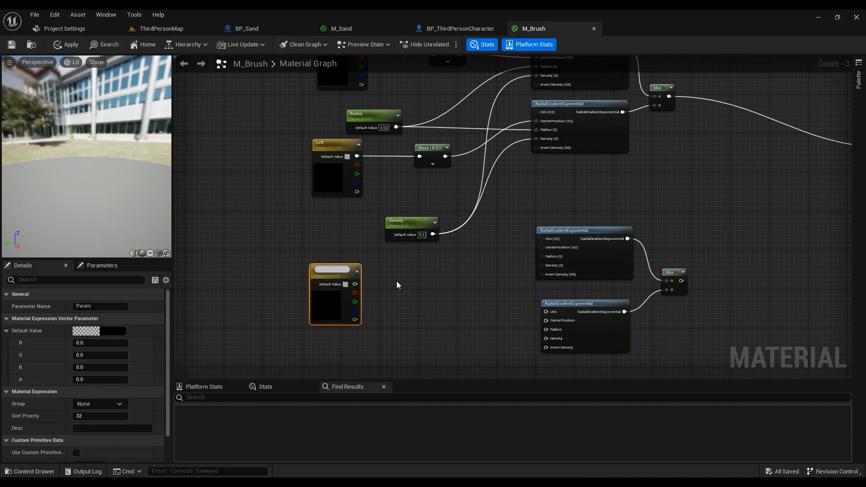
key(Return)
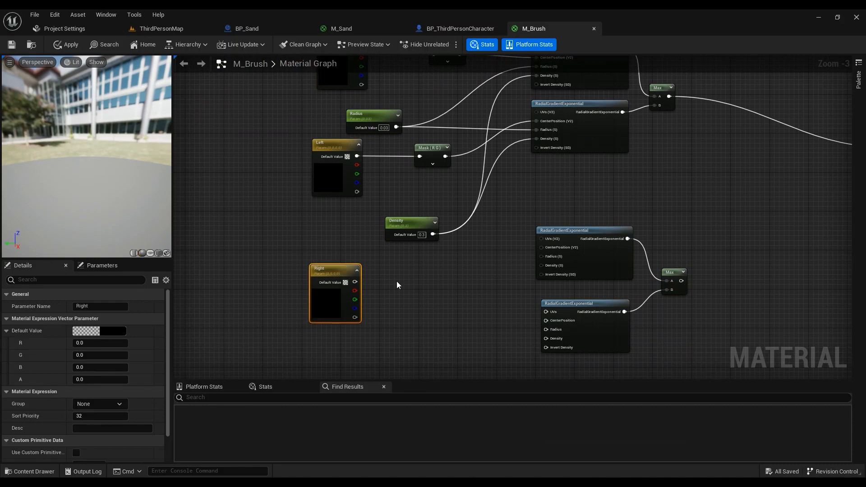
Step: Add a second vector parameter named Left beneath the new Right parameter
right_drag(371, 323, 374, 246)
key(v)
click(315, 279)
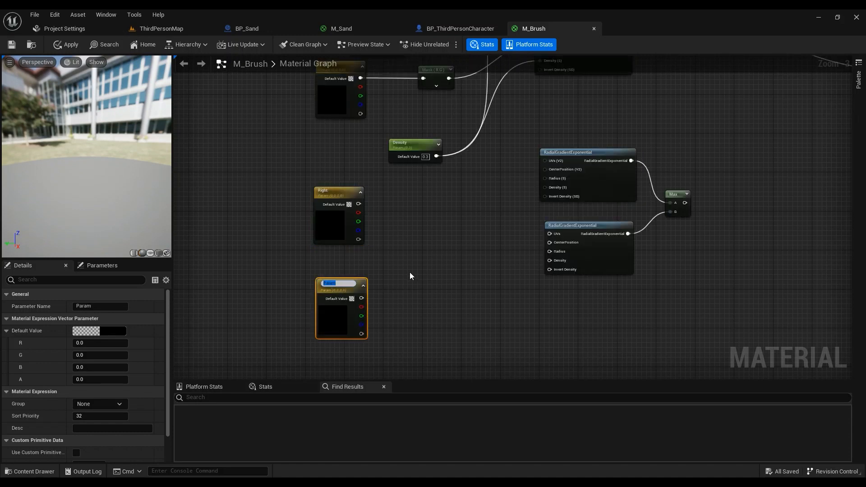
text(Left)
key(Return)
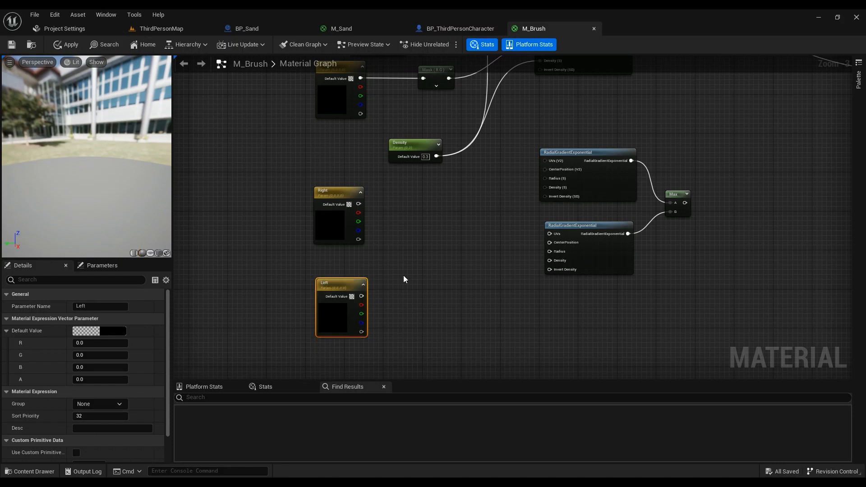
Step: Add a ComponentMask passing R and G to the new Right parameter's output, and duplicate it for the new Left parameter
right_drag(401, 248, 372, 296)
drag(330, 254, 376, 258)
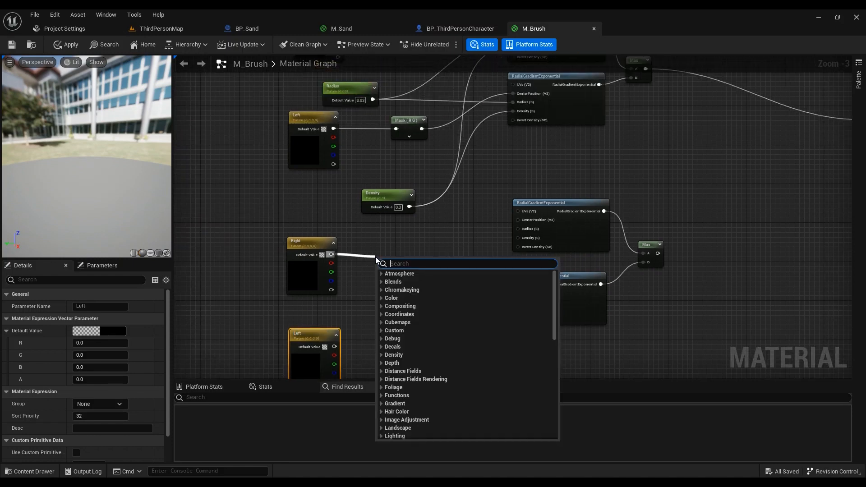
text(mask)
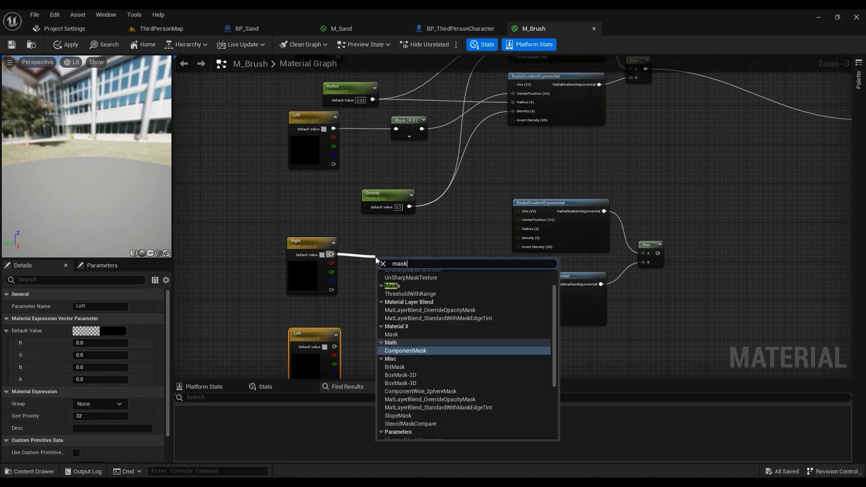
click(421, 357)
right_drag(414, 322, 399, 228)
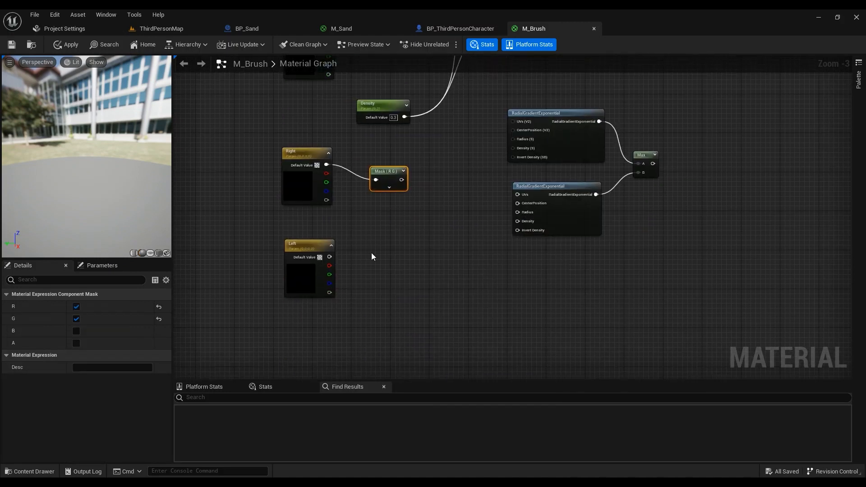
key(ctrl+d)
drag(329, 257, 371, 258)
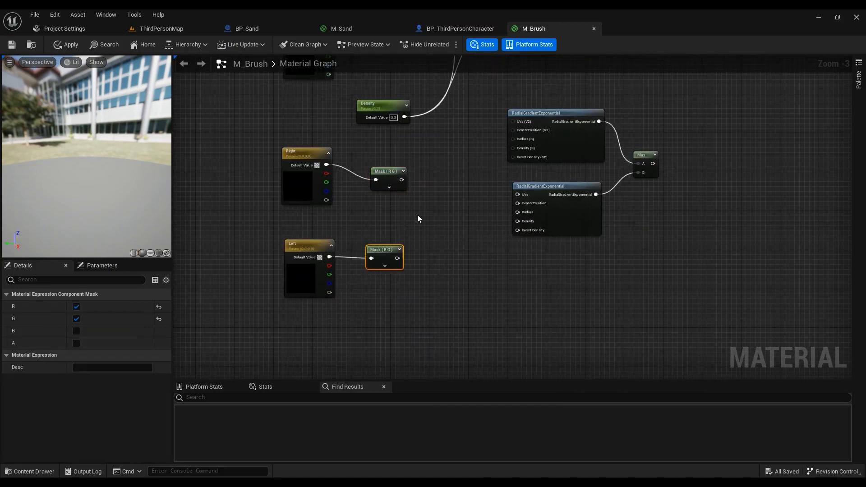
Step: Connect the new Right mask to the upper new gradient's CenterPosition and the new Left mask to the lower one's CenterPosition
right_drag(418, 218, 371, 300)
right_drag(405, 160, 391, 224)
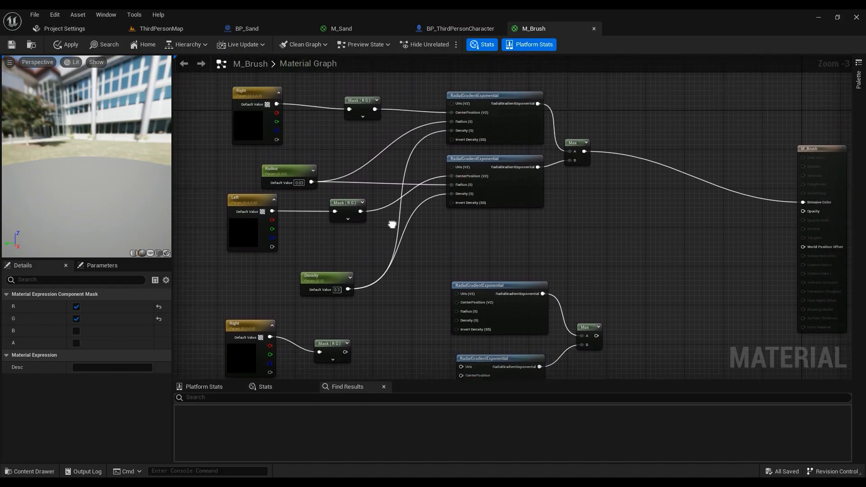
right_drag(385, 318, 387, 269)
drag(348, 303, 478, 254)
right_drag(420, 280, 423, 226)
drag(347, 328, 468, 272)
right_drag(384, 179, 373, 249)
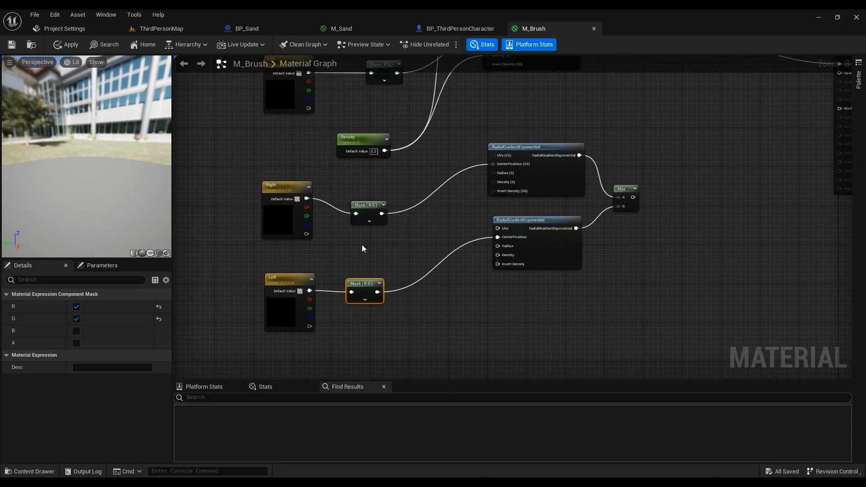
Step: Add a scalar parameter named Densityy between the new Right and Left parameters
click(362, 245)
text(ssssss)
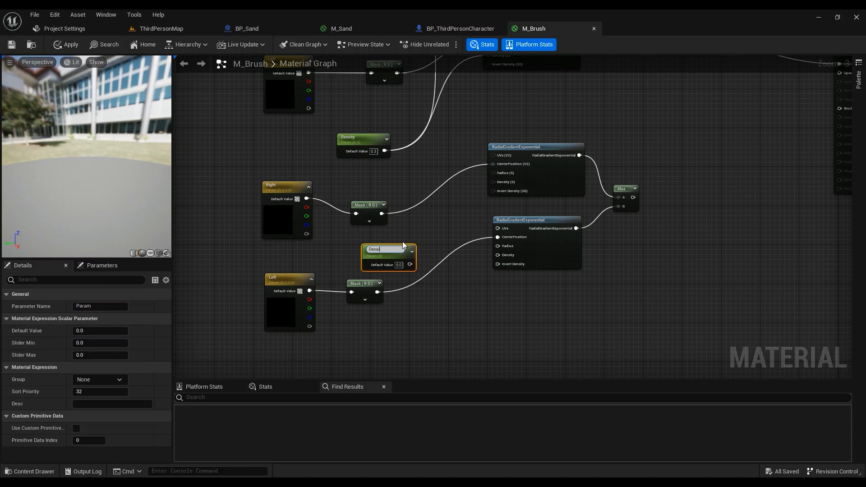
text(yy)
key(Return)
Step: Examine the existing Radius and Density parameters in M_Brush and the sand surface in ThirdPersonMap, returning to M_Brush
right_drag(402, 245, 406, 269)
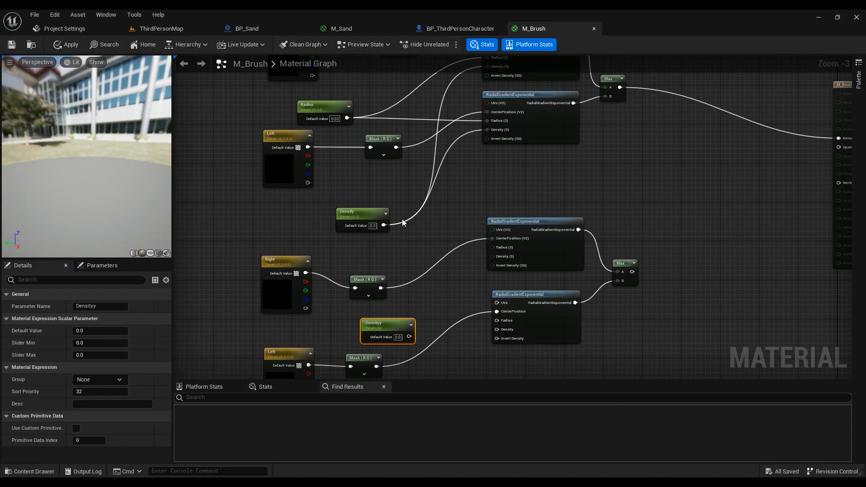
right_drag(364, 227, 372, 283)
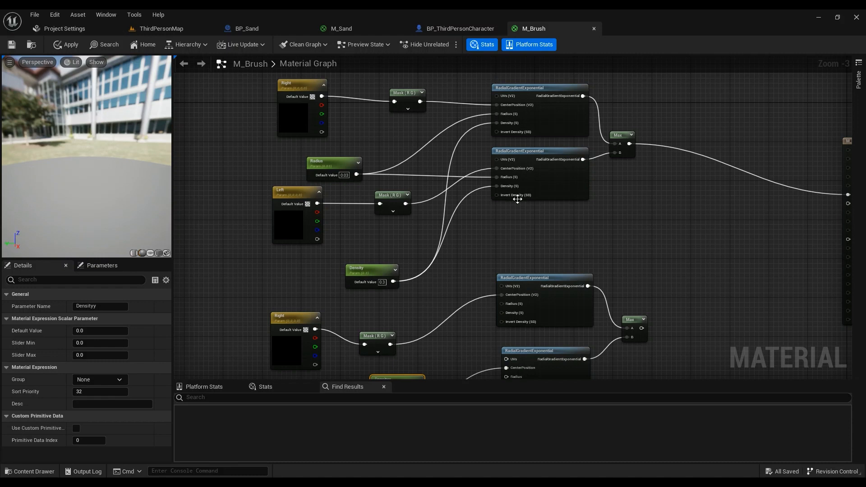
scroll(342, 179, up, 3)
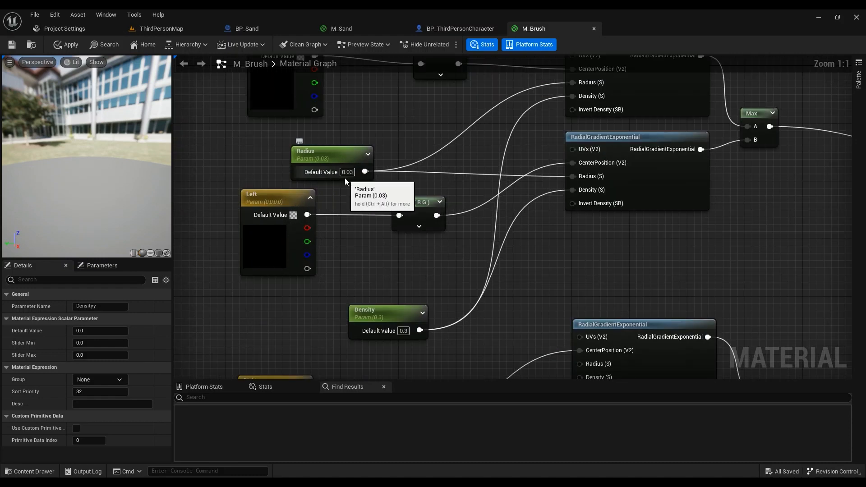
click(347, 173)
click(355, 190)
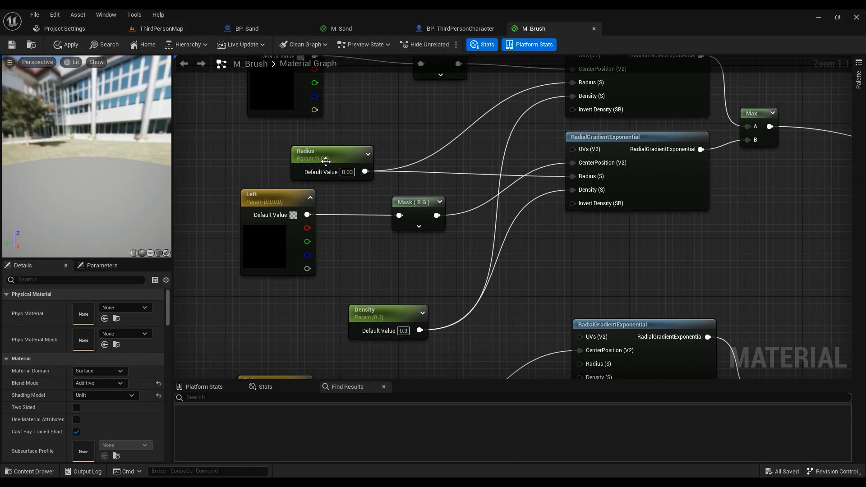
click(161, 29)
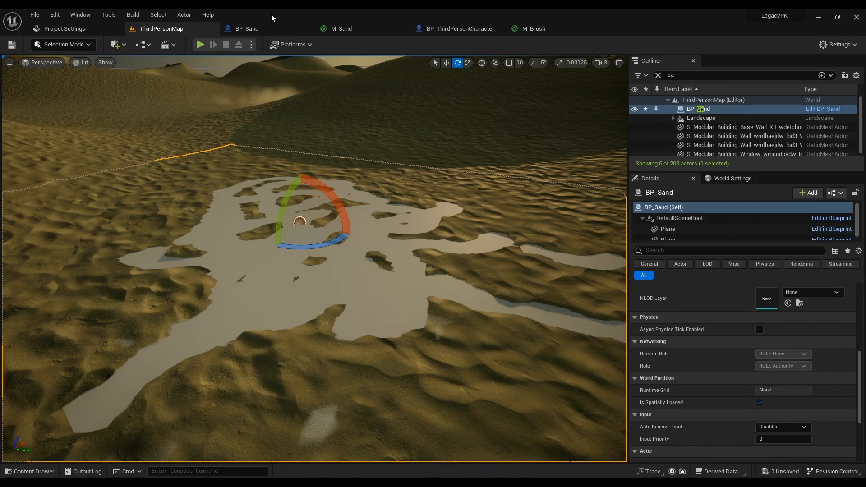
click(343, 31)
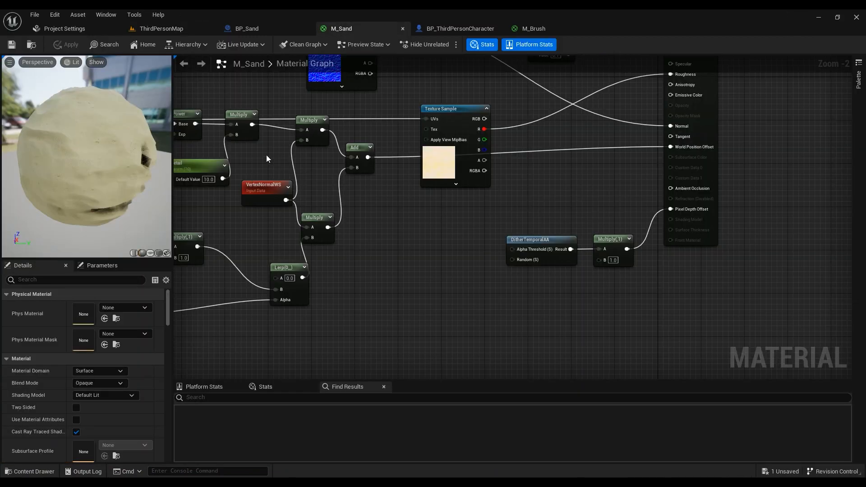
click(534, 28)
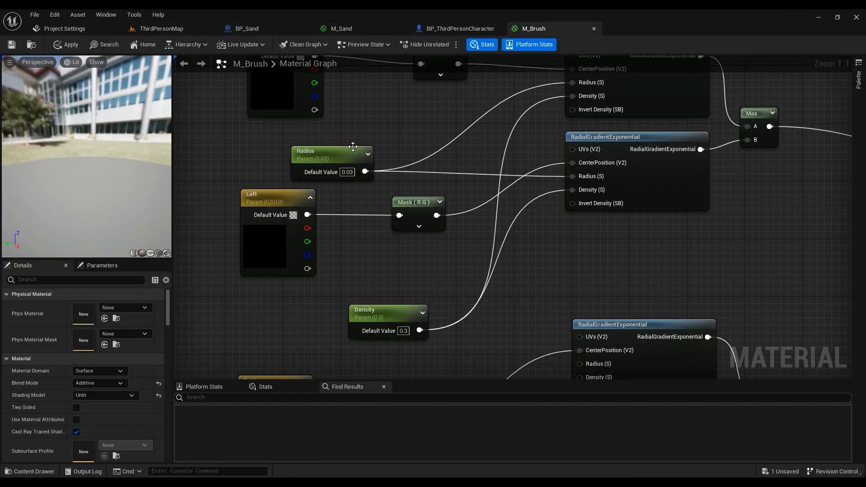
Step: Set the Radius parameter's default value to 0.03 and apply the material changes
right_drag(353, 147, 370, 229)
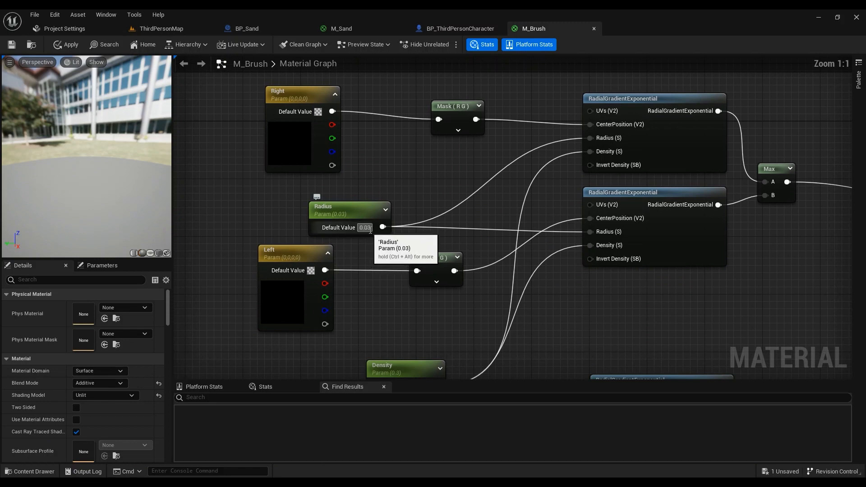
click(370, 229)
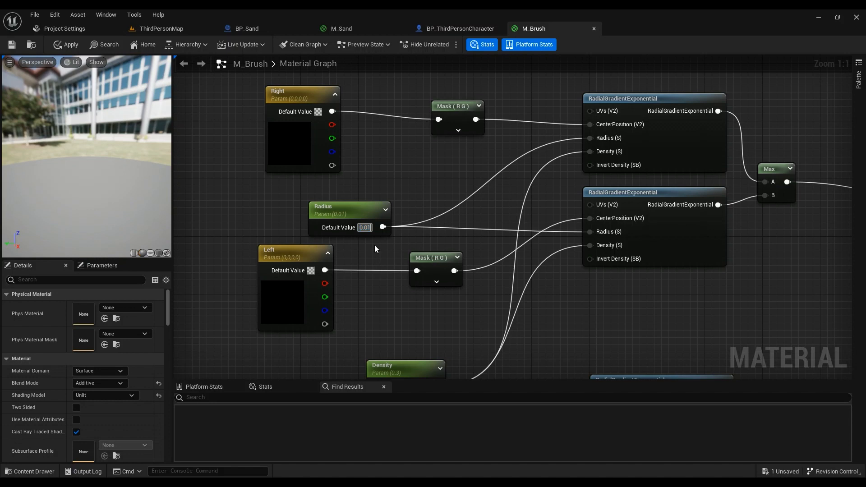
key(BackSpace)
text(3)
click(67, 44)
Step: In the Materials folder, locate the option to create a material instance of M_Brush and the option to create a Render Target texture
click(31, 45)
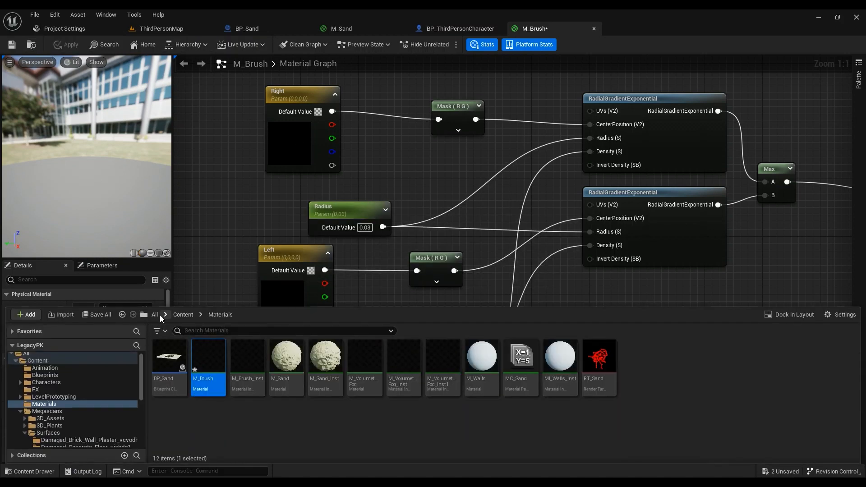
right_click(202, 361)
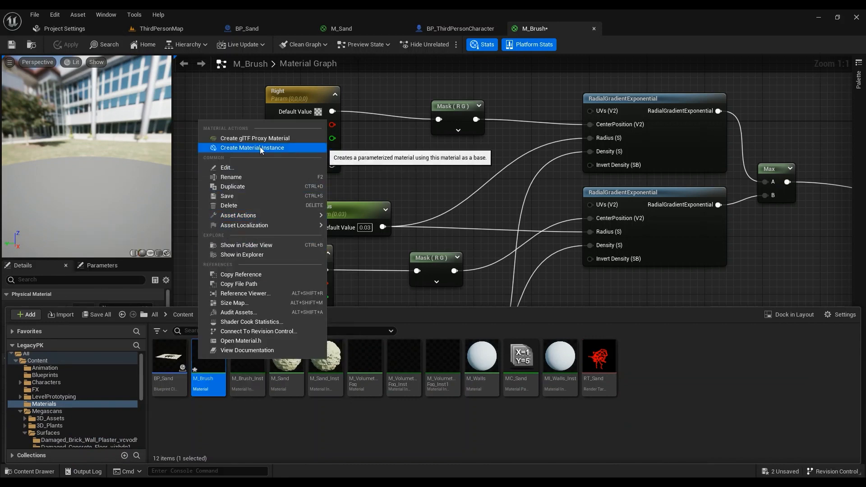
click(283, 411)
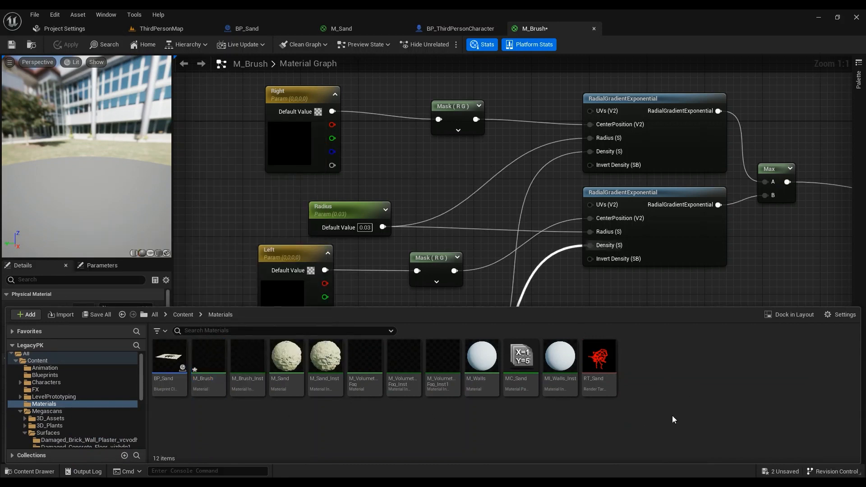
right_click(643, 362)
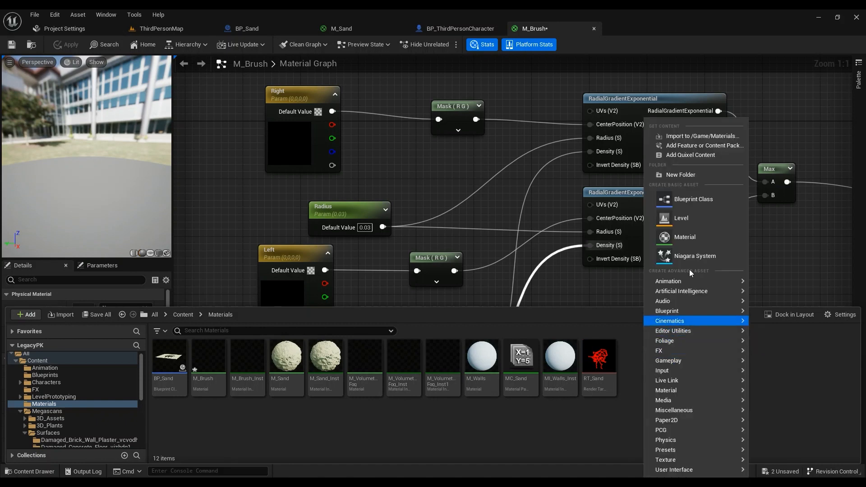
mouse_move(674, 342)
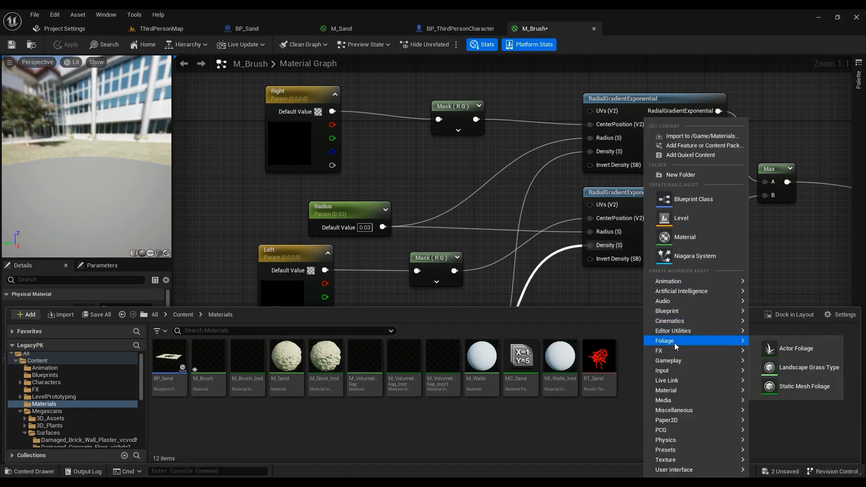
mouse_move(670, 302)
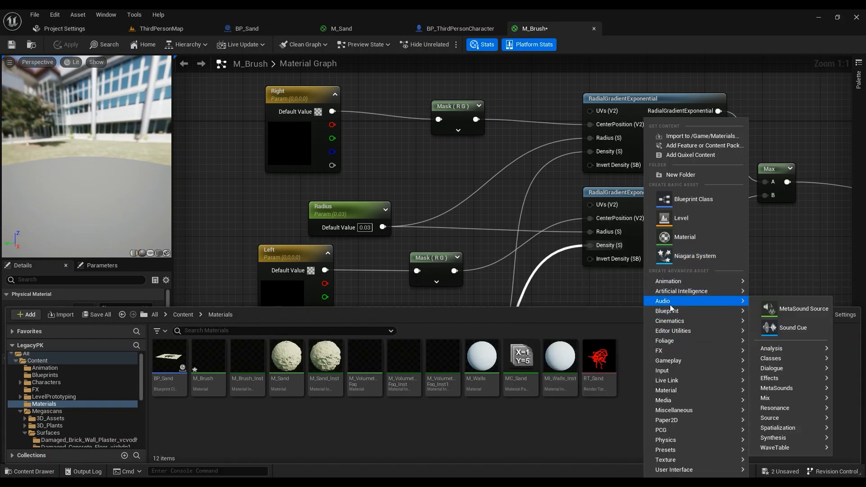
mouse_move(677, 450)
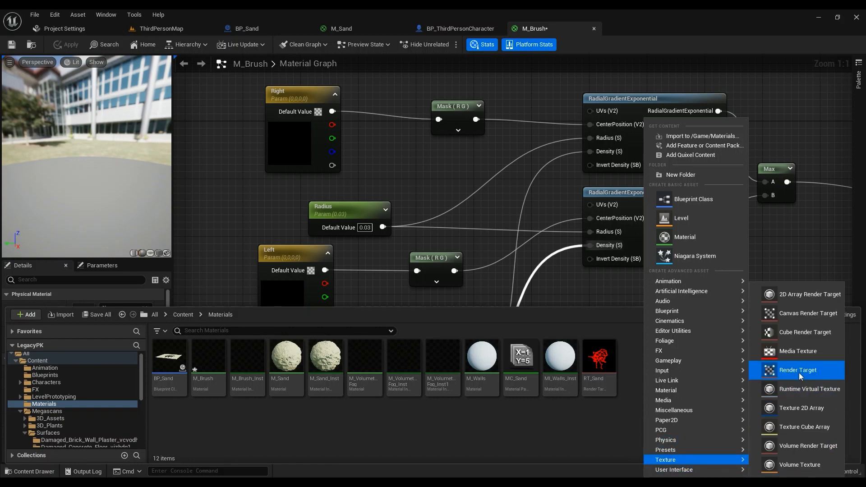
click(586, 424)
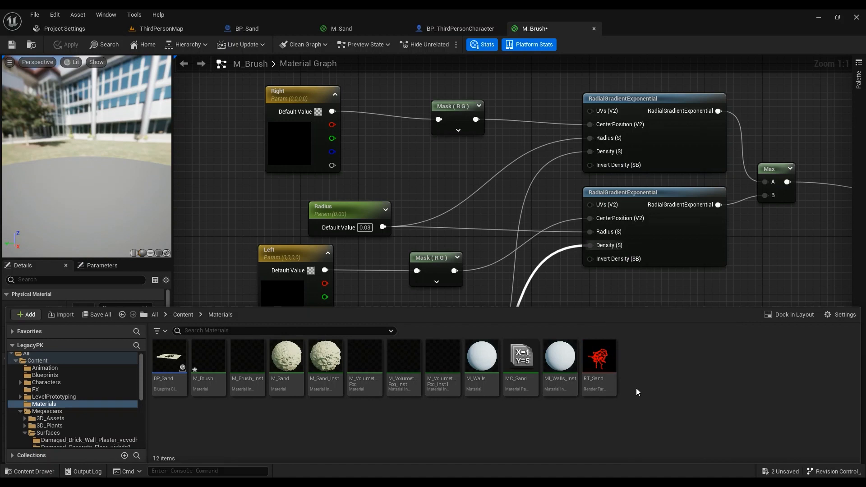
Step: Open the RT_Sand render target and reset its Size X and Size Y to their defaults
double_click(598, 359)
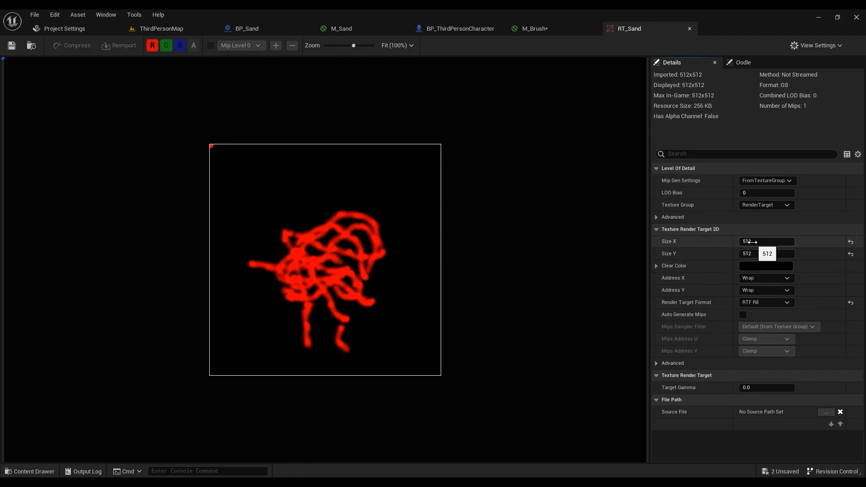
click(850, 242)
click(850, 253)
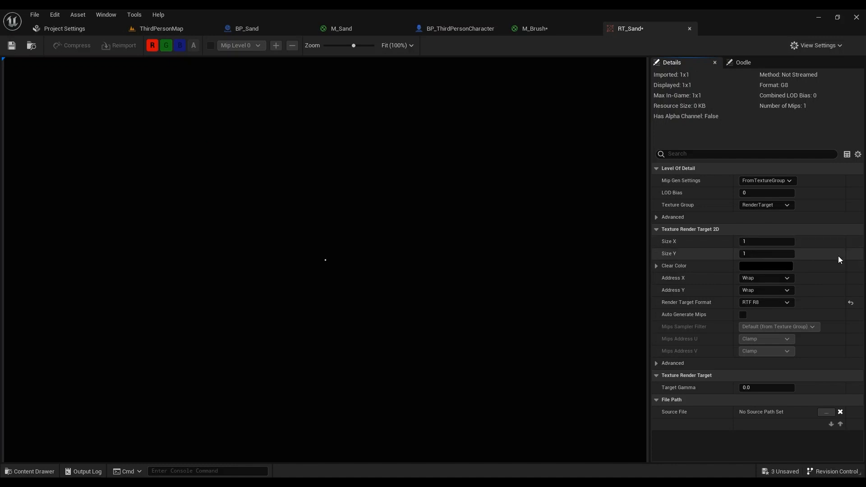
Step: Set the Size X and Size Y of RT_Sand to 256
click(762, 241)
text(256)
key(Return)
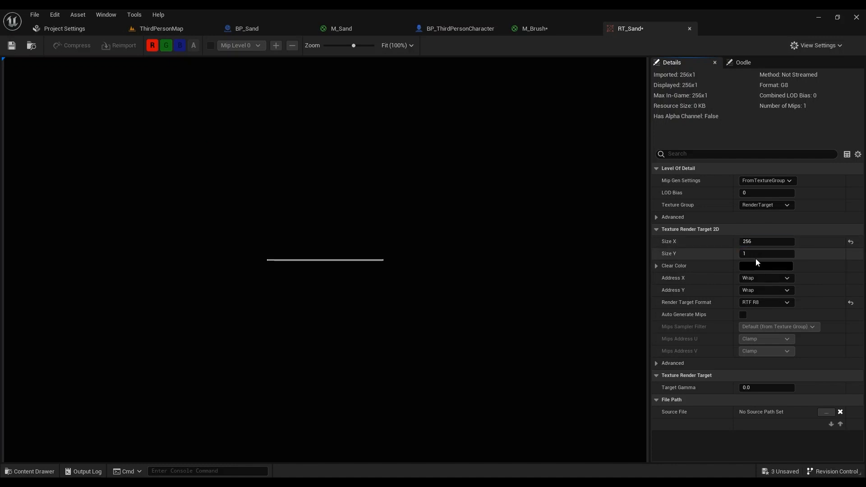
key(Return)
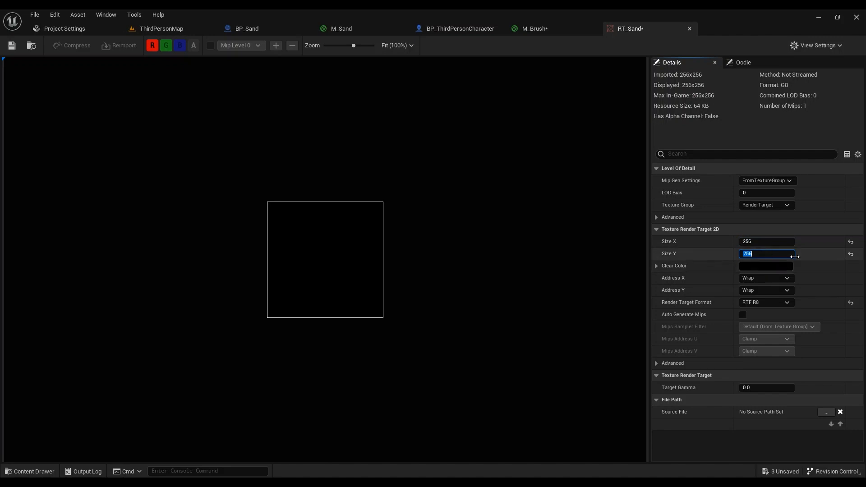
Step: Set the Size X and Size Y of RT_Sand to 512
click(780, 243)
text(512)
click(775, 254)
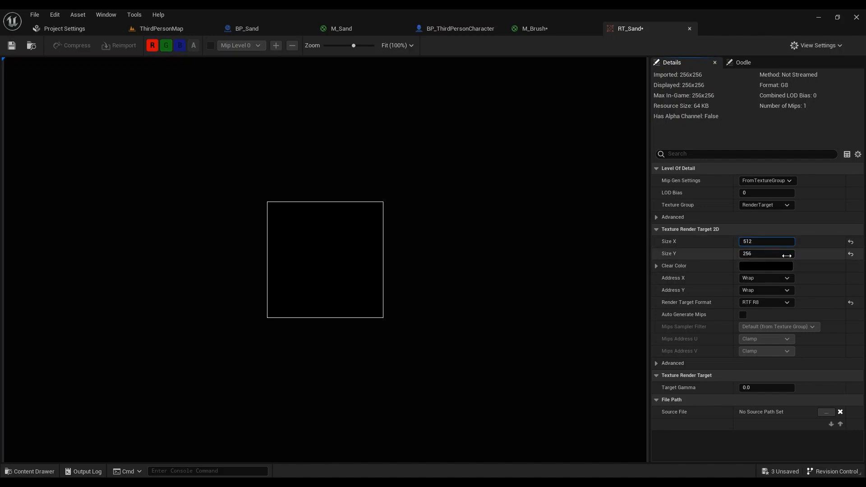
text(512)
key(Return)
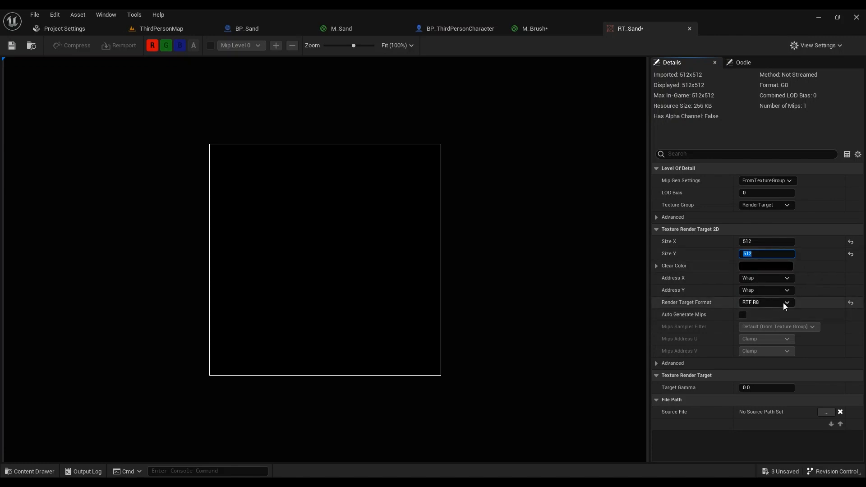
Step: Keep RTF R8 as the render target format, and save and close RT_Sand
click(765, 303)
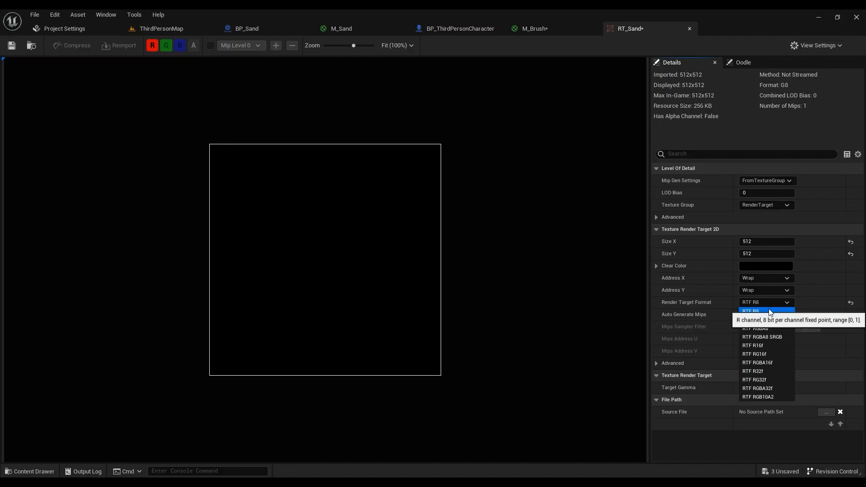
click(812, 312)
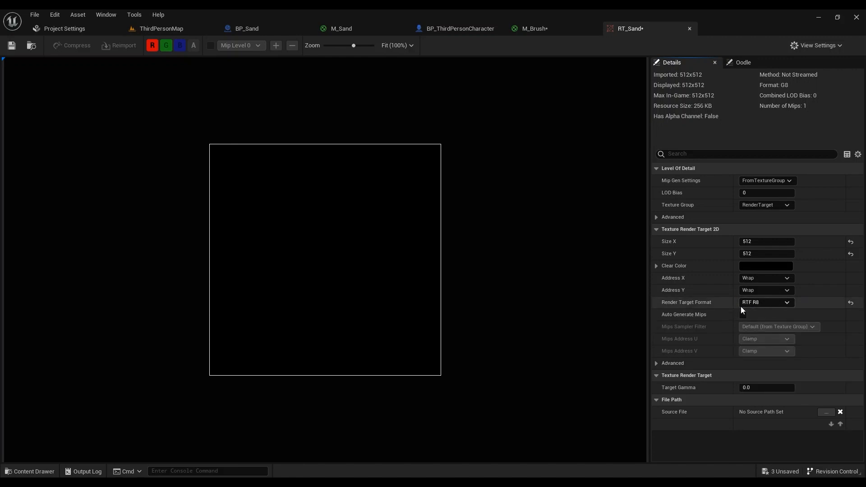
key(ctrl+s)
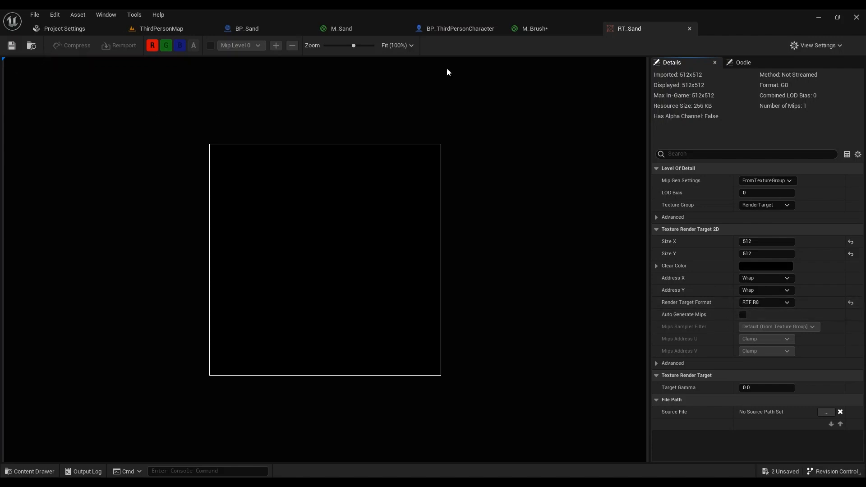
click(689, 29)
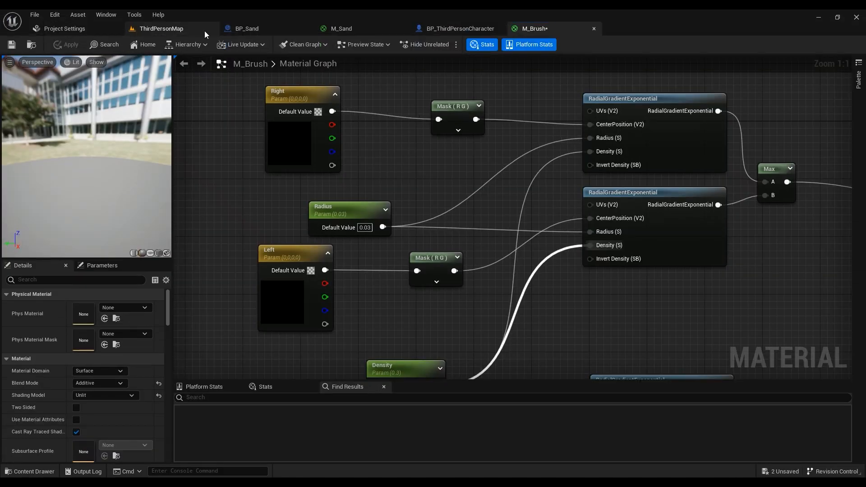
Step: Inspect the sand surface around the BP_Sand actor in ThirdPersonMap
click(144, 29)
click(36, 472)
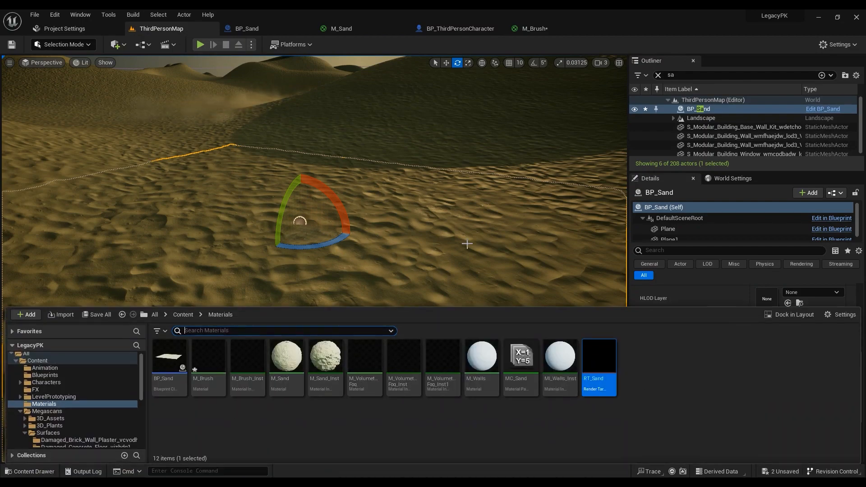
right_drag(438, 235, 425, 218)
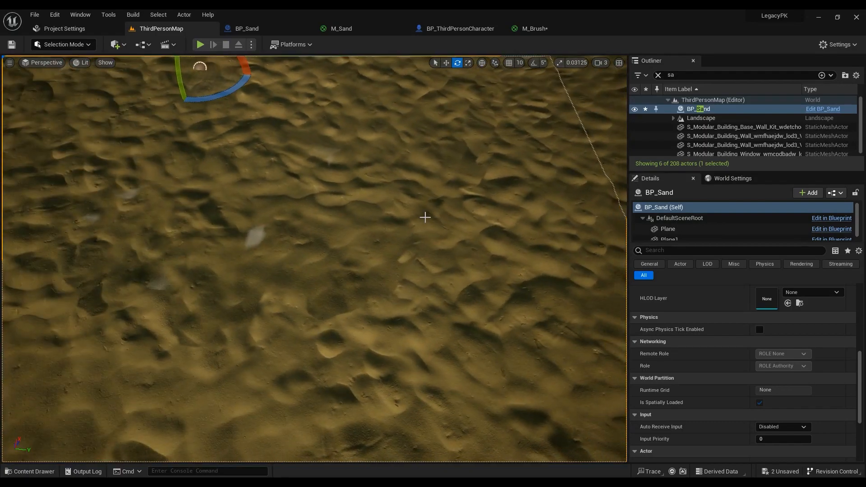
right_drag(321, 224, 356, 202)
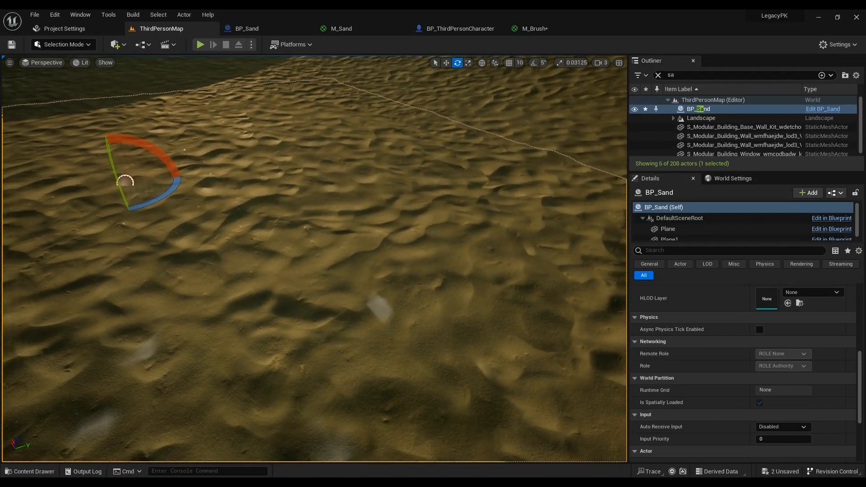
Step: Open the M_Sand material from the Materials folder and examine its whole node graph
click(44, 471)
right_click(657, 373)
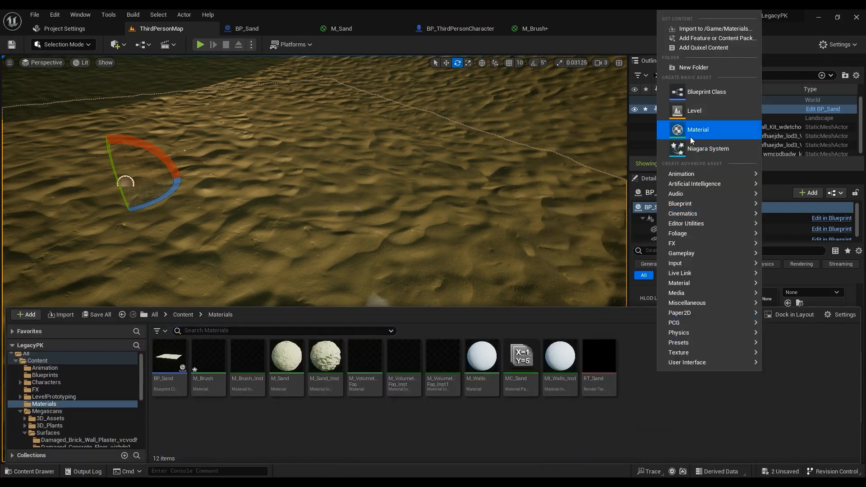
click(649, 406)
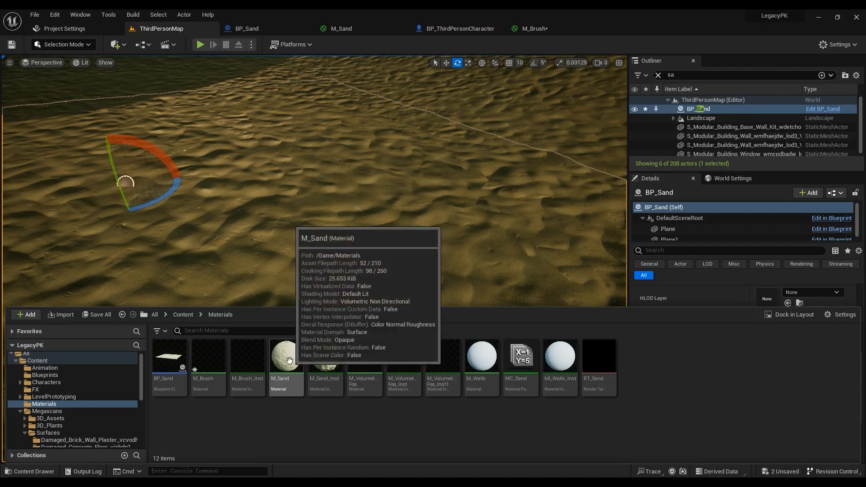
double_click(280, 391)
scroll(380, 214, down, 5)
scroll(367, 186, up, 4)
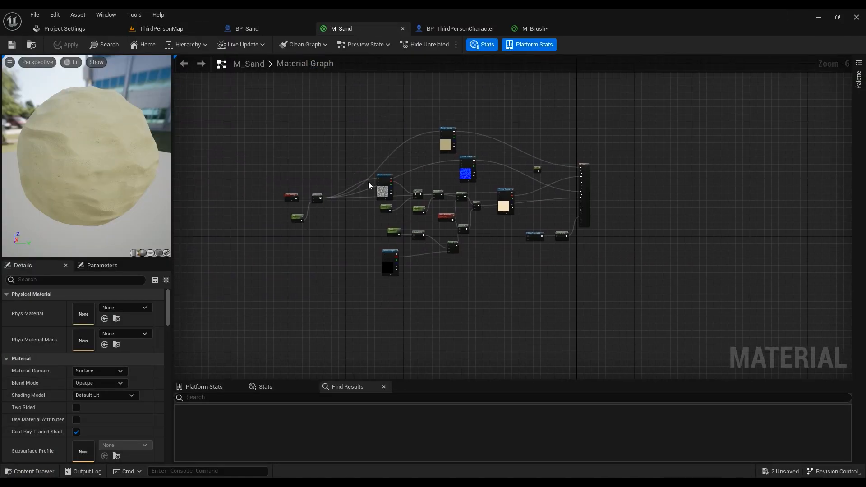
scroll(367, 190, down, 2)
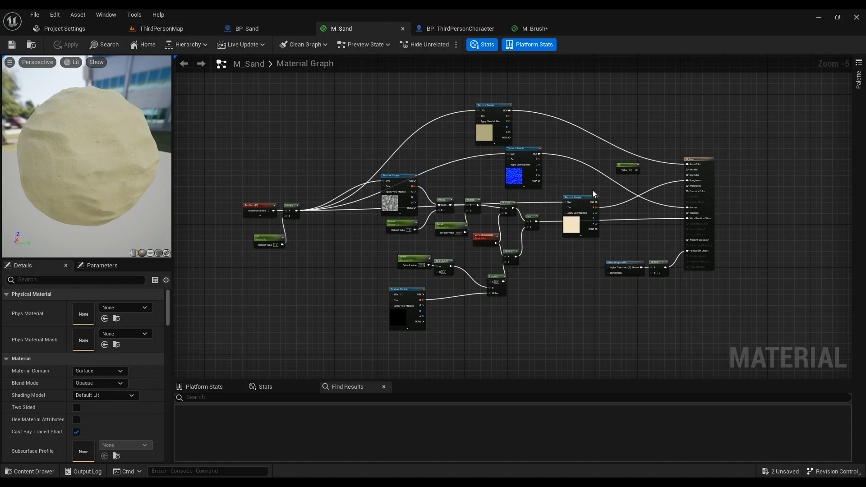
Step: Open the Rippled Sand landscape material of the dune in ThirdPersonMap, review its parameters and check where Quixel Bridge is available
click(168, 29)
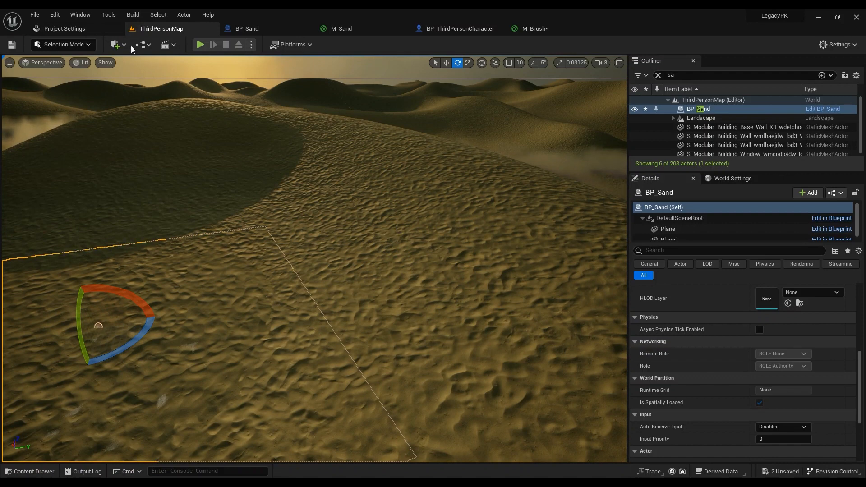
click(345, 170)
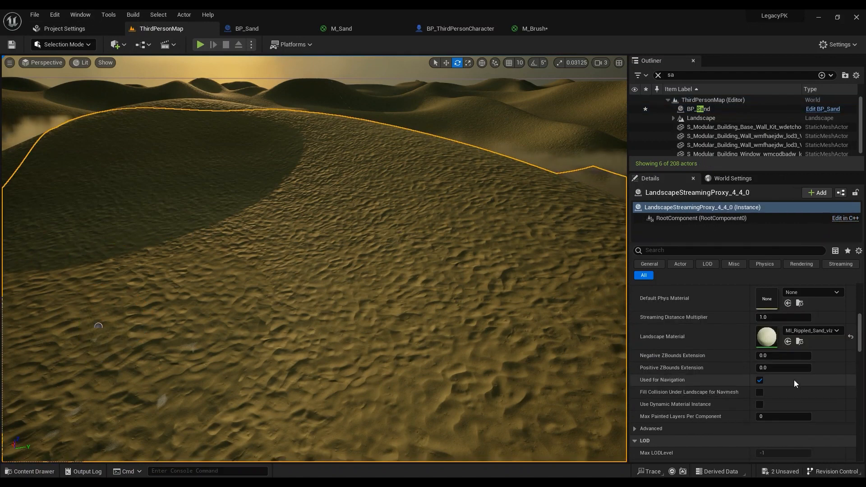
double_click(769, 338)
scroll(721, 330, down, 3)
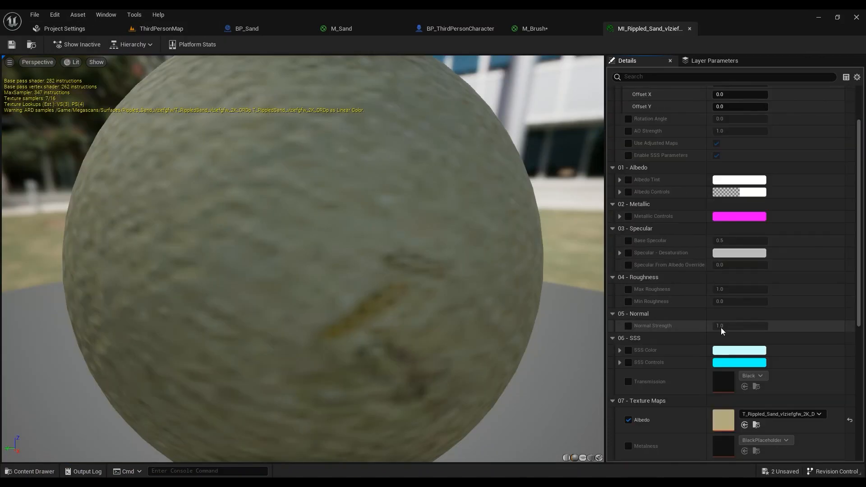
click(113, 16)
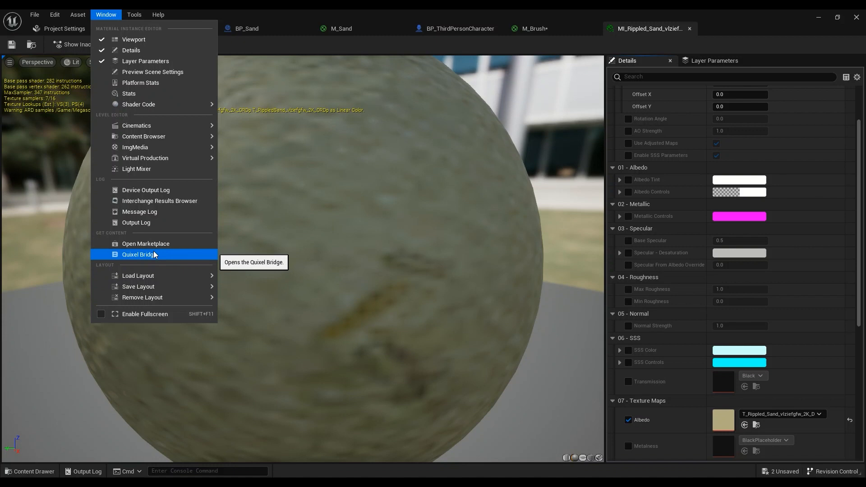
click(272, 13)
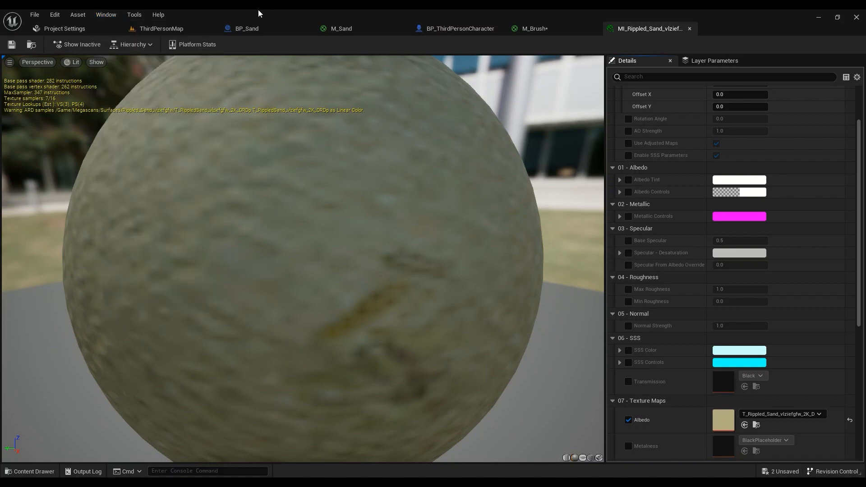
Step: Reopen the landscape's Rippled Sand material instance from ThirdPersonMap and examine its Albedo, ARD and Normal texture maps
click(180, 29)
right_drag(374, 245, 448, 246)
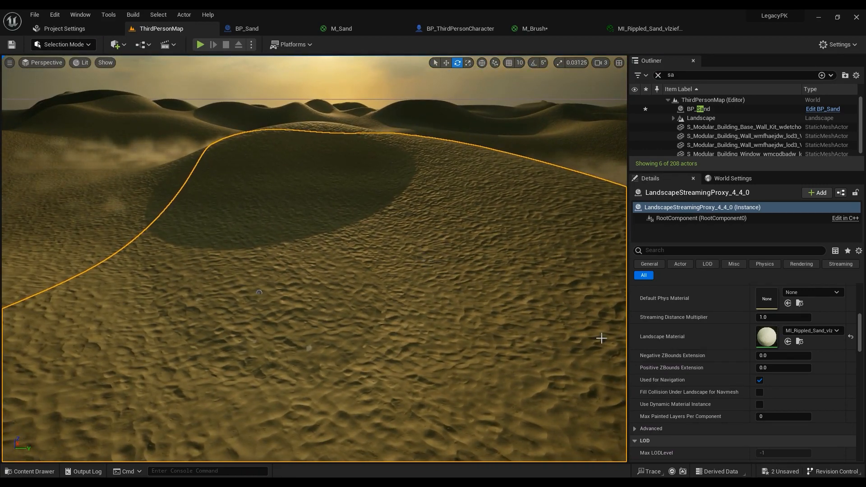
double_click(767, 338)
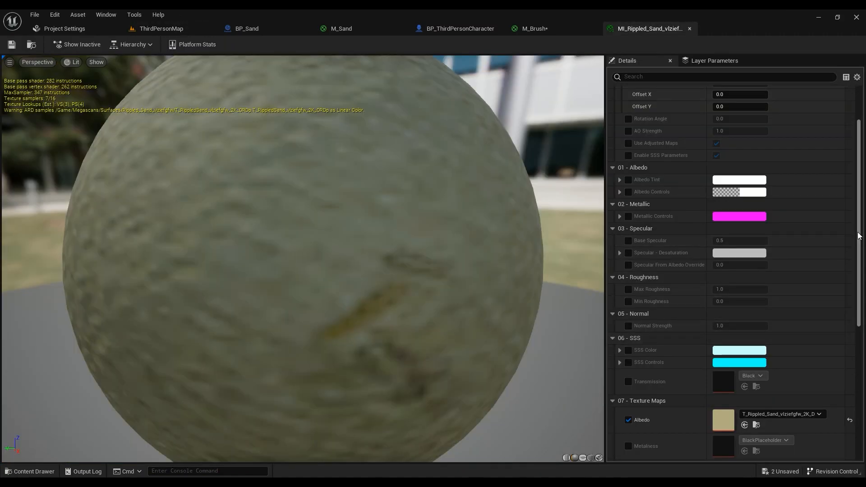
scroll(859, 221, down, 3)
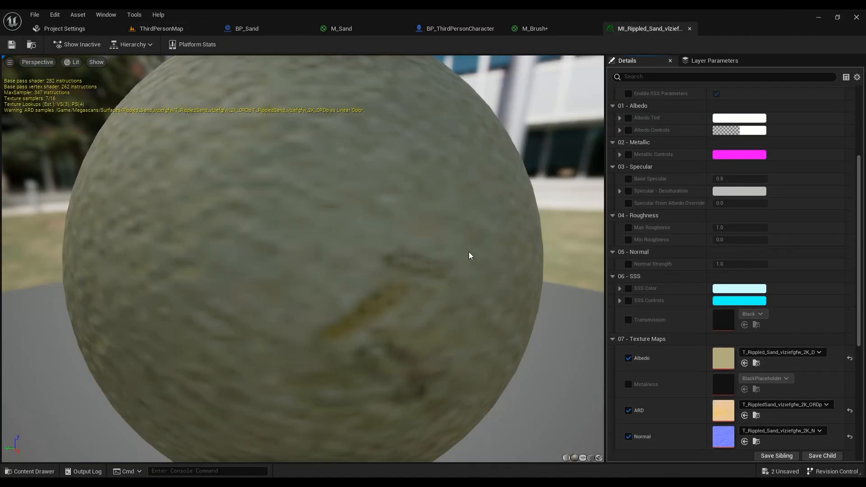
scroll(701, 357, down, 2)
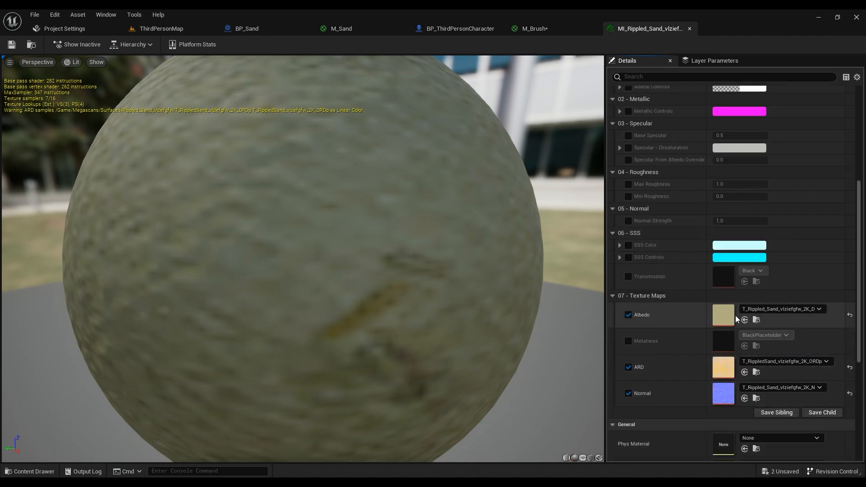
Step: Locate the three Rippled Sand textures in the Megascans Surfaces folder and add them to the M_Sand graph as texture samples
click(756, 321)
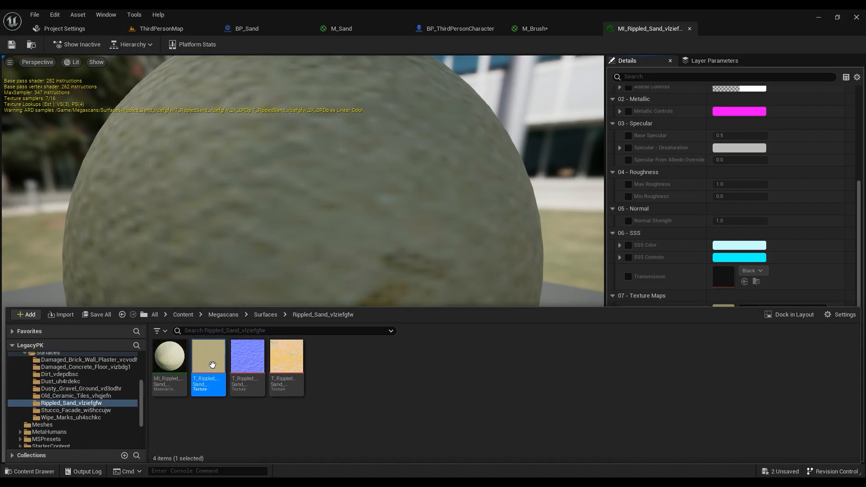
click(289, 358)
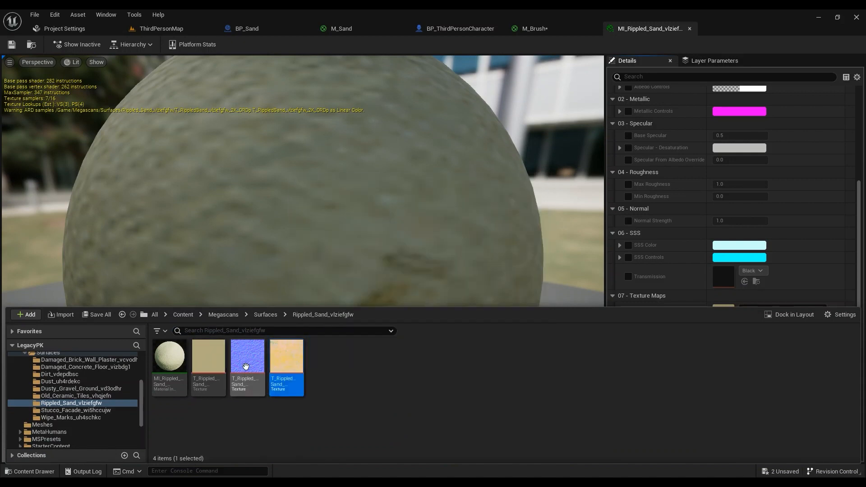
shift+click(212, 360)
drag(217, 363, 271, 109)
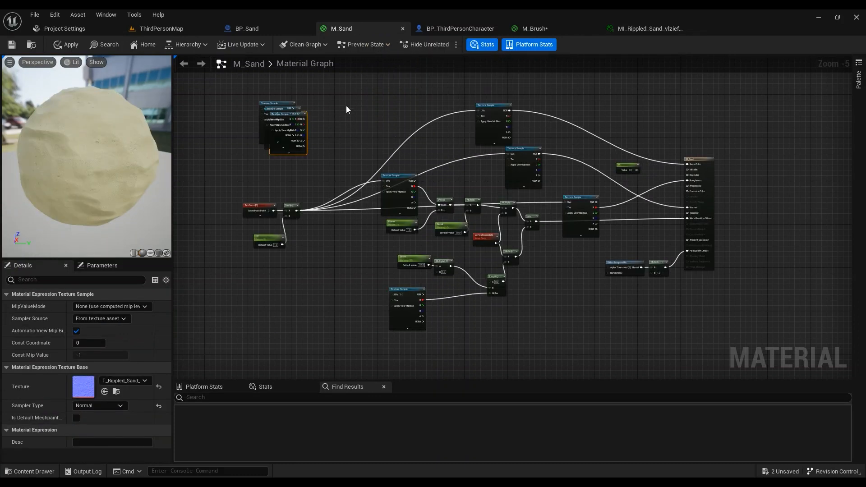
Step: Delete the three newly added Rippled Sand texture samples from the M_Sand graph
right_drag(346, 110, 390, 170)
scroll(338, 194, up, 2)
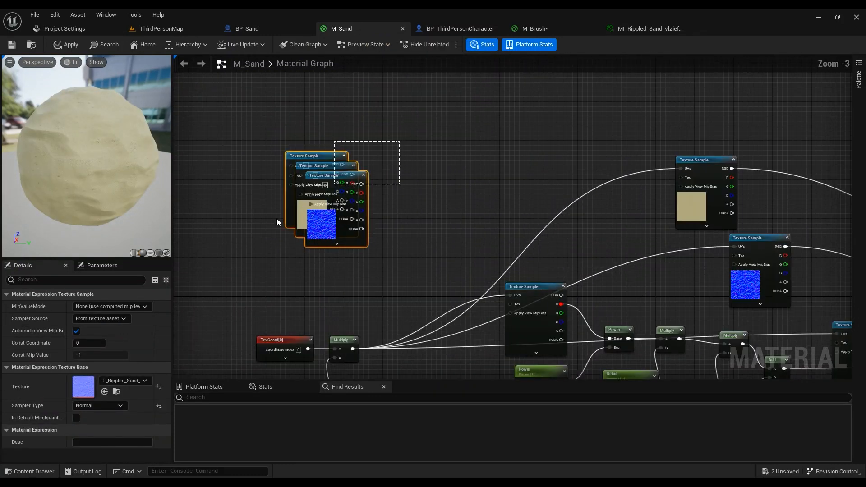
key(Delete)
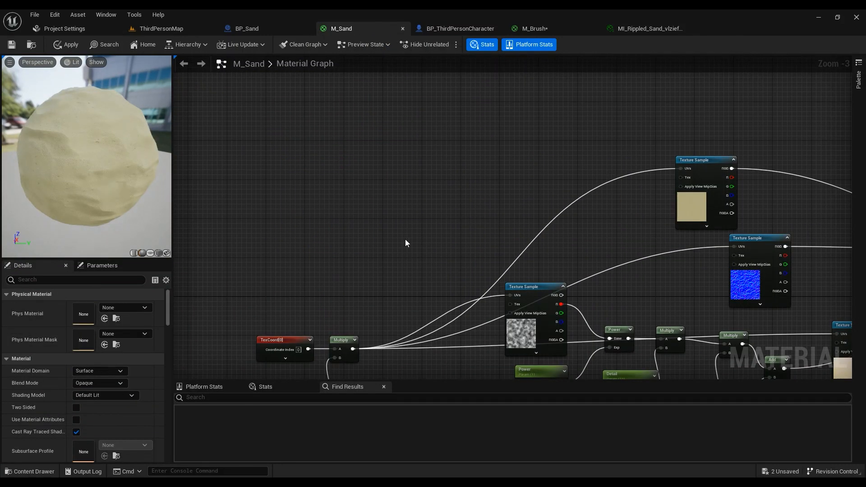
Step: Add the RT_Sand render target from the Materials folder to the M_Sand graph as a new texture sample
mouse_move(405, 243)
right_down()
mouse_move(378, 154)
mouse_move(397, 229)
right_up()
scroll(397, 229, down, 1)
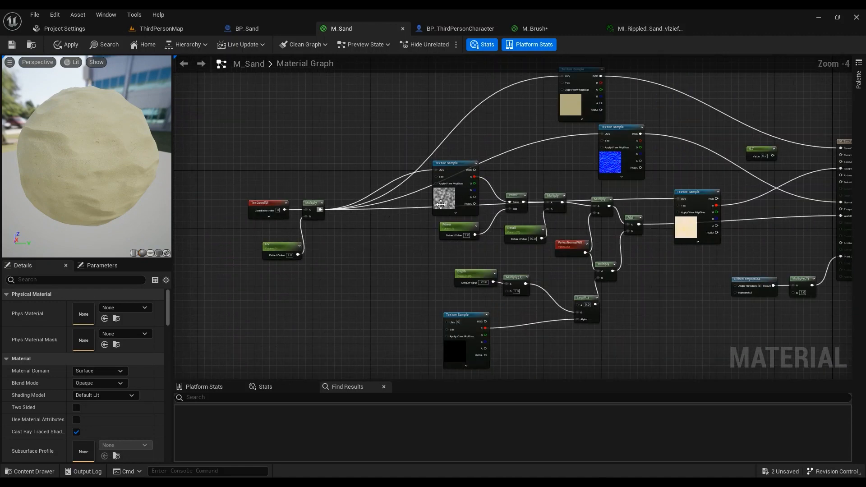
click(460, 354)
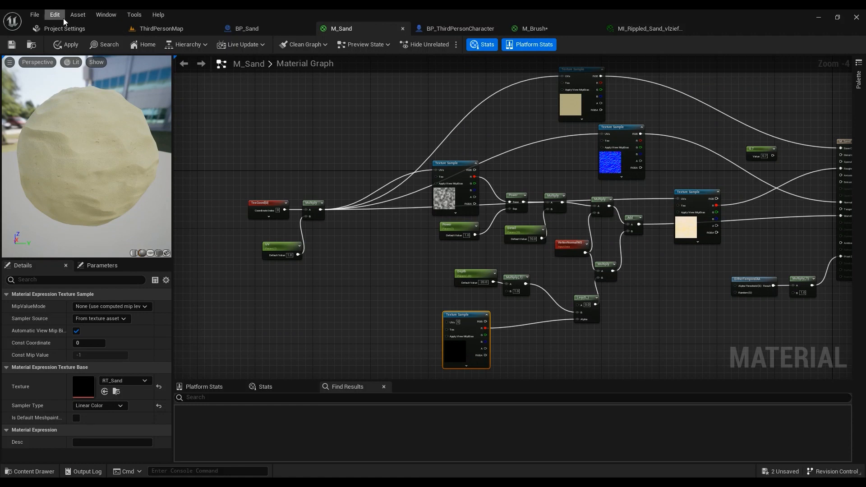
click(158, 28)
click(32, 471)
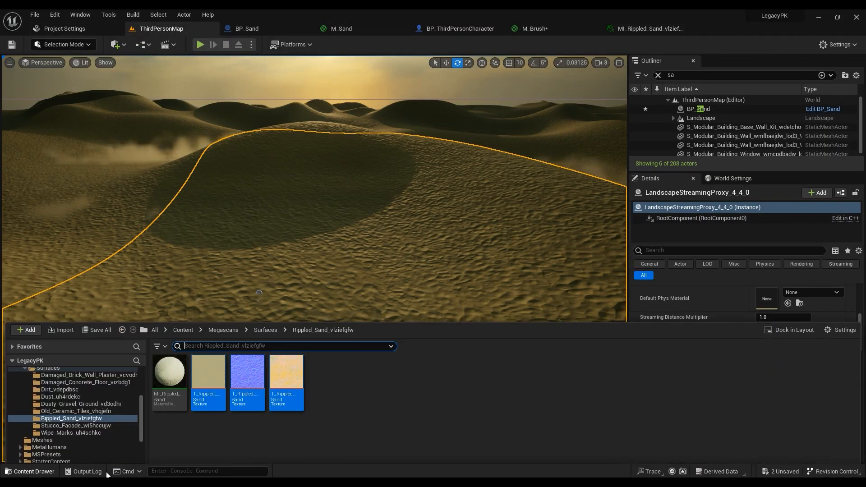
click(183, 314)
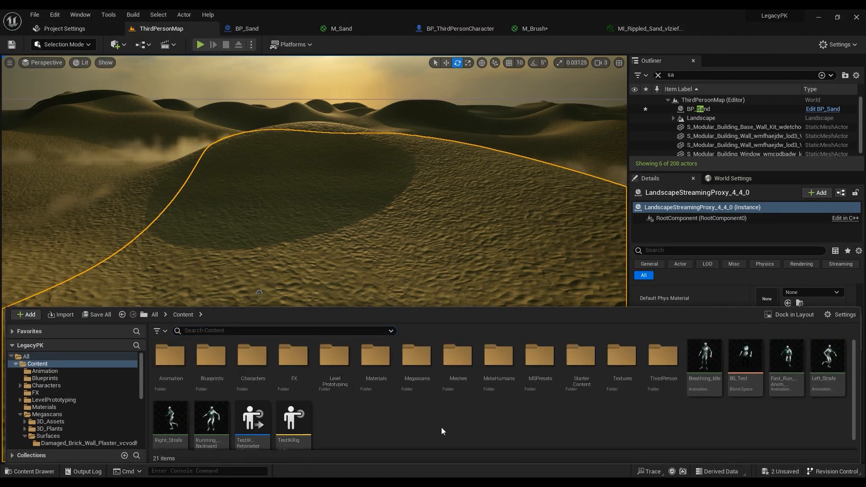
double_click(379, 363)
click(598, 358)
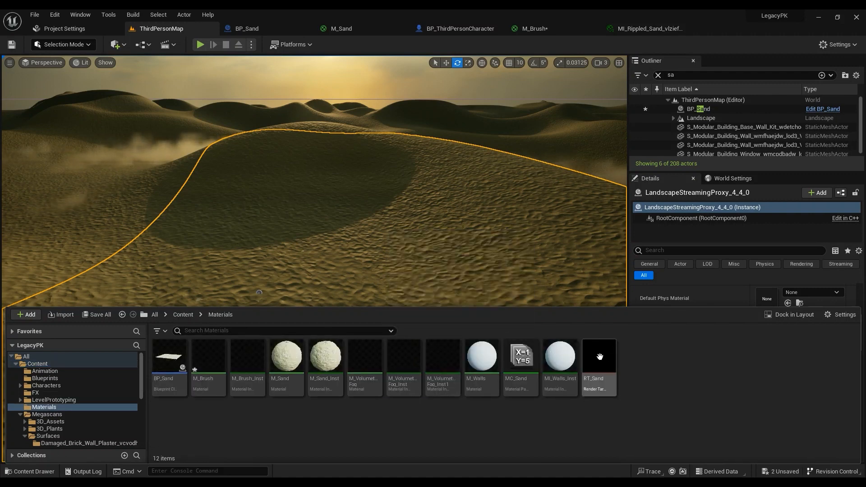
drag(599, 358, 278, 321)
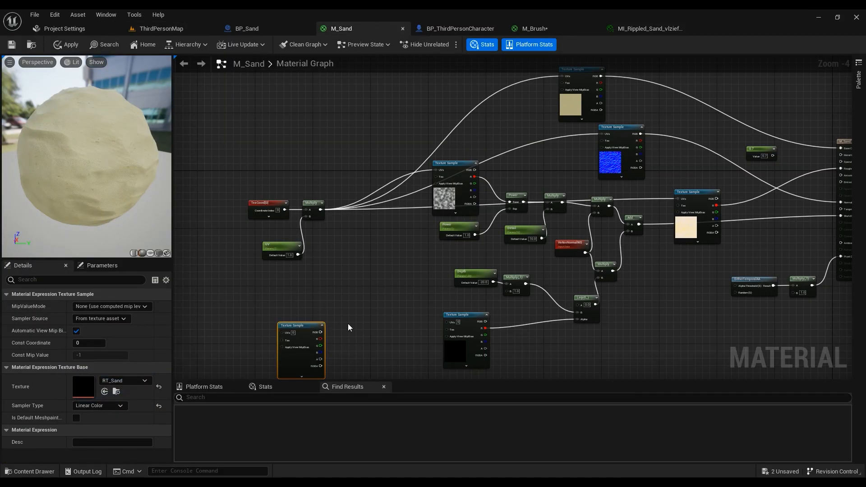
Step: Move the new RT_Sand texture sample to an empty area below the existing nodes
right_drag(348, 323, 366, 239)
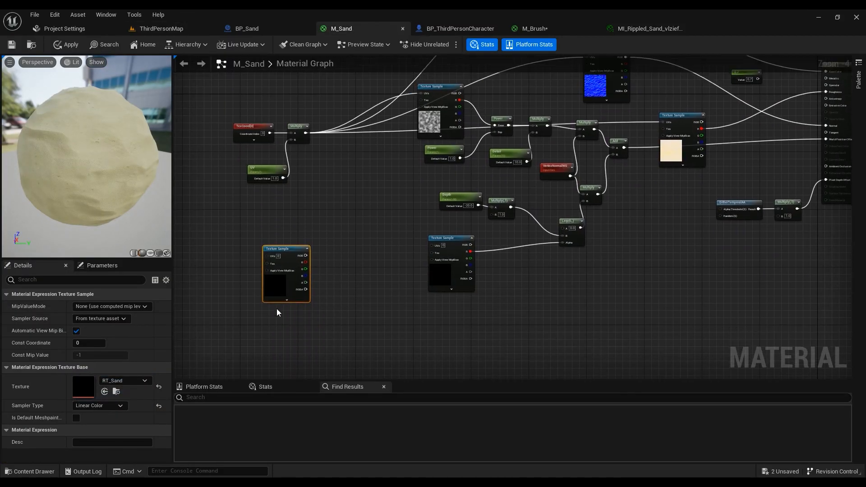
drag(274, 286, 388, 363)
right_drag(480, 346, 401, 212)
drag(313, 228, 328, 293)
right_drag(432, 269, 375, 278)
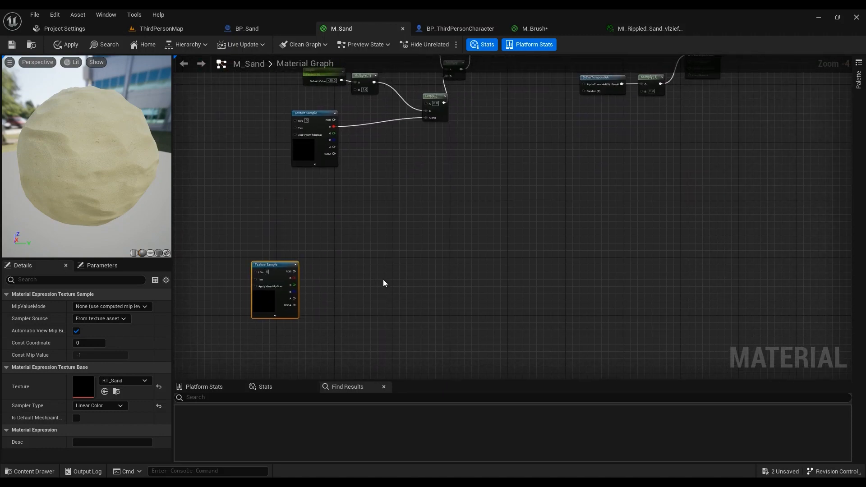
Step: Add a Lerp node beside the new RT_Sand texture sample and connect the sample's R output to its Alpha
click(347, 267)
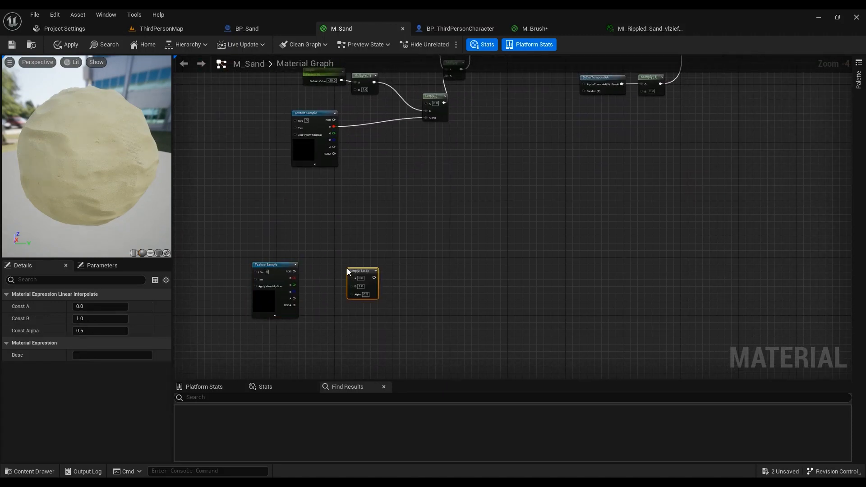
click(269, 302)
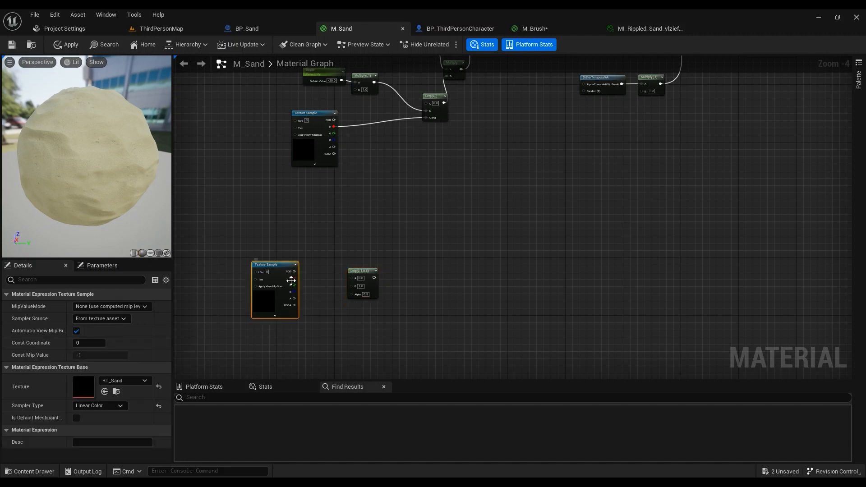
drag(293, 277, 382, 245)
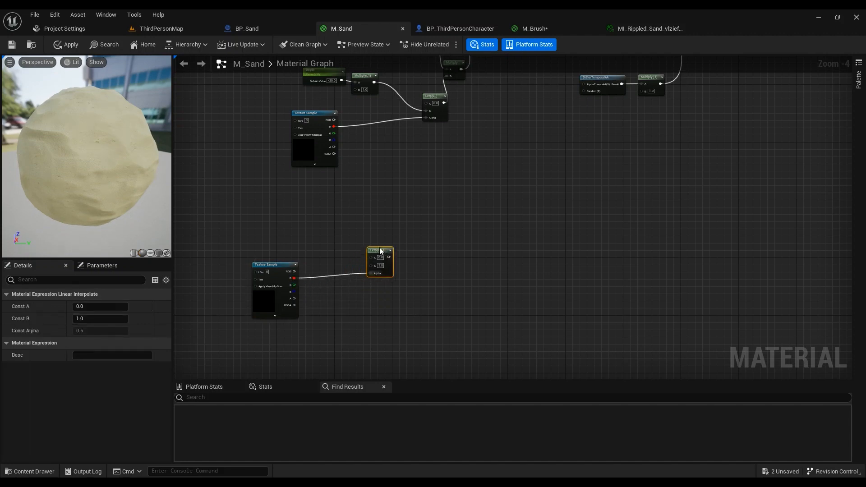
Step: Add a scalar parameter named Depth1 above the new RT_Sand texture sample
right_drag(306, 209, 342, 252)
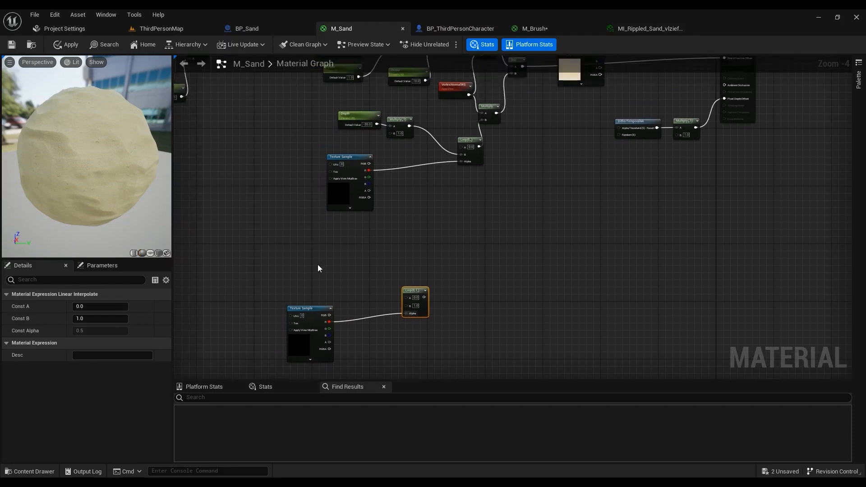
click(305, 256)
text(ss)
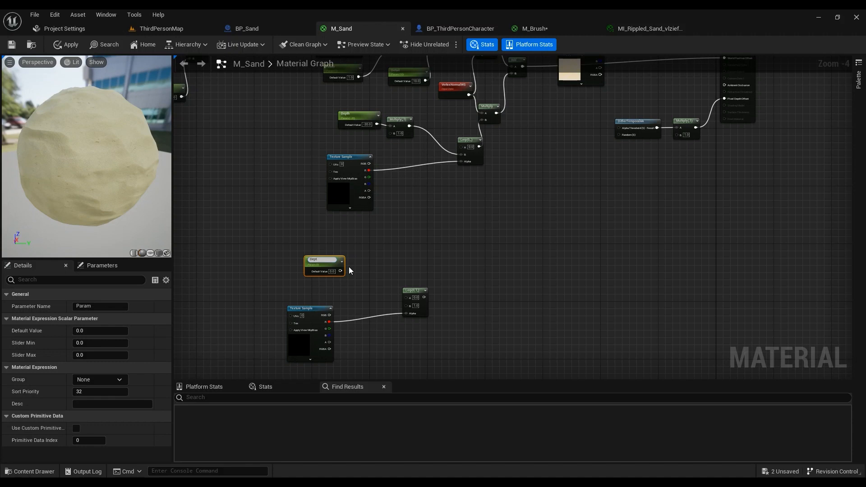
text(h1)
key(Return)
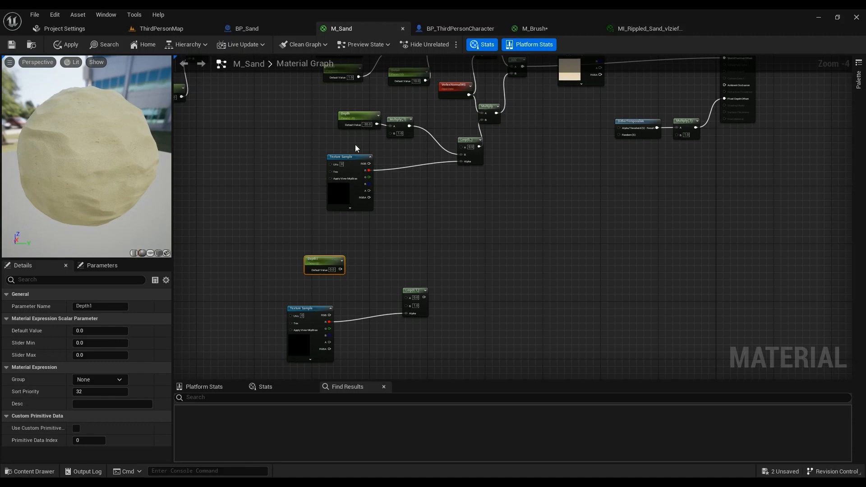
Step: Set the default value of the Depth1 parameter to -20, matching the existing Depth parameter
scroll(356, 148, up, 2)
scroll(366, 124, up, 2)
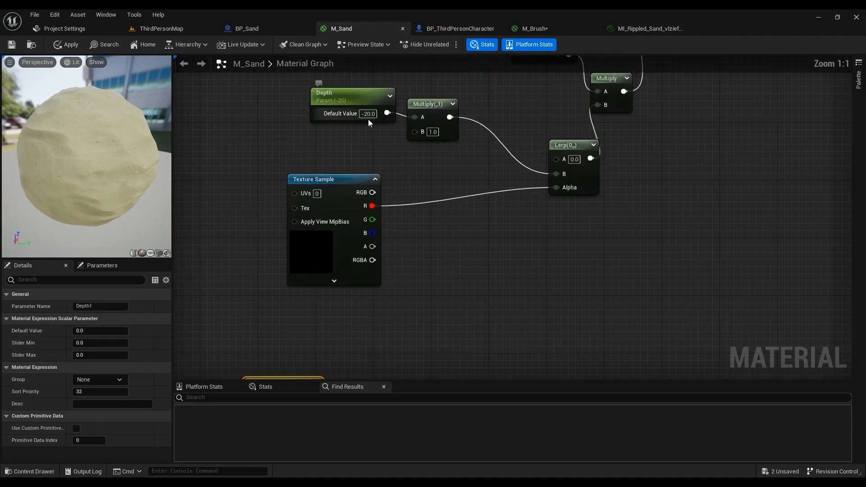
right_drag(393, 318, 398, 224)
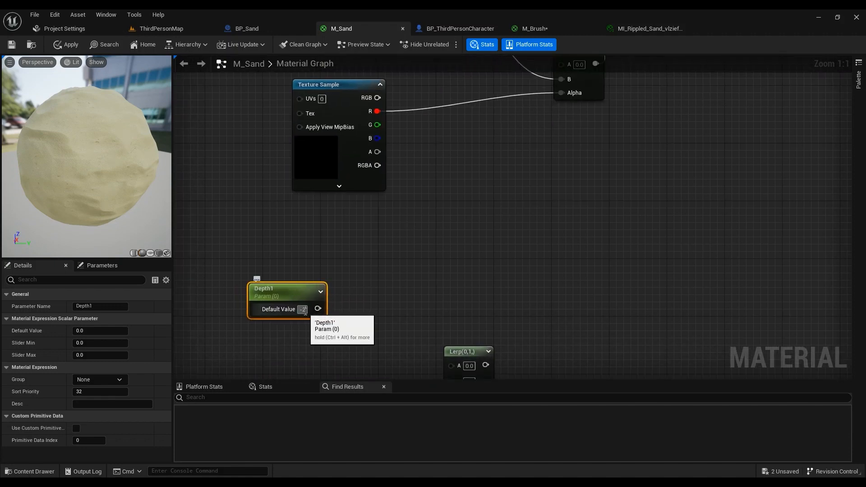
text(-20)
key(Return)
Step: Connect Depth1 to the B input of the new Lerp and arrange both nodes near the new RT_Sand texture sample
right_drag(388, 229, 361, 349)
scroll(384, 298, down, 2)
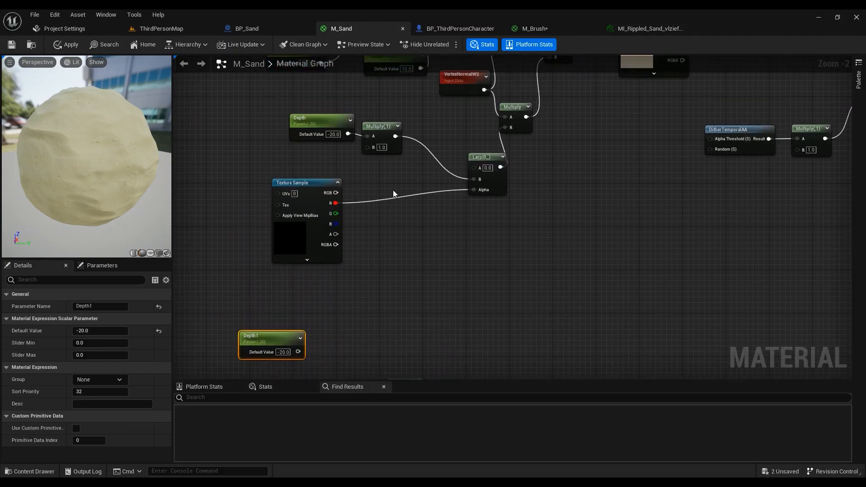
right_drag(356, 254, 356, 143)
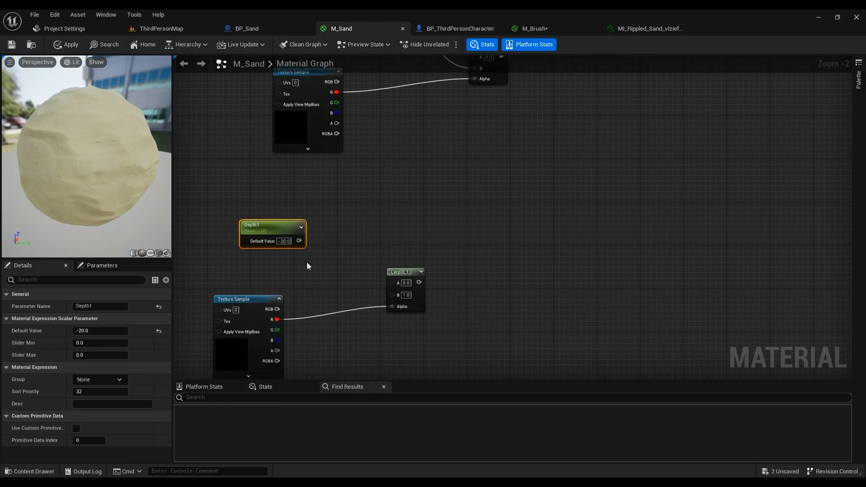
drag(299, 241, 399, 302)
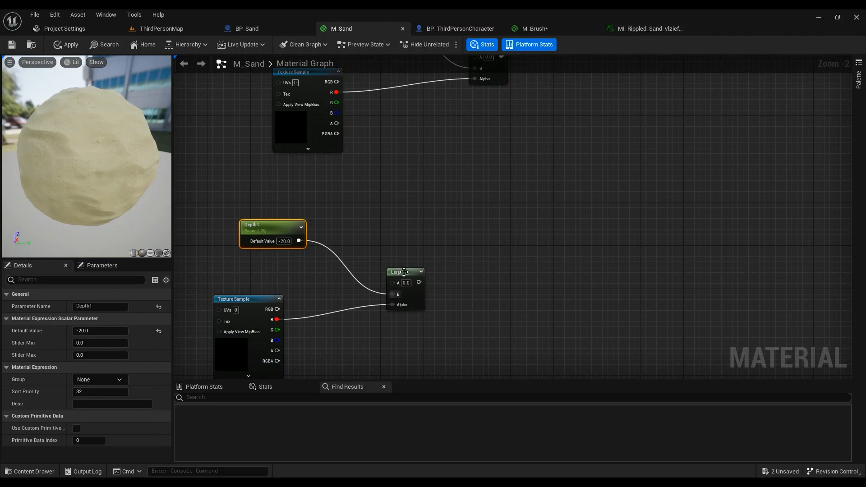
drag(404, 271, 409, 283)
right_drag(374, 210, 387, 254)
drag(281, 271, 259, 307)
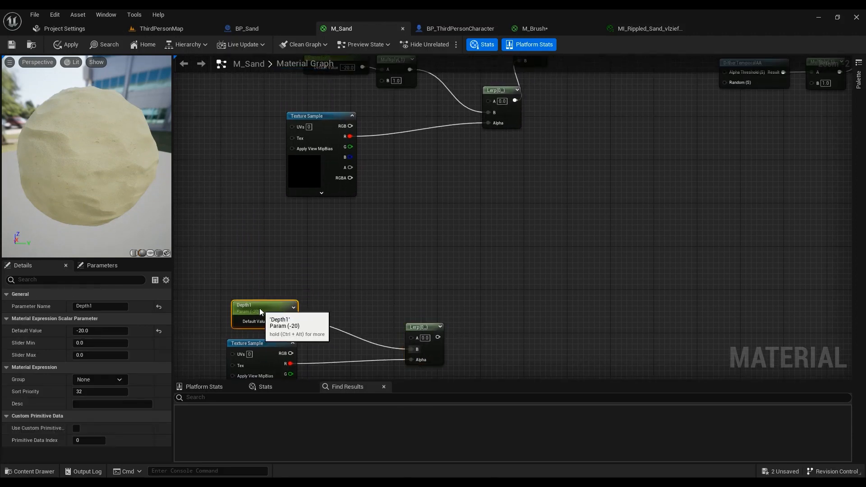
Step: Examine how the existing depth Lerp feeds World Position Offset through the VertexNormalWS Multiply and Add nodes
right_drag(543, 210, 485, 278)
scroll(475, 255, down, 1)
right_drag(438, 308, 436, 171)
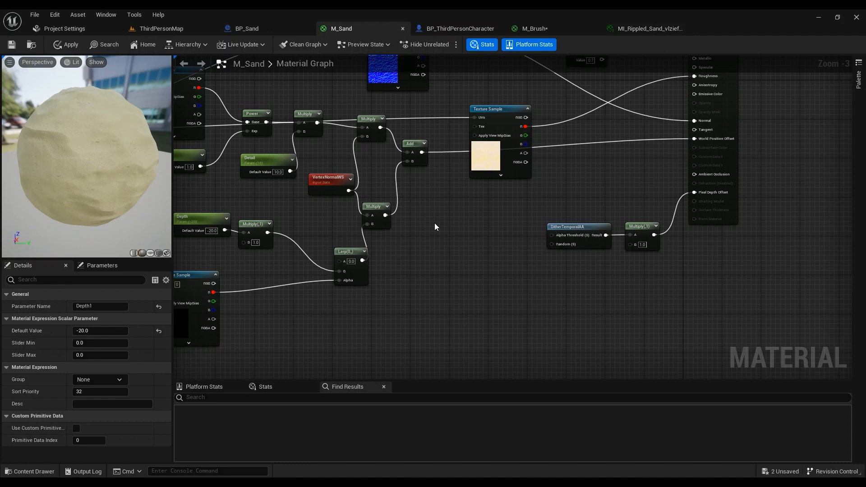
Step: Add a Multiply node beside the new Lerp and connect the Lerp output to its B input
right_drag(376, 329, 588, 150)
scroll(588, 150, down, 1)
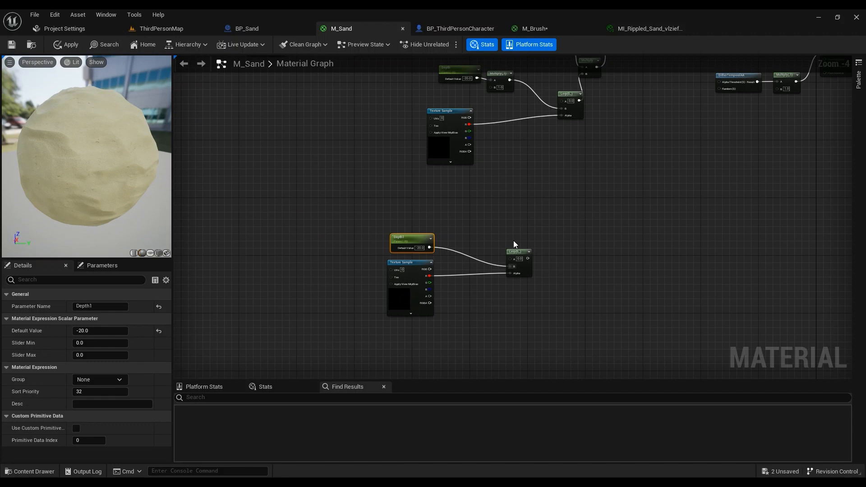
right_drag(514, 241, 484, 262)
right_drag(501, 330, 504, 280)
click(484, 267)
drag(446, 310, 487, 283)
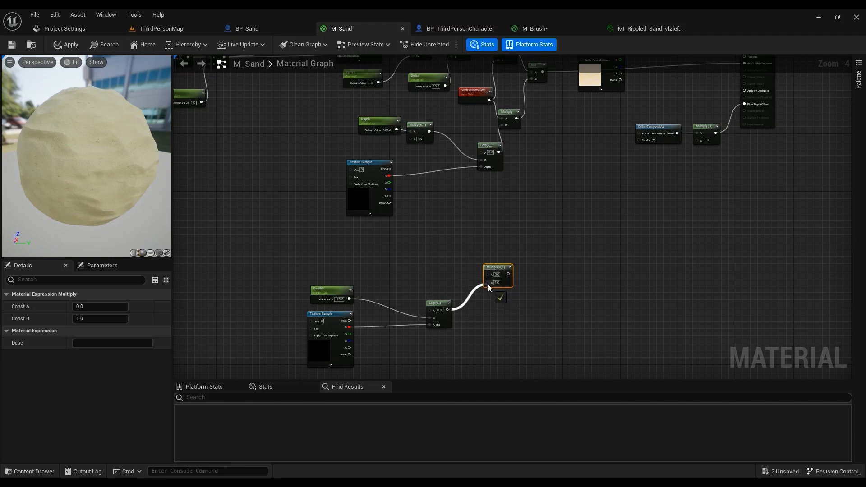
Step: Add a VertexNormalWS node, connect it to the new Multiply's A input, and arrange both nodes near the new Lerp
right_drag(465, 215, 474, 240)
right_click(410, 273)
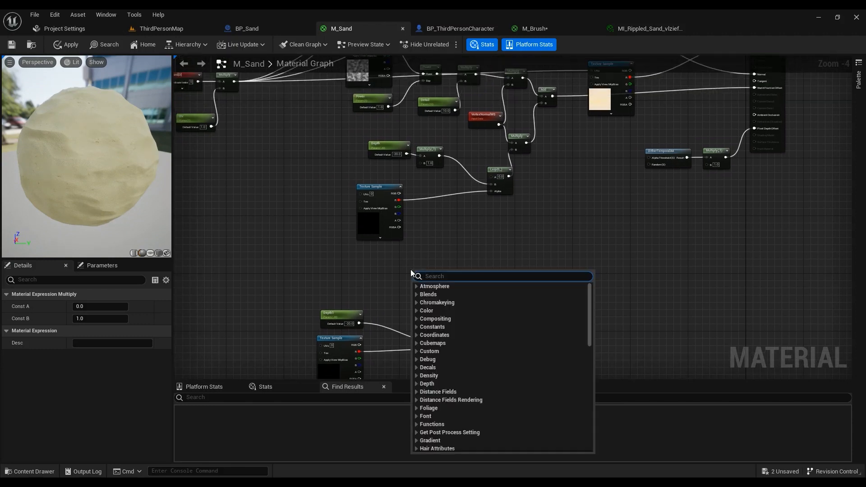
text(vertex)
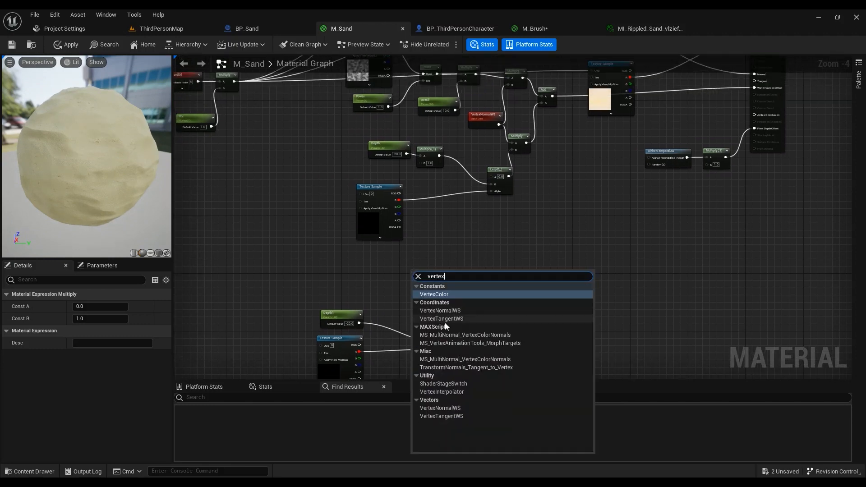
click(458, 310)
drag(440, 281, 497, 299)
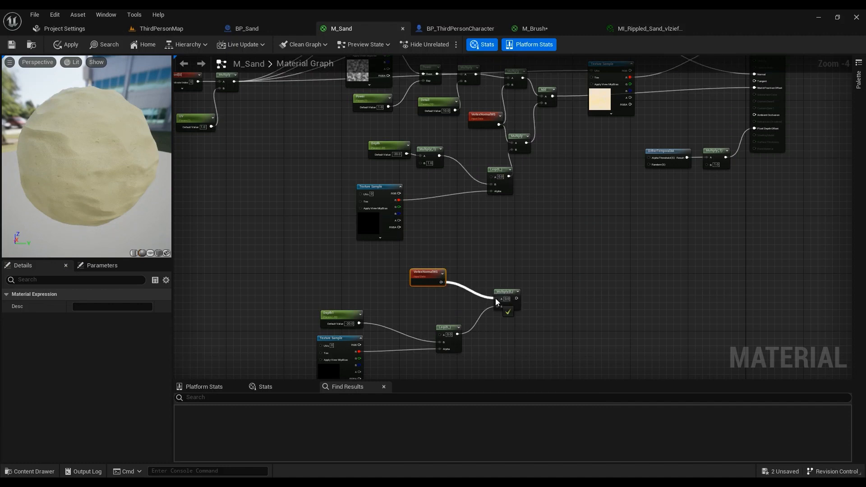
drag(426, 280, 444, 298)
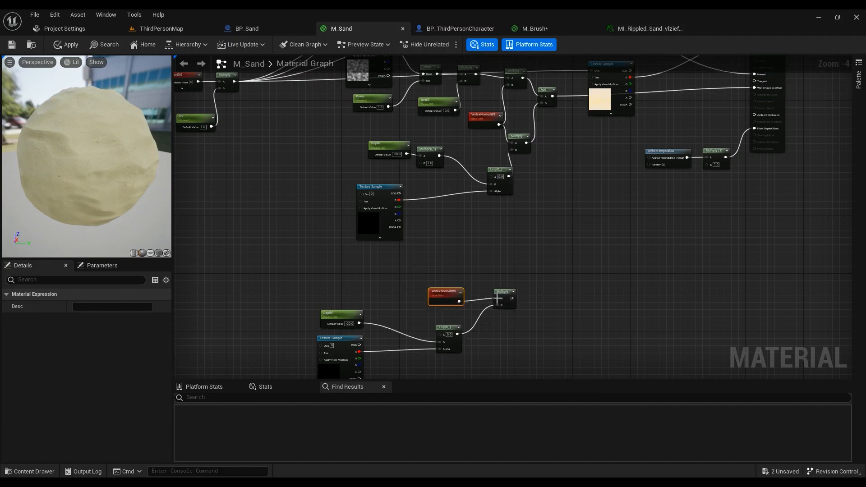
drag(505, 293, 528, 322)
drag(446, 298, 453, 314)
Step: Group the new displacement nodes closer together and create an Add node from the new Multiply's output
right_drag(565, 291, 566, 219)
drag(567, 219, 325, 350)
right_drag(455, 200, 433, 304)
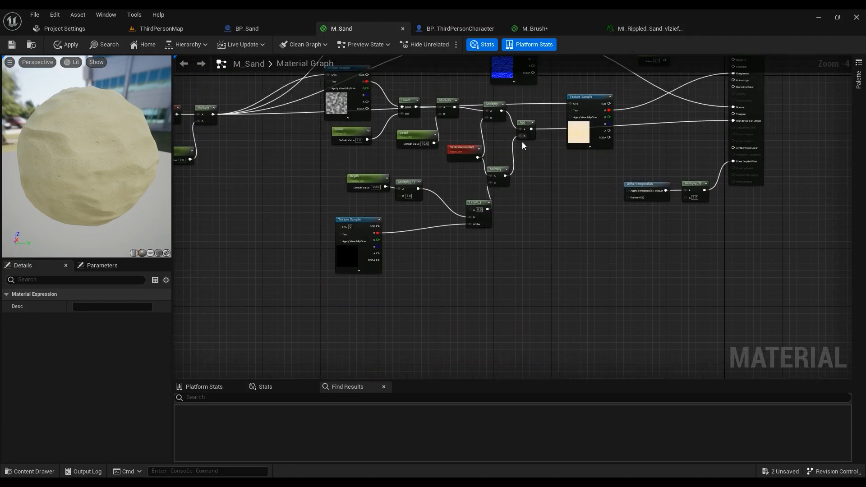
right_drag(527, 366, 512, 256)
click(488, 313)
drag(485, 317, 531, 273)
text(add)
key(Return)
Step: Add a second Multiply above, feed VertexNormalWS into its B input, and connect both Multiply outputs to the new Add
right_drag(535, 256, 525, 322)
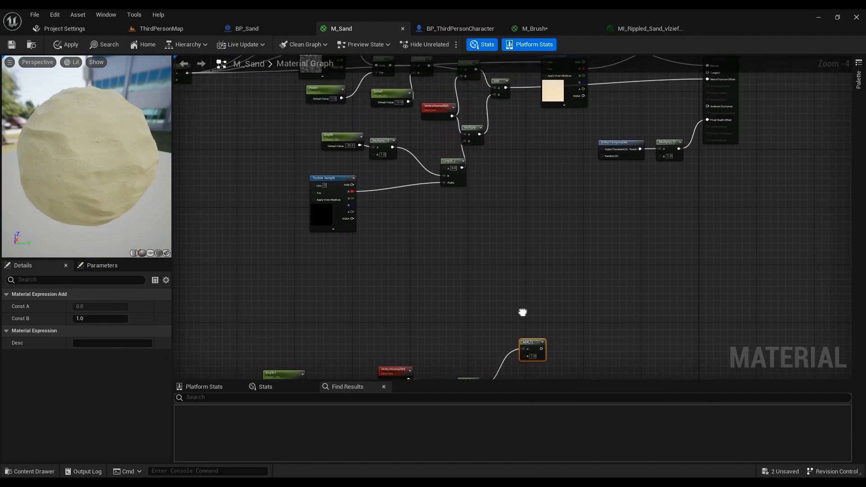
right_drag(485, 242, 500, 221)
click(486, 282)
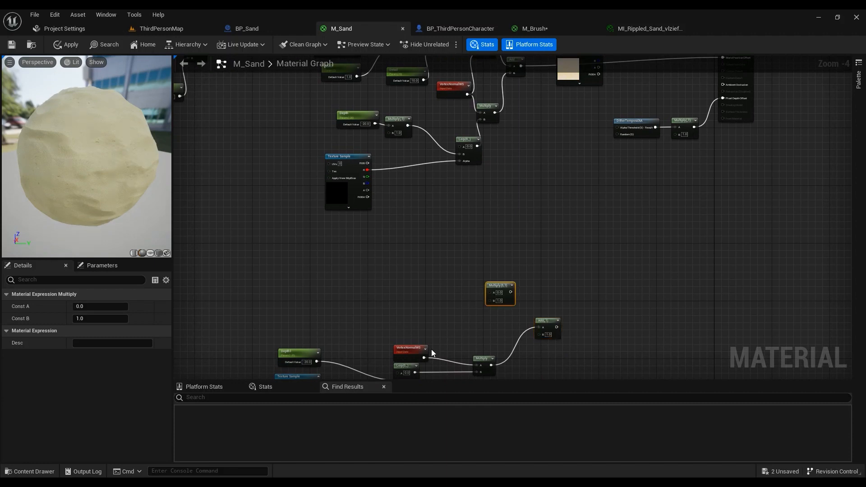
drag(424, 357, 540, 334)
drag(496, 286, 487, 298)
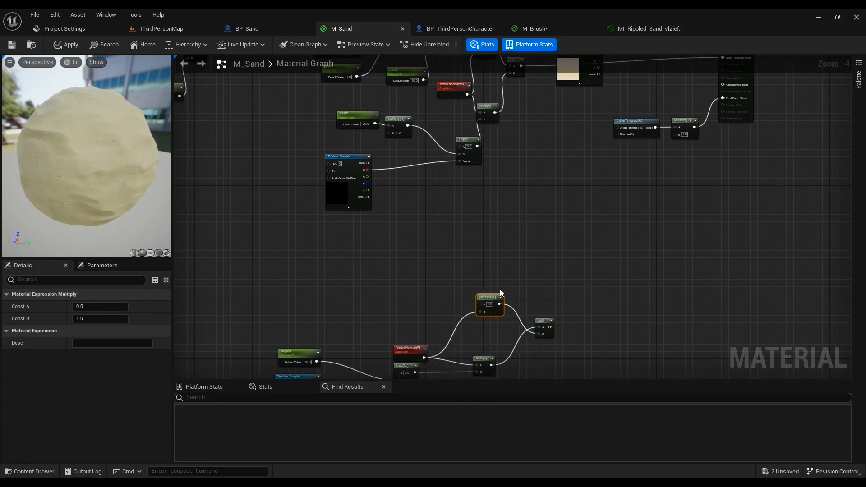
Step: Examine the existing noise Texture Sample, Power and Detail chain and its surface effect on the preview sphere
right_drag(533, 254, 542, 306)
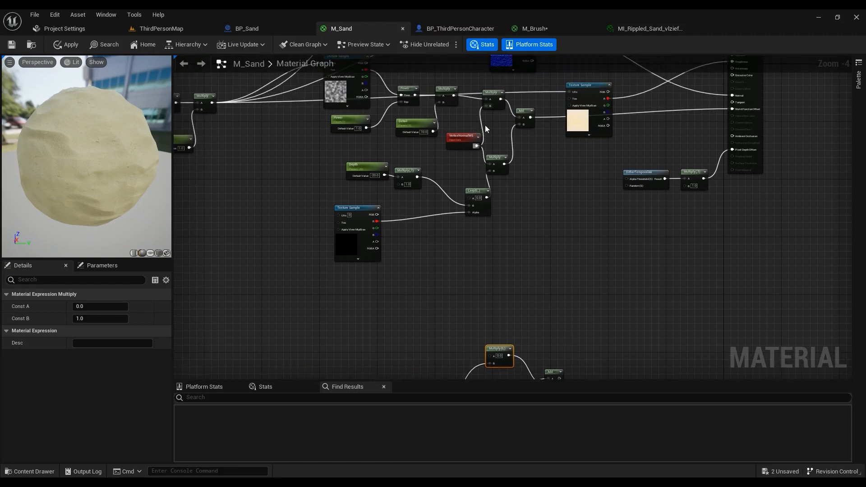
right_drag(421, 156, 494, 233)
drag(371, 107, 518, 215)
right_drag(394, 131, 354, 88)
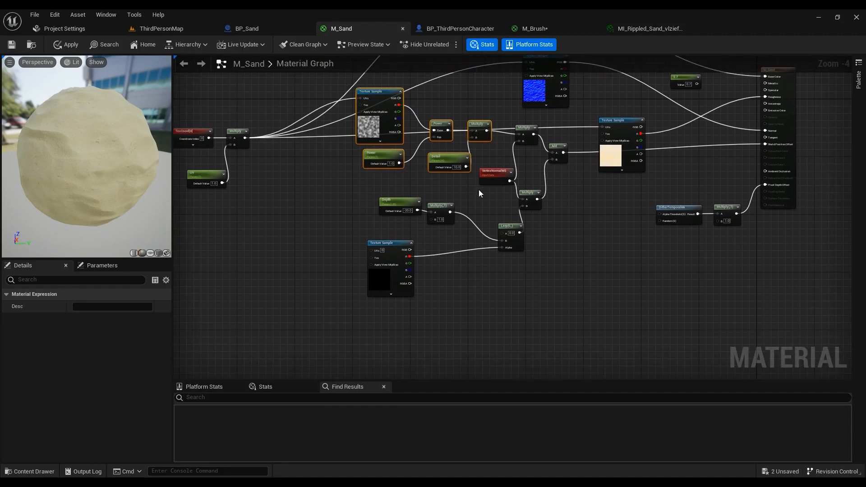
scroll(380, 104, up, 2)
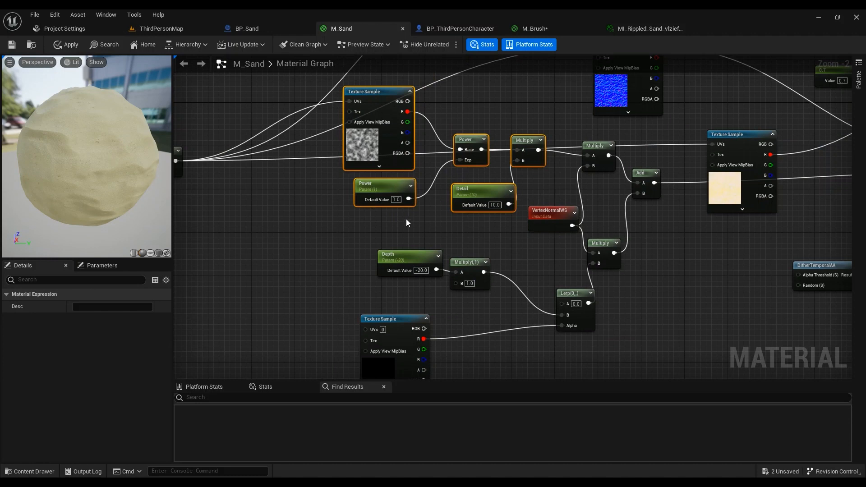
drag(74, 164, 158, 168)
drag(151, 75, 119, 67)
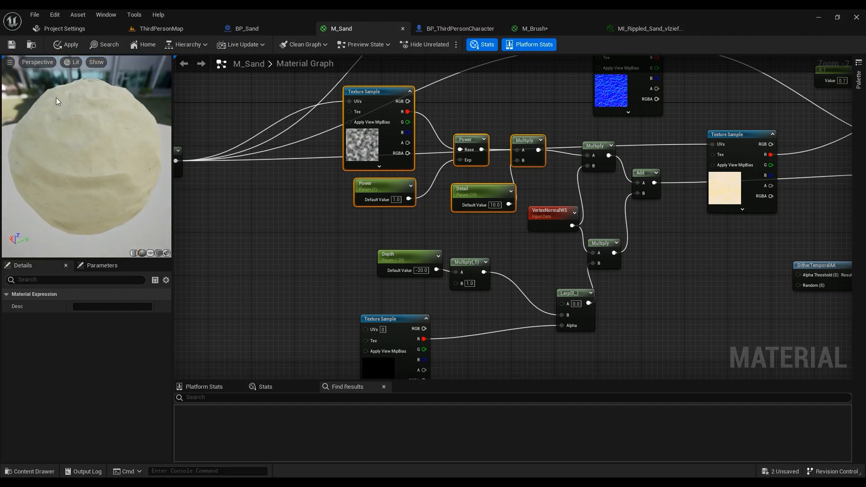
scroll(91, 94, down, 2)
scroll(92, 136, up, 4)
drag(92, 136, 91, 94)
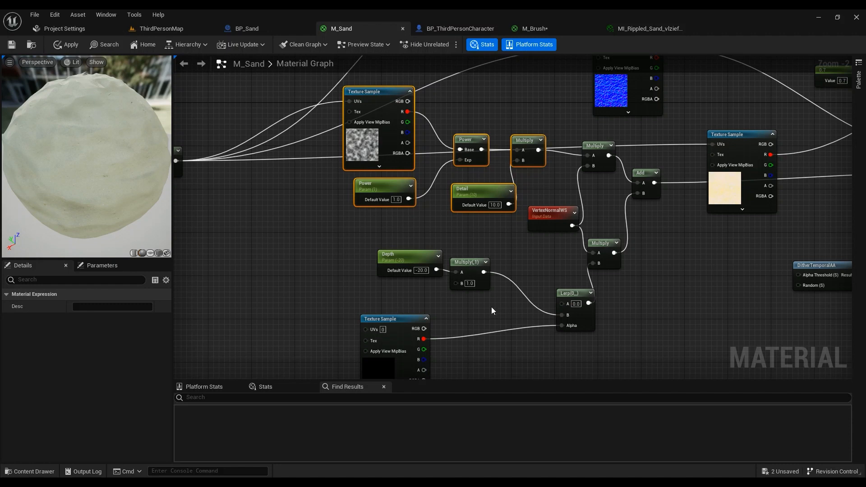
click(370, 149)
Step: Add a Texture Sample using the TilingNoise05 texture and place it in the empty area below the existing RT_Sand sample
right_drag(369, 151, 385, 13)
scroll(485, 182, down, 2)
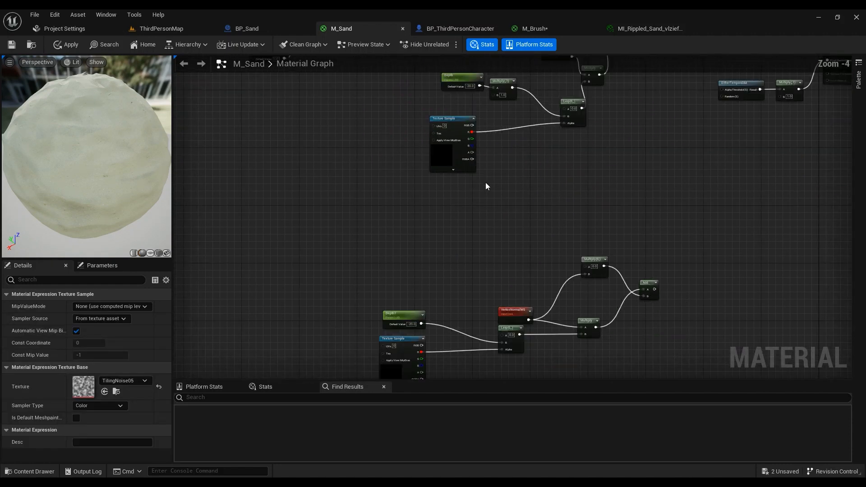
right_click(416, 221)
text(textures)
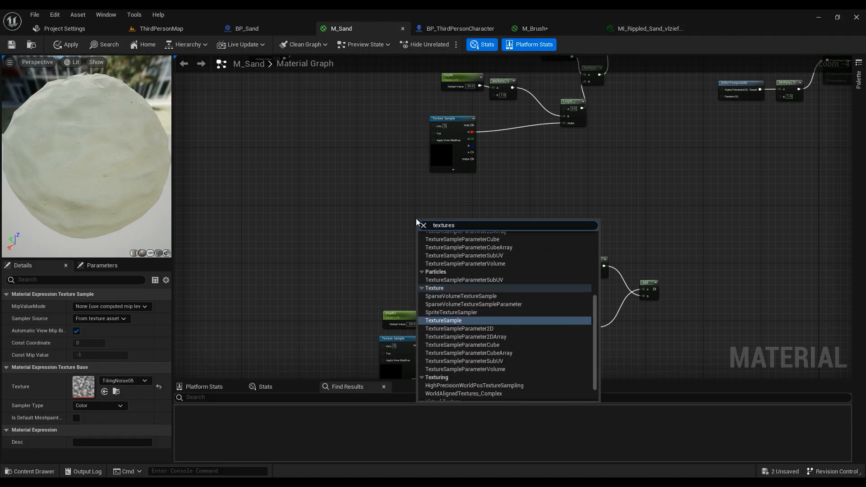
key(Return)
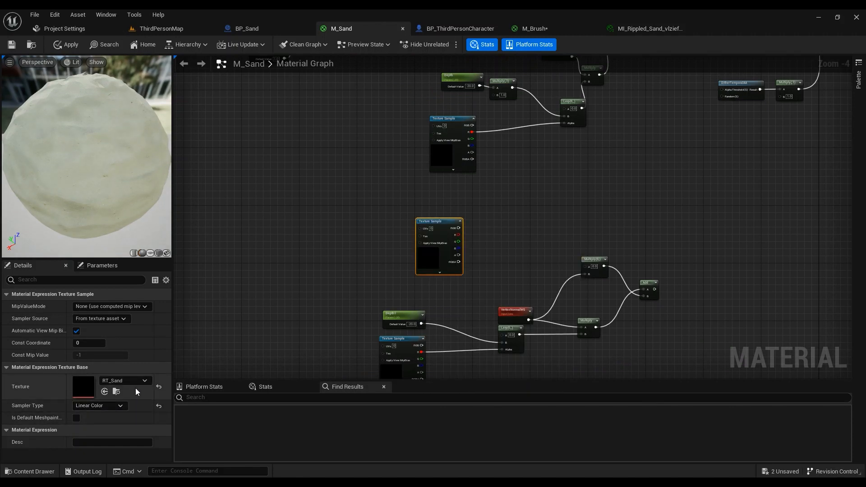
click(133, 382)
text(noise)
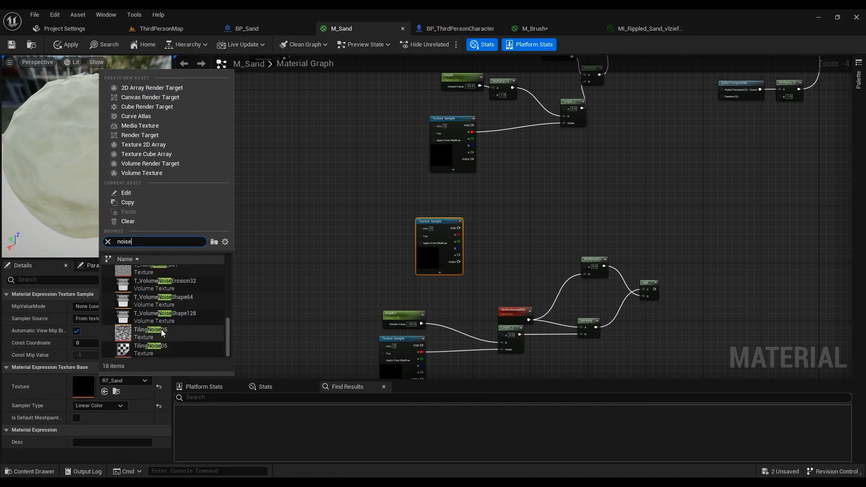
click(155, 333)
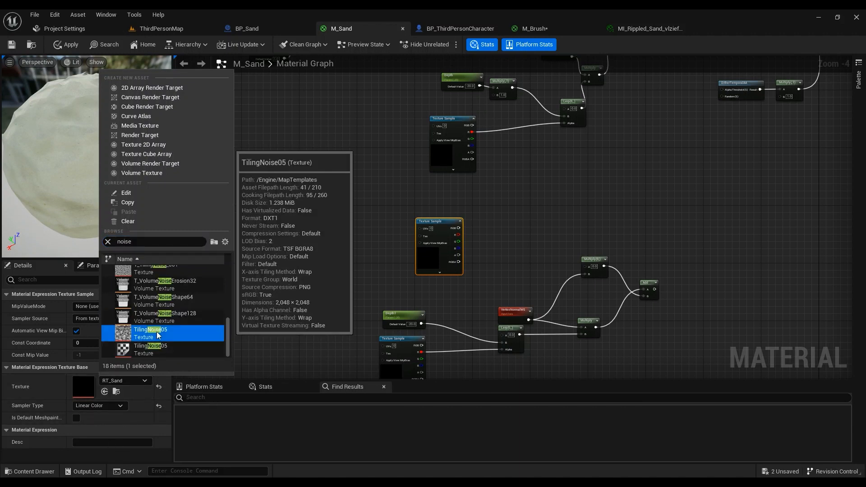
right_drag(508, 226, 519, 309)
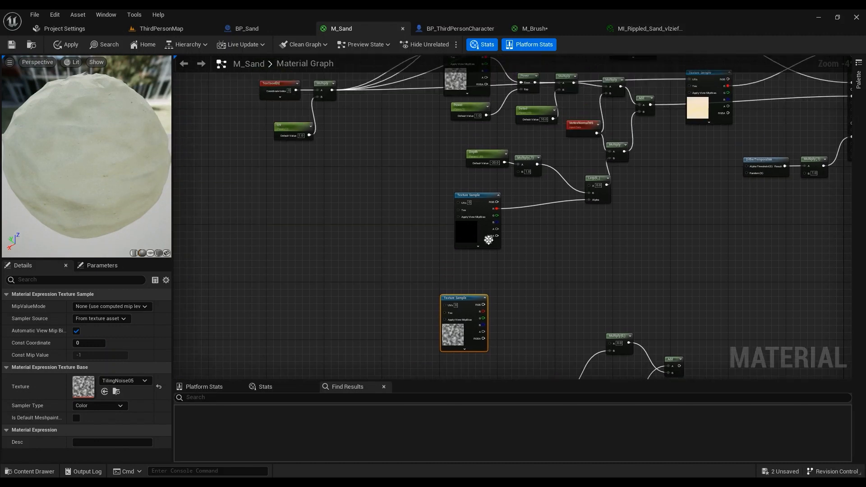
right_drag(499, 255, 488, 271)
drag(443, 328, 366, 304)
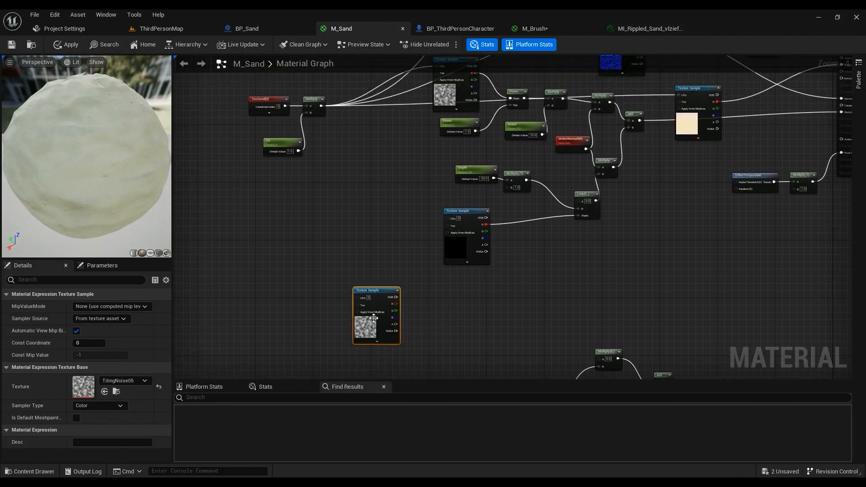
Step: Create a Power node from the R output of the new TilingNoise05 texture sample
right_drag(366, 305, 407, 303)
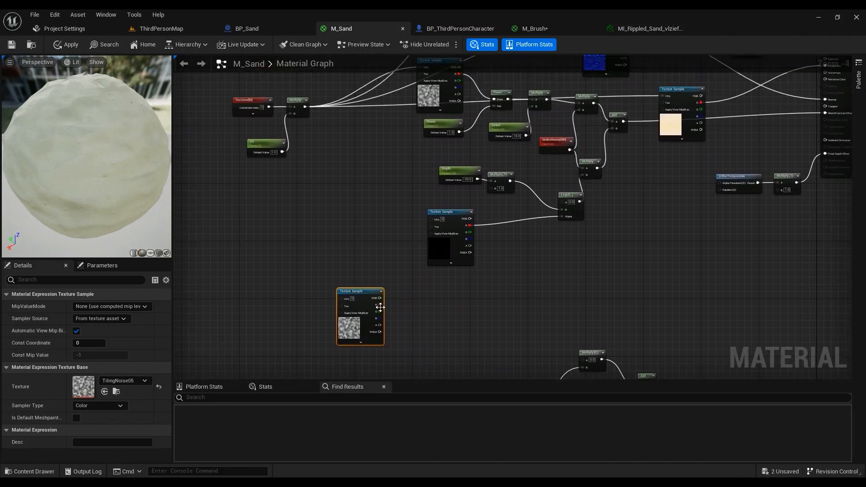
drag(379, 305, 407, 329)
text(power)
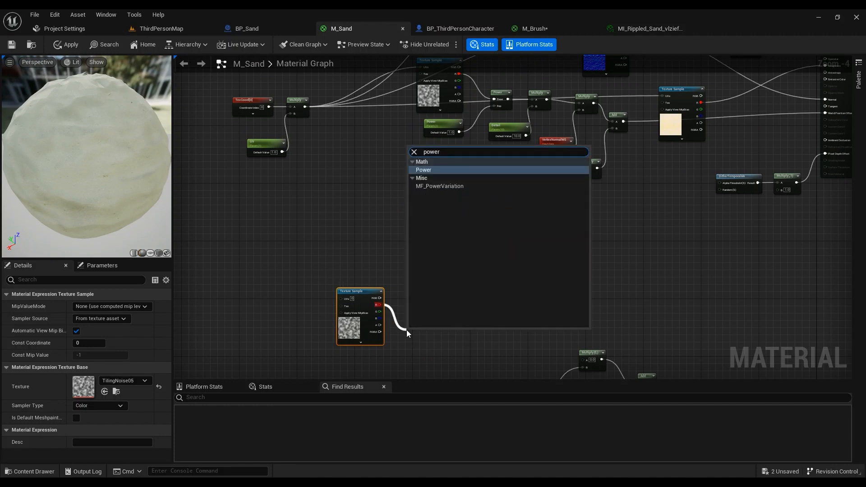
key(Return)
Step: Add a scalar parameter named Power1 with default value 1 and connect it to the new Power node's Exp input
right_drag(407, 333, 411, 260)
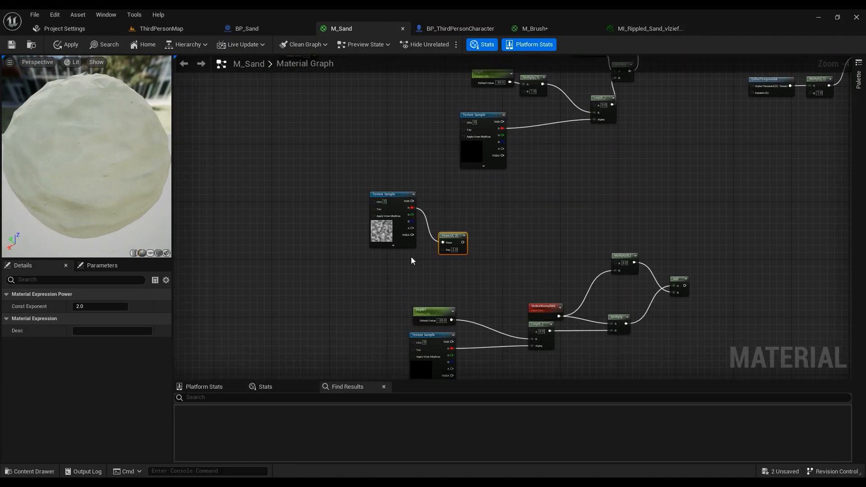
click(374, 269)
text(sss)
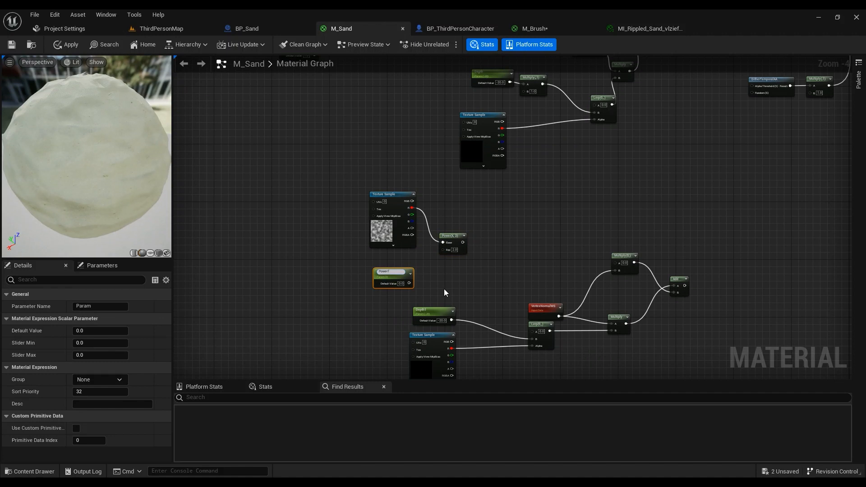
key(Return)
right_drag(502, 181, 500, 231)
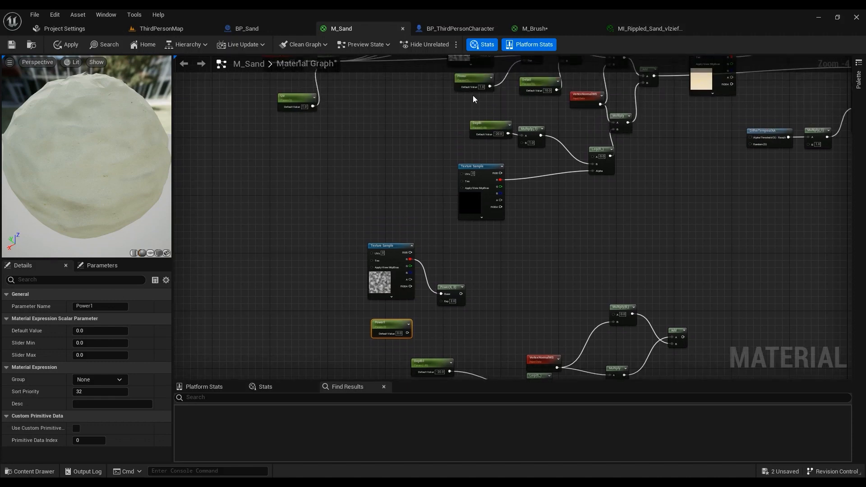
click(398, 333)
text(1)
key(Return)
drag(408, 333, 456, 257)
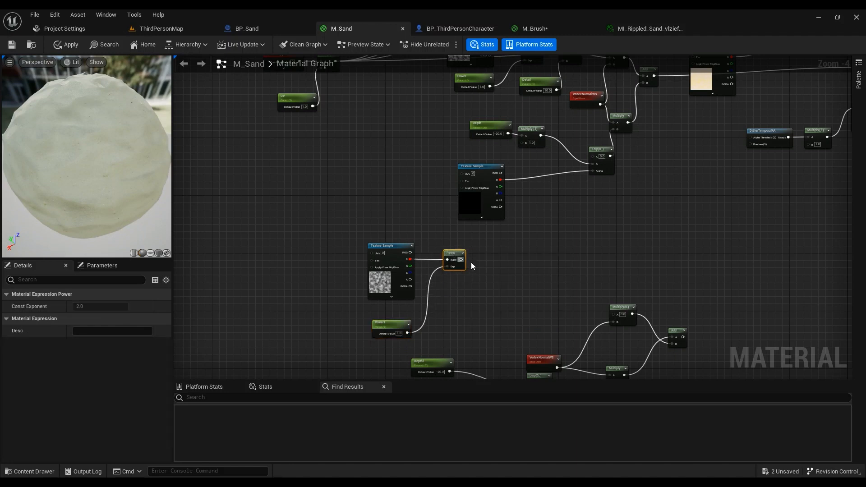
Step: Add a Multiply node after the new Power node and connect the Power output to its A input
right_drag(470, 261, 449, 312)
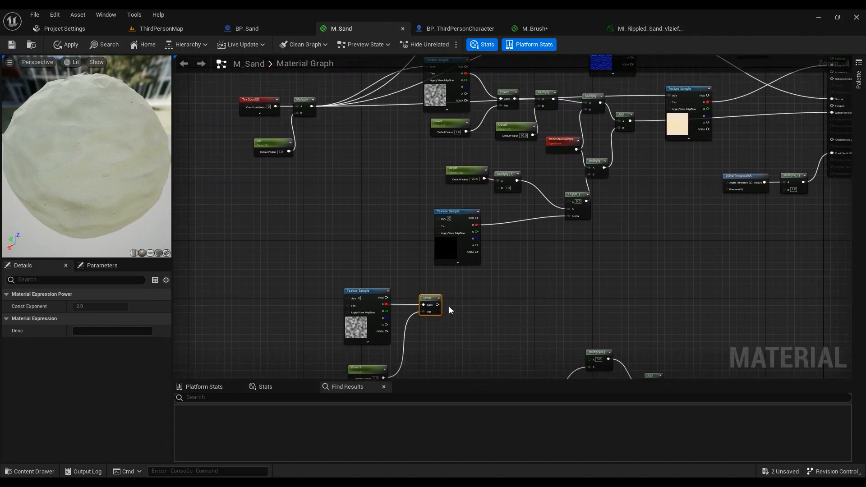
click(464, 301)
drag(437, 305, 481, 302)
right_drag(483, 301, 468, 312)
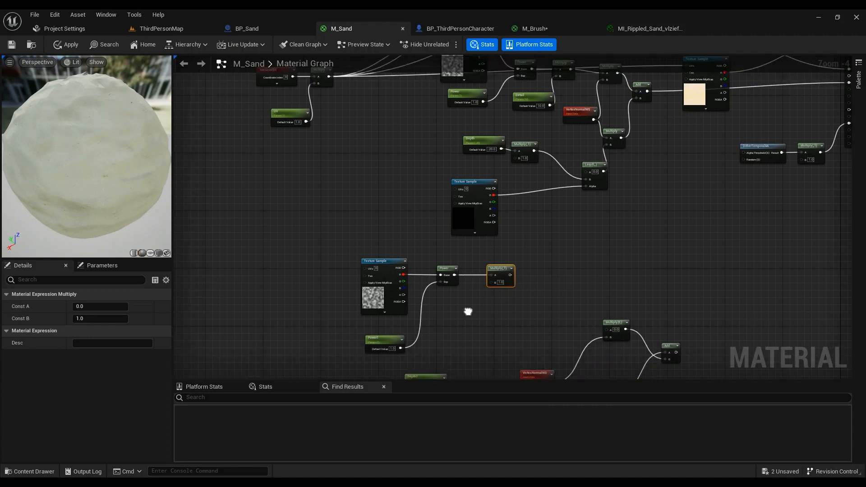
Step: Add a scalar parameter named Detail1 with default value 10, connect it to the noise Multiply's B input, and place it beneath the Power node
click(451, 322)
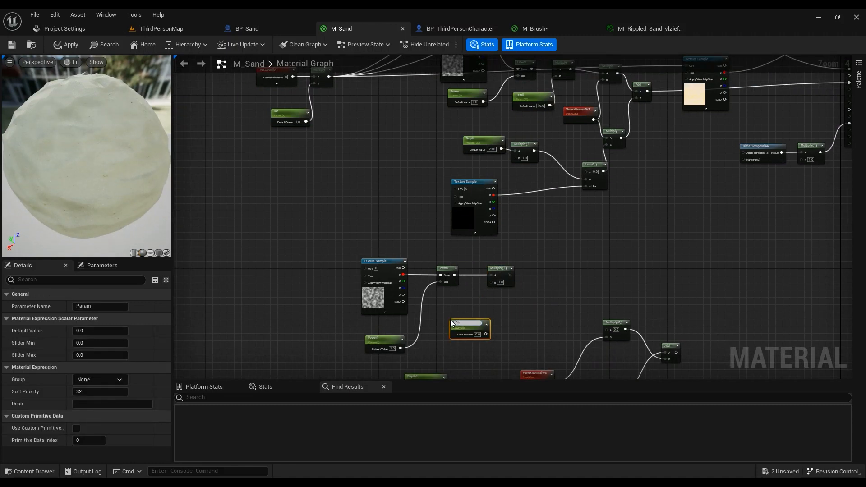
text(Detail1)
key(Return)
scroll(480, 338, up, 3)
click(470, 325)
text(10)
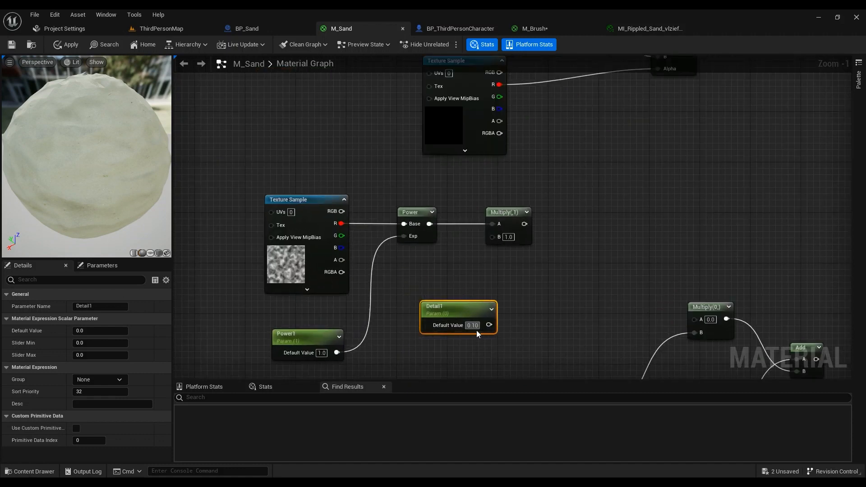
key(Return)
drag(488, 324, 492, 236)
drag(465, 310, 441, 266)
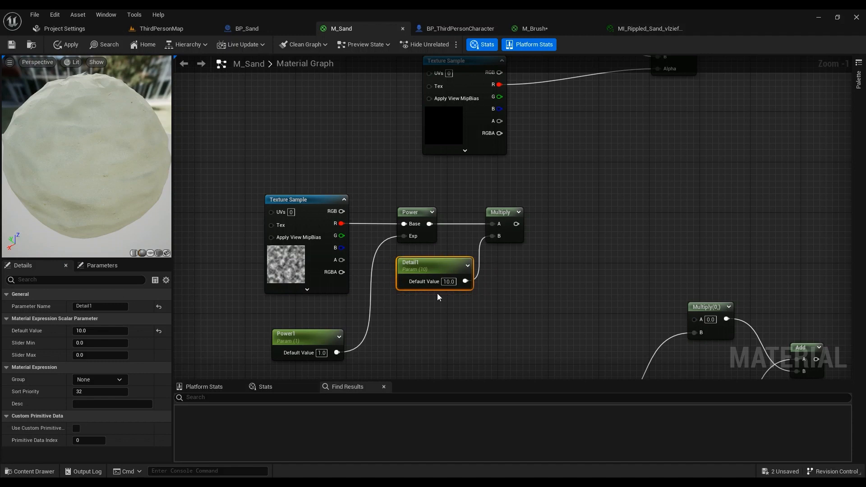
Step: Connect the output of the new noise and Detail1 Multiply node to the A input of the upper Multiply fed by VertexNormalWS
drag(228, 162, 523, 354)
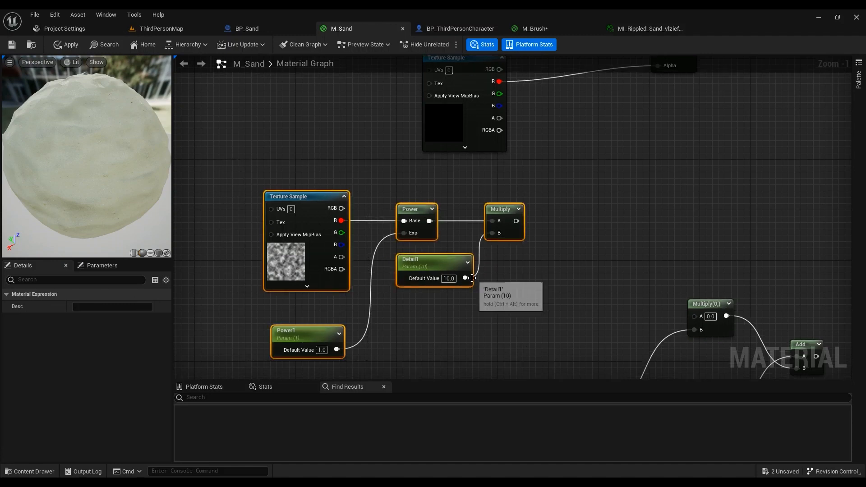
scroll(496, 290, down, 3)
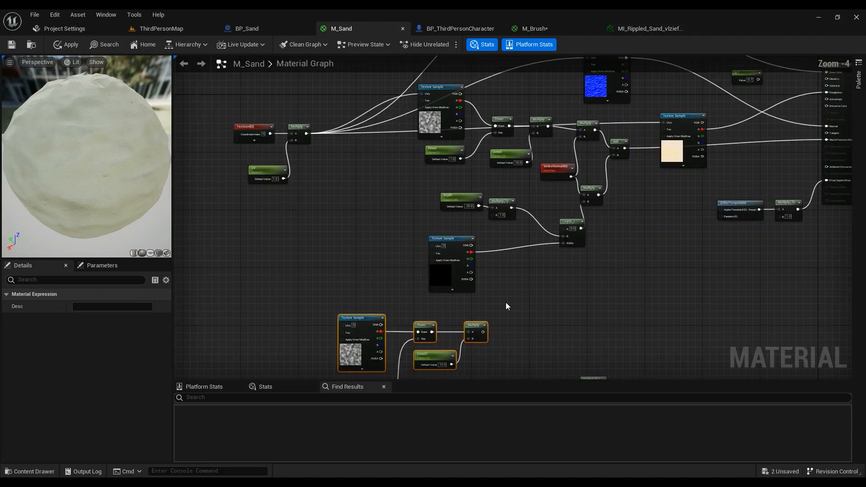
right_drag(506, 303, 475, 228)
drag(439, 218, 538, 272)
right_drag(513, 237, 599, 160)
drag(577, 176, 579, 337)
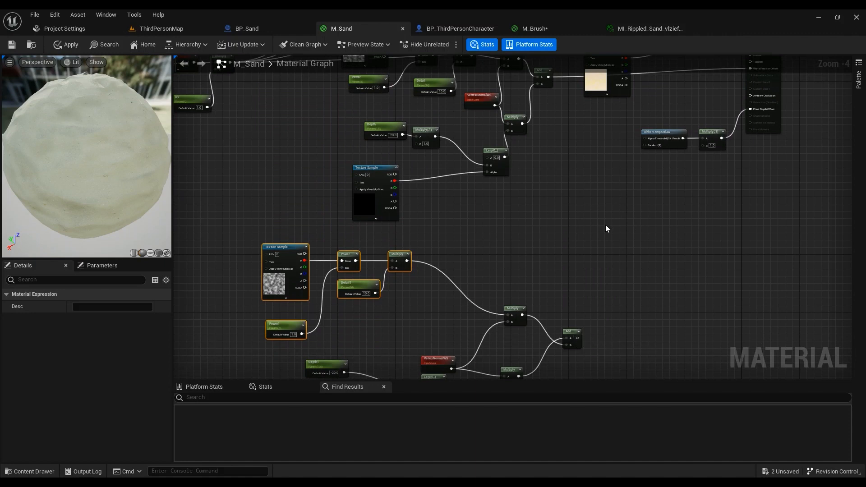
right_drag(607, 228, 589, 301)
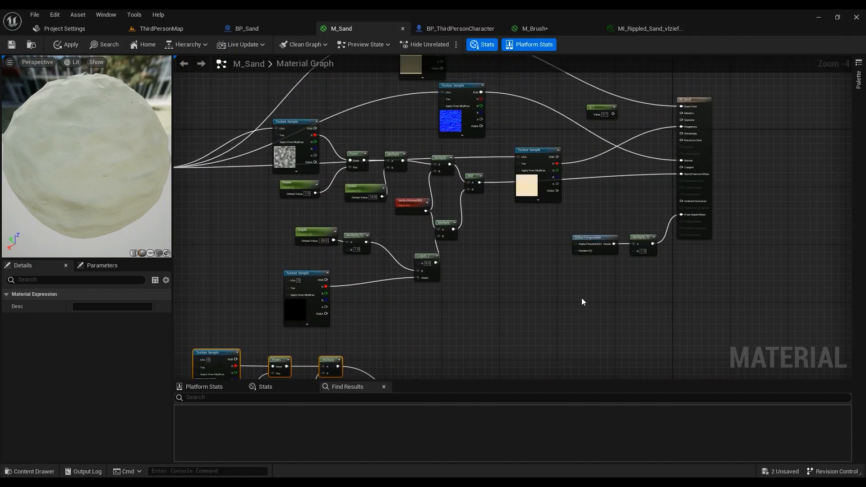
Step: Switch to M_Brush and delete the unconnected lower duplicate of the radial gradient network
click(545, 33)
scroll(559, 289, down, 5)
right_drag(641, 300, 446, 187)
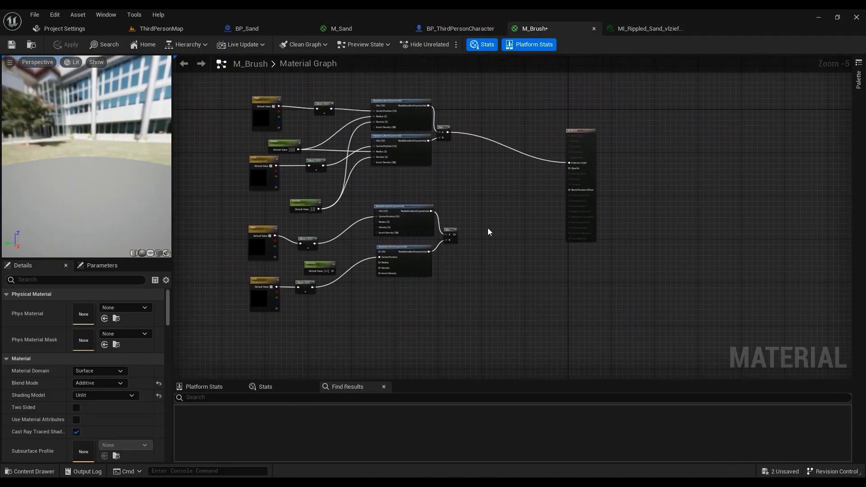
drag(486, 224, 242, 304)
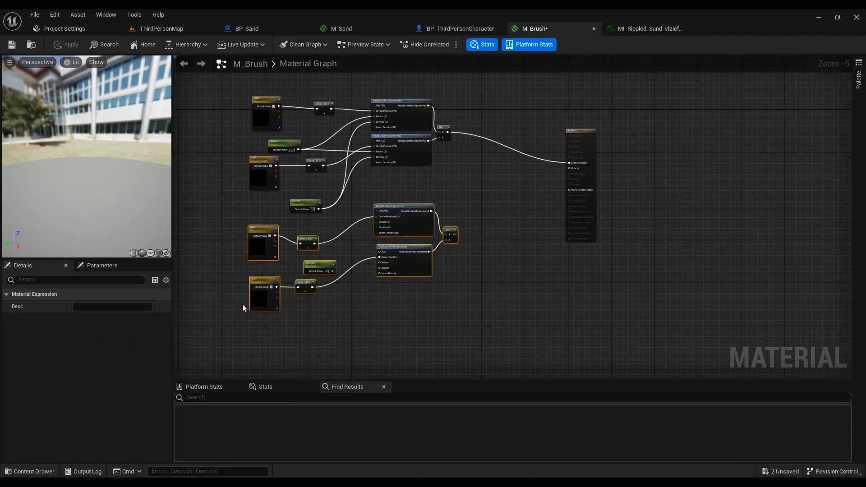
key(Delete)
Step: Check the Blend Mode and Shading Model settings of M_Brush, and apply and save the material
click(591, 177)
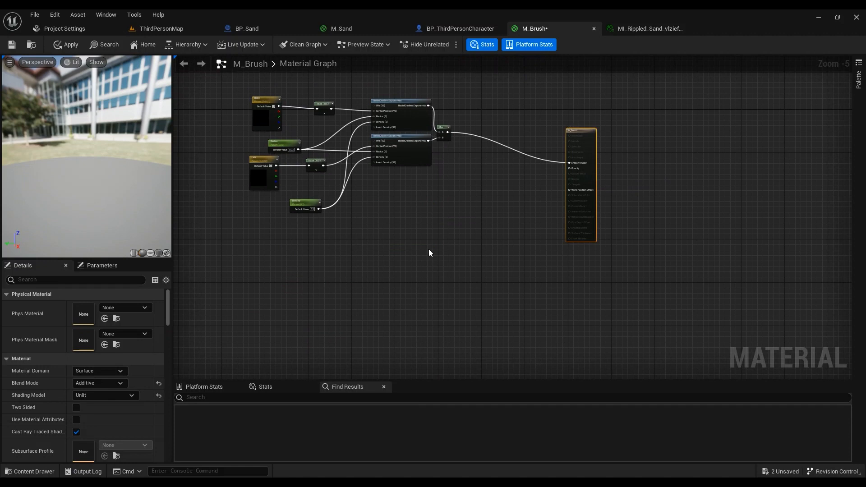
click(98, 384)
click(260, 363)
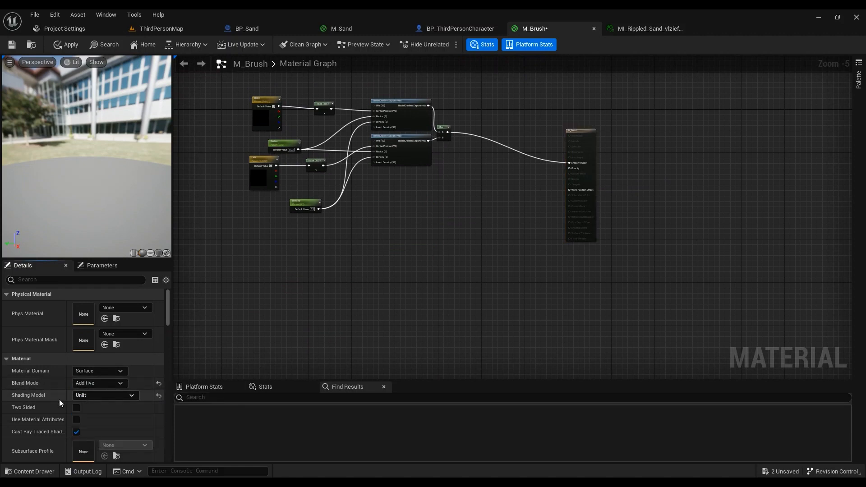
click(98, 399)
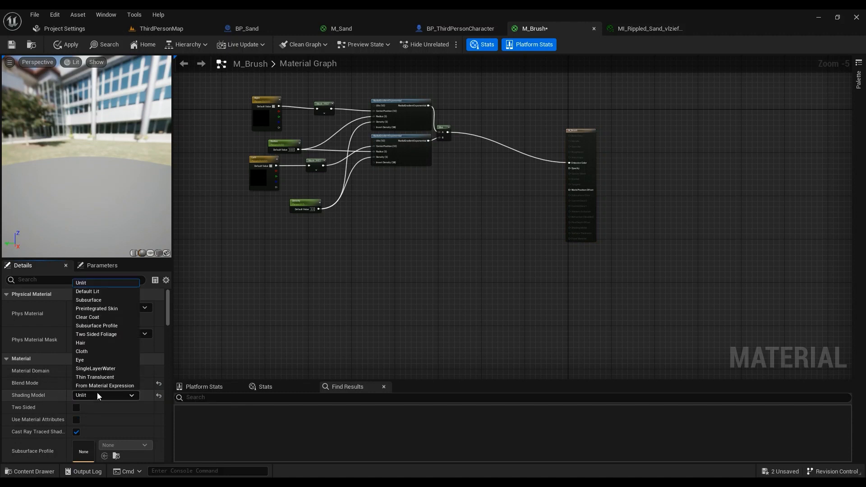
click(392, 295)
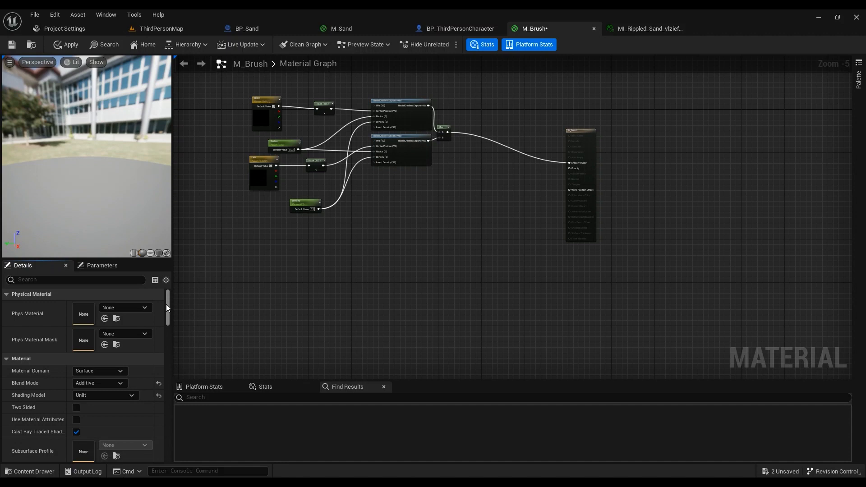
click(64, 46)
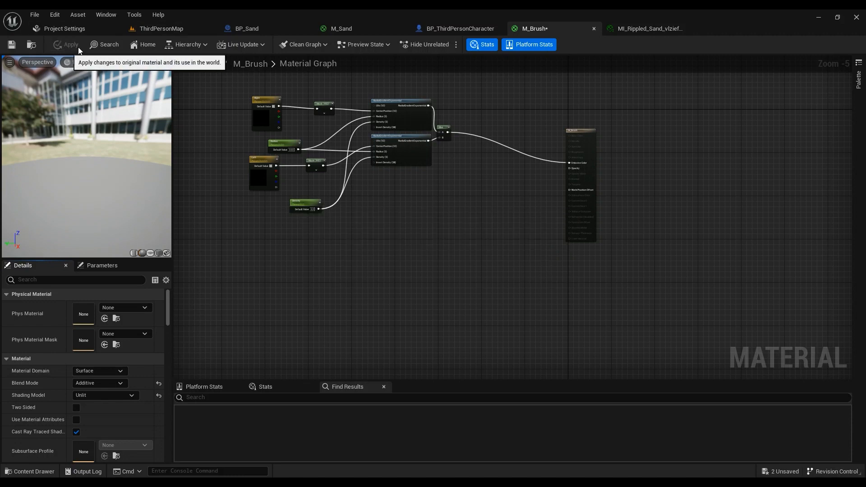
click(13, 46)
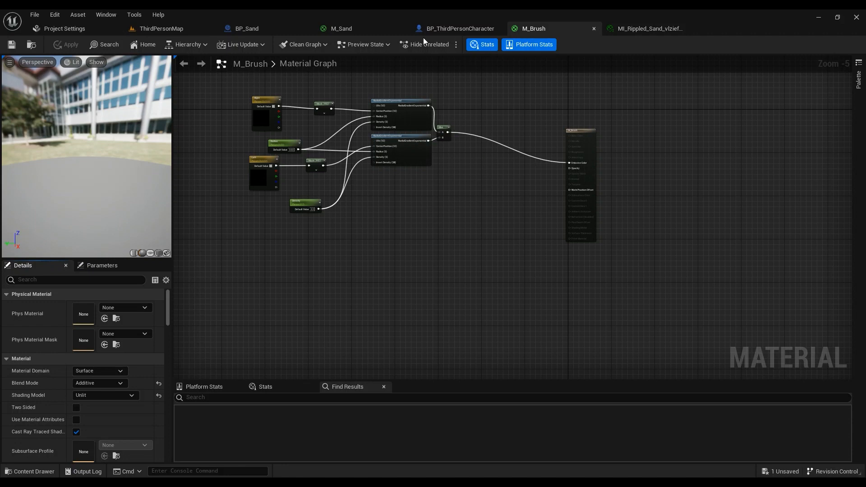
Step: Return to M_Sand and examine its material settings and the original TexCoord and UV scaling nodes
click(352, 28)
click(704, 147)
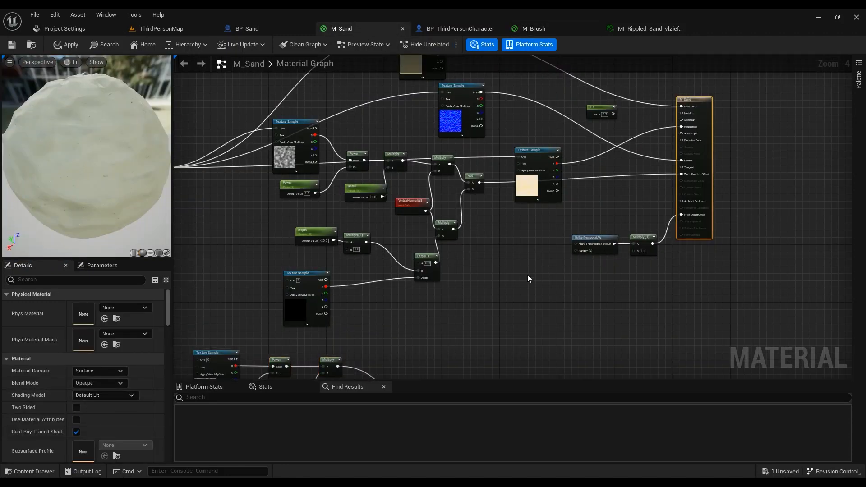
right_drag(510, 292, 564, 300)
right_drag(505, 277, 603, 125)
right_drag(636, 266, 610, 218)
drag(694, 169, 320, 377)
right_drag(682, 175, 451, 340)
scroll(512, 228, down, 2)
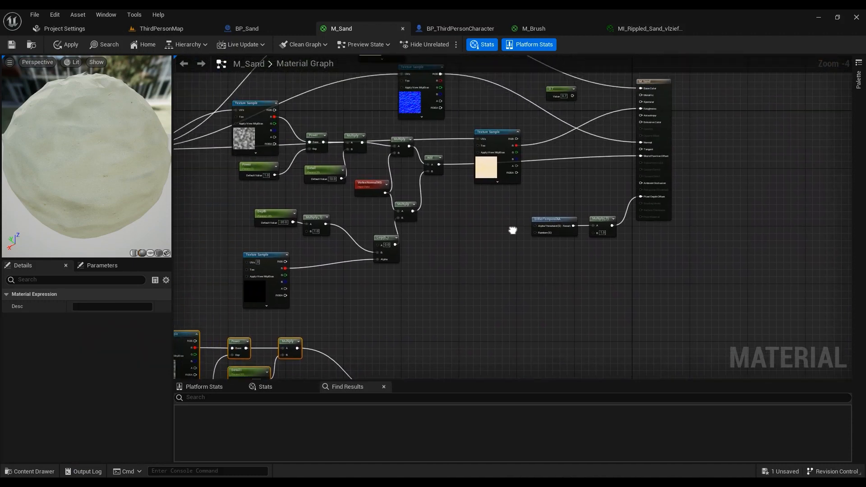
right_drag(474, 280, 559, 211)
scroll(415, 152, up, 4)
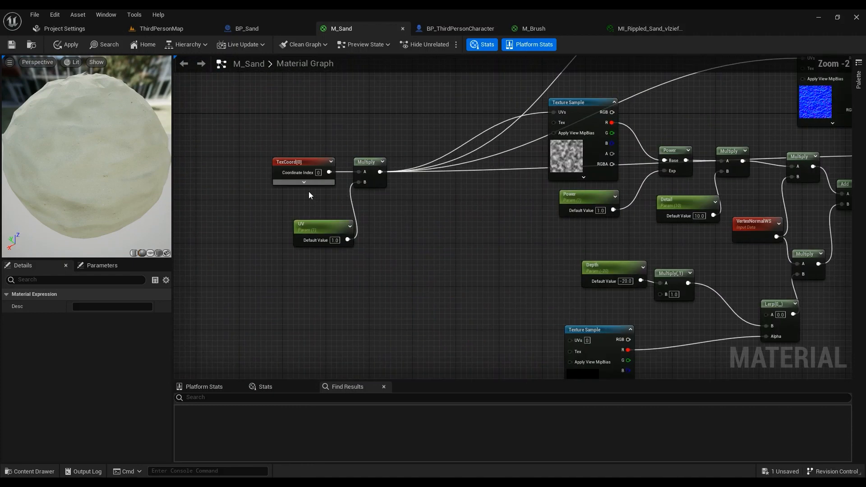
scroll(360, 258, down, 2)
Step: Add a TextureCoordinate node and a Multiply node before the new noise texture sample, connecting TexCoord to the Multiply's A input
right_click(406, 266)
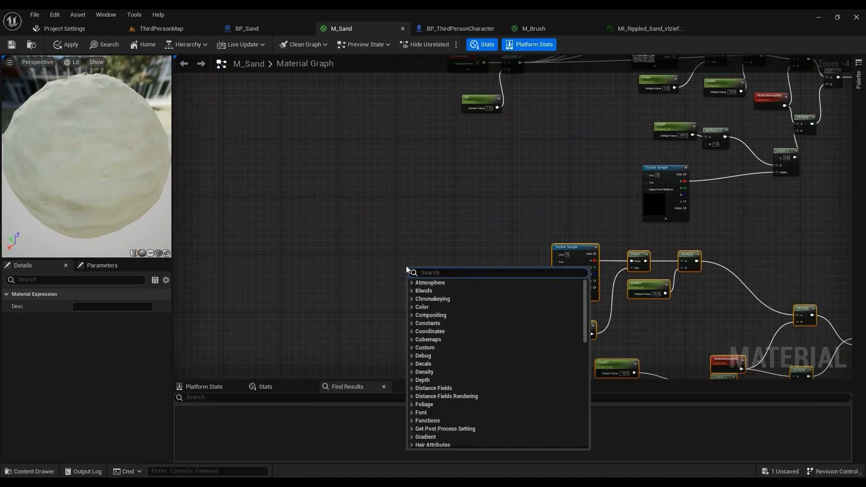
text(text)
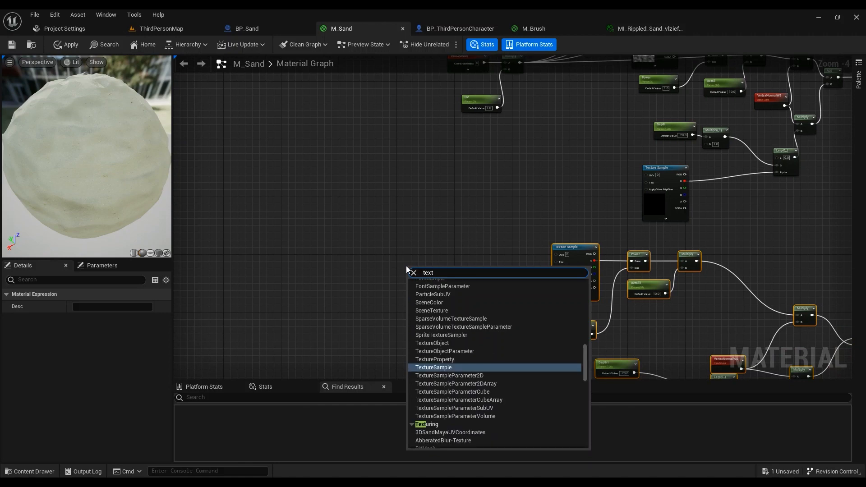
text(ureco)
key(Return)
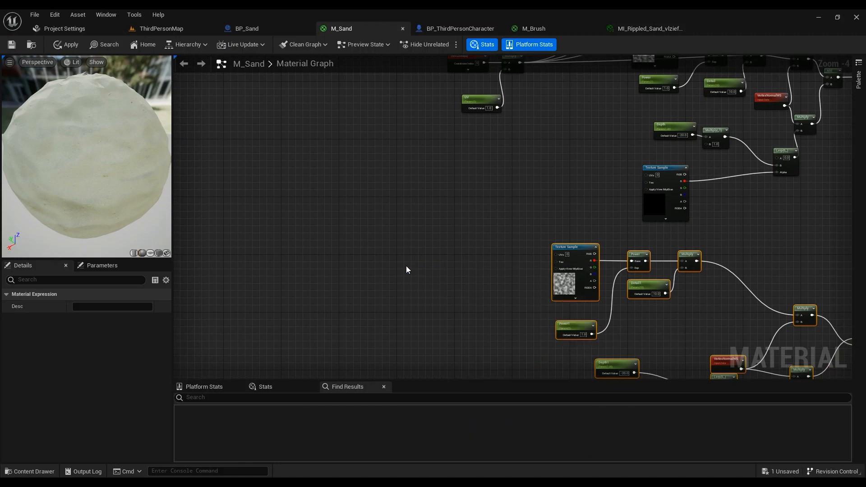
right_drag(447, 276, 401, 260)
key(m)
click(420, 259)
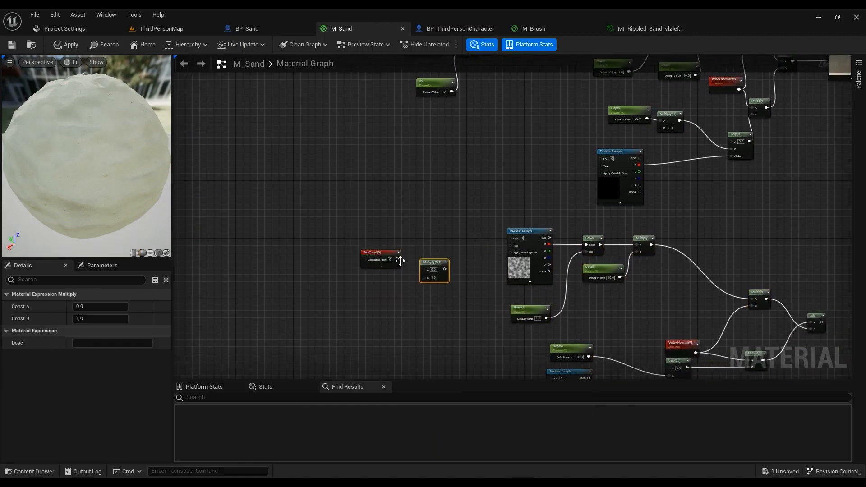
drag(398, 259, 429, 276)
scroll(372, 299, up, 2)
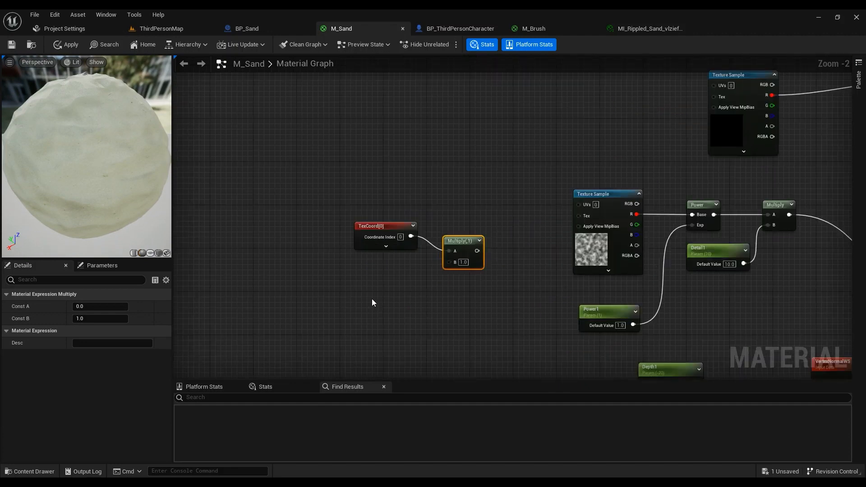
Step: Add a scalar parameter COO with default value 1, connect it to the new Multiply's B input, and feed the Multiply into the noise sample's UVs
click(372, 299)
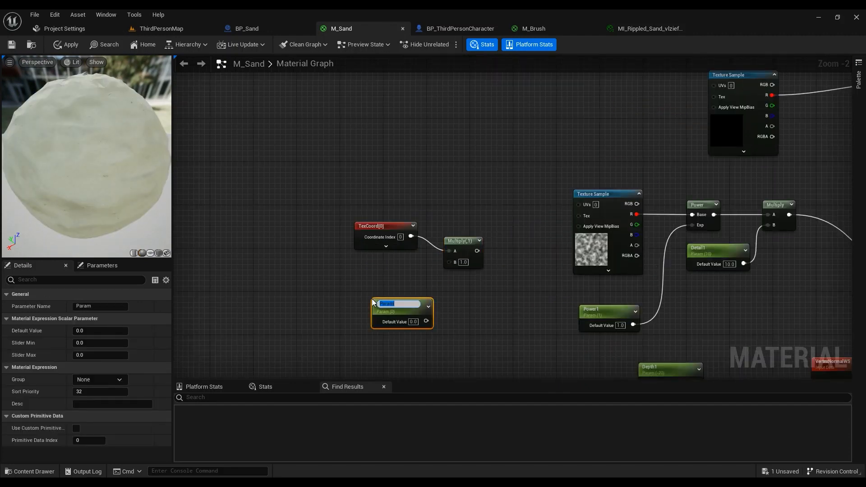
text(COO)
key(Return)
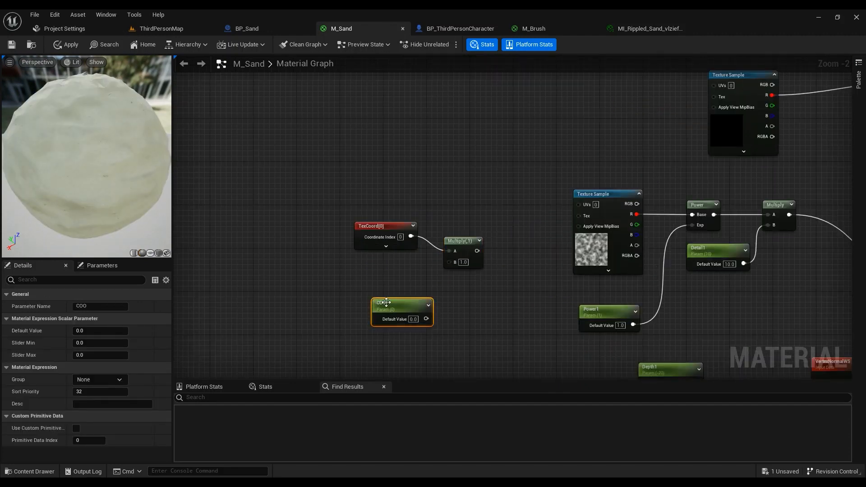
drag(396, 309, 580, 206)
click(393, 308)
text(1)
key(Return)
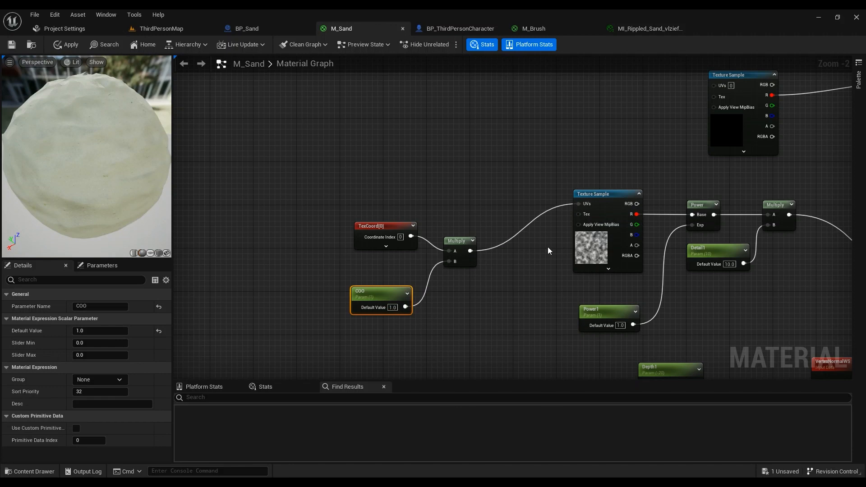
Step: Move the whole rebuilt displacement network further below the original M_Sand network
right_drag(547, 250, 425, 289)
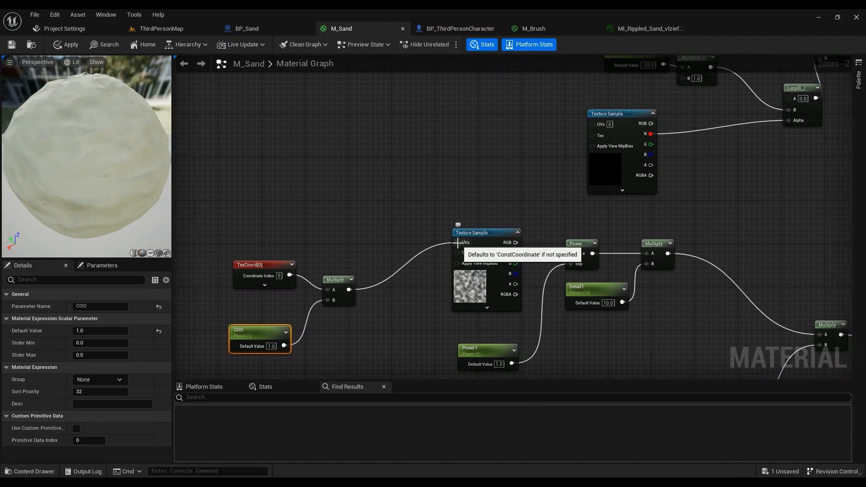
scroll(430, 291, down, 2)
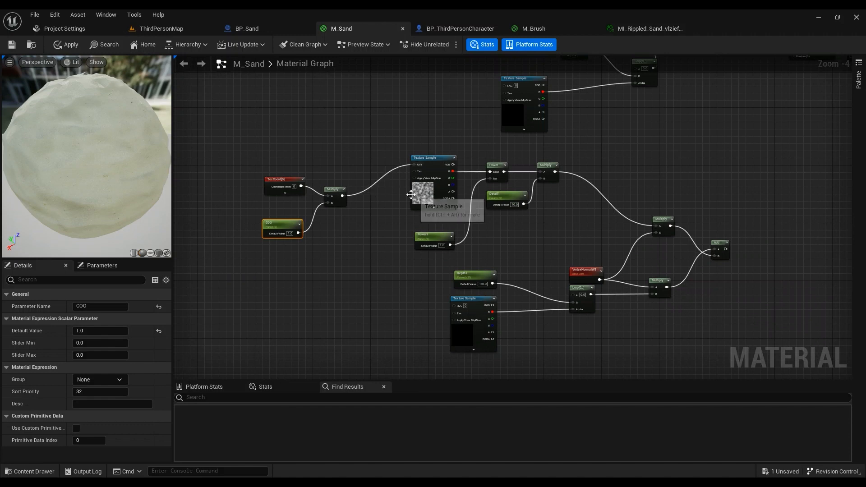
scroll(595, 215, down, 2)
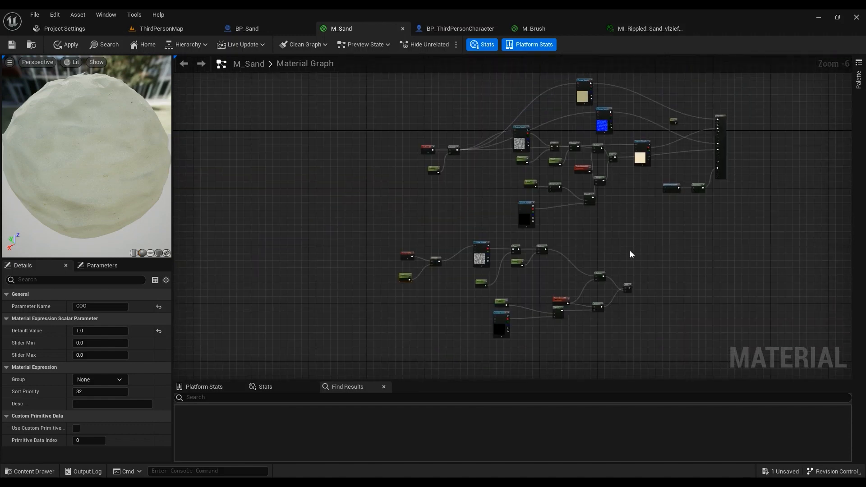
drag(644, 240, 388, 341)
drag(495, 326, 479, 400)
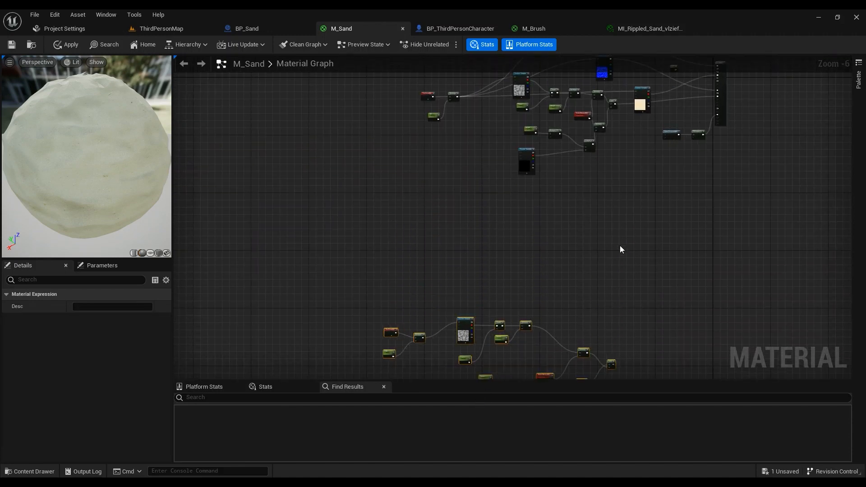
Step: Place the sand colour Texture Sample directly above the normal map Texture Sample in the original network
right_drag(620, 245, 532, 328)
scroll(493, 114, up, 3)
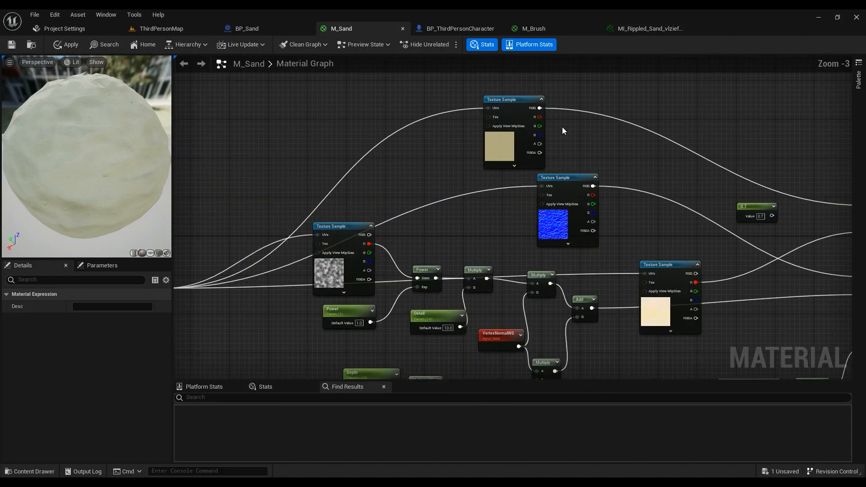
right_drag(485, 314, 603, 89)
scroll(444, 349, down, 3)
right_drag(417, 324, 465, 208)
right_drag(567, 119, 540, 163)
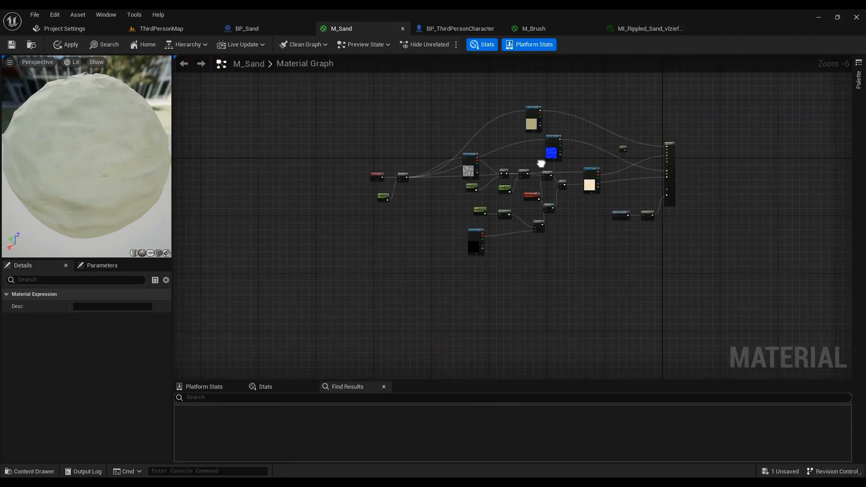
scroll(541, 163, up, 4)
drag(500, 145, 544, 142)
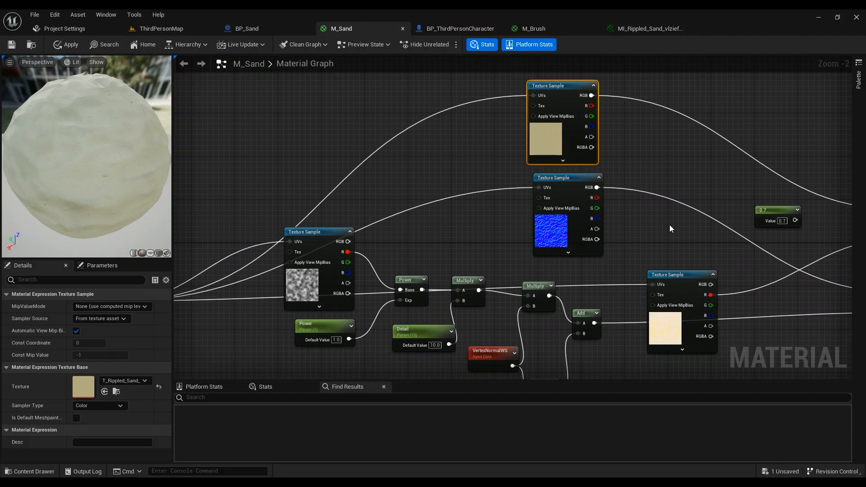
Step: Check the texture maps in the MI_Rippled_Sand instance and examine how the matching samples feed the M_Sand output node
click(637, 28)
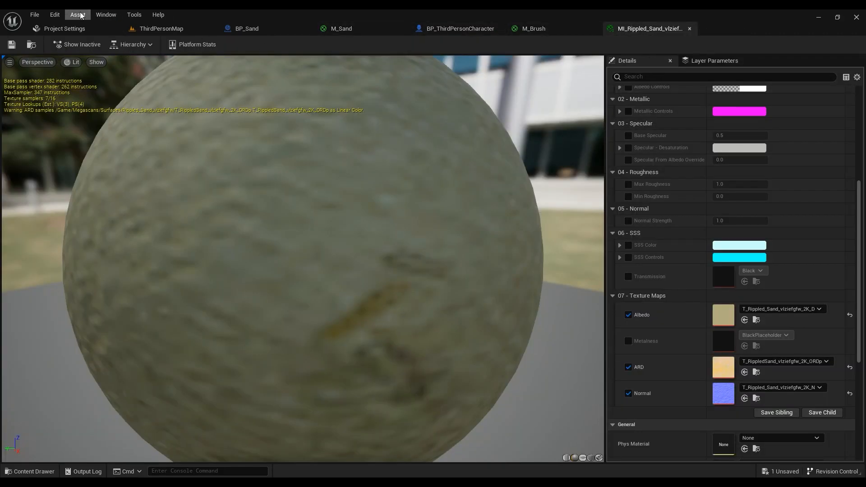
click(350, 30)
scroll(556, 259, down, 6)
scroll(474, 212, up, 6)
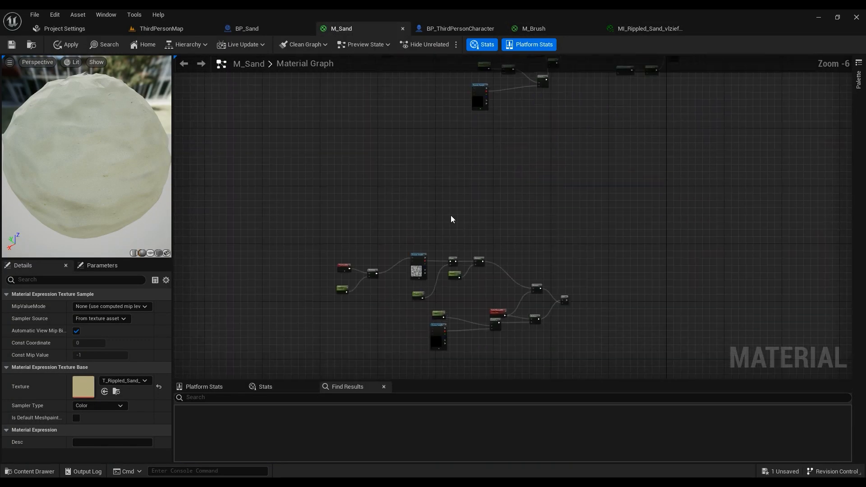
scroll(609, 235, down, 3)
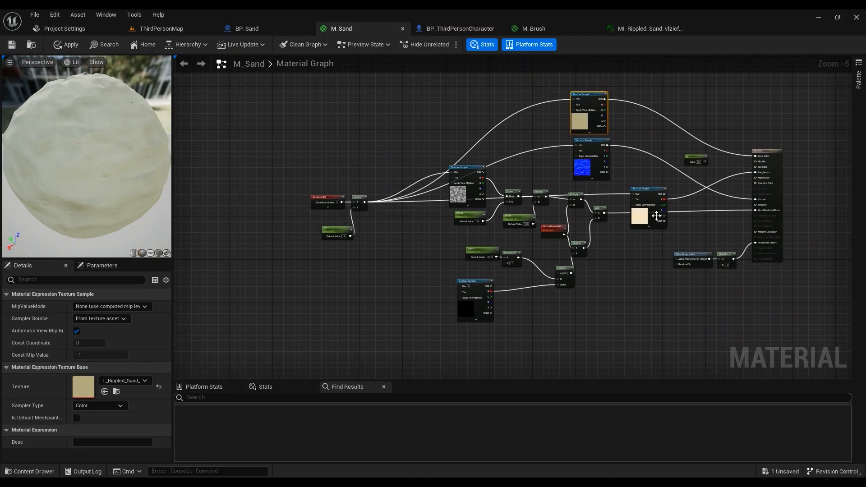
scroll(595, 154, up, 3)
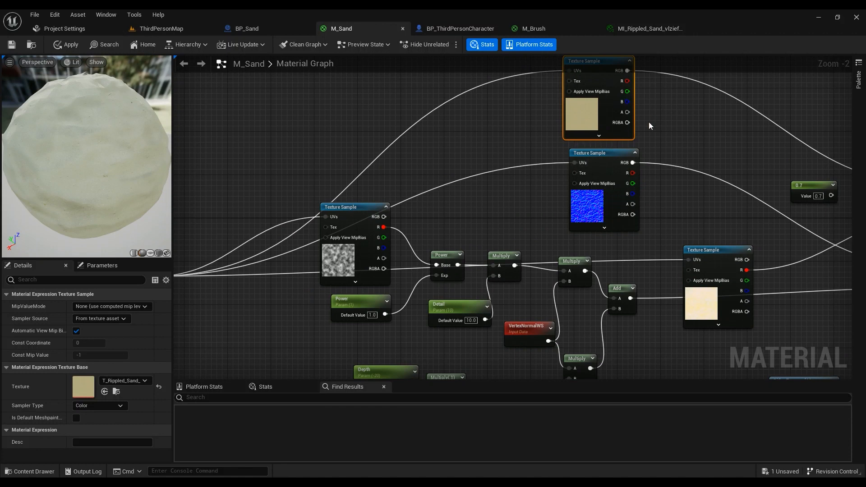
right_drag(711, 214, 438, 109)
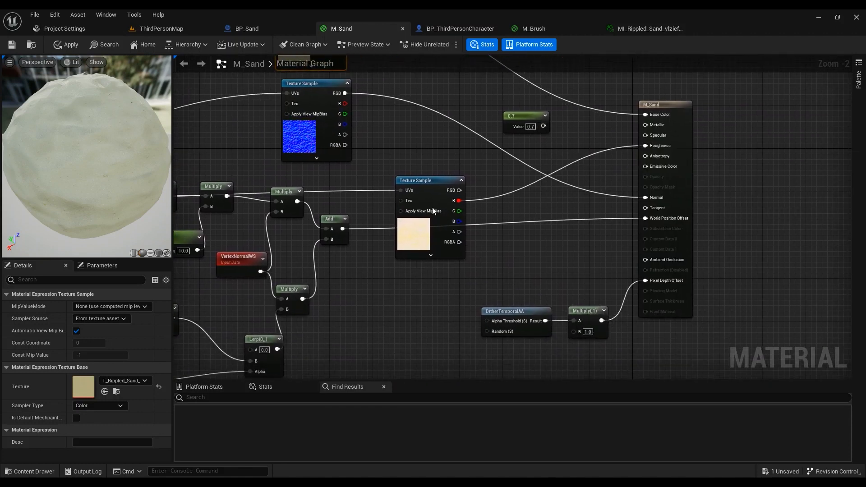
Step: Examine how the texture samples feed the M_Sand output and how DitherTemporalAA and its Multiply feed Pixel Depth Offset
right_drag(440, 216, 431, 261)
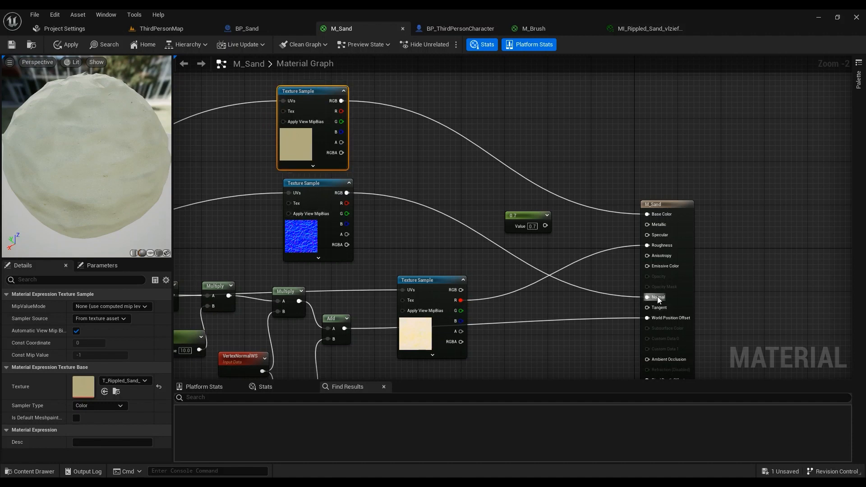
right_drag(416, 338, 450, 280)
click(450, 280)
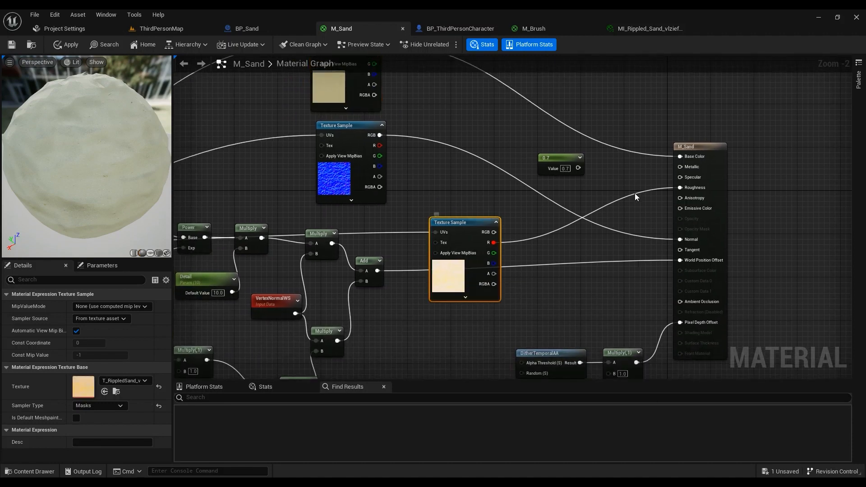
right_drag(549, 279, 513, 216)
scroll(559, 229, up, 2)
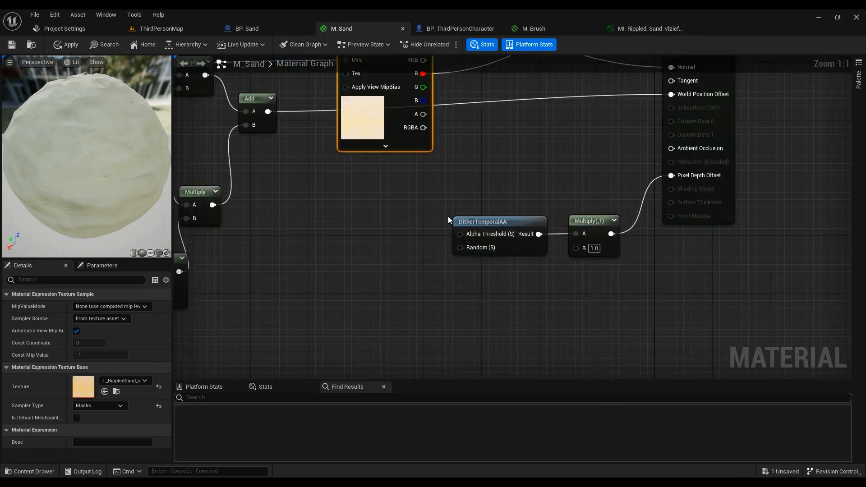
drag(447, 215, 575, 277)
scroll(498, 244, down, 1)
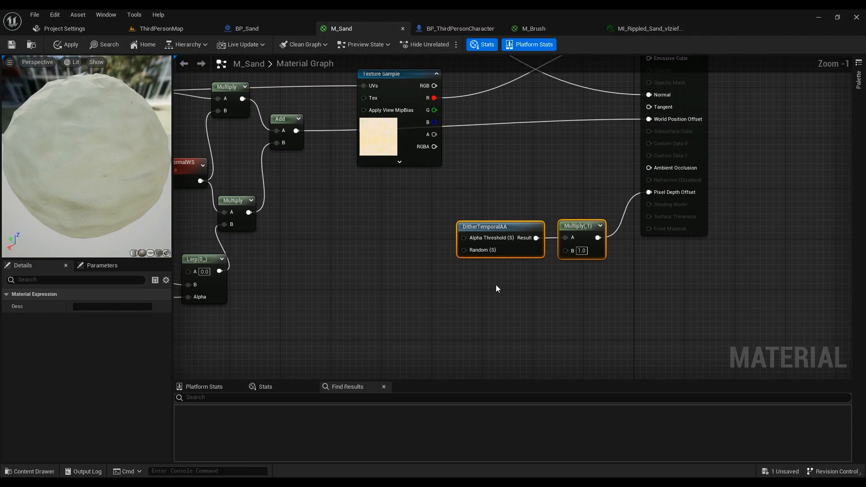
Step: Add another DitherTemporalAA function node below the existing DitherTemporalAA and Multiply pair
right_click(464, 258)
text(di)
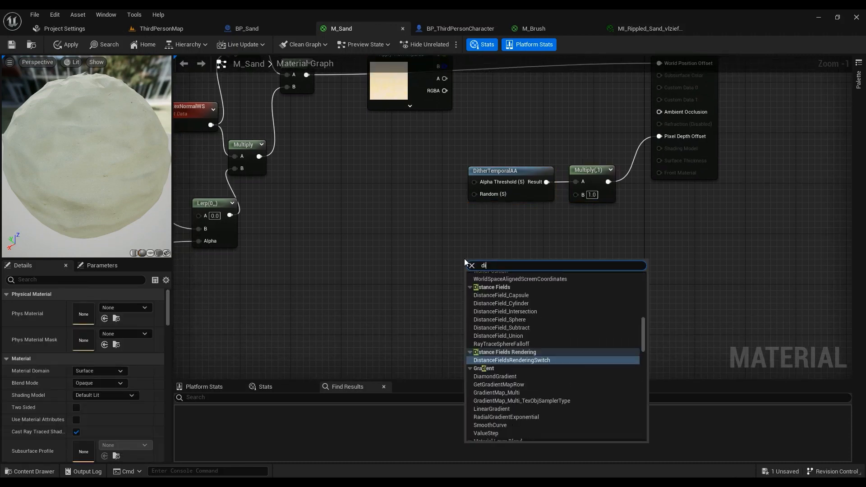
text(ther)
click(510, 283)
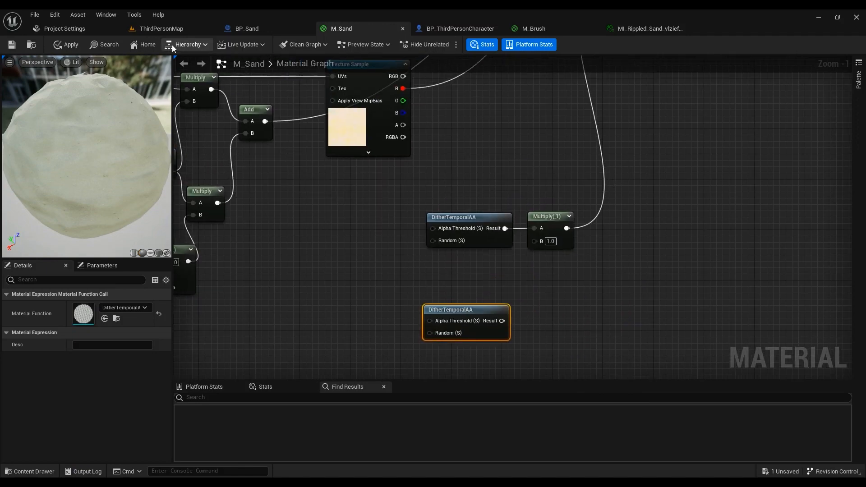
Step: Inspect the rippled sand surface up close in ThirdPersonMap
click(161, 28)
right_drag(401, 196, 409, 276)
key(w)
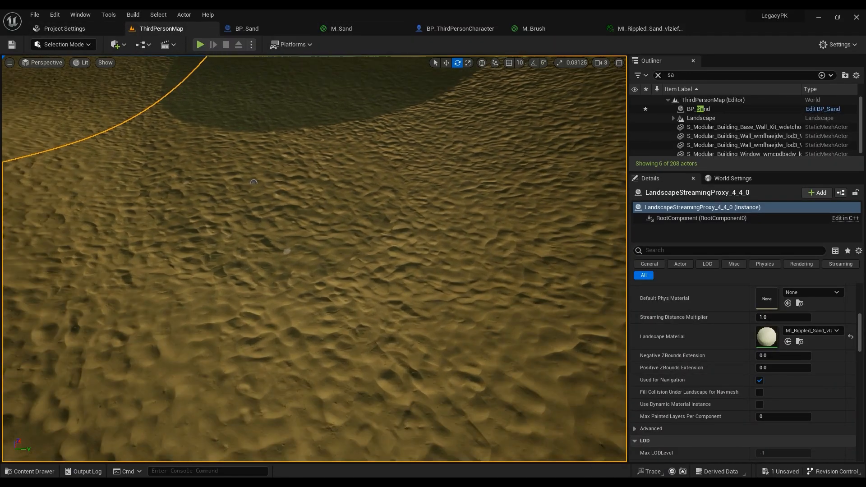
scroll(409, 275, down, 5)
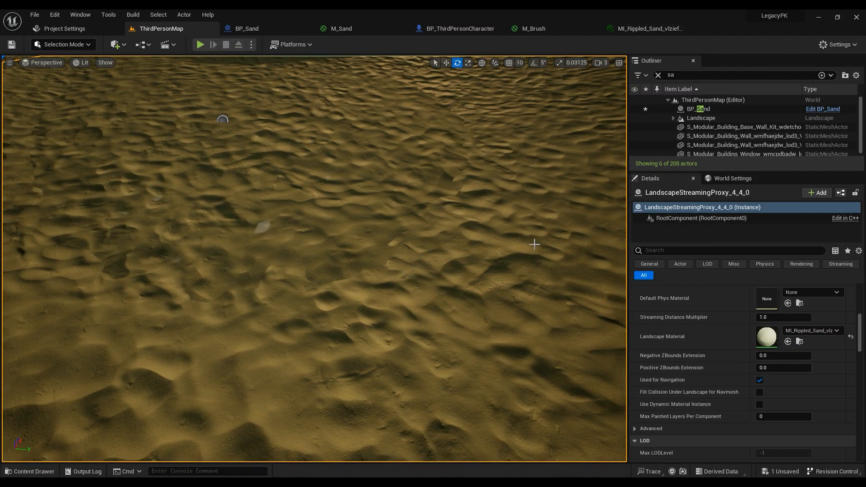
Step: Disconnect the Multiply from Pixel Depth Offset in M_Sand, apply the material, and compare the sand in ThirdPersonMap
click(361, 27)
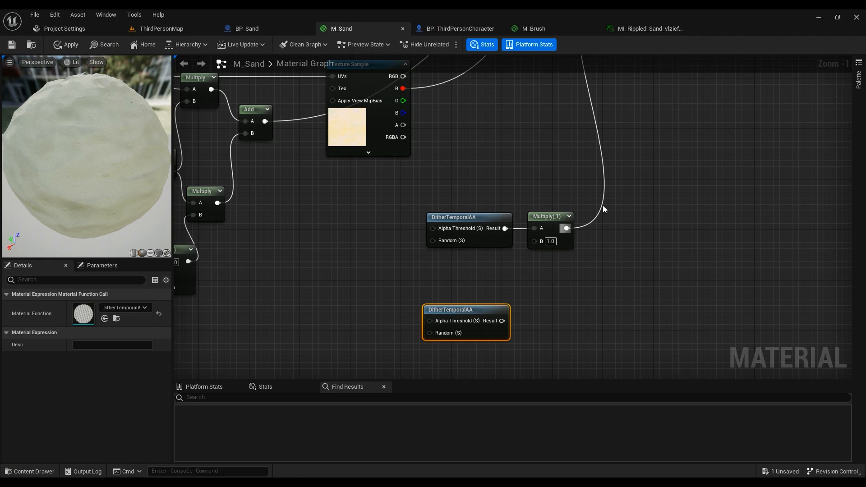
alt+click(566, 228)
click(60, 45)
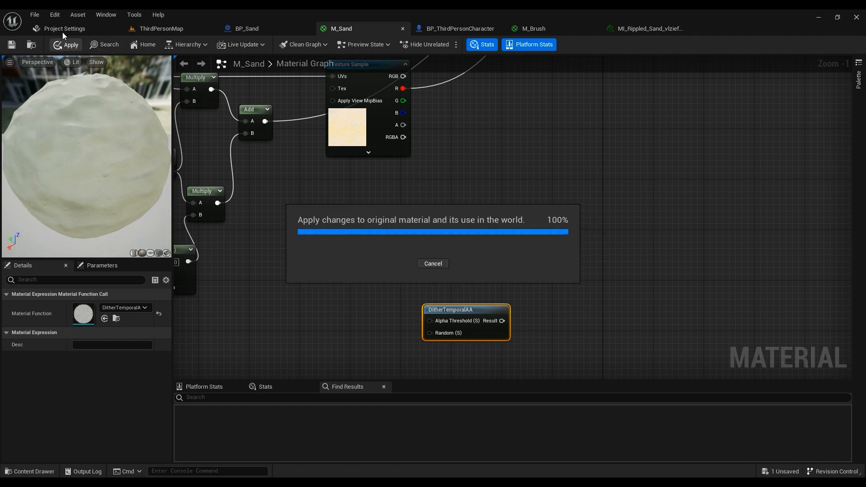
click(177, 28)
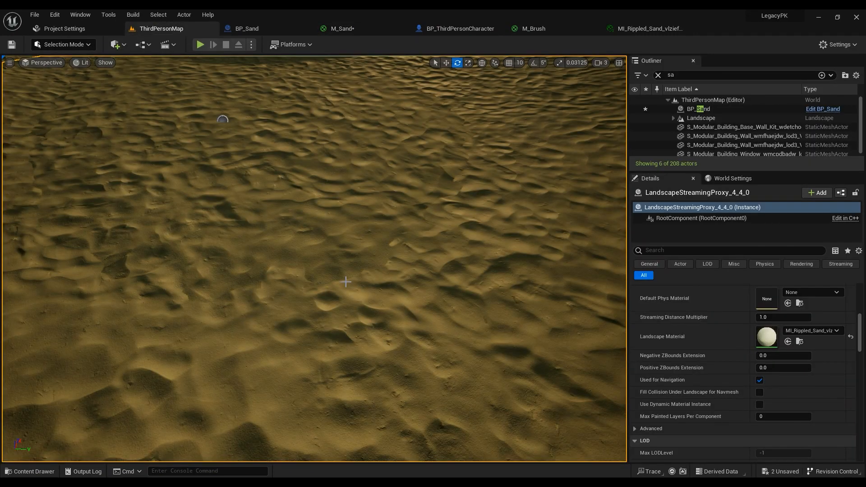
scroll(346, 282, up, 5)
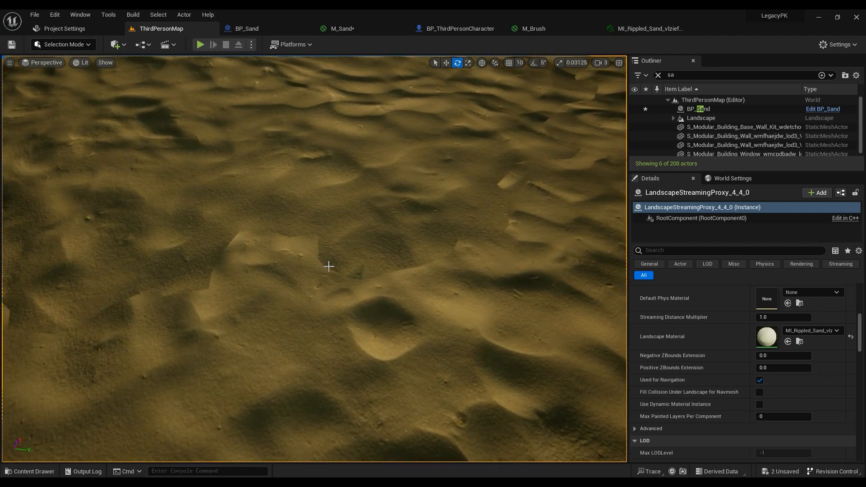
Step: Reconnect the DitherTemporalAA Multiply's output to M_Sand's Pixel Depth Offset
click(374, 29)
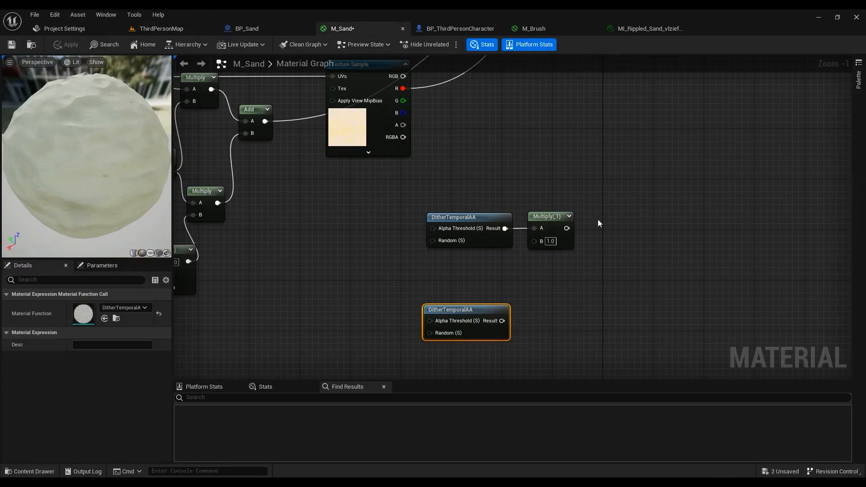
right_drag(569, 209, 528, 286)
drag(526, 306, 580, 261)
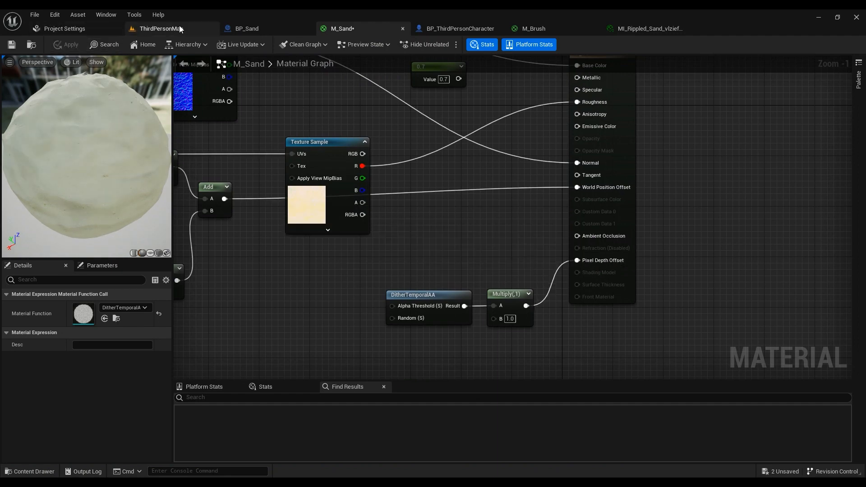
Step: Play-test ThirdPersonMap by walking through the sand, stop the session, and inspect the area around the trails
click(162, 29)
key(s)
right_drag(381, 255, 266, 118)
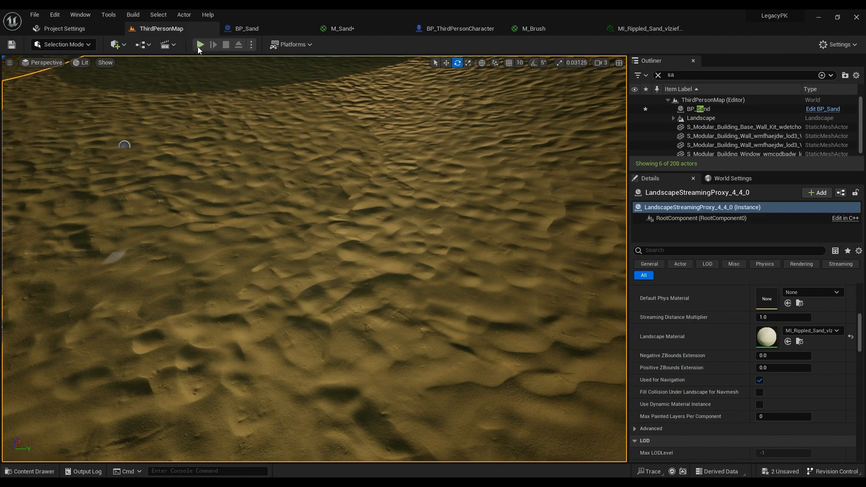
key(alt+p)
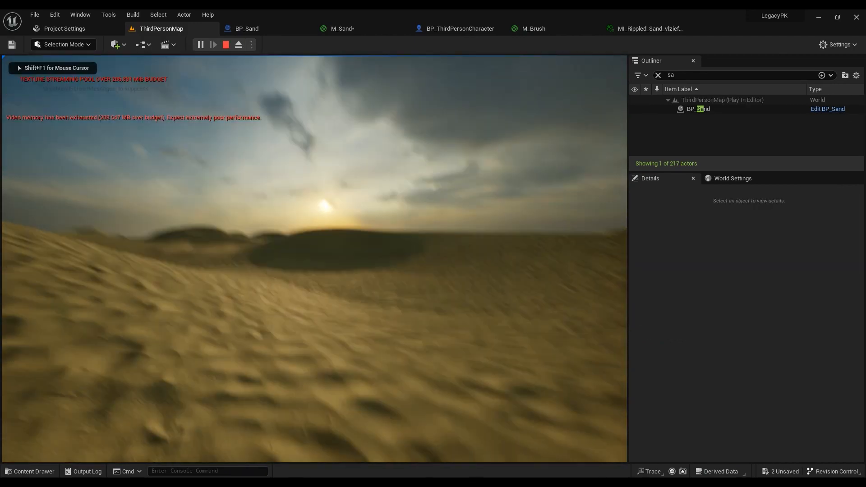
key(w)
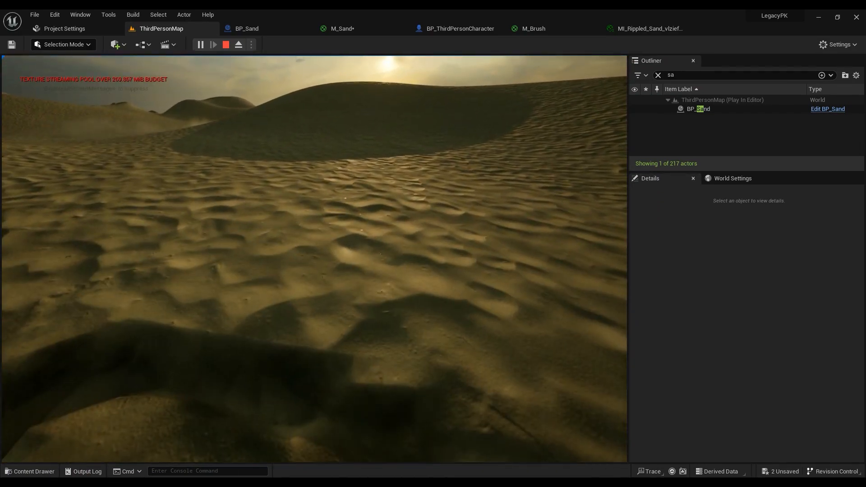
key(Escape)
click(233, 352)
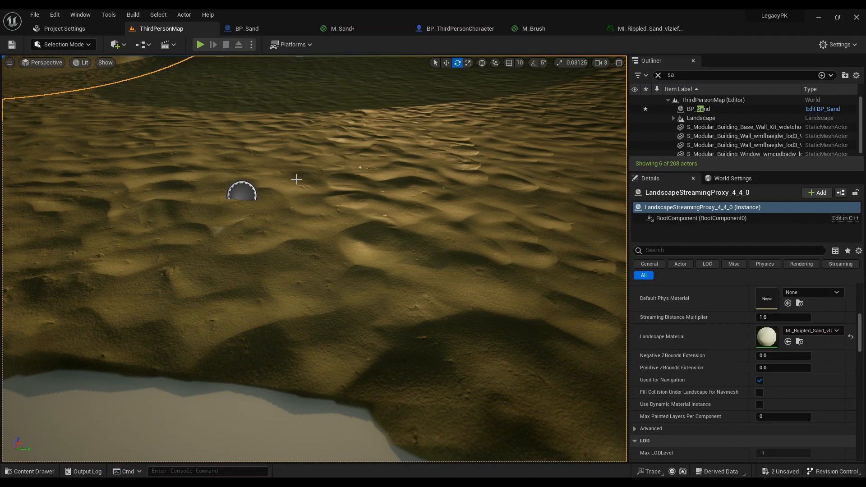
right_drag(296, 178, 284, 178)
key(s)
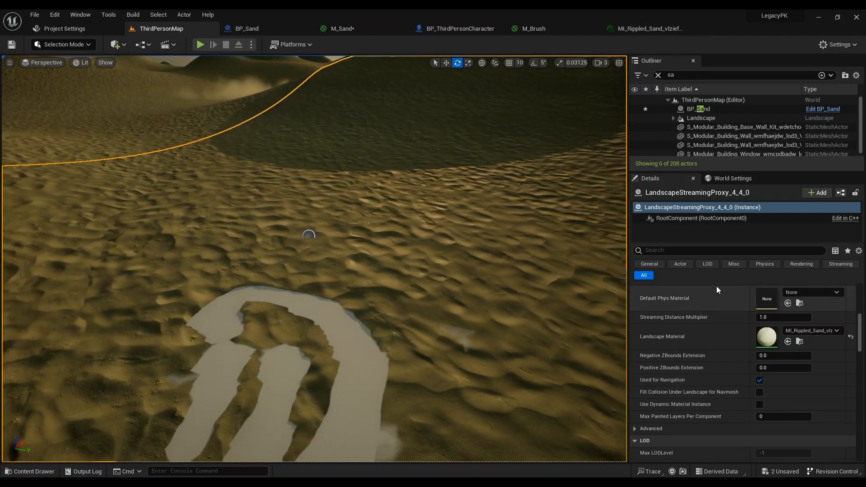
Step: Review the level's World Settings and check the Support UV From Hit Results option in the Project Settings
click(733, 178)
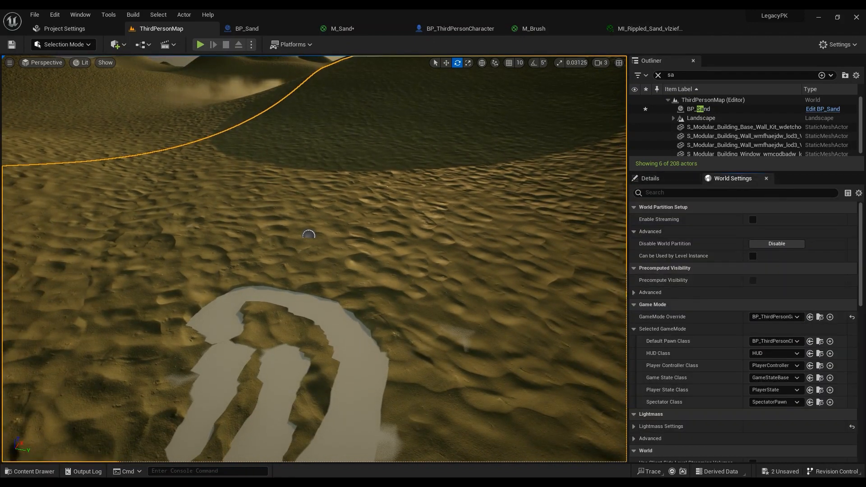
click(30, 470)
key(s)
right_drag(270, 84, 275, 102)
key(w)
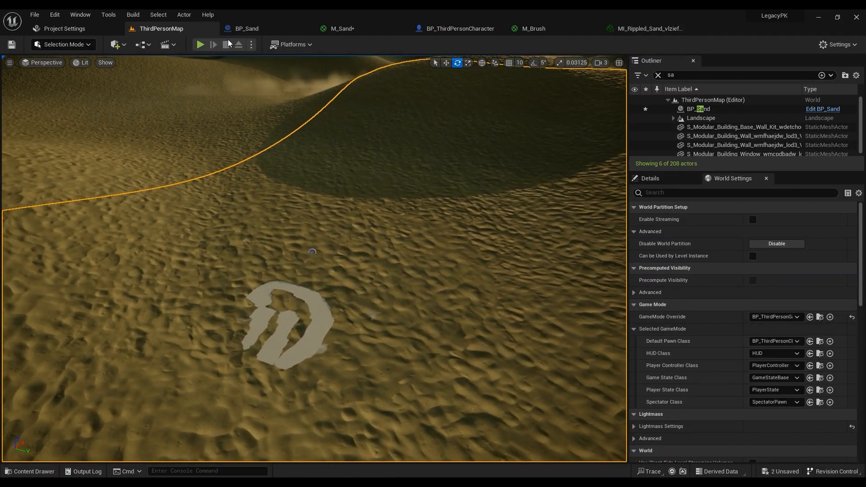
click(66, 29)
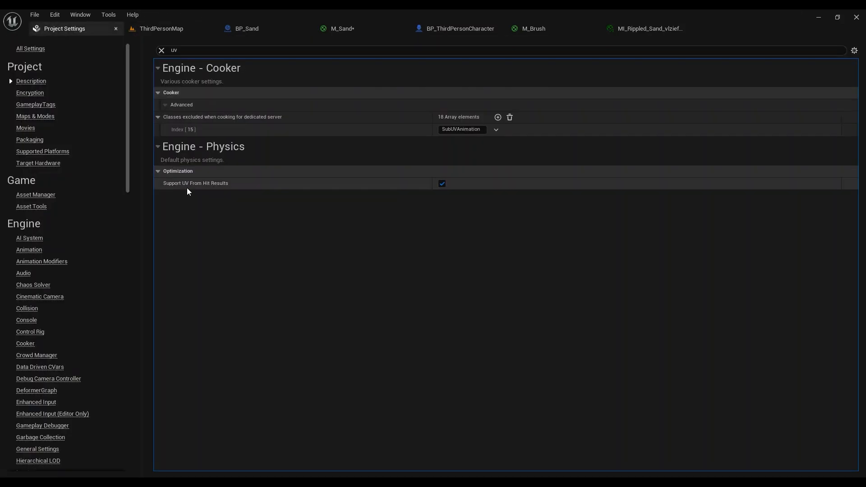
click(165, 27)
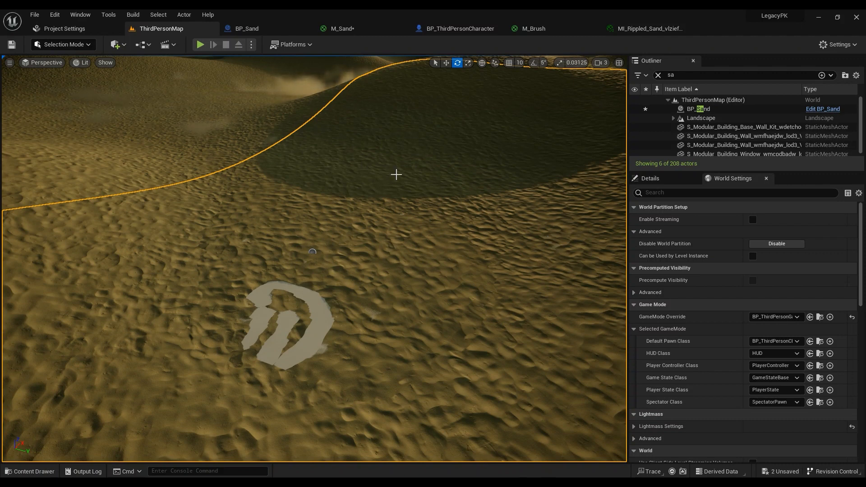
Step: Clear the Outliner search and select the foreground landscape tile LandscapeStreamingProxy_4_4_0
right_drag(396, 174, 324, 126)
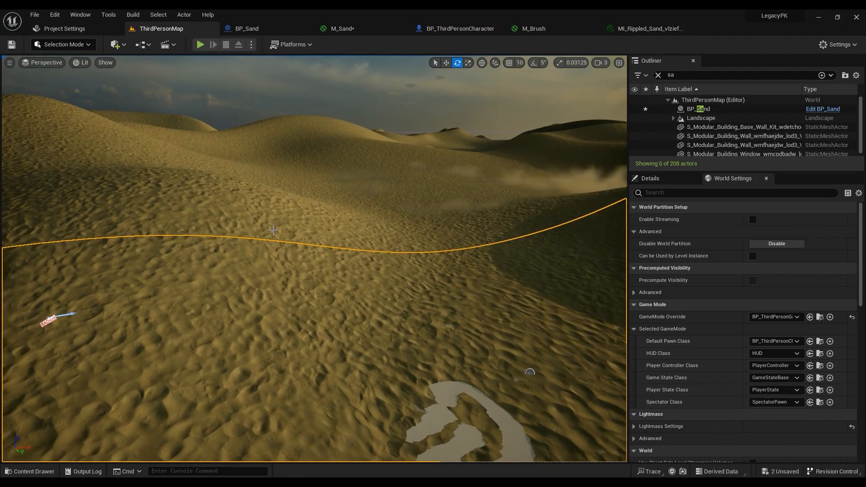
click(226, 223)
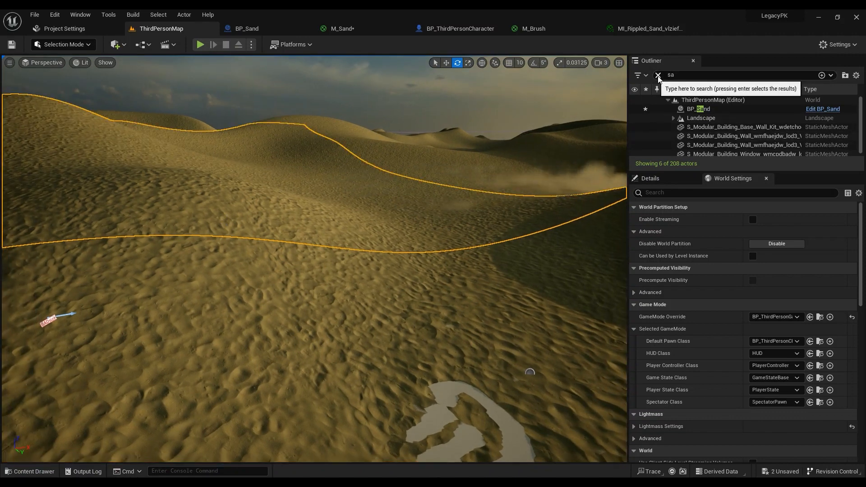
click(658, 75)
click(233, 294)
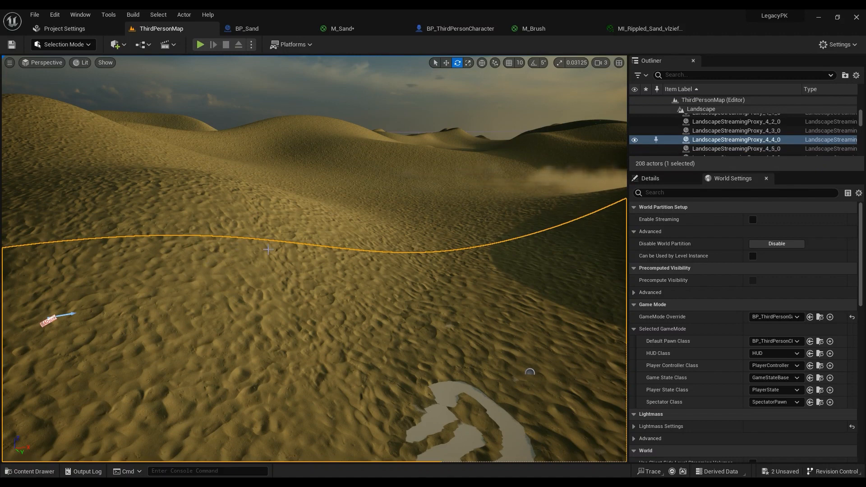
Step: Review the static mesh conversion and export commands available for the selected landscape tile
click(184, 15)
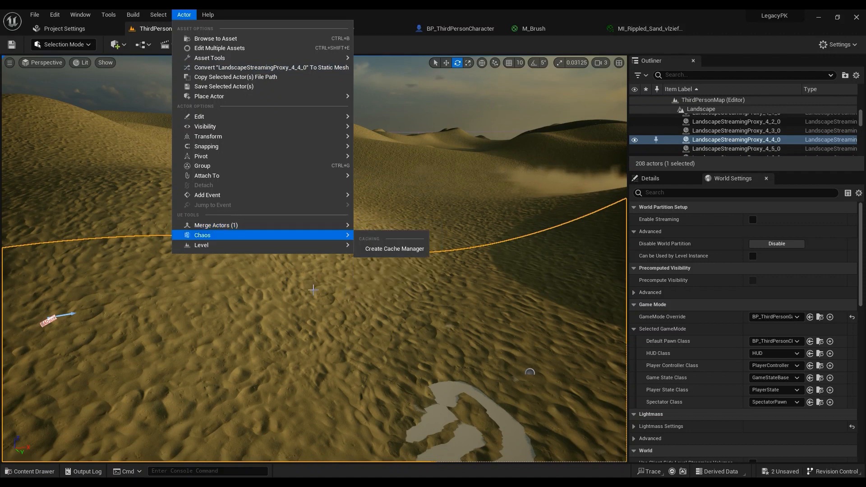
right_drag(311, 287, 289, 284)
click(35, 18)
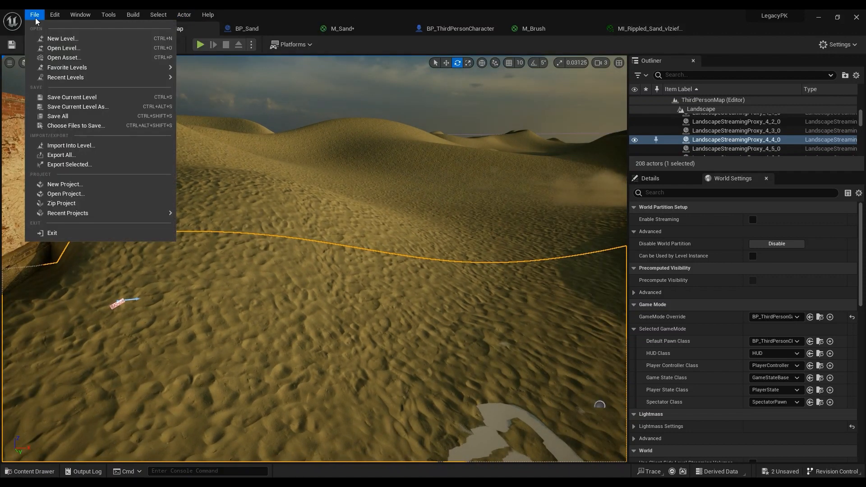
click(365, 161)
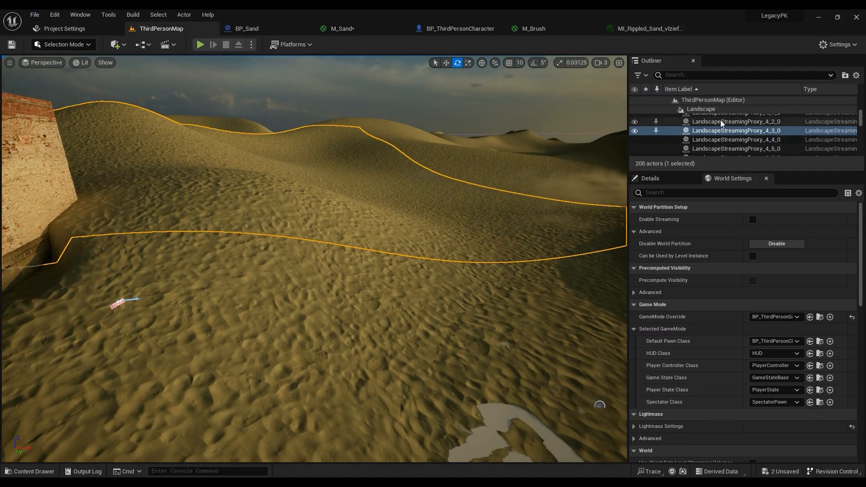
Step: Select LandscapeStreamingProxy_4_2_0 through LandscapeStreamingProxy_4_5_0 together and check the export commands for them
click(721, 122)
shift+click(736, 149)
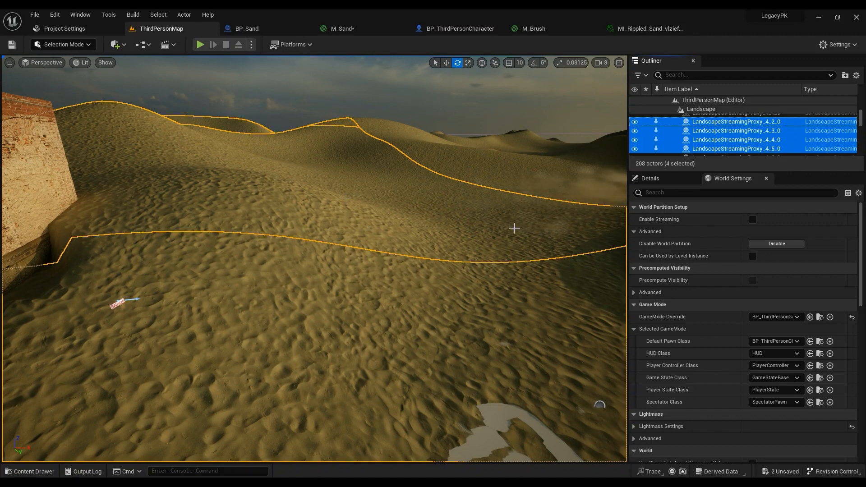
click(34, 14)
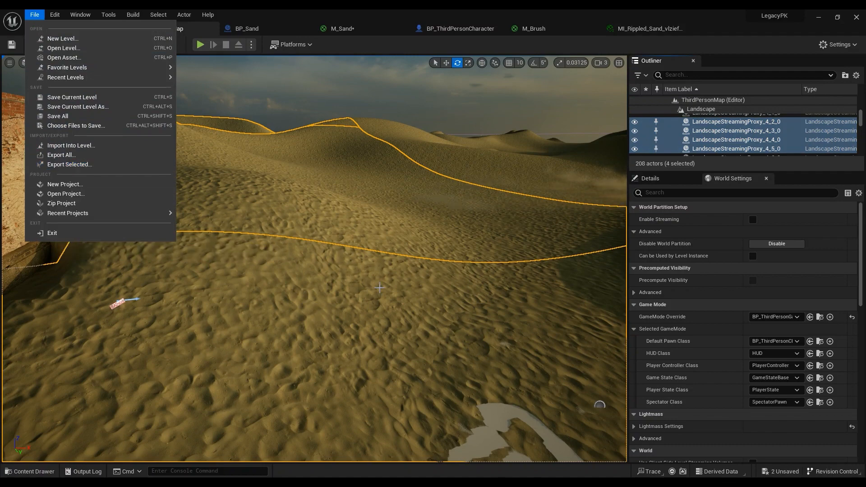
Step: Look over the dunes and trail area, then select only the foreground tile LandscapeStreamingProxy_4_4_0
right_drag(301, 297, 280, 312)
right_drag(401, 223, 355, 221)
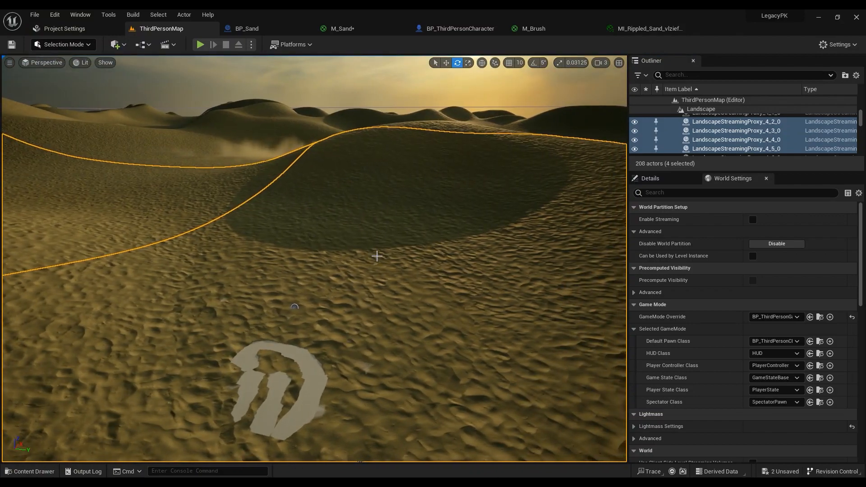
right_drag(294, 307, 249, 257)
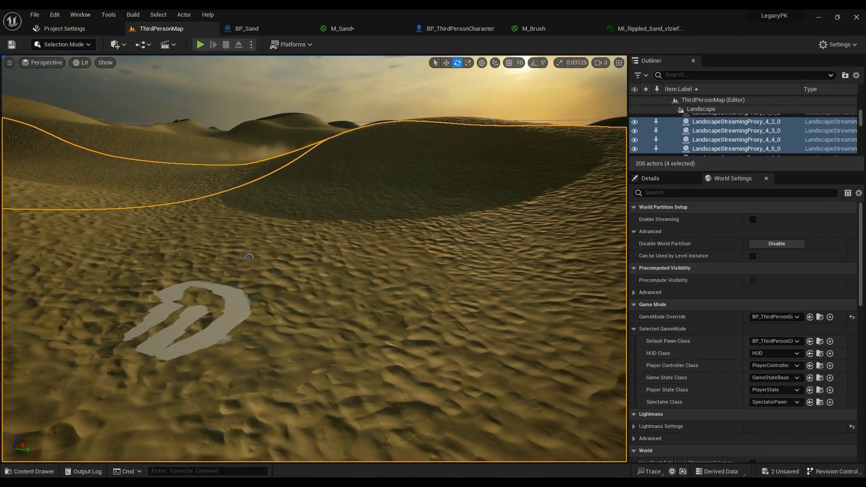
right_drag(377, 272, 275, 265)
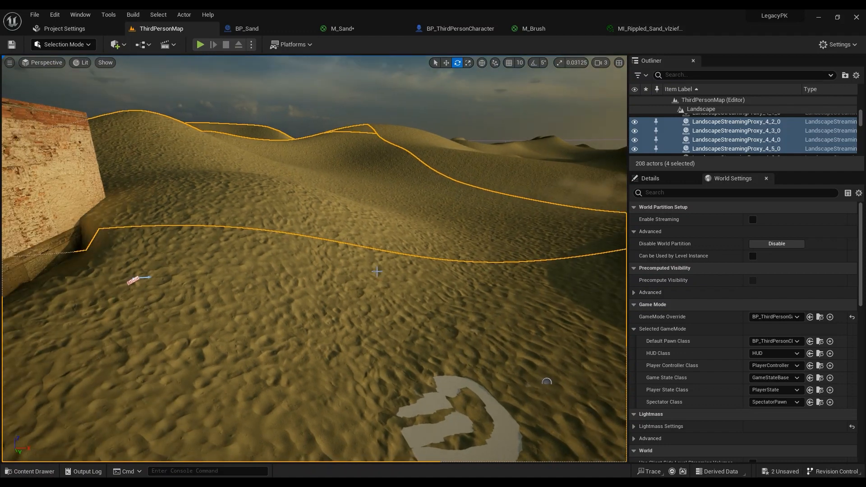
click(313, 287)
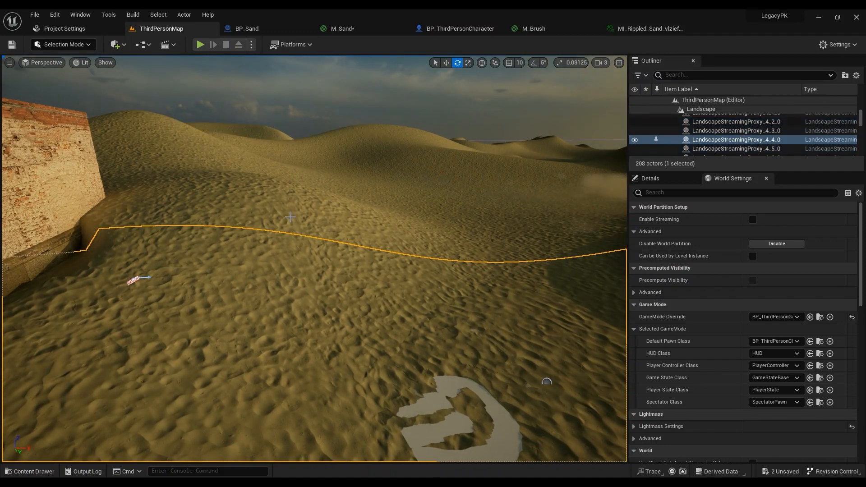
Step: Turn the view towards the shaded dune and bring up the assets in the Materials folder
right_drag(290, 217, 455, 202)
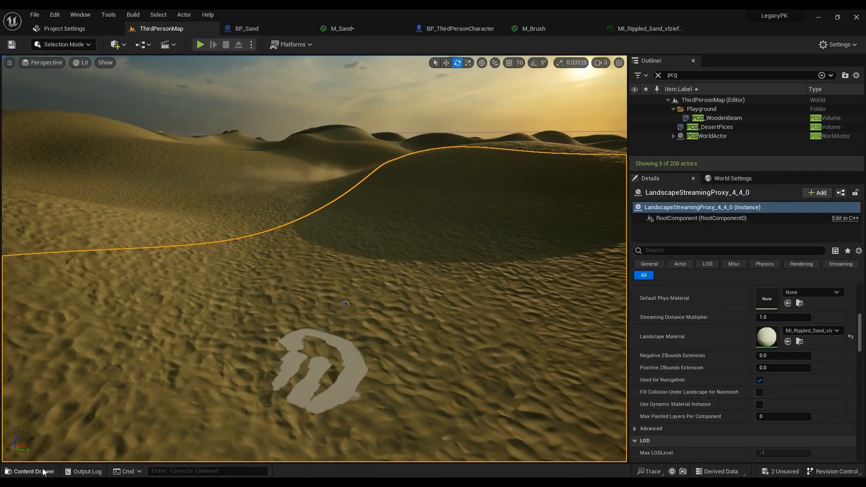
key(ctrl+space)
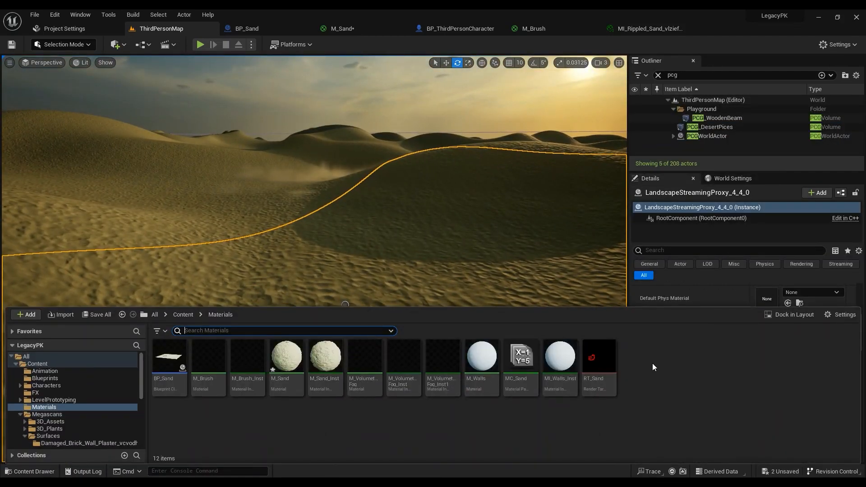
right_click(624, 360)
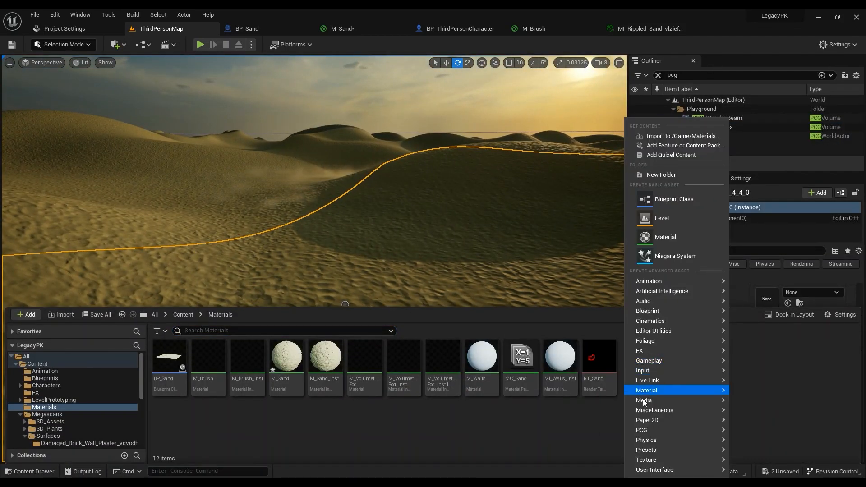
click(706, 199)
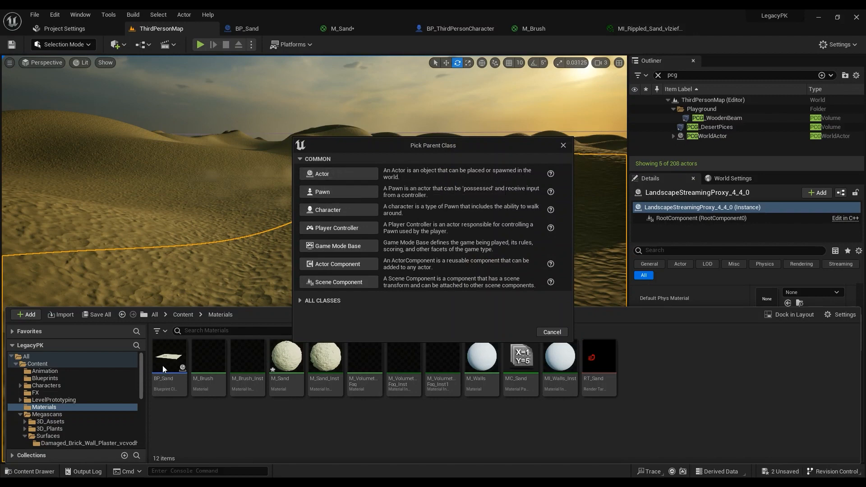
click(563, 145)
Step: Open the BP_Sand blueprint from the Materials folder and view its sand planes in 3D from a low angle
click(166, 385)
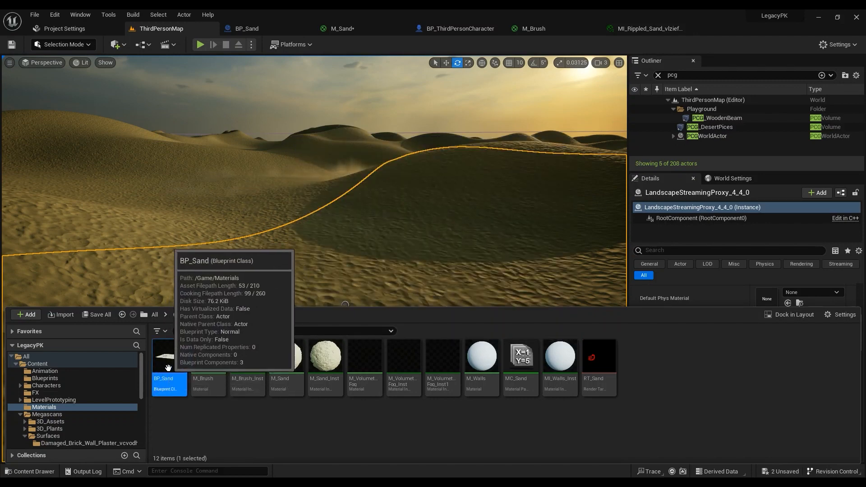
double_click(166, 358)
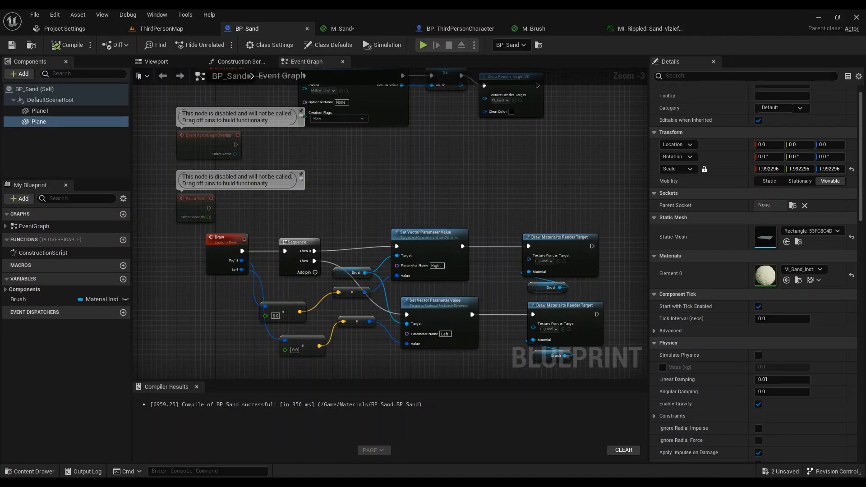
click(156, 62)
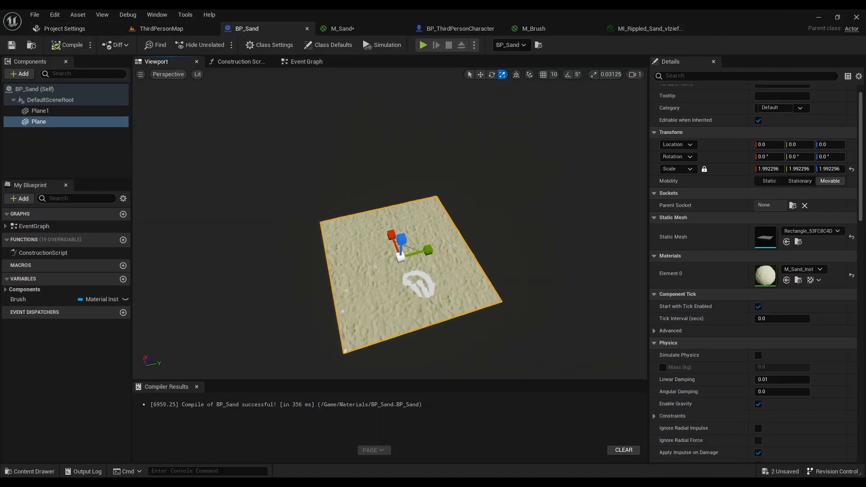
right_drag(303, 219, 303, 185)
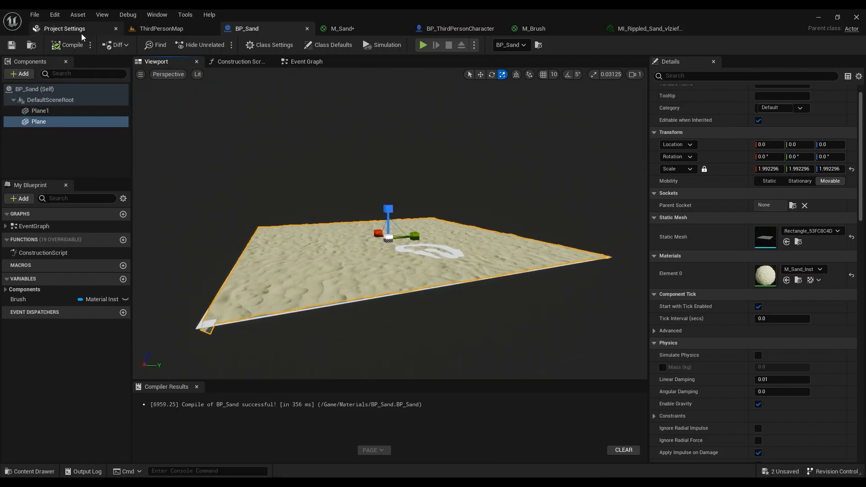
Step: Play-test ThirdPersonMap, walking the character across the sand while looking down at the feet and the deformed trail, and end the session
click(174, 31)
mouse_move(363, 270)
right_down()
mouse_move(439, 276)
mouse_move(362, 270)
right_up()
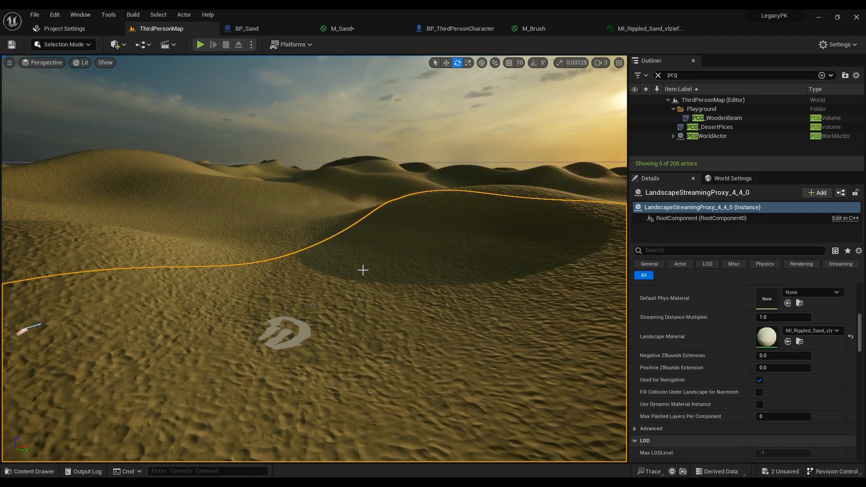
key(alt+p)
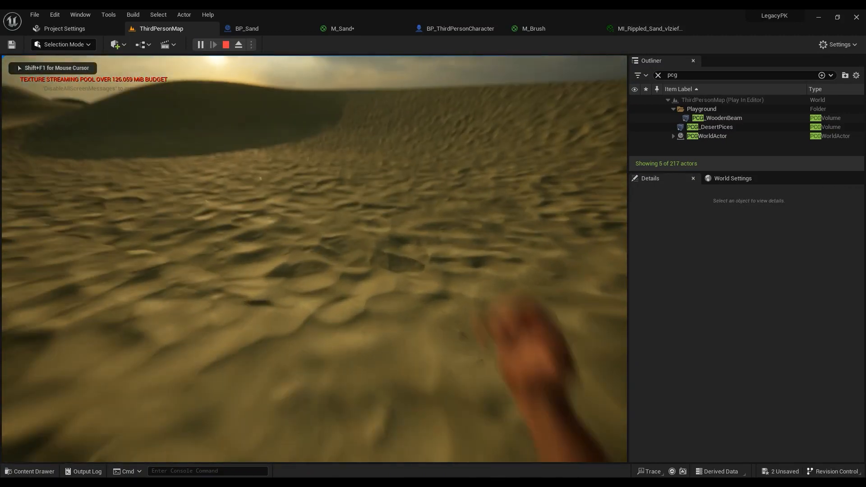
key(w)
key(w)
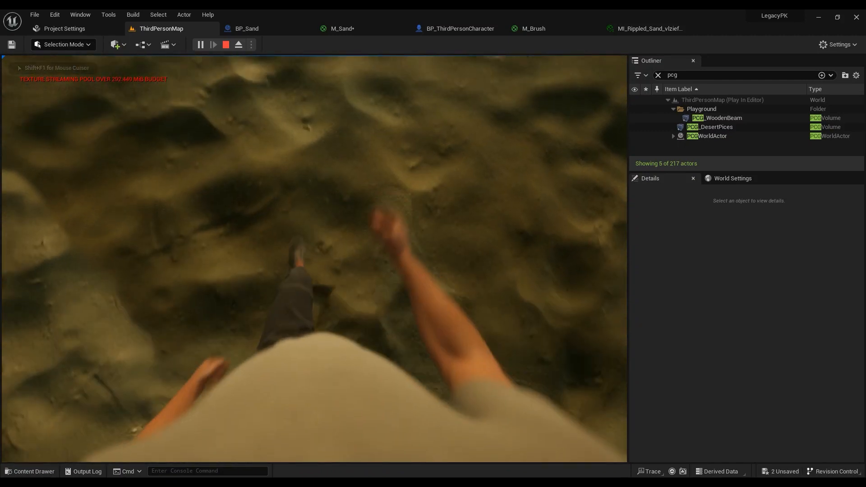
key(w)
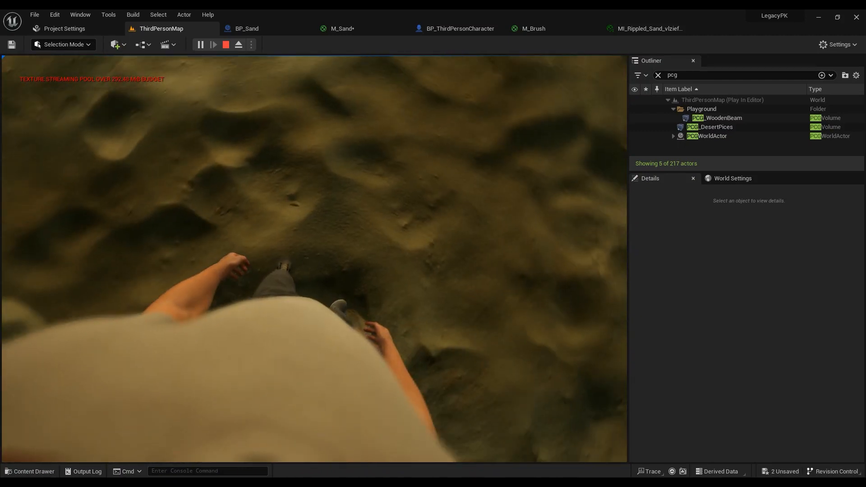
key(w)
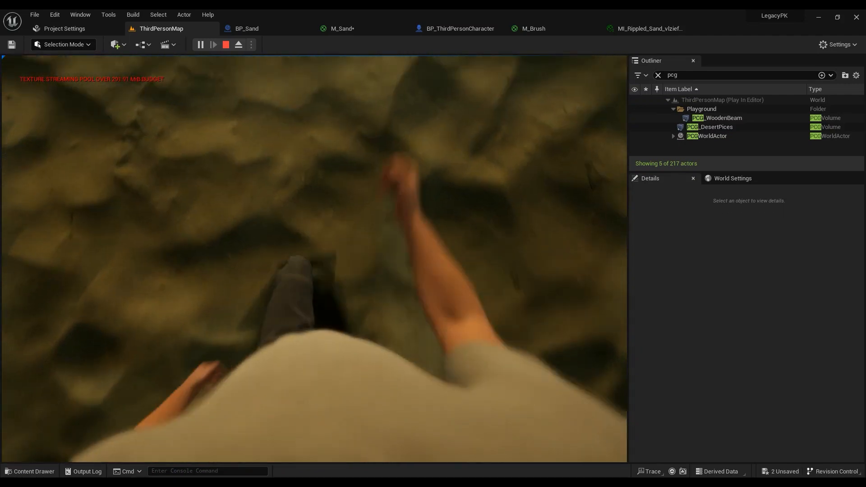
key(w)
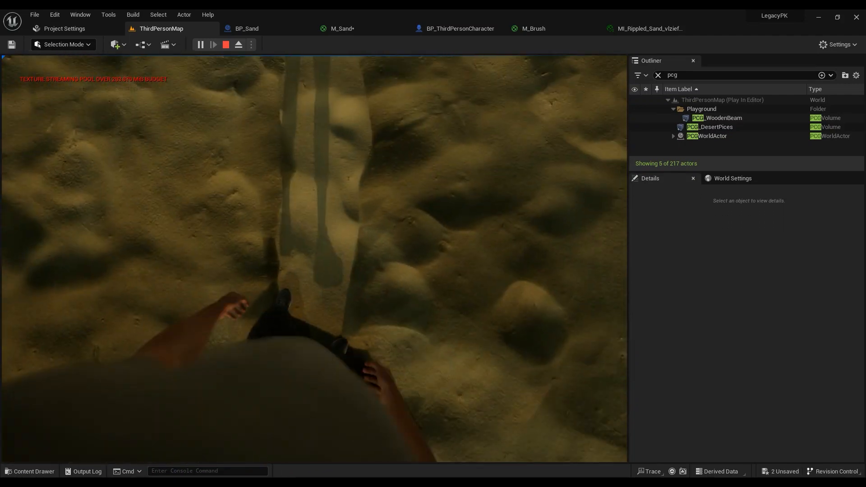
key(w)
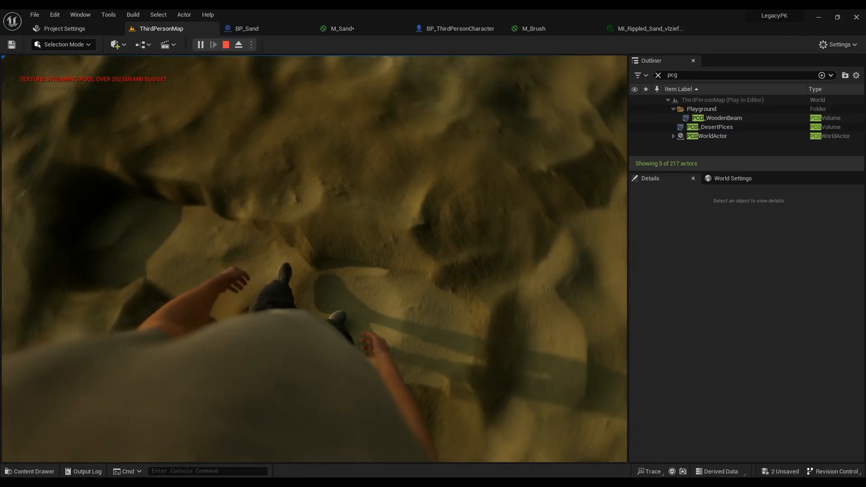
key(Escape)
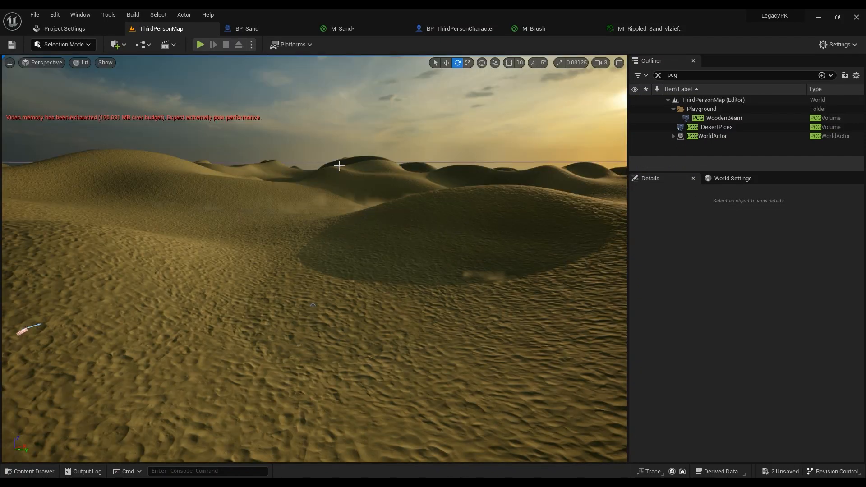
Step: Go to BP_Sand and look up the Plane shape among the components that can be added to it
click(261, 31)
click(40, 122)
click(21, 74)
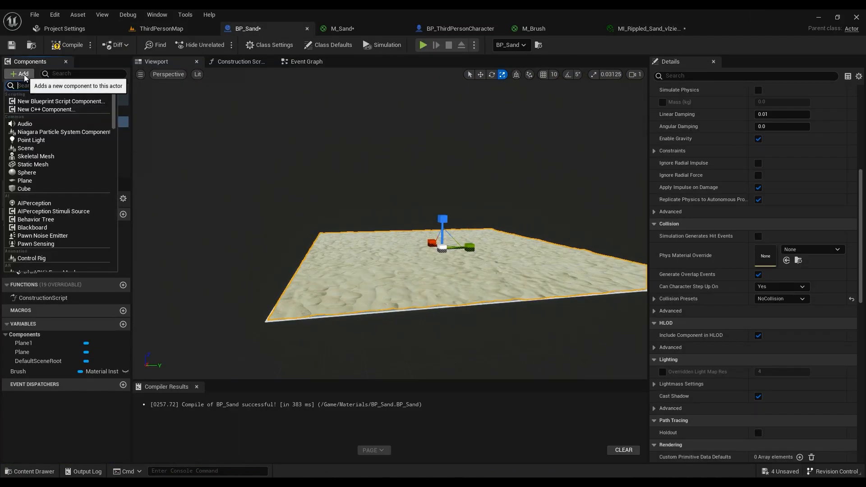
text(plane)
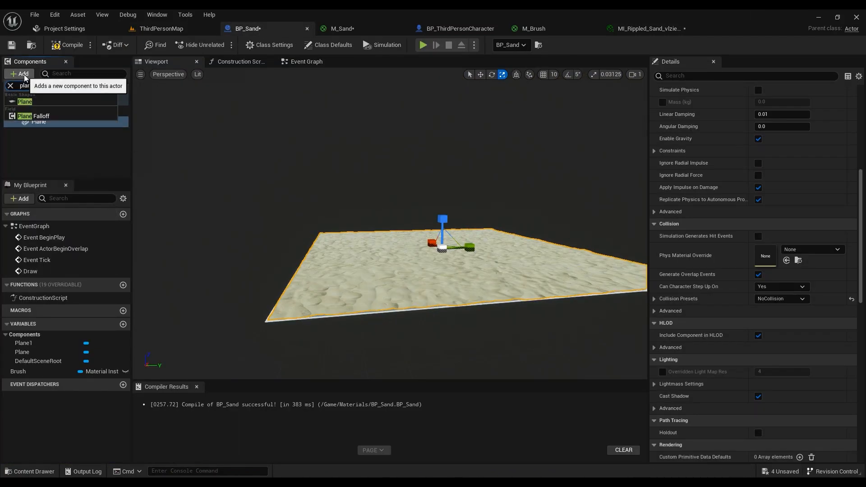
key(Return)
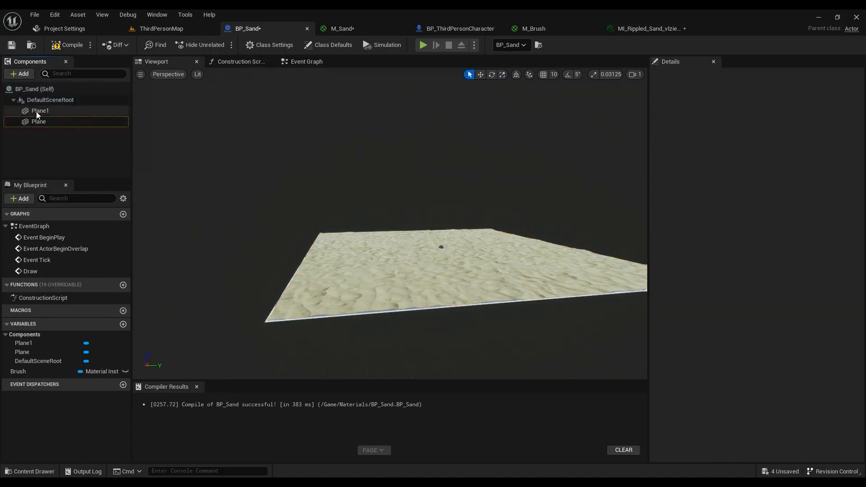
Step: Compare BP_Sand's Plane and Plane1 components by selecting each in turn and examining the sand surface's edge up close
click(36, 121)
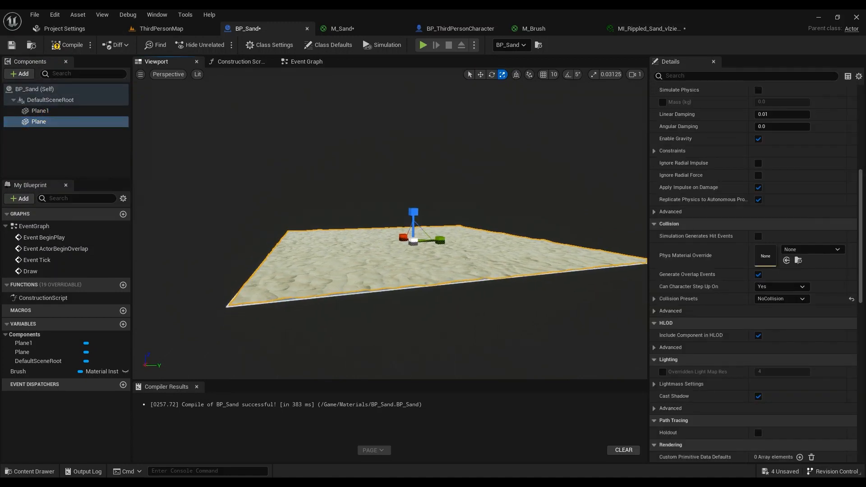
right_drag(389, 226, 430, 255)
click(32, 110)
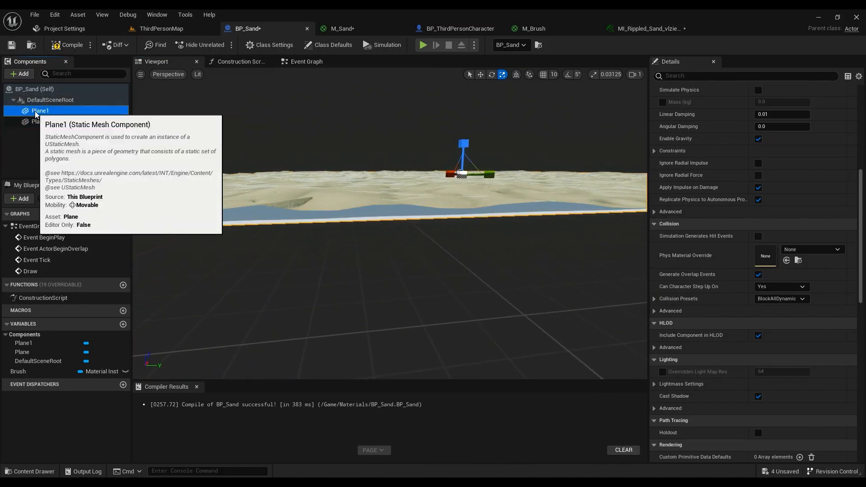
click(32, 121)
right_click(43, 123)
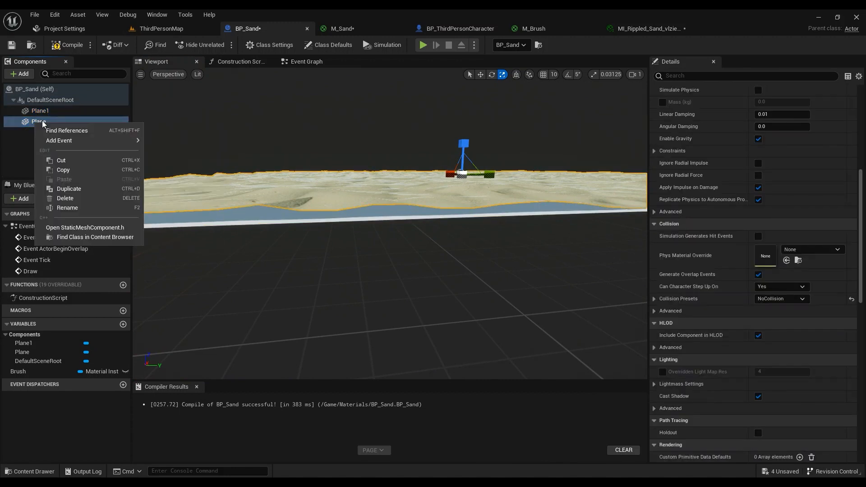
click(20, 153)
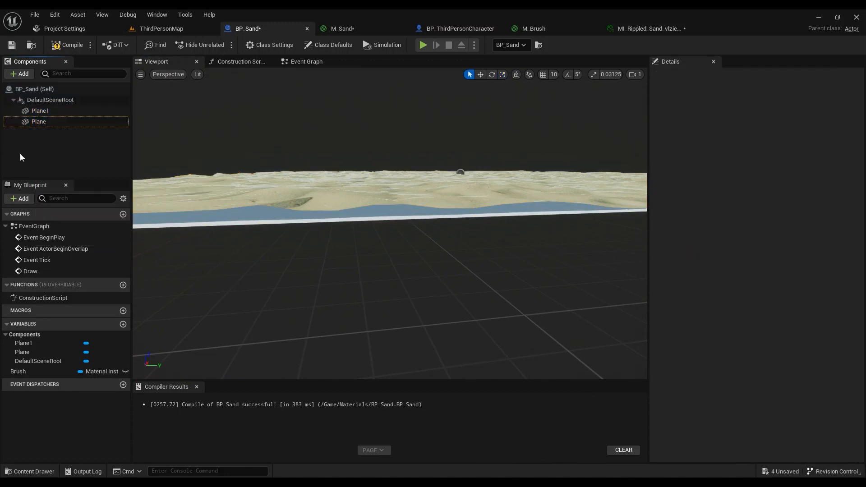
click(44, 111)
mouse_move(459, 195)
middle_down()
mouse_move(459, 208)
mouse_move(459, 195)
middle_up()
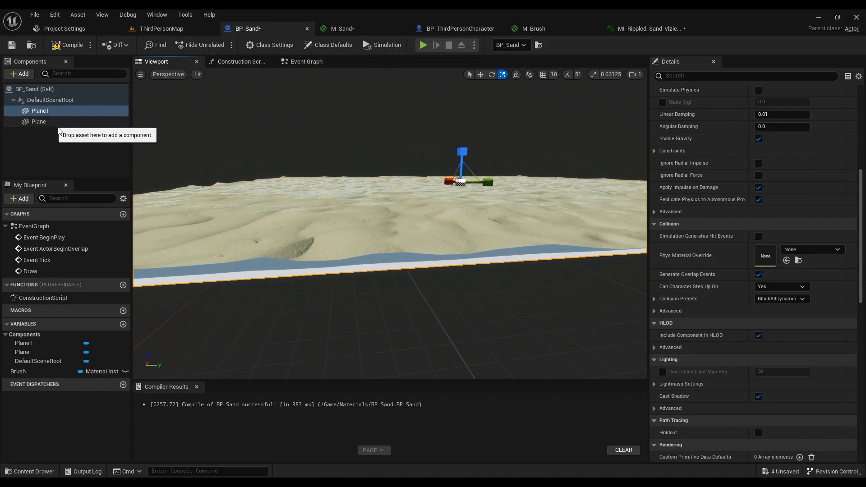
Step: Check the collision presets of the Plane and Plane1 components, including the preset options available for Plane
click(54, 122)
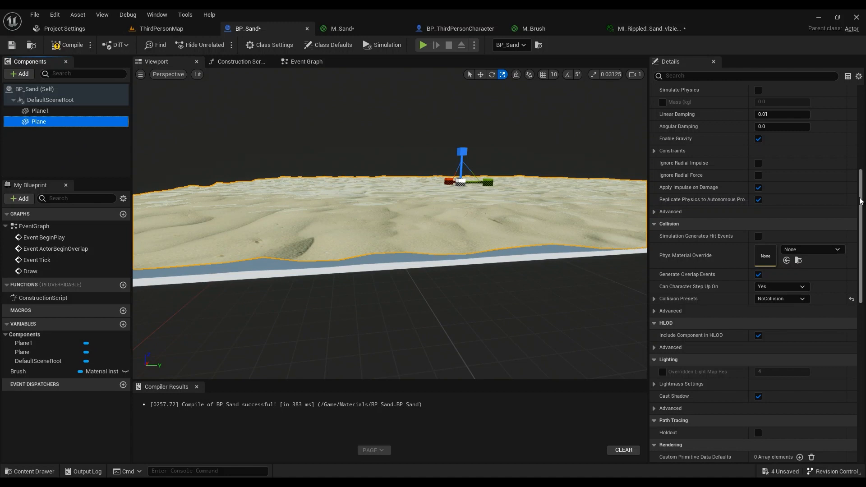
click(801, 300)
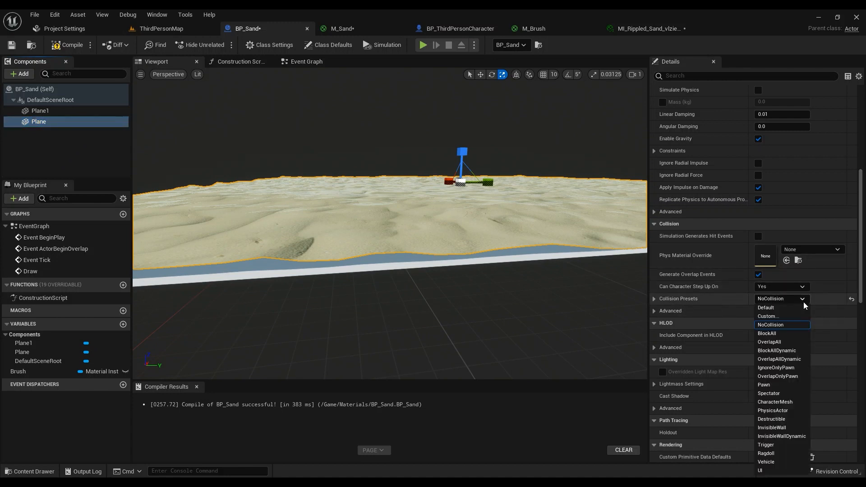
click(39, 111)
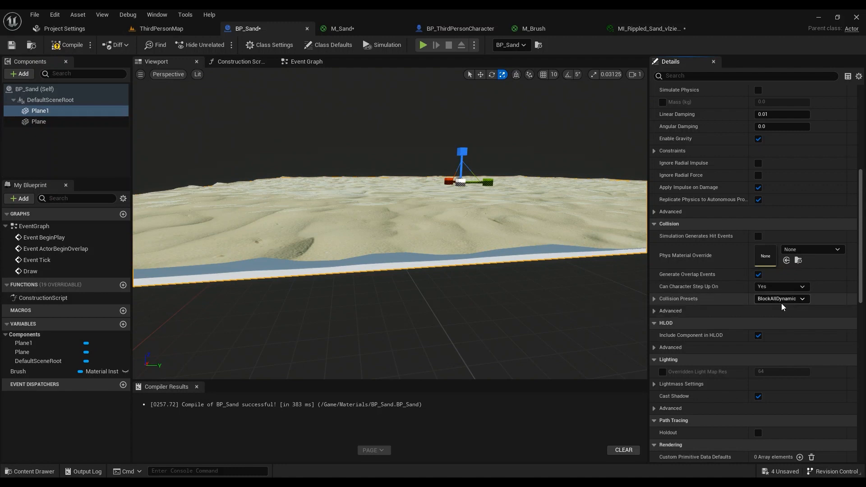
Step: Turn off Visible in the rendering settings of Plane1 and compile BP_Sand
scroll(770, 349, down, 3)
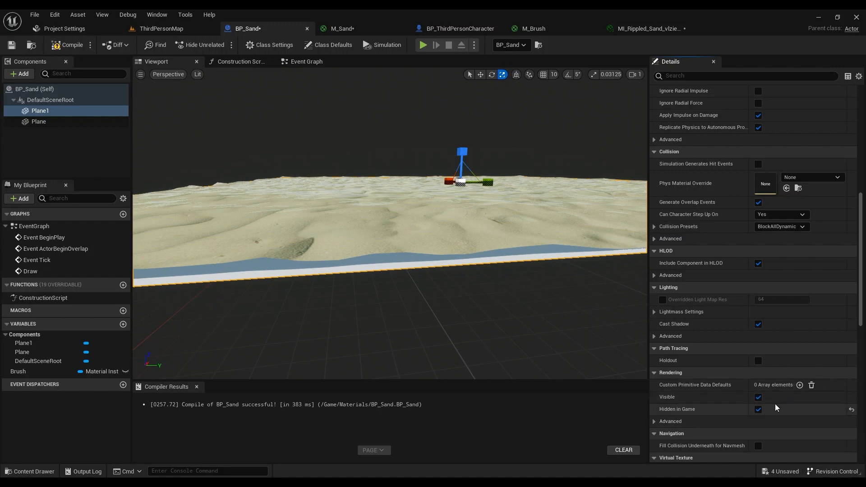
click(758, 396)
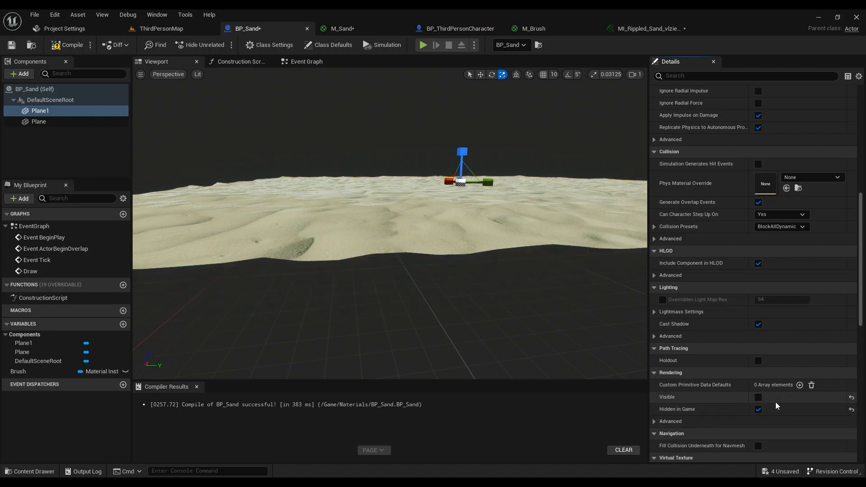
click(63, 46)
Step: Play ThirdPersonMap and walk the character across the dunes to test footprint deformation and collision, and stop the play session
click(148, 29)
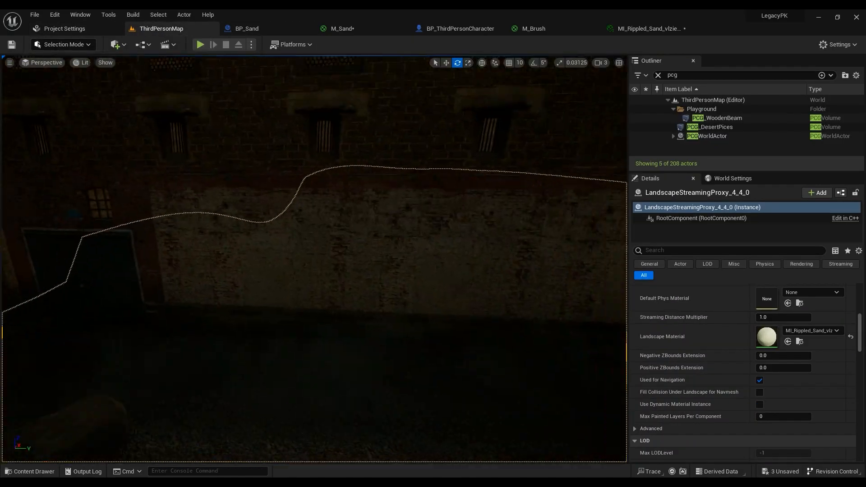
right_drag(298, 94, 298, 94)
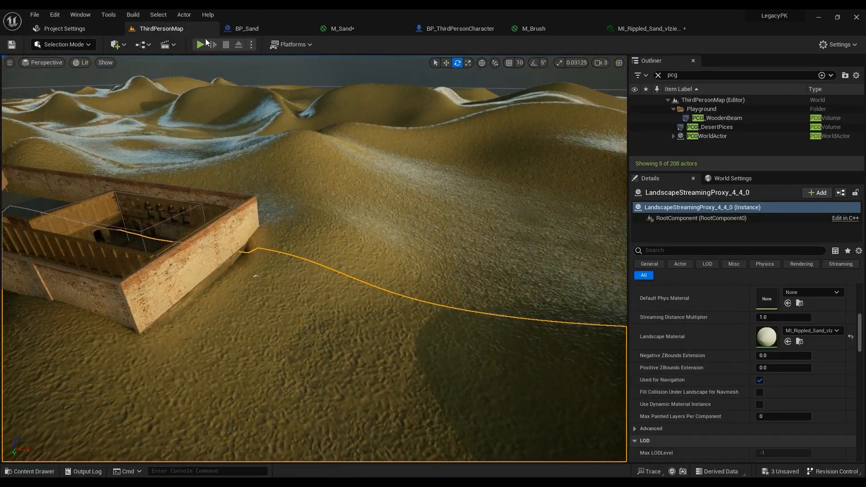
key(alt+p)
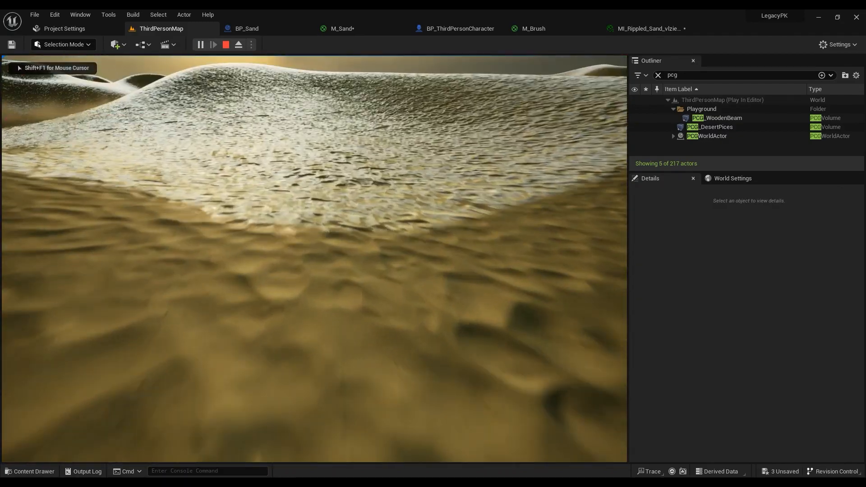
key(w)
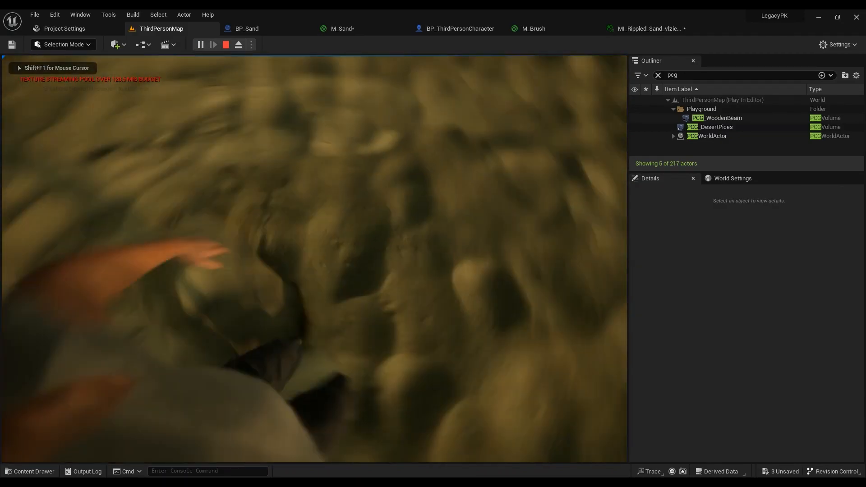
key(w)
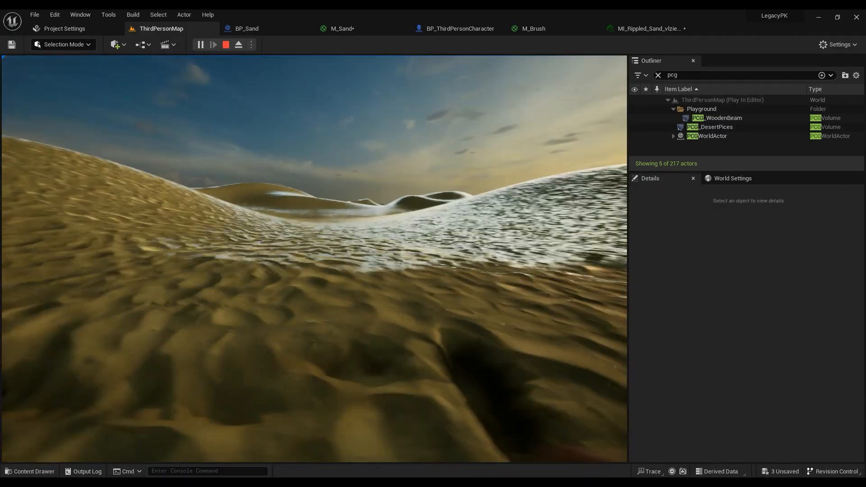
key(w)
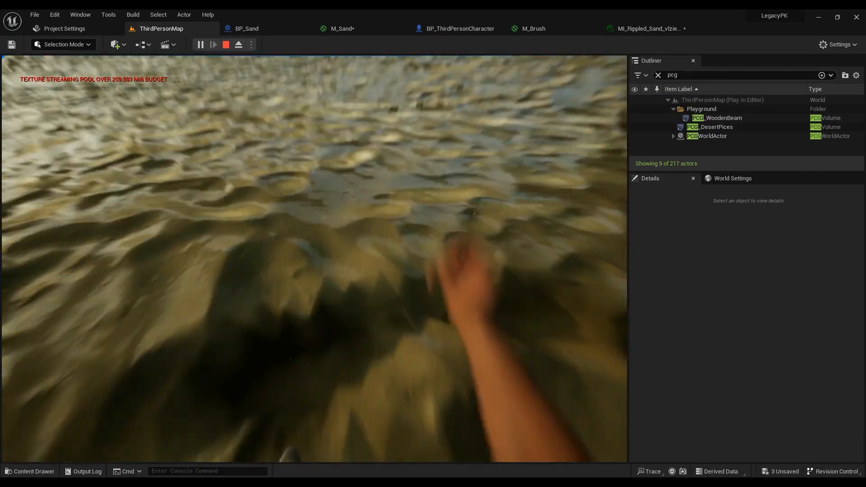
key(w)
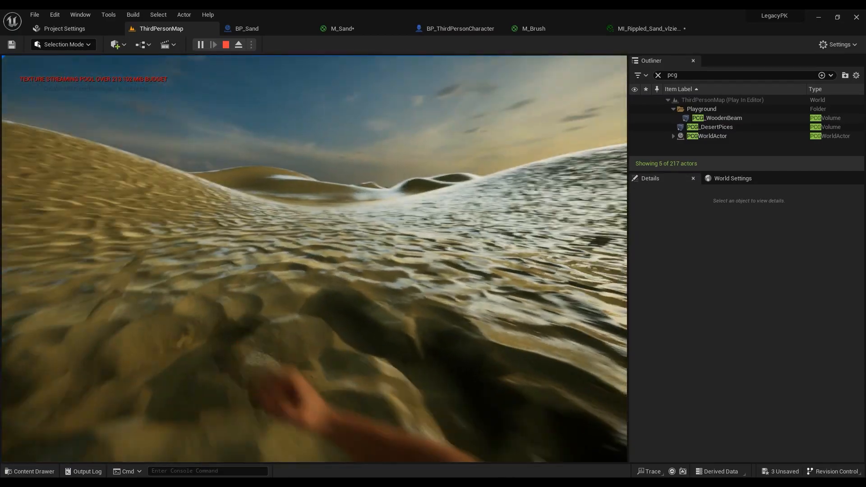
key(w)
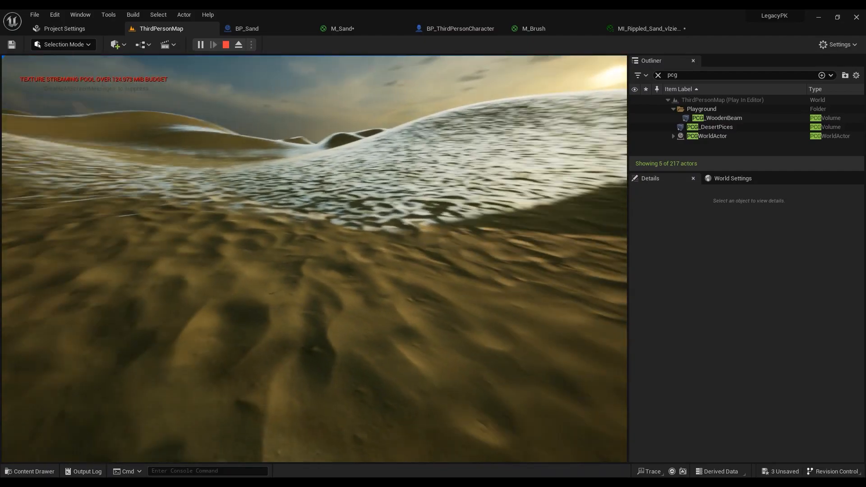
key(w)
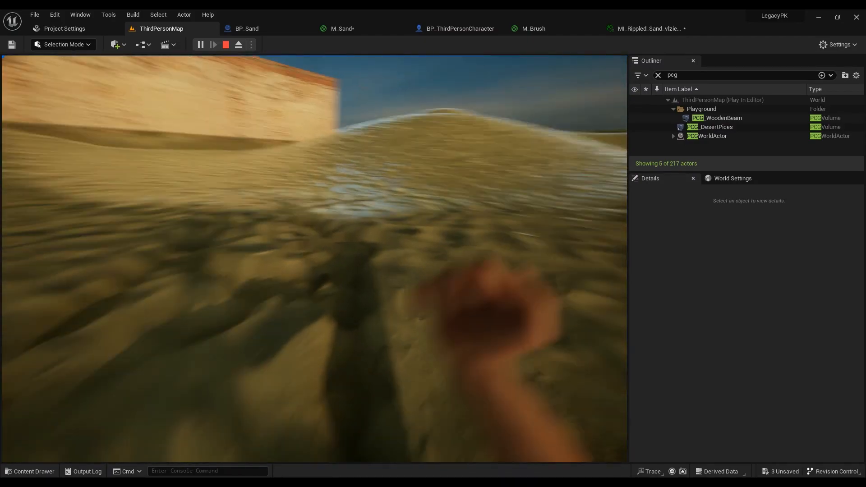
key(w)
key(Escape)
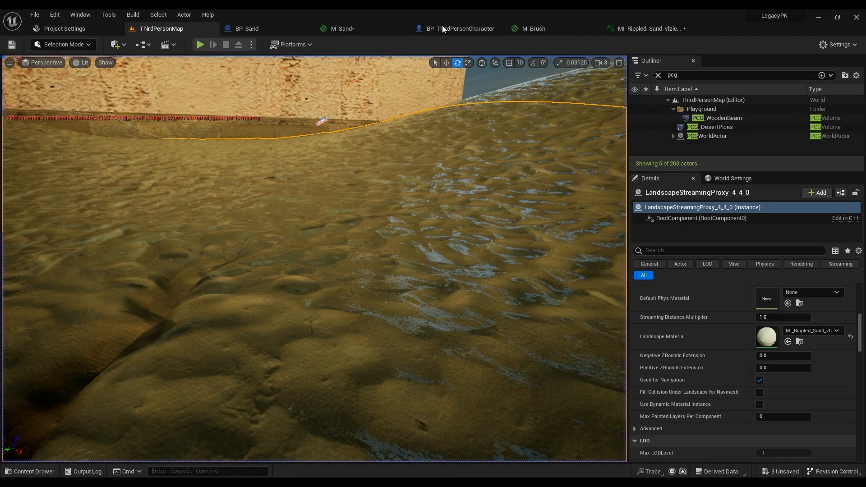
Step: Review the Draw event and the BeginPlay render target setup in BP_Sand's event graph
click(252, 31)
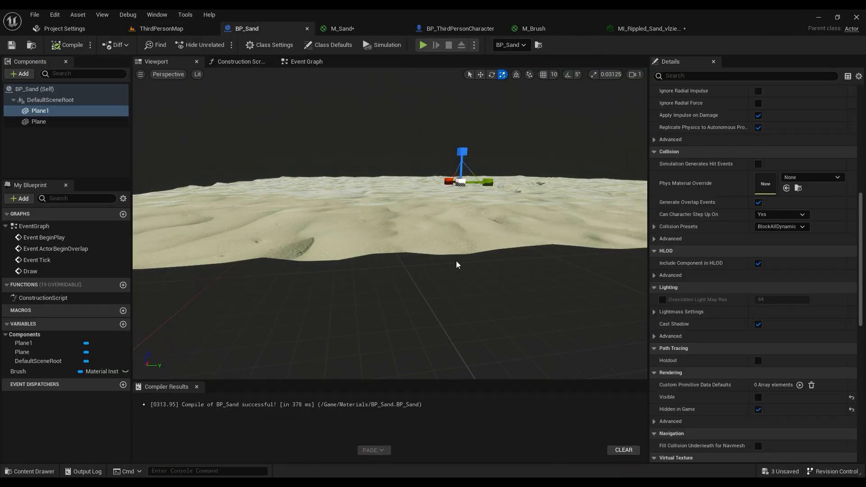
click(289, 63)
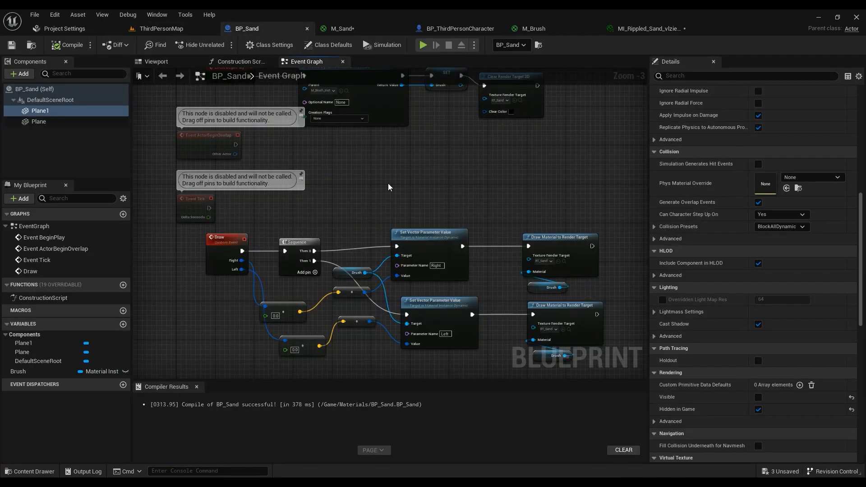
scroll(342, 195, down, 2)
right_drag(351, 171, 336, 238)
scroll(297, 186, up, 3)
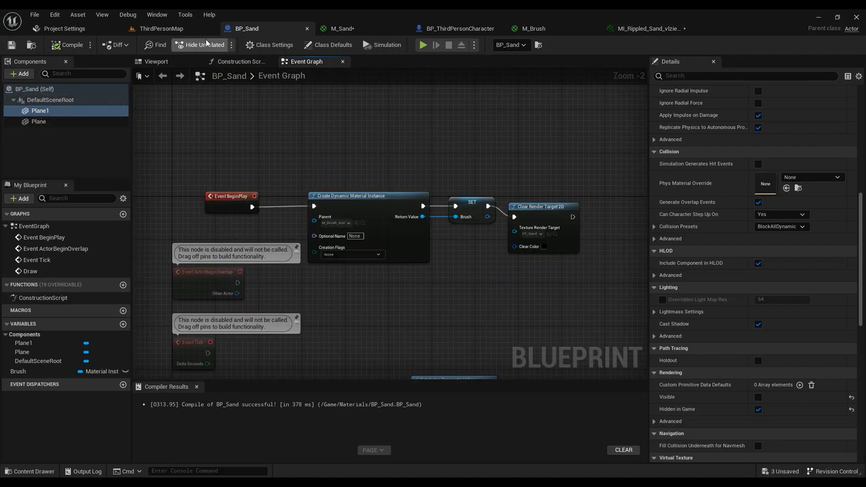
Step: Compare BP_Sand's Plane and Plane1 components in its viewport, and view the Plane mesh in Wireframe mode to examine its density
click(157, 62)
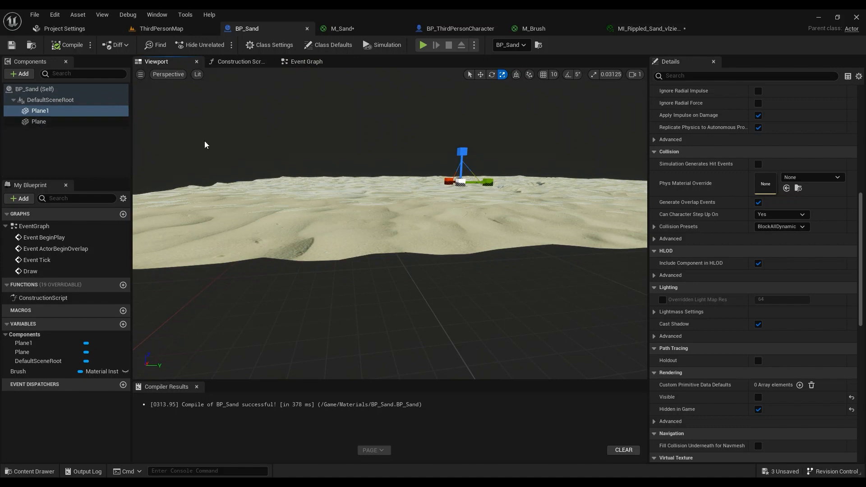
click(45, 122)
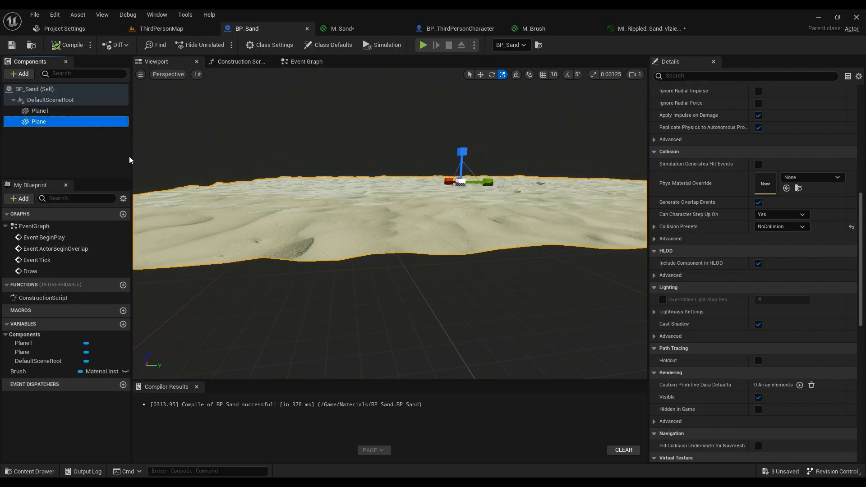
click(38, 112)
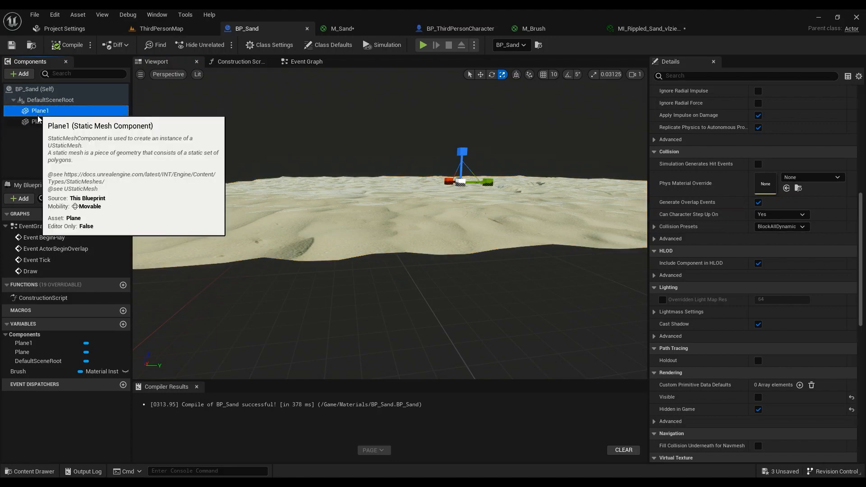
click(38, 121)
right_drag(343, 212, 433, 255)
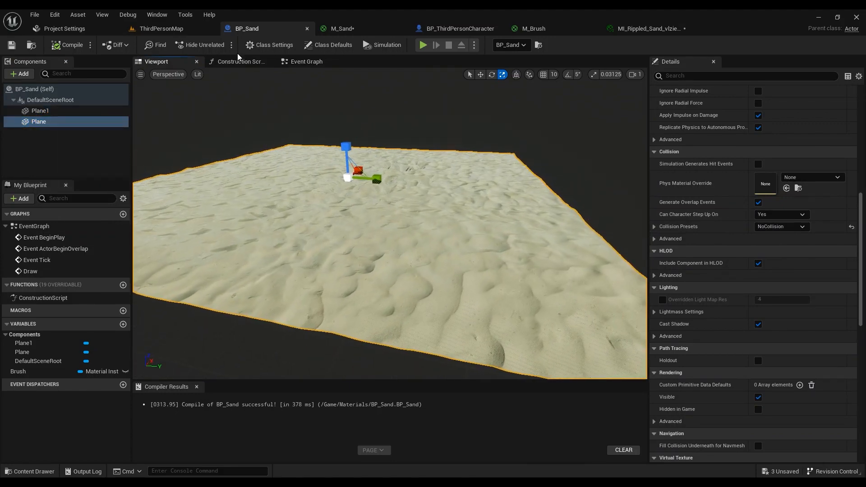
click(197, 75)
click(213, 107)
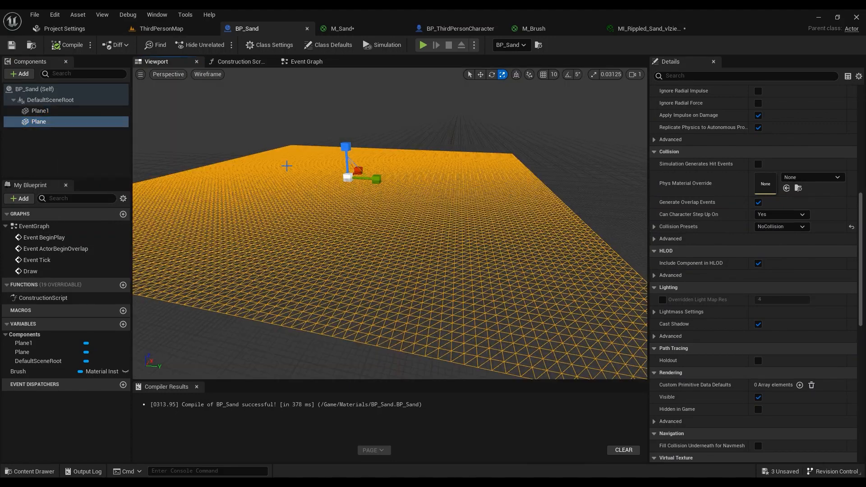
right_drag(337, 173, 397, 217)
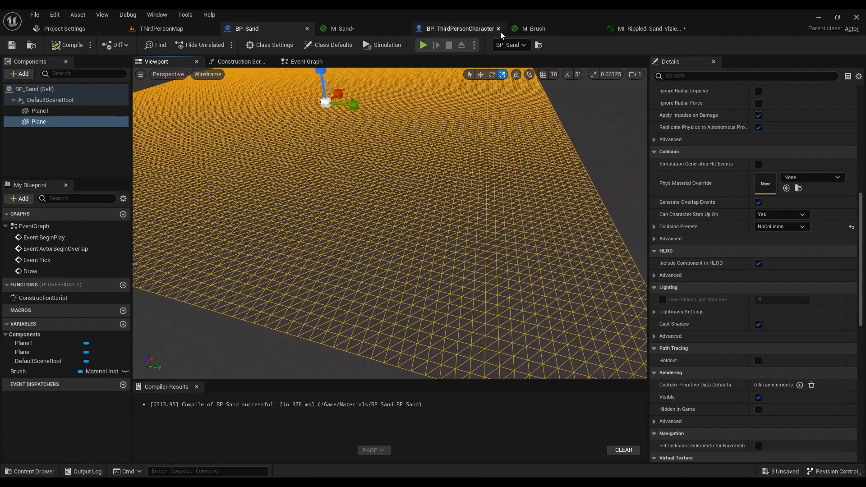
Step: Check the World Position Offset connections in M_Sand, and examine the wireframe edge of BP_Sand's Plane up close
click(362, 32)
right_drag(265, 220, 336, 228)
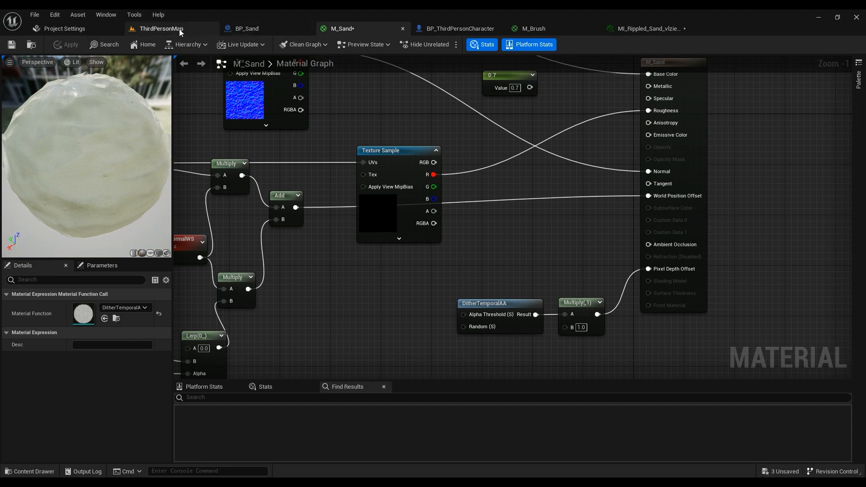
click(247, 28)
right_drag(442, 286, 495, 284)
key(w)
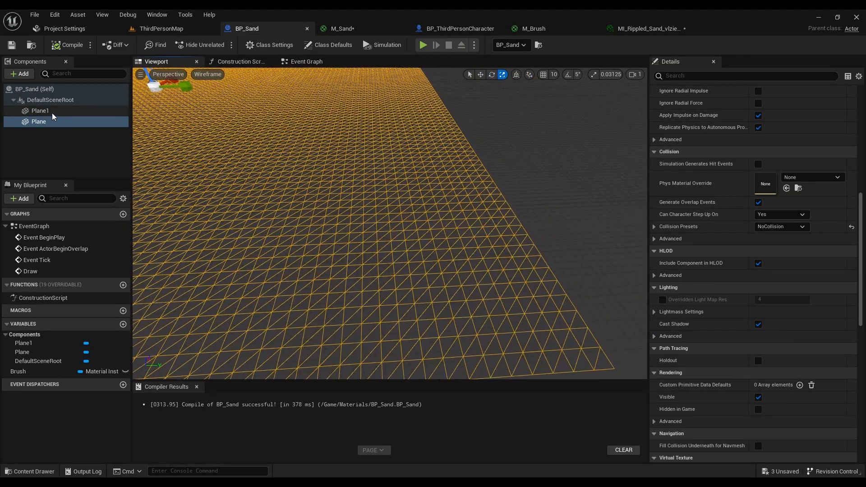
Step: Temporarily turn on Visible for Plane1 to examine its wireframe against the grid, turn it off again, and reselect Plane
click(53, 114)
key(f)
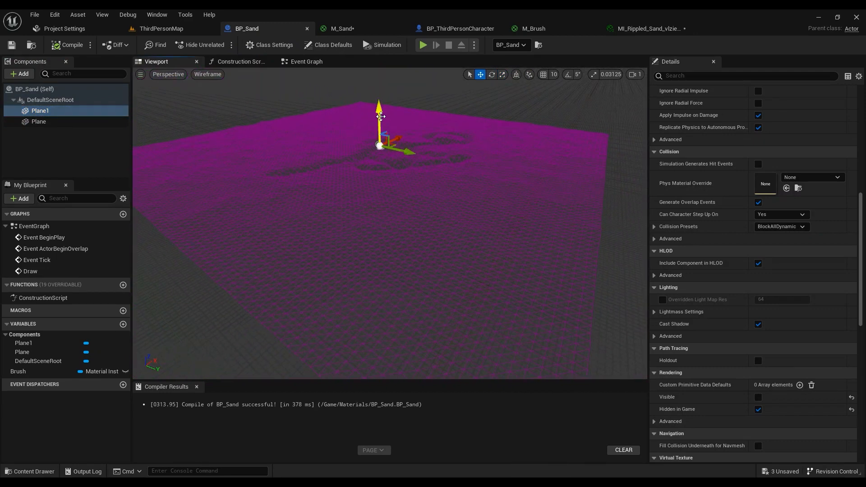
key(e)
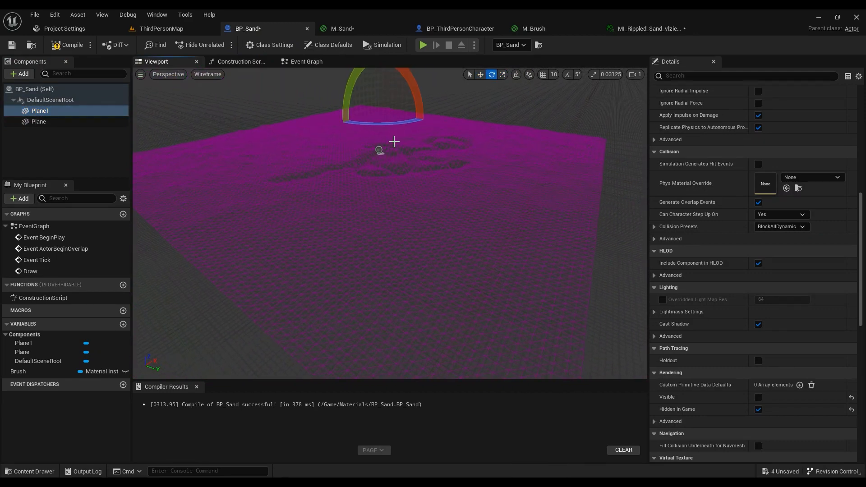
right_drag(394, 142, 395, 86)
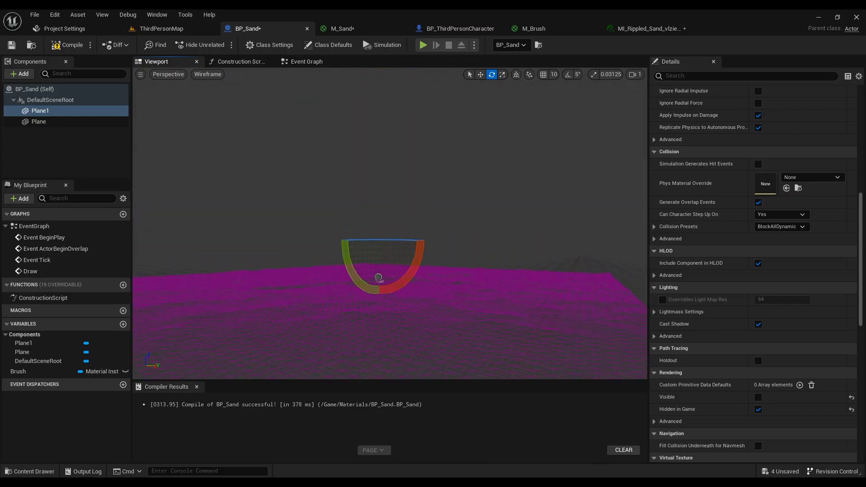
click(757, 398)
right_drag(510, 234, 530, 281)
right_drag(387, 194, 338, 205)
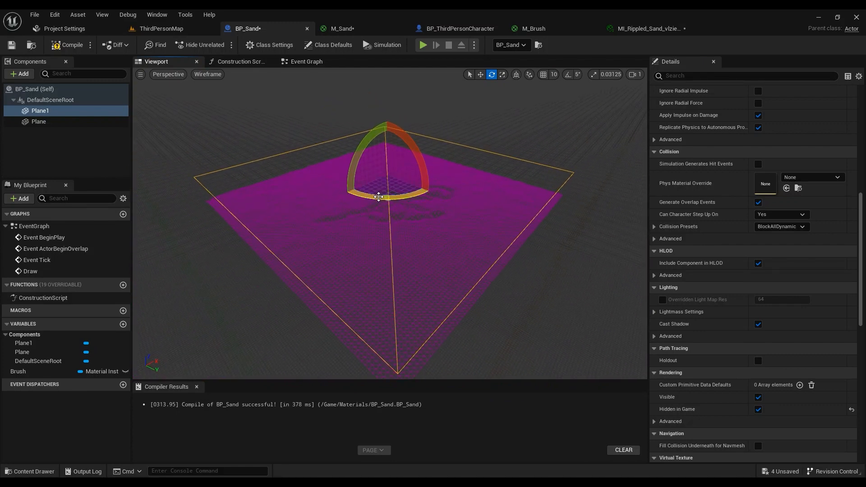
key(ctrl+z)
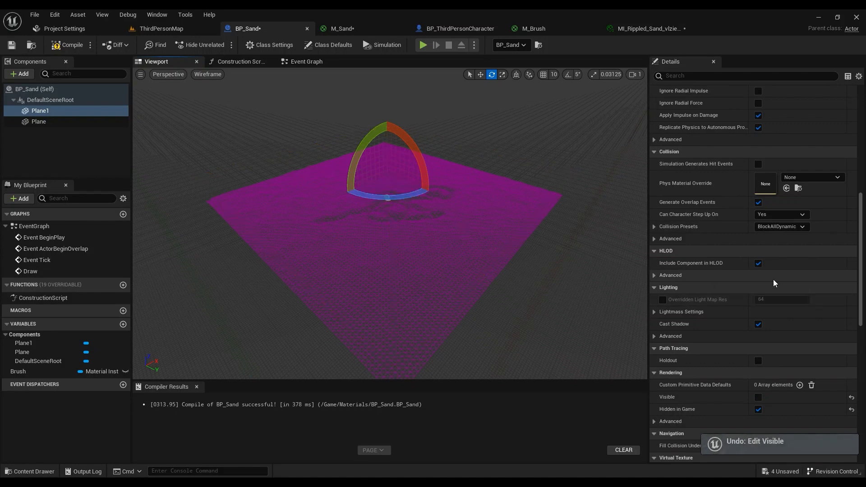
click(758, 398)
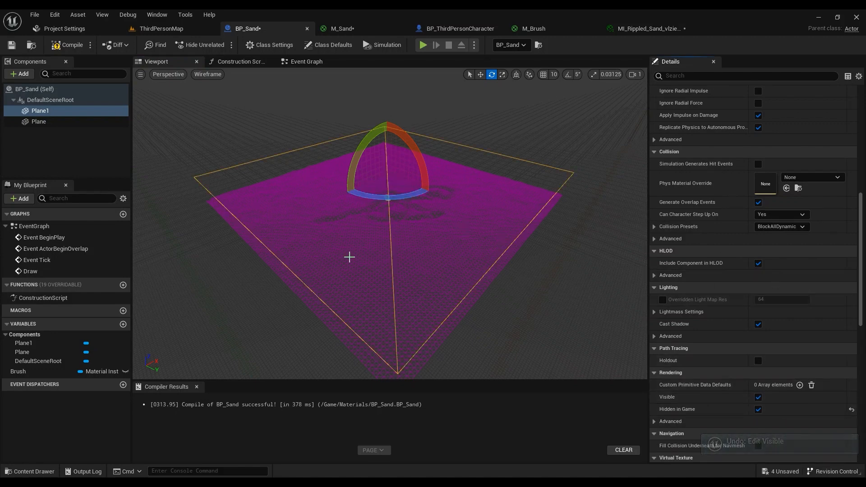
click(758, 398)
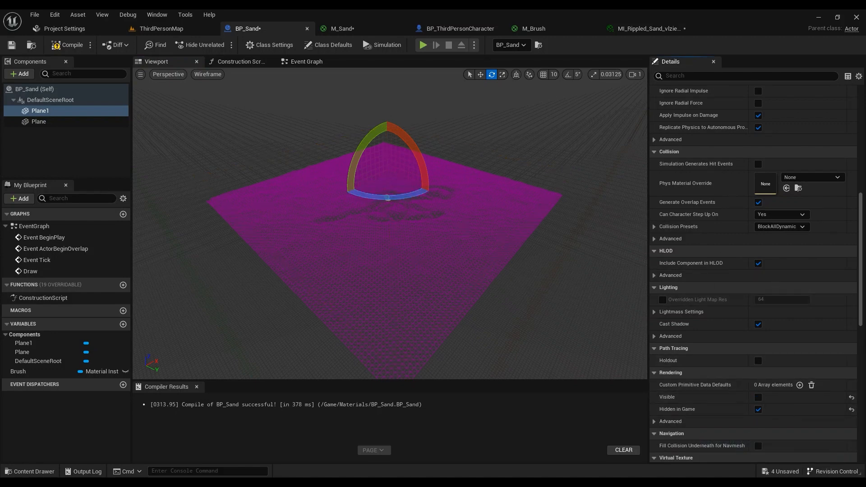
click(51, 123)
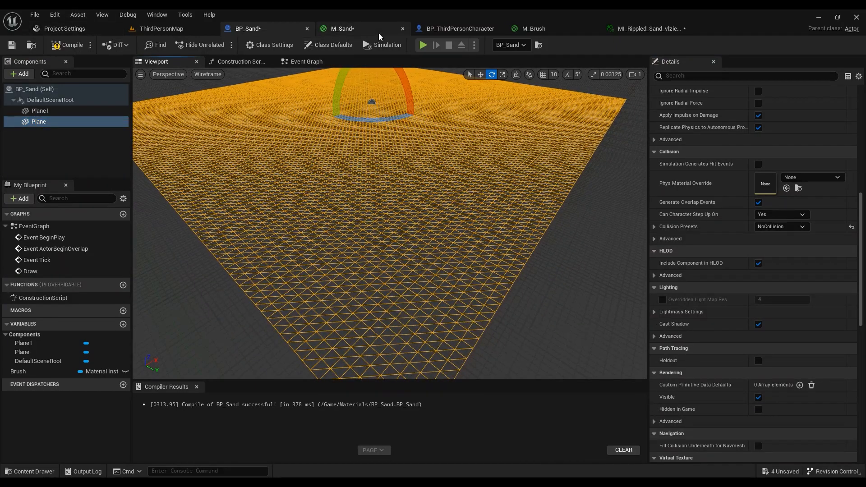
Step: In ThirdPersonMap's Modeling Mode, preview a 1000 by 1000 rectangle with 500 subdivisions each way, raise it above the sand, and cancel it
click(162, 28)
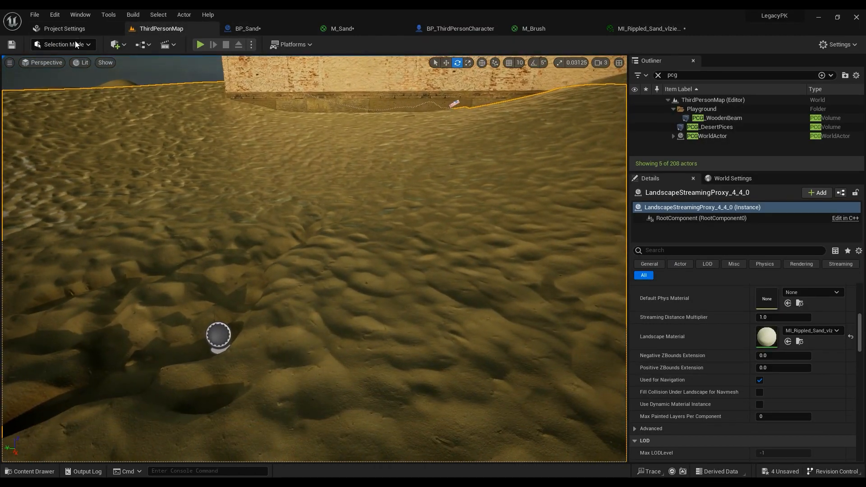
click(71, 43)
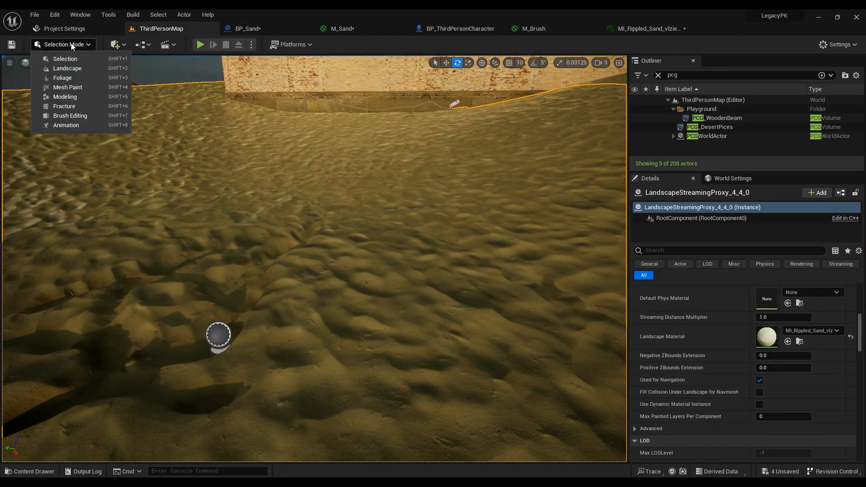
click(66, 97)
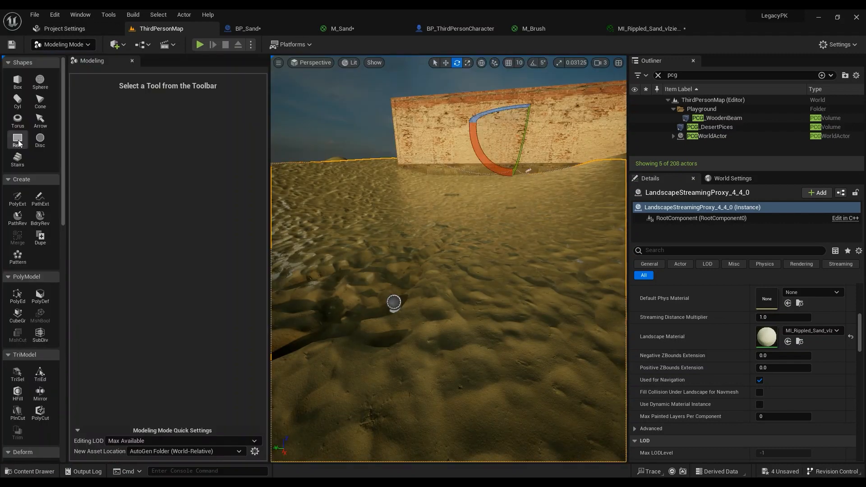
click(18, 140)
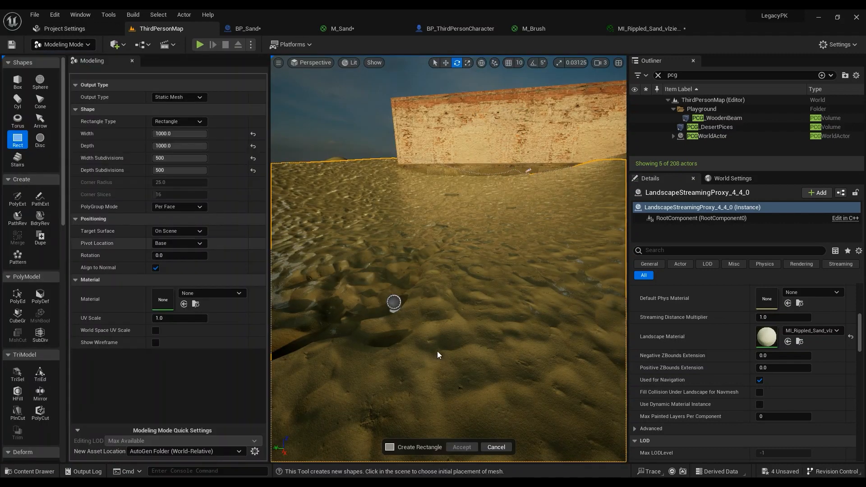
right_drag(398, 338, 461, 307)
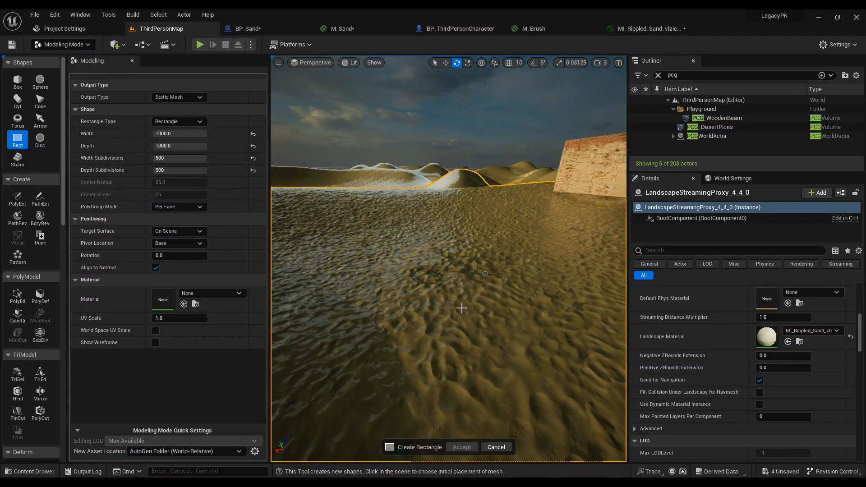
click(399, 325)
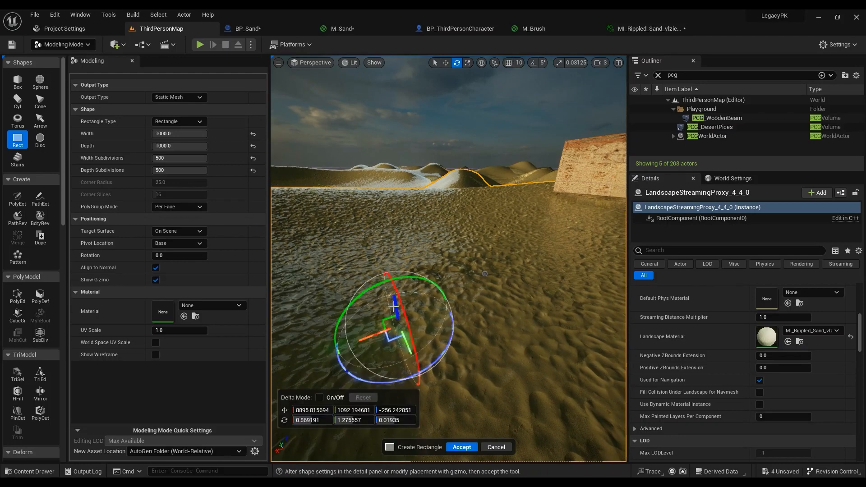
drag(395, 297, 392, 197)
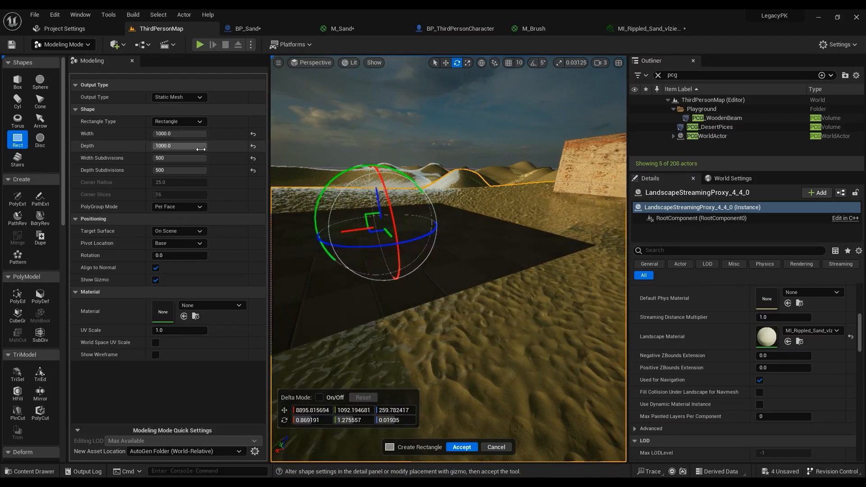
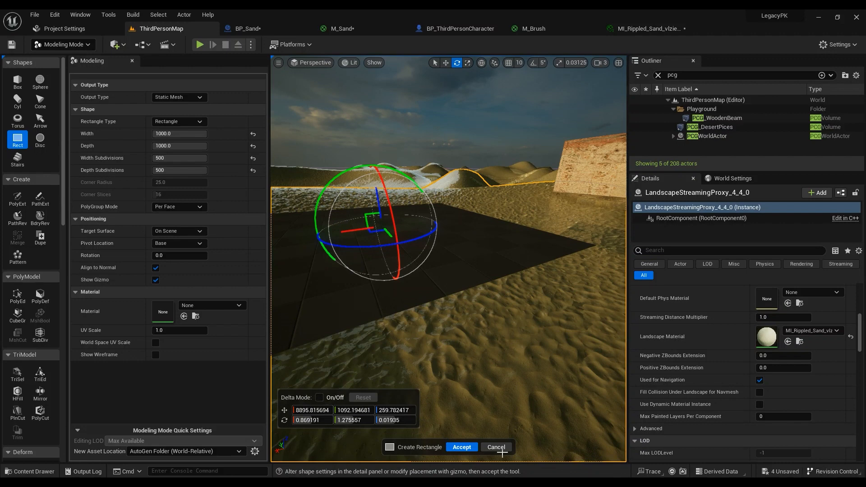
click(495, 447)
Step: Browse the project content to the generated static meshes folder under ThirdPerson/Maps/_GENERATED
click(30, 471)
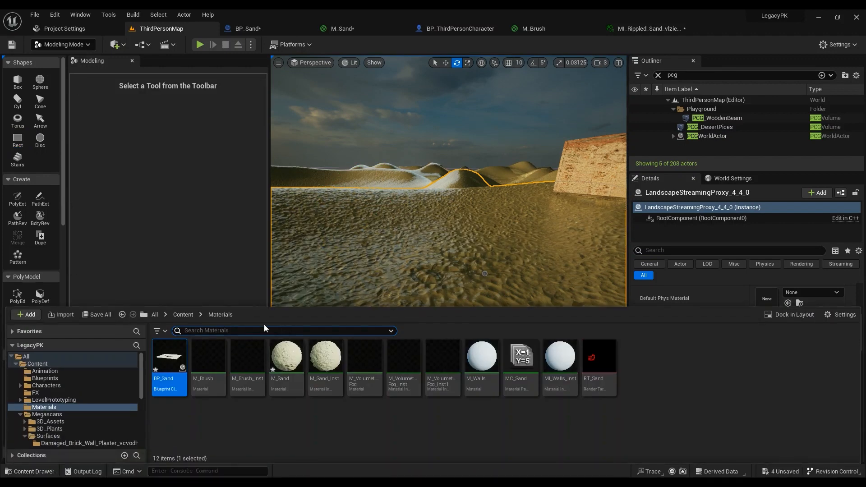
click(183, 314)
double_click(660, 356)
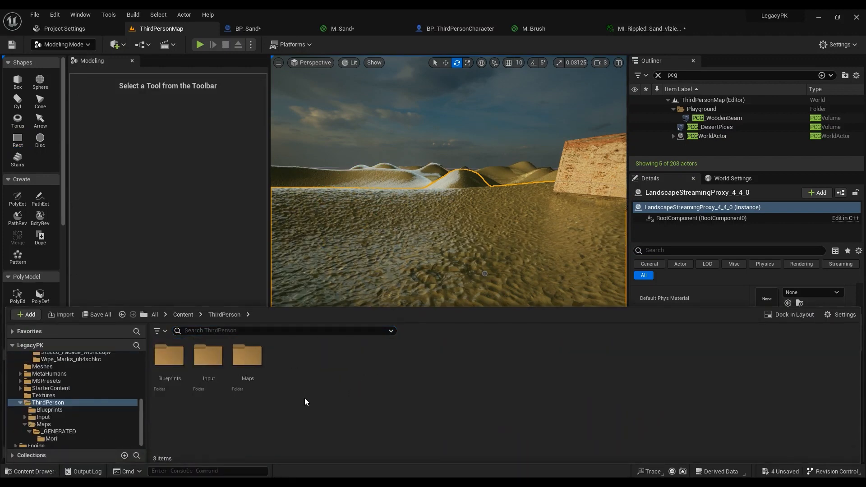
double_click(237, 390)
double_click(171, 370)
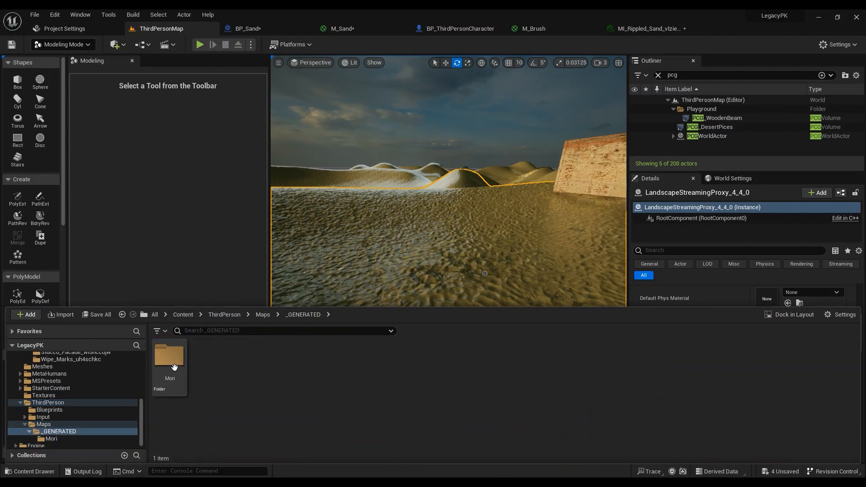
click(170, 367)
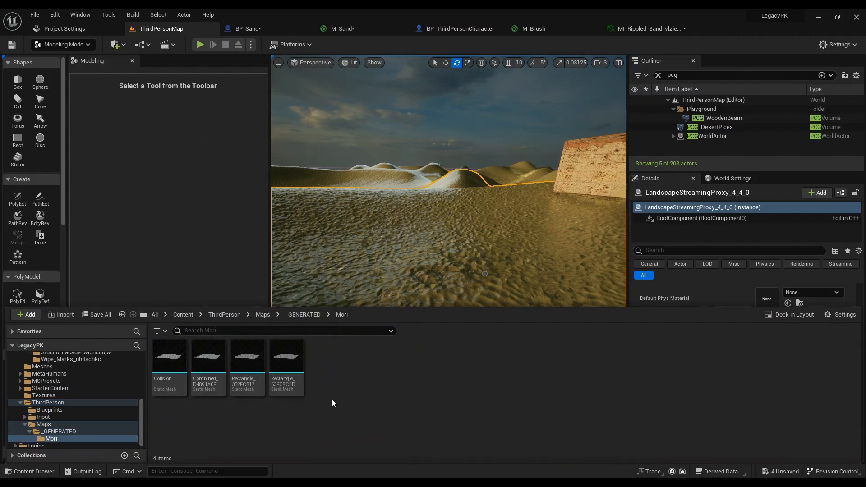
Step: Check the vertex and triangle statistics and Nanite settings of the Rectangle_53FC8C4D mesh, and close its editor
click(290, 360)
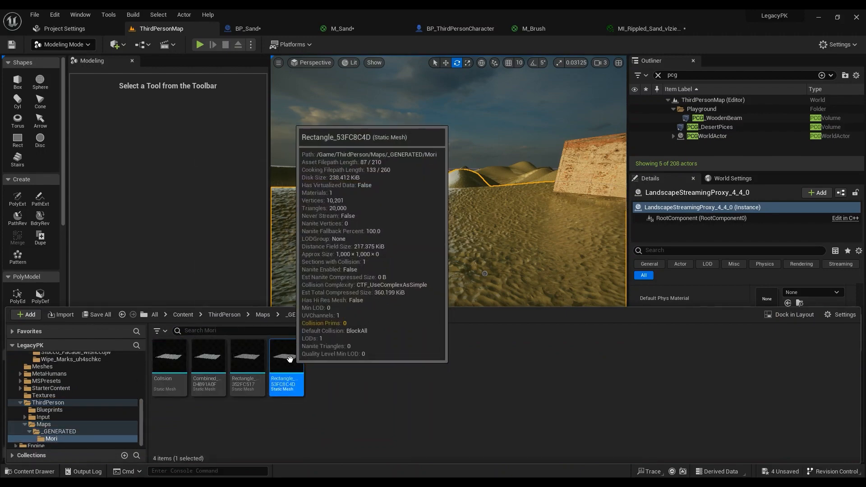
double_click(290, 359)
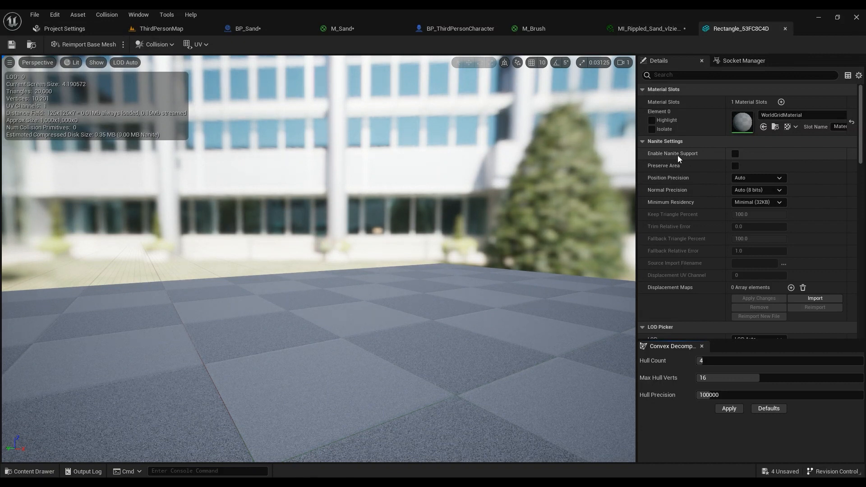
click(785, 28)
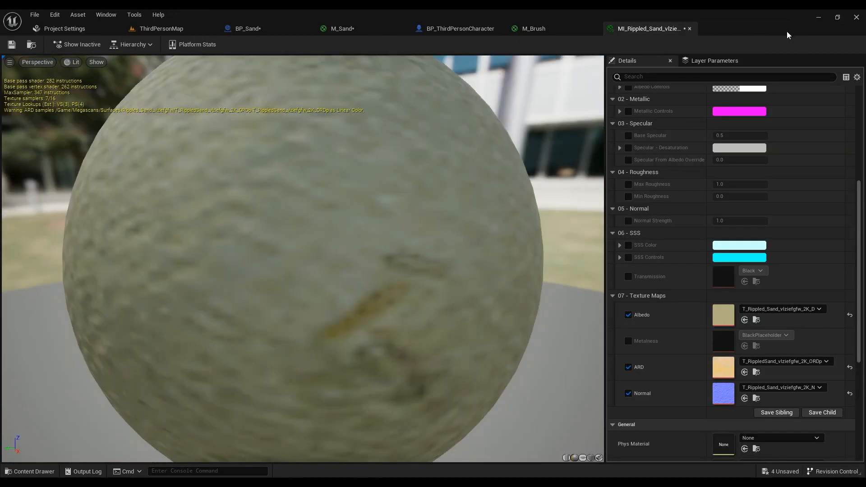
Step: Add a Create Dynamic Material Instance node above the BeginPlay chain in BP_Sand's event graph, and check its return value's Promote to Variable option
click(453, 29)
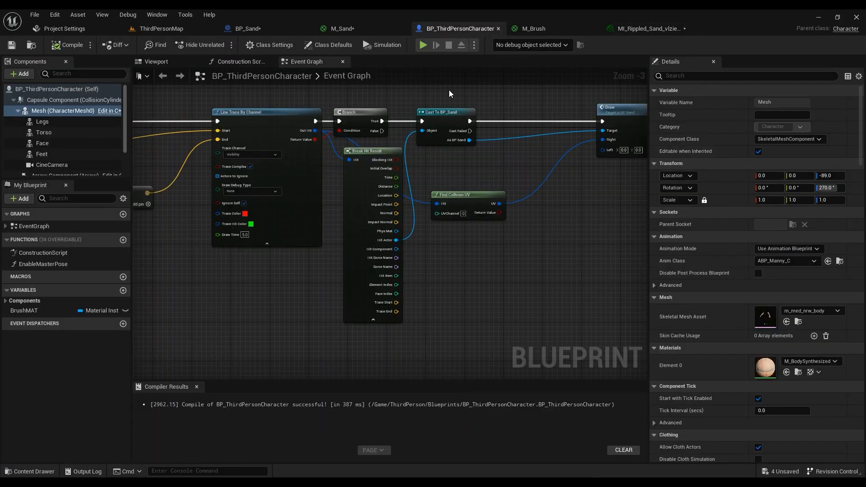
click(263, 29)
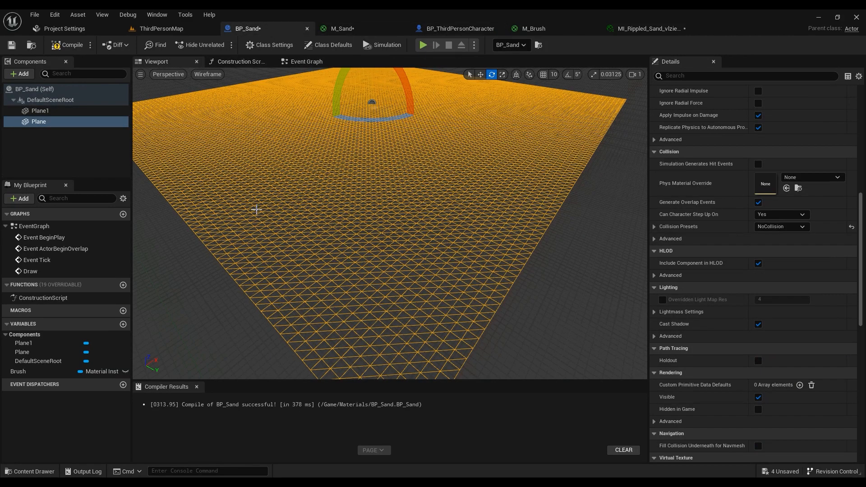
click(303, 61)
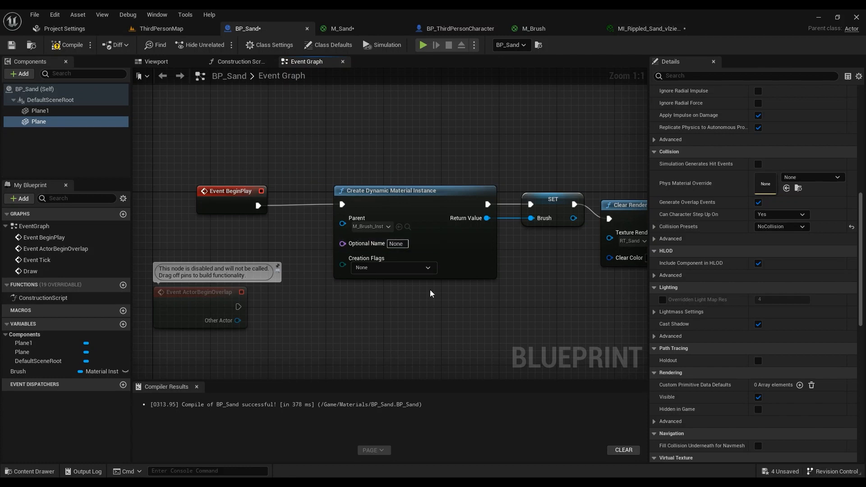
right_drag(430, 293, 369, 296)
right_click(250, 122)
text(c)
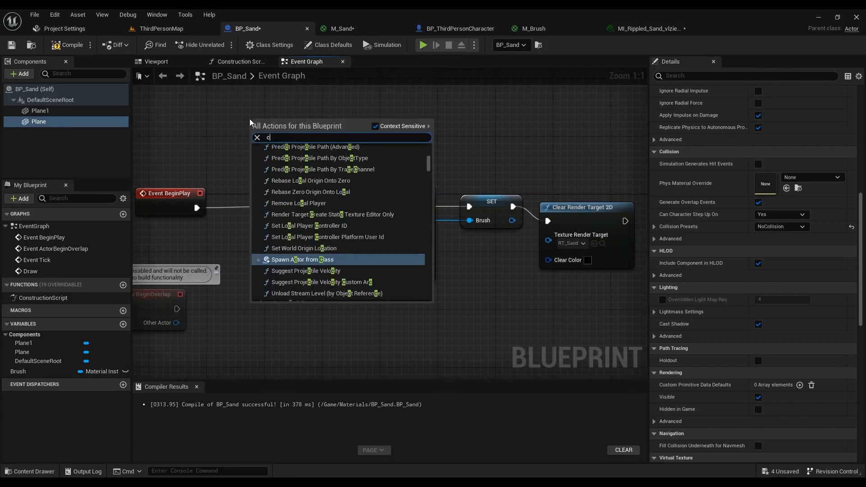
text(reate dy)
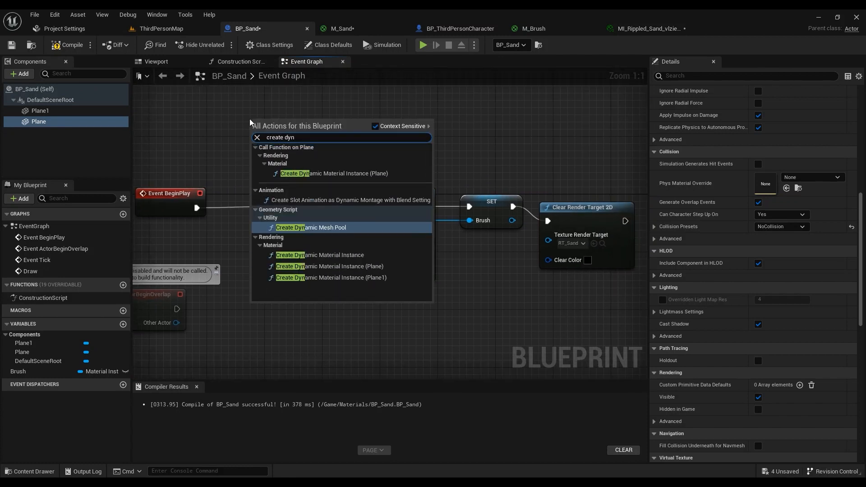
text(n)
click(345, 256)
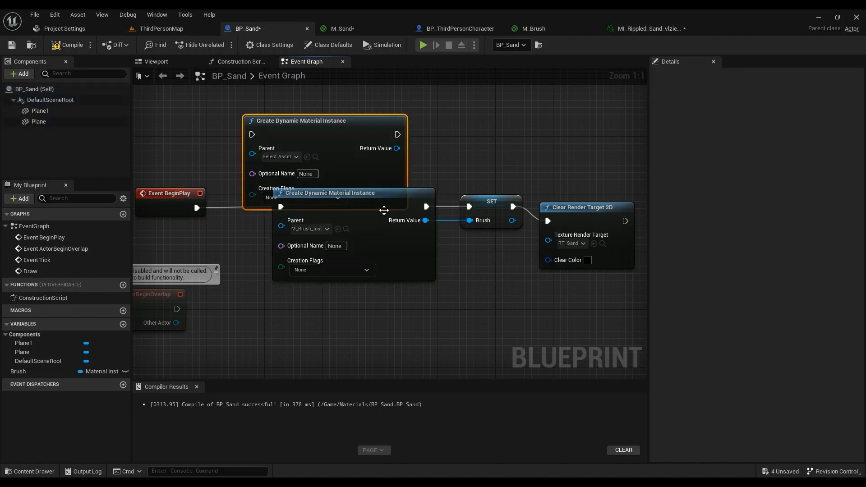
right_drag(422, 127, 399, 183)
drag(399, 182, 406, 126)
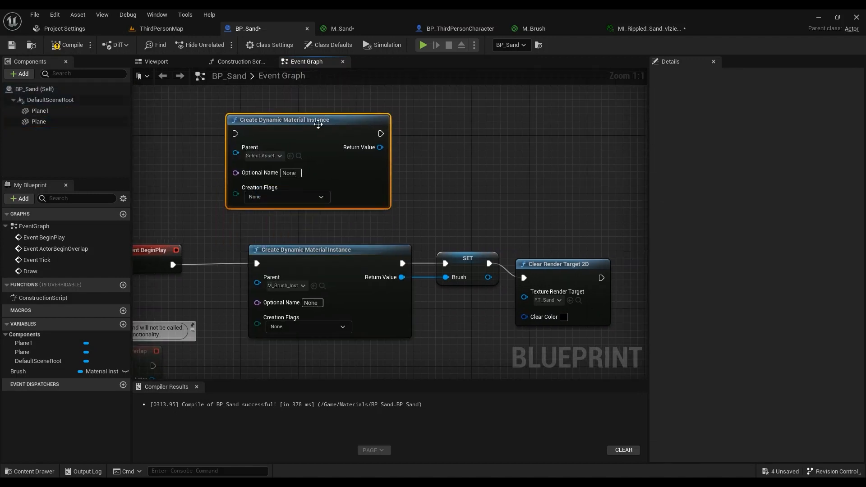
right_click(379, 147)
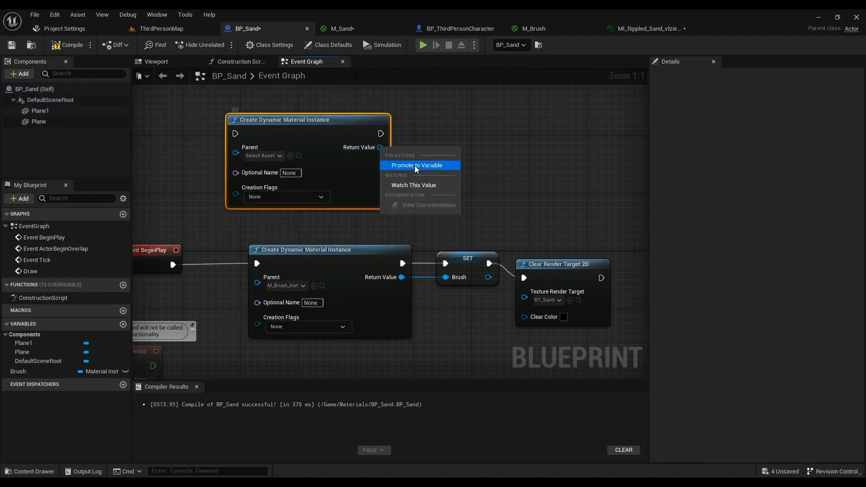
click(464, 279)
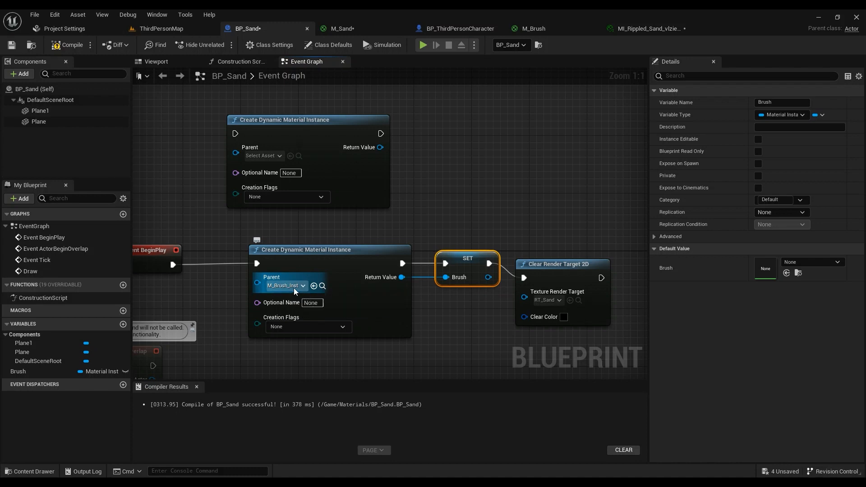
Step: Review M_Brush's gradient node network, locate its instance M_Brush_Inst in the Materials folder, and return to BP_Sand's event graph
click(533, 28)
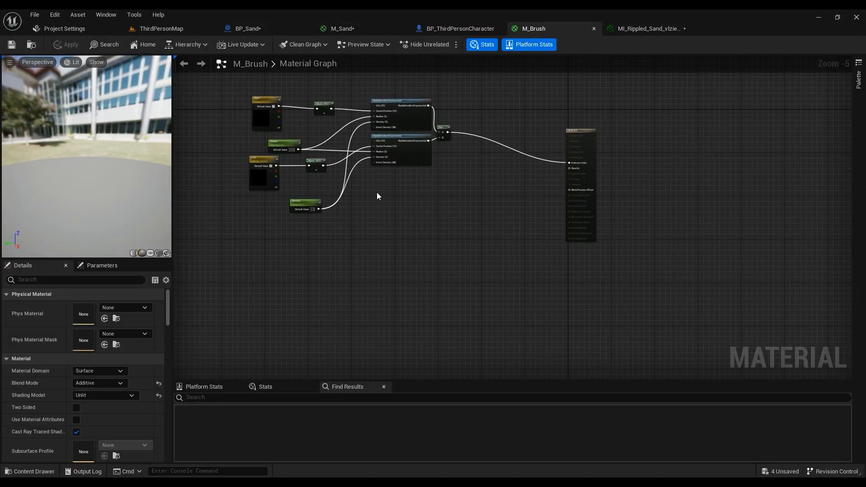
scroll(377, 196, up, 3)
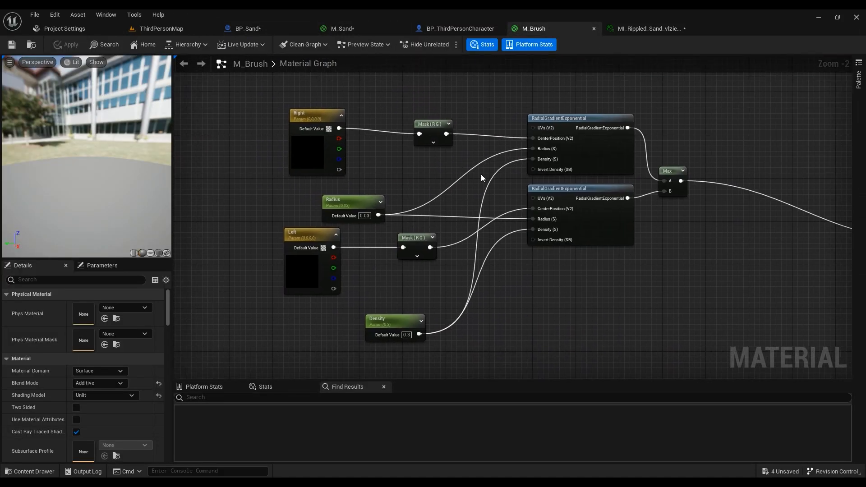
click(33, 45)
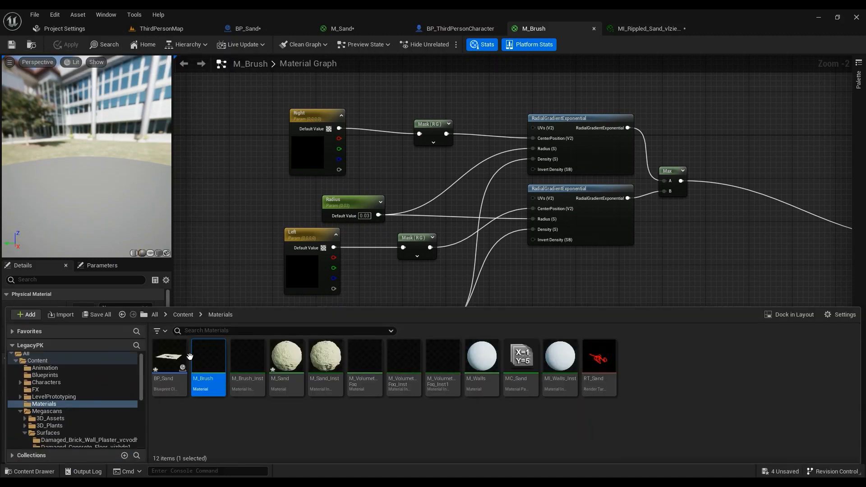
click(250, 369)
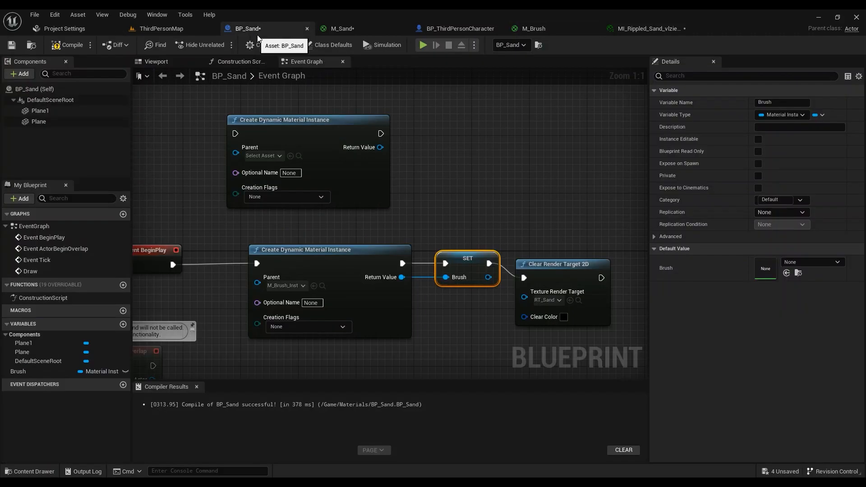
click(249, 30)
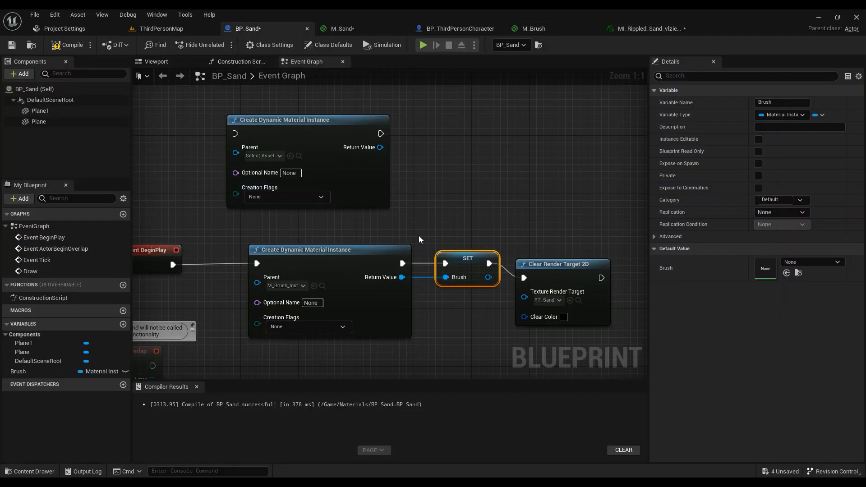
Step: Delete the unconnected Create Dynamic Material Instance node above the BeginPlay chain
right_drag(396, 241, 480, 154)
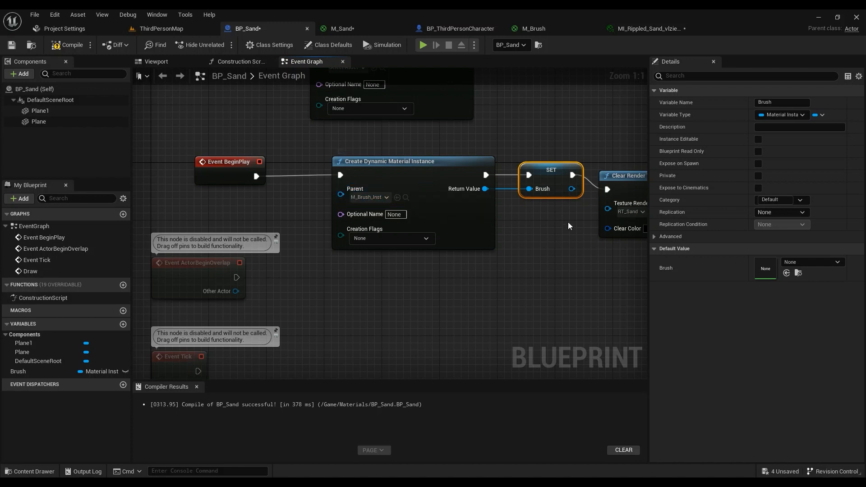
right_drag(568, 222, 362, 248)
right_drag(343, 142, 533, 222)
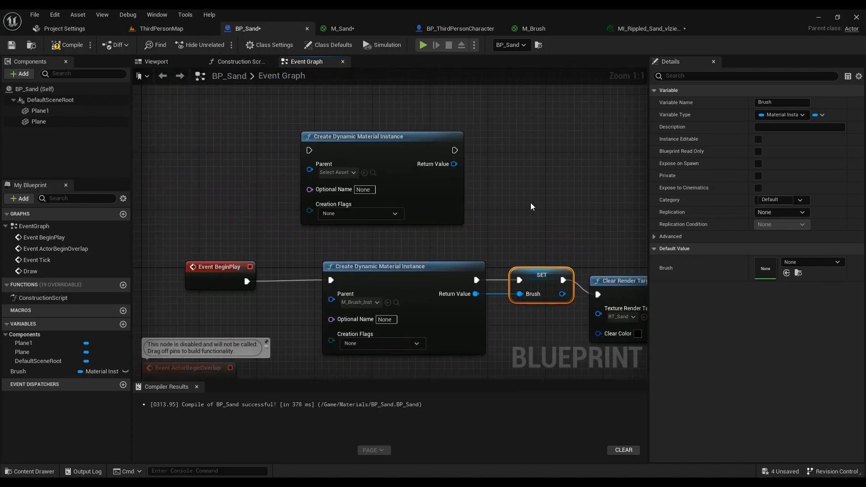
click(382, 208)
key(Delete)
Step: Review the BeginPlay chain through Clear Render Target 2D, and search the blueprint actions for "clear ren"
right_drag(300, 261, 263, 210)
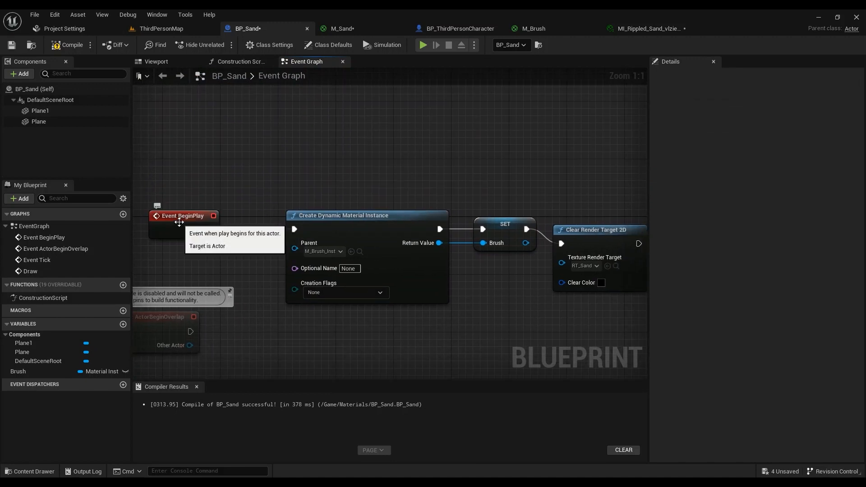
right_drag(595, 249, 434, 253)
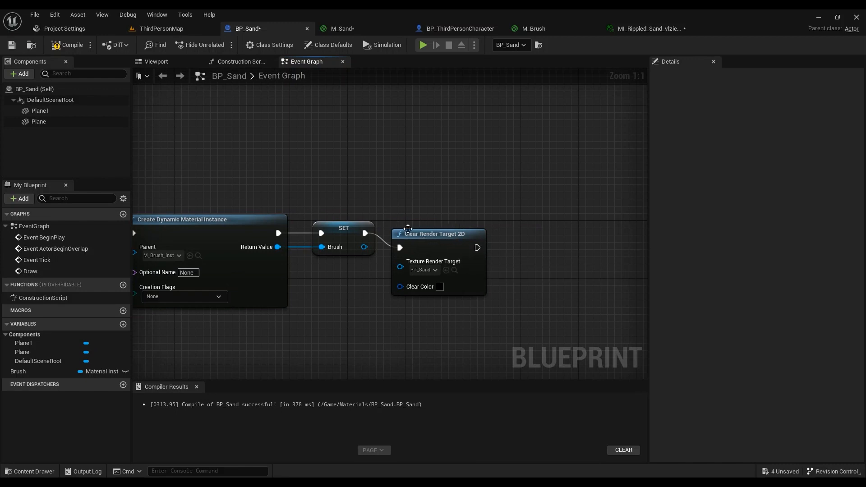
right_click(405, 169)
text(clear)
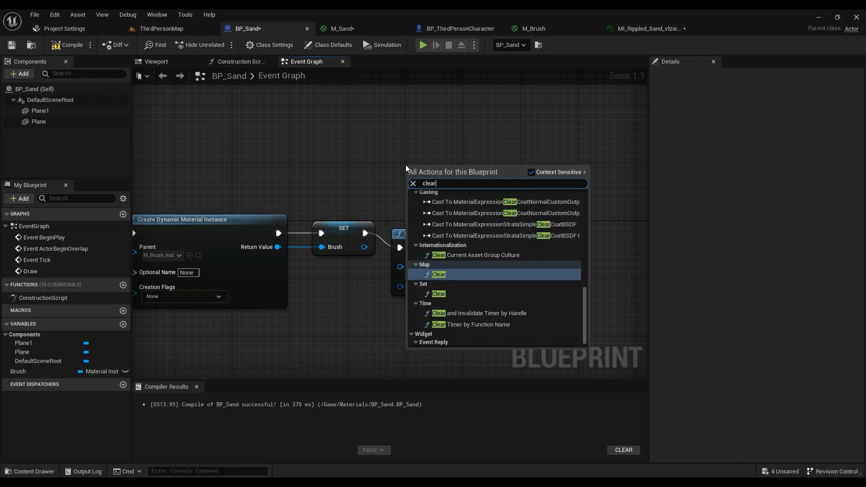
text( ren)
key(Return)
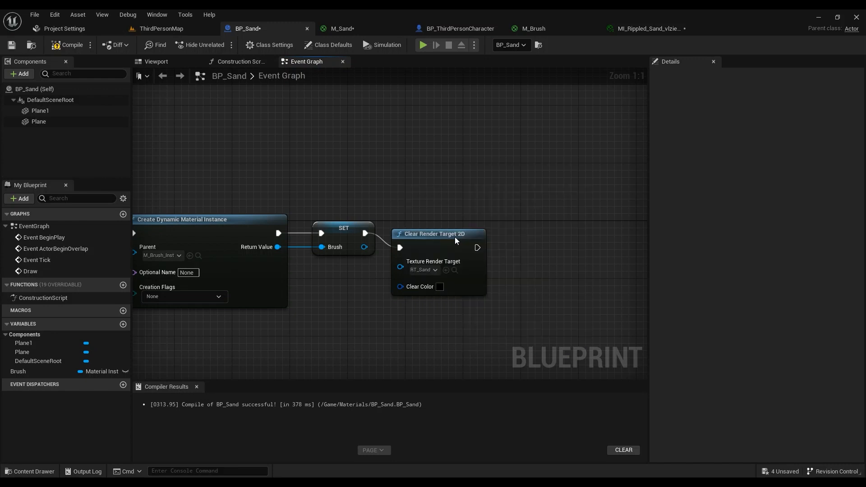
Step: Switch the ThirdPersonMap level editor to Selection Mode and select the RT_Sand render target in the Materials folder
click(149, 30)
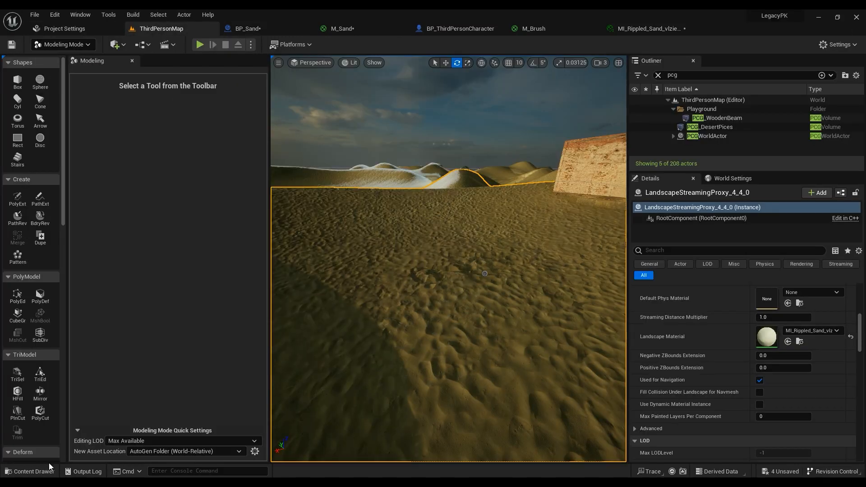
click(63, 44)
click(67, 61)
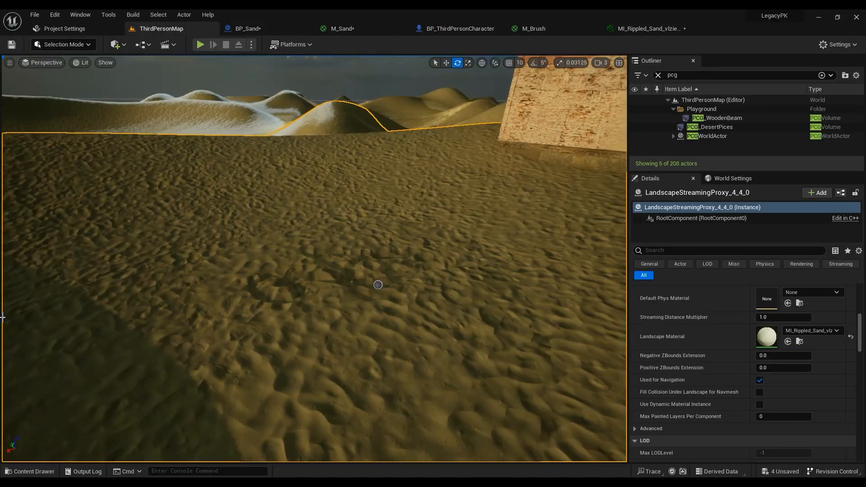
click(30, 472)
click(607, 375)
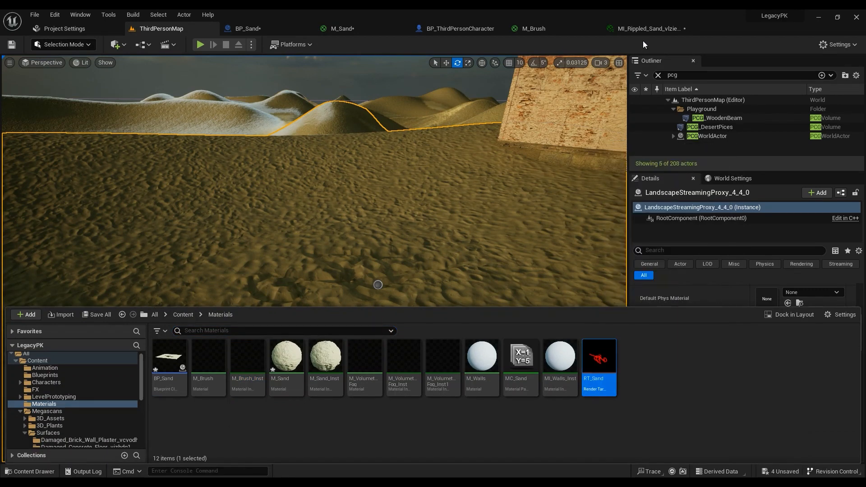
Step: Close the MI_Rippled_Sand material instance editor and return to BP_Sand's event graph
click(673, 26)
click(689, 28)
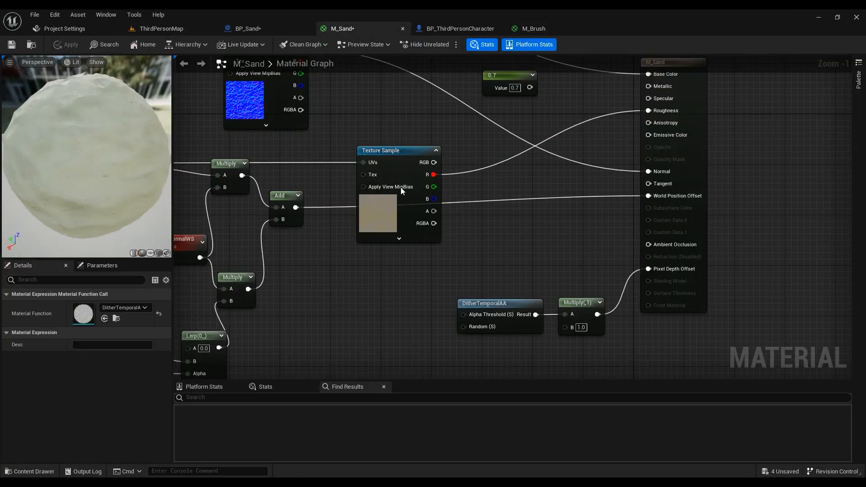
click(247, 28)
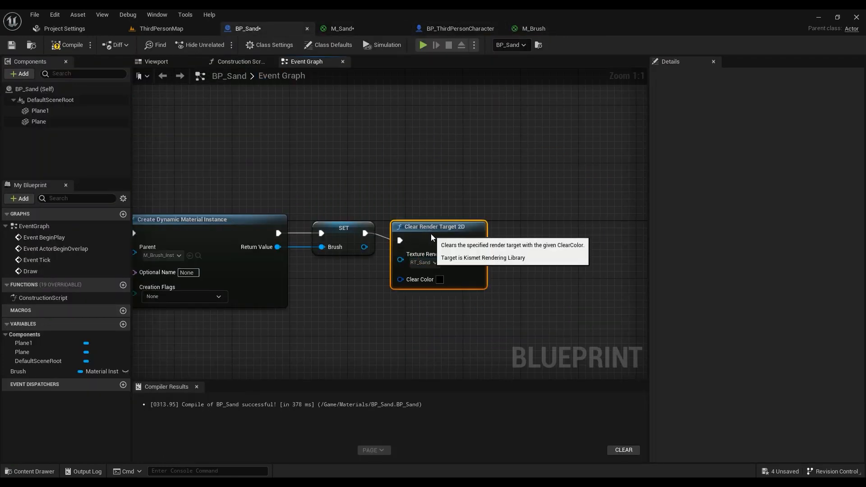
Step: Move the Clear Render Target 2D node slightly up beside the Brush SET node, and review the Draw custom event's node chain
drag(426, 232, 433, 218)
scroll(367, 317, down, 3)
right_drag(368, 317, 477, 291)
right_drag(426, 317, 494, 110)
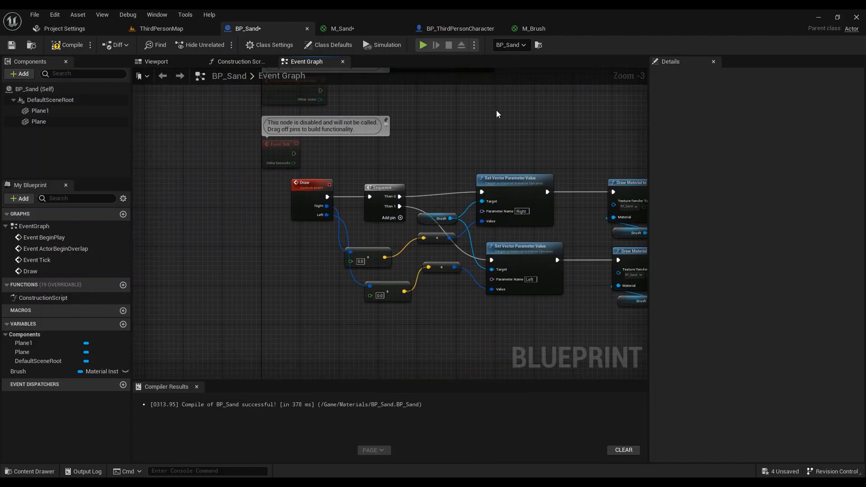
right_drag(556, 132, 430, 125)
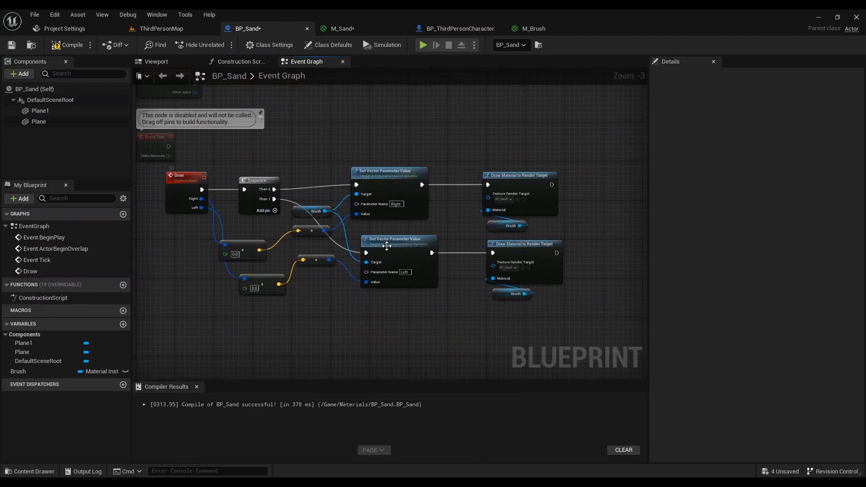
right_drag(222, 335, 260, 312)
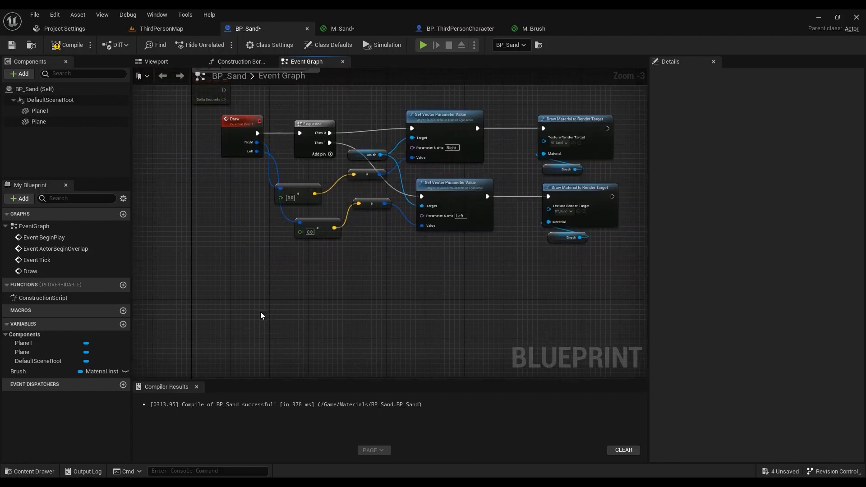
right_click(234, 319)
text(cust)
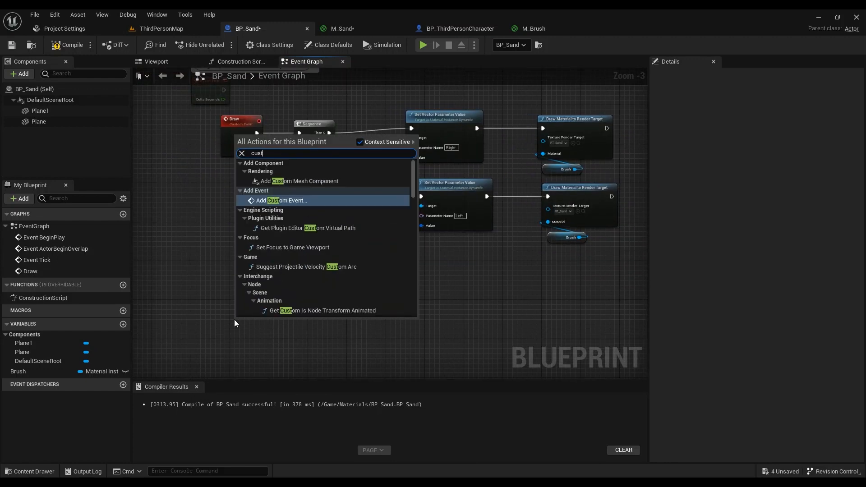
right_drag(203, 202, 236, 247)
scroll(265, 169, up, 3)
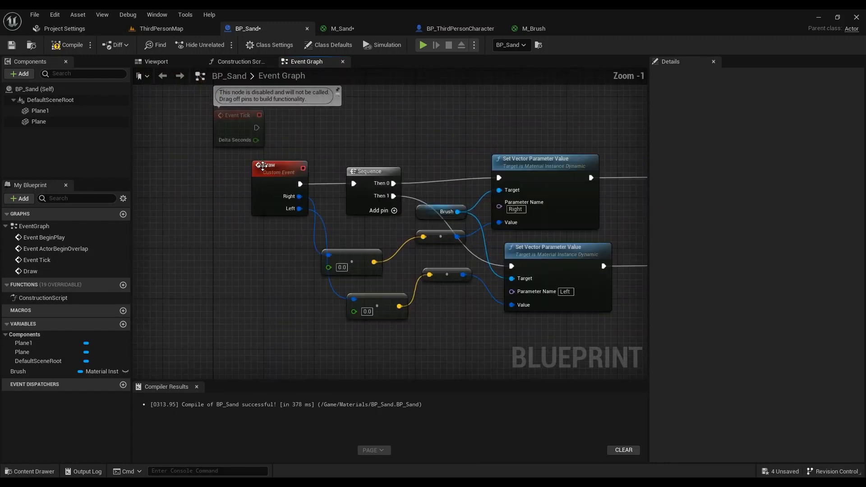
click(265, 167)
click(776, 103)
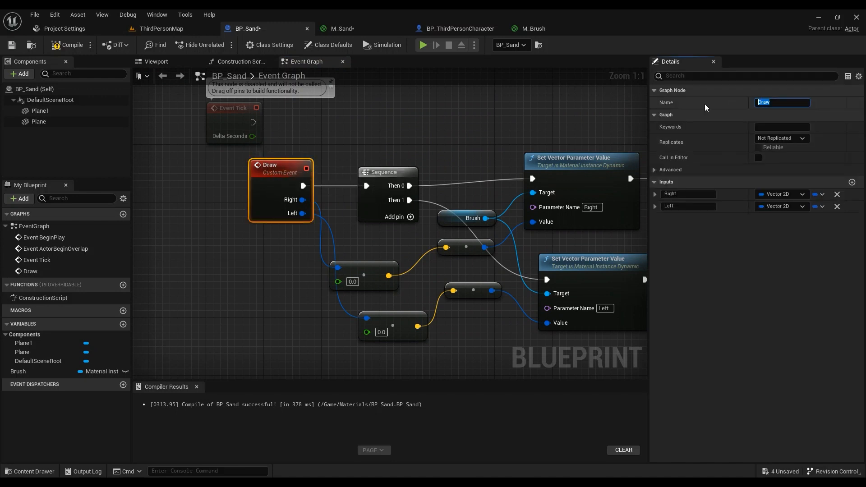
click(528, 117)
Step: Add a new Sequence node in the empty area below the existing Draw event nodes
right_drag(284, 296, 299, 220)
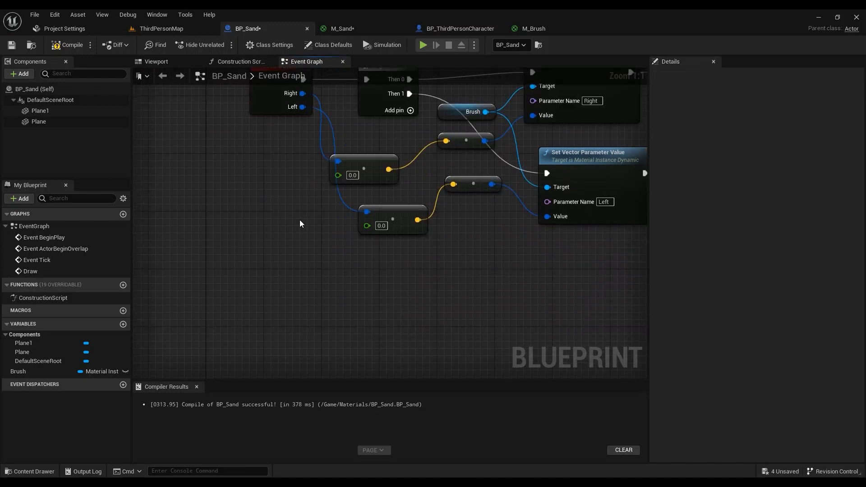
right_click(329, 324)
text(sequ)
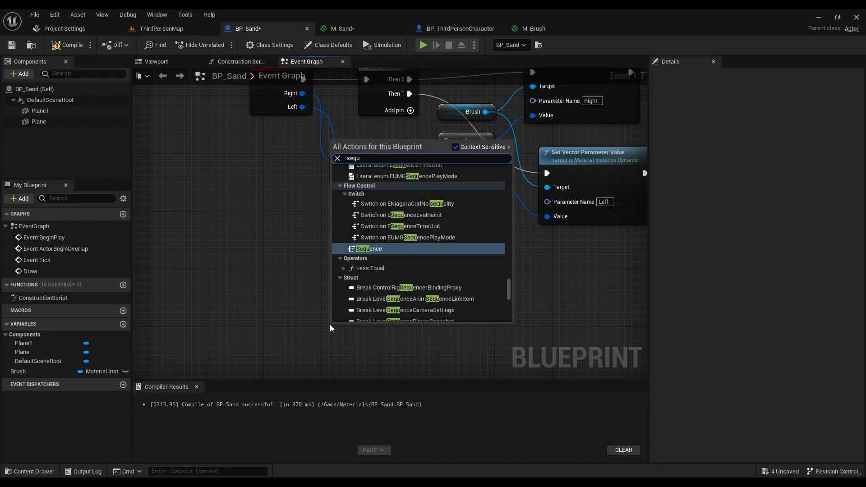
click(383, 248)
Step: Place a Brush variable getter below the new Sequence and create a Set Vector Parameter Value node from it, positioned beside the Sequence
right_drag(420, 241, 332, 318)
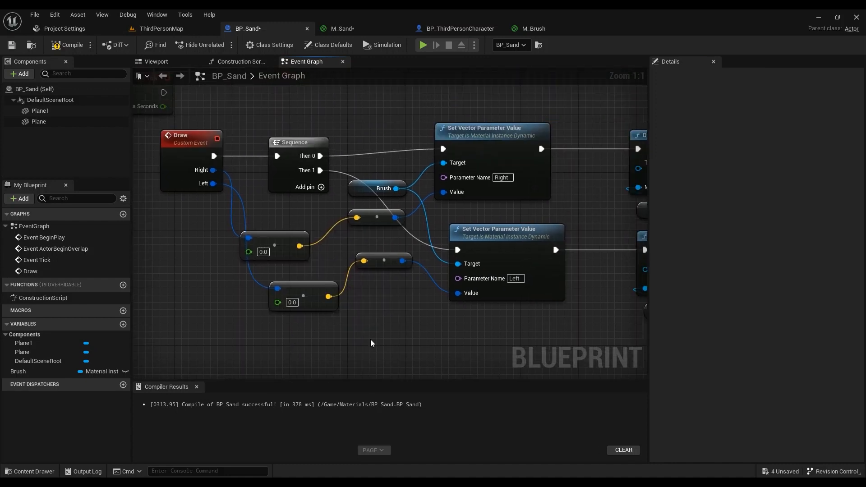
right_drag(462, 133, 404, 241)
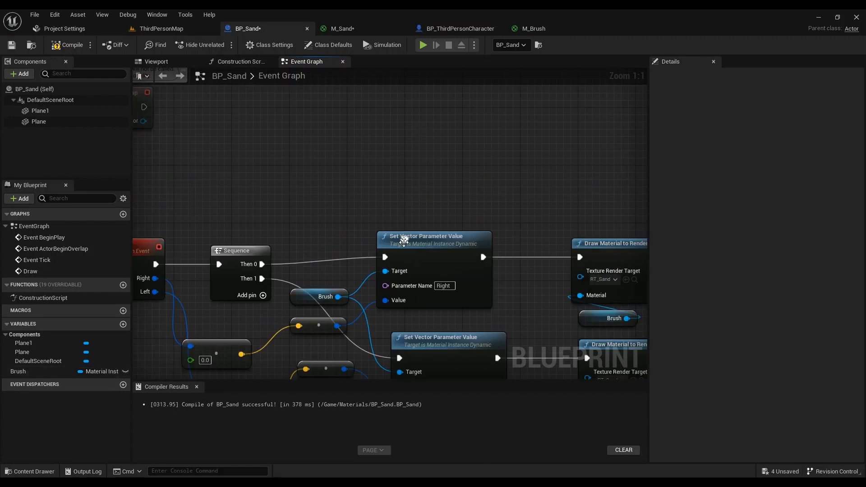
scroll(403, 241, down, 2)
right_drag(439, 73, 383, 162)
scroll(262, 220, up, 2)
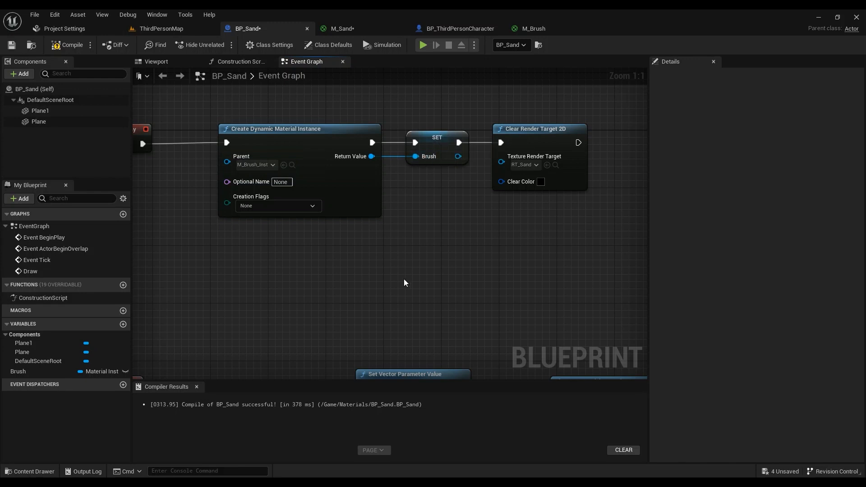
scroll(404, 283, down, 1)
mouse_move(405, 283)
right_down()
mouse_move(505, 83)
mouse_move(440, 99)
right_up()
mouse_move(38, 371)
mouse_down()
mouse_move(345, 302)
mouse_move(388, 251)
mouse_up()
click(349, 301)
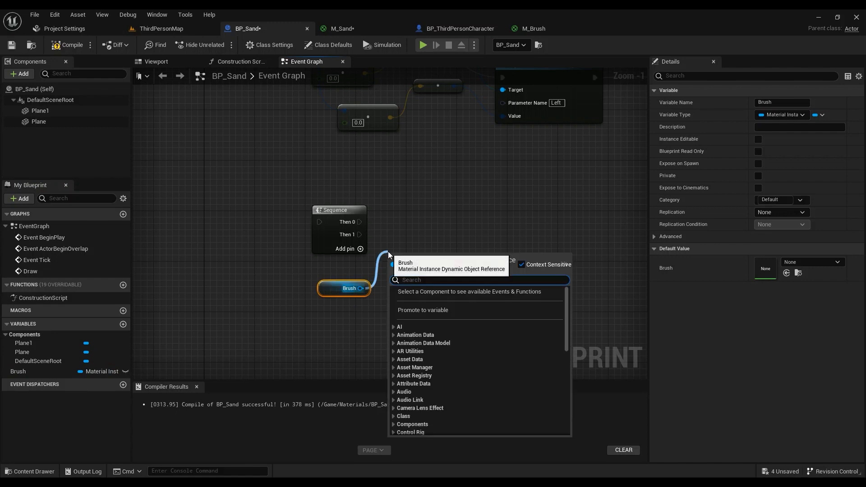
text(set vec)
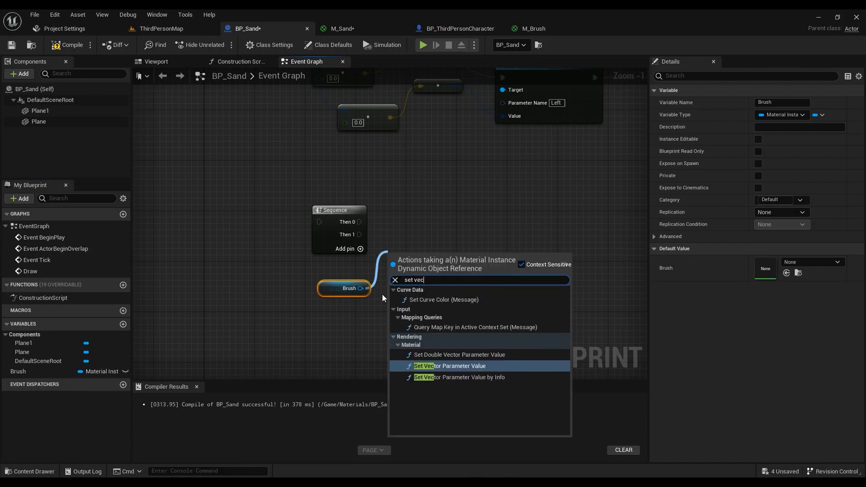
click(461, 366)
mouse_move(442, 252)
mouse_down()
mouse_move(488, 210)
mouse_move(479, 204)
mouse_up()
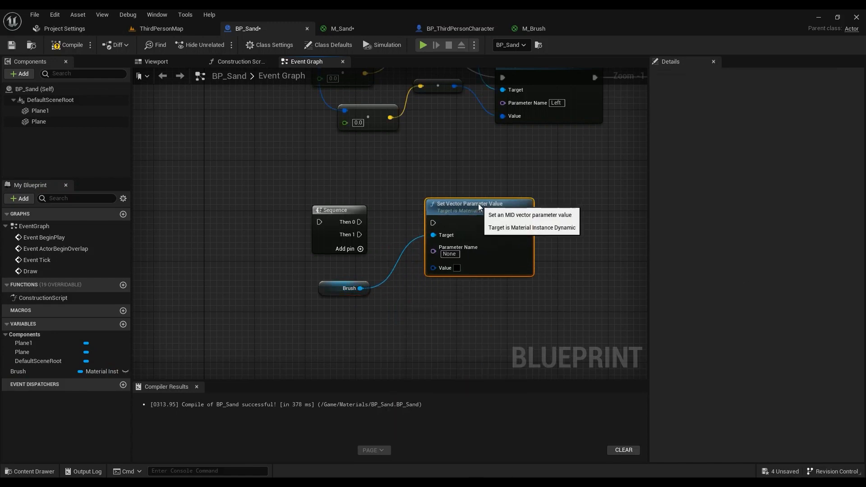
Step: Duplicate the new Set Vector Parameter Value node below the original and wire the Sequence's Then 0 and Then 1 outputs to the two nodes
right_drag(377, 159, 386, 202)
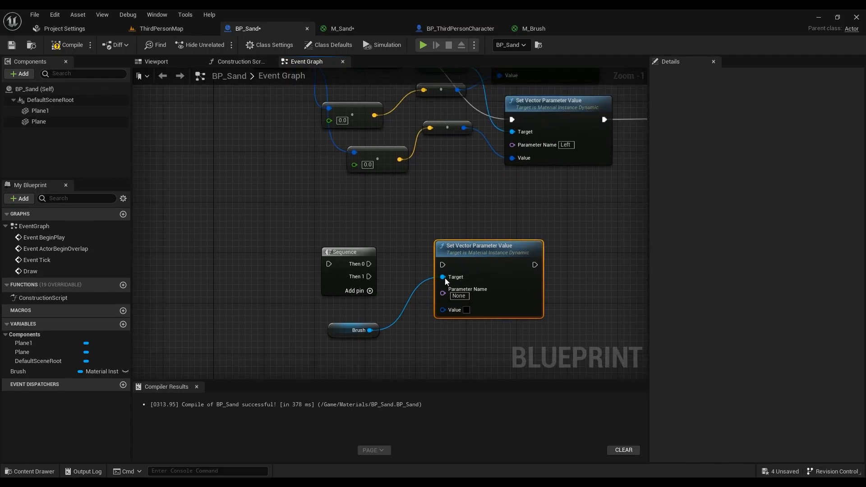
right_drag(465, 359, 450, 297)
key(ctrl+d)
drag(485, 284, 477, 274)
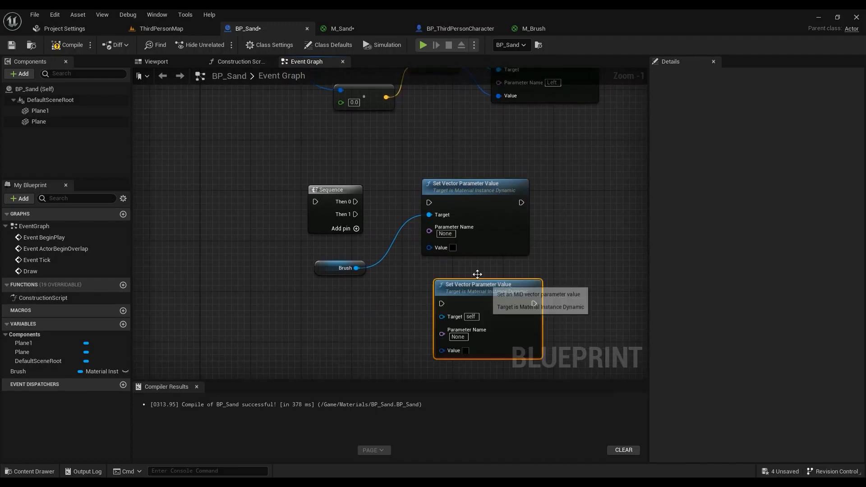
drag(355, 201, 455, 305)
Step: Copy the Right parameter's name from the M_Brush material into the upper new Set Vector Parameter Value node's Parameter Name
click(341, 28)
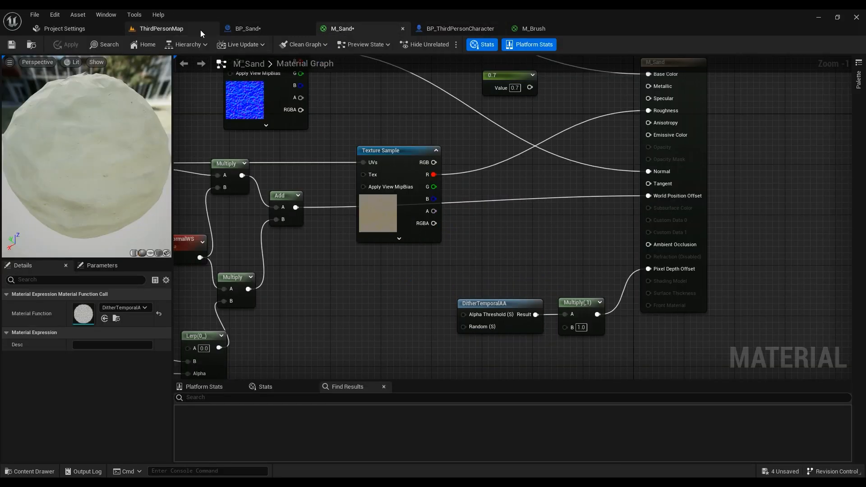
click(541, 28)
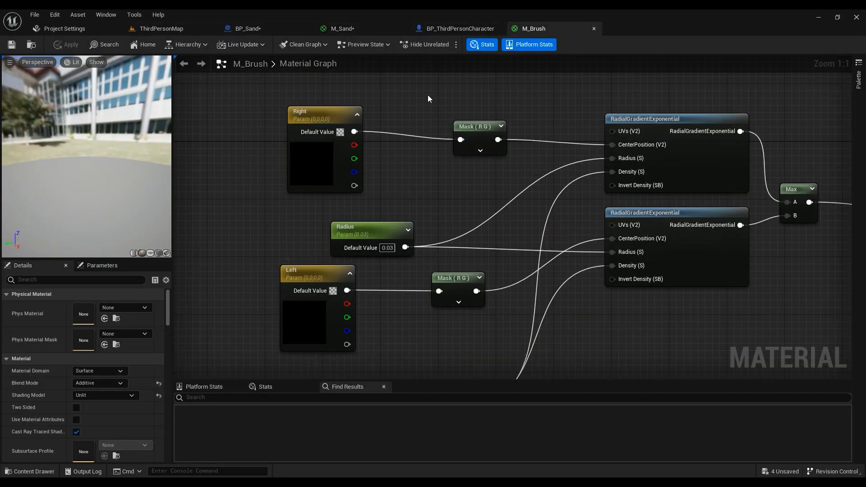
click(313, 114)
click(89, 307)
key(ctrl+c)
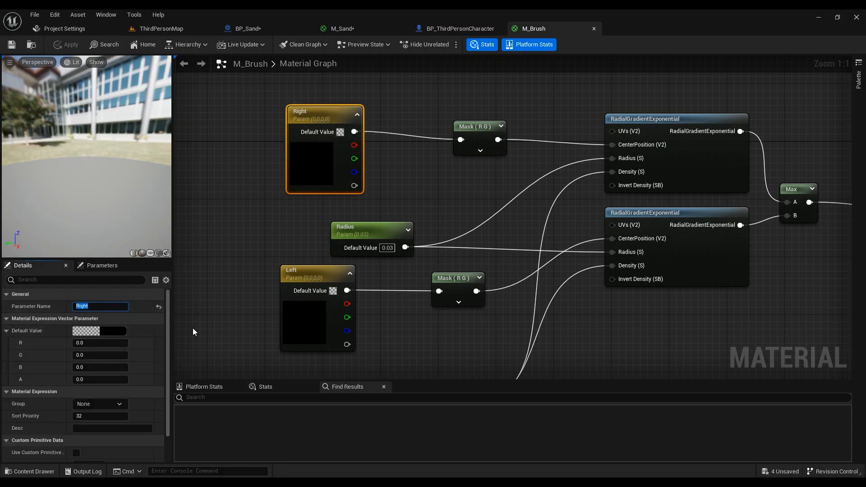
click(259, 29)
click(453, 233)
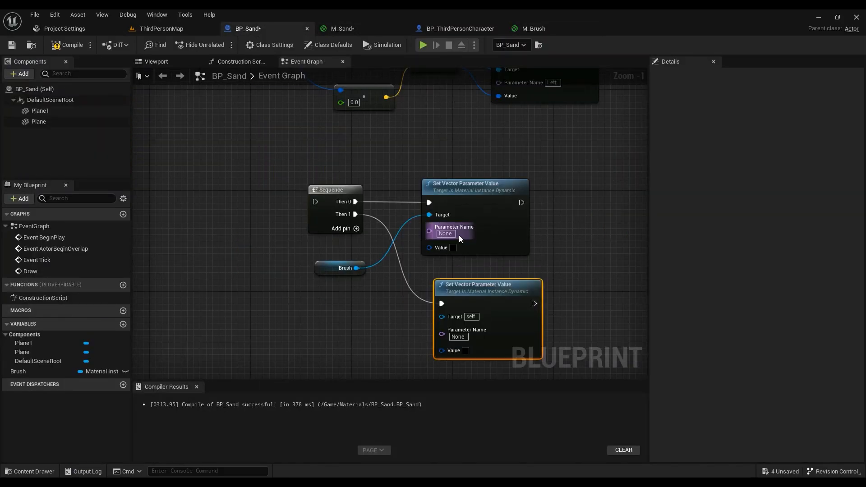
key(ctrl+v)
Step: Set the lower new node's Parameter Name to Left, matching the M_Brush parameter, and connect Brush to its Target
click(533, 28)
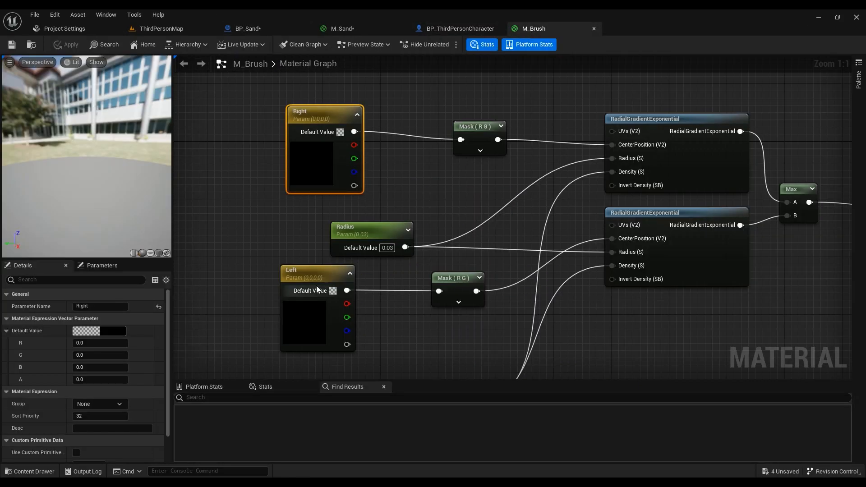
click(295, 273)
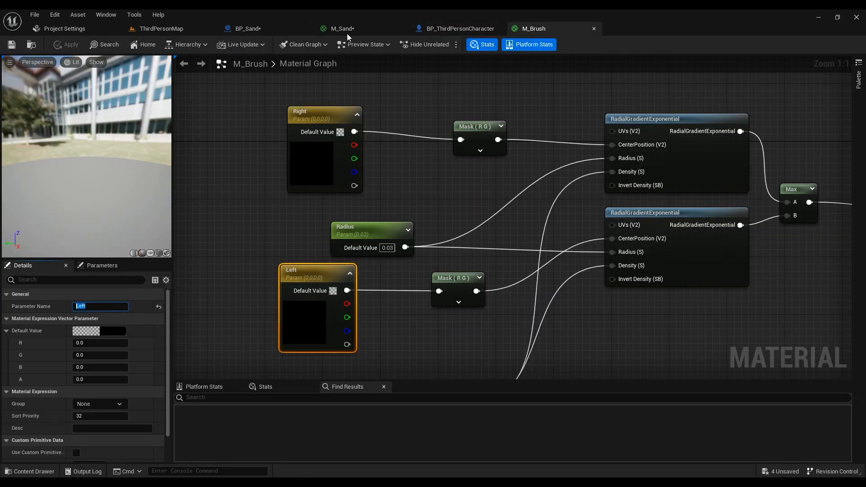
click(252, 28)
click(457, 337)
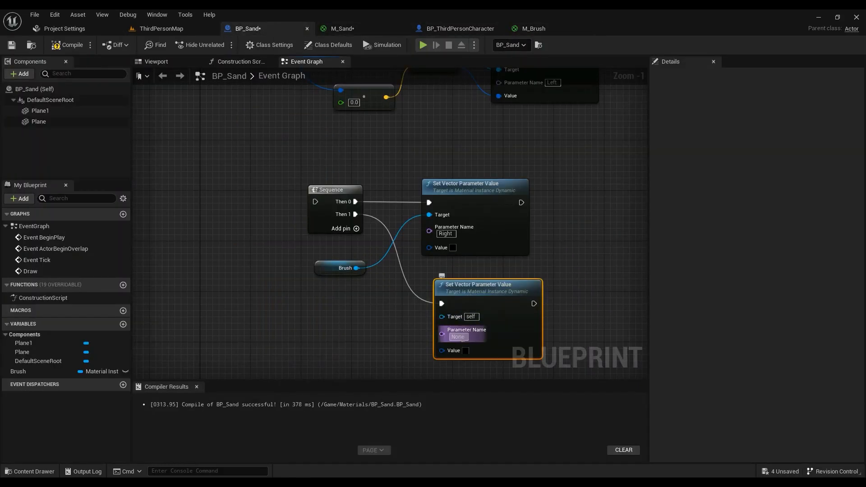
text(Left)
key(Return)
click(417, 243)
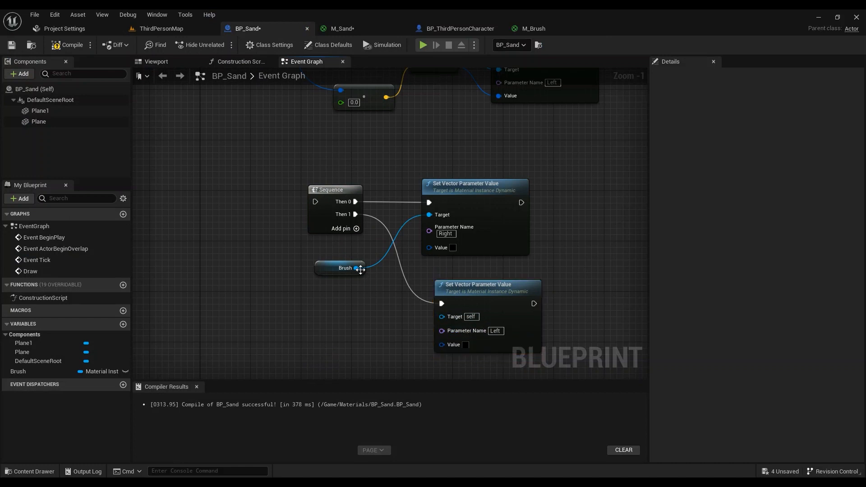
drag(356, 267, 442, 316)
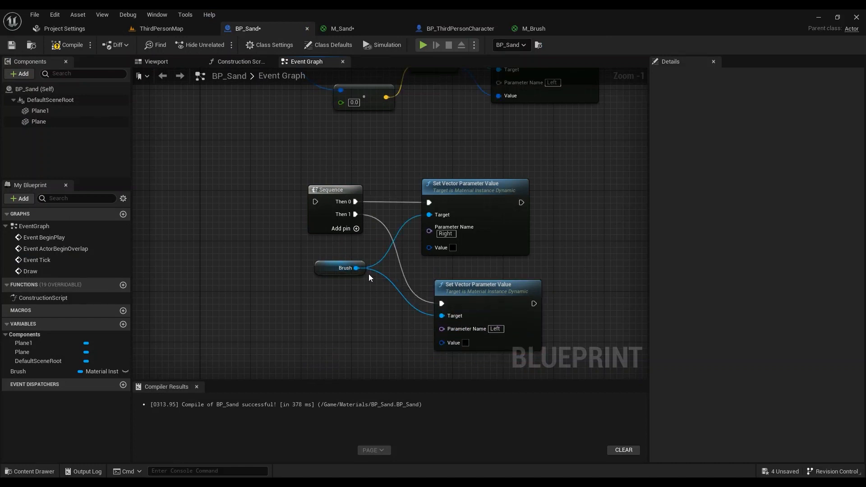
right_drag(264, 184, 310, 258)
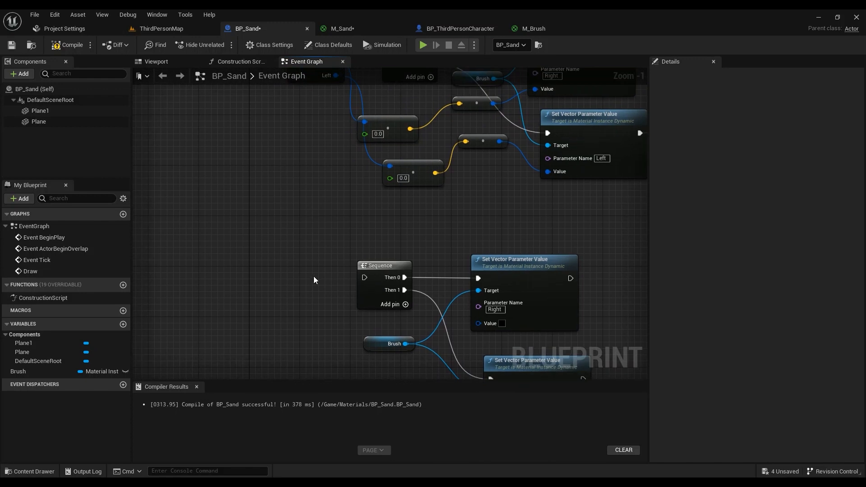
scroll(307, 276, down, 2)
right_drag(304, 197, 330, 266)
click(330, 168)
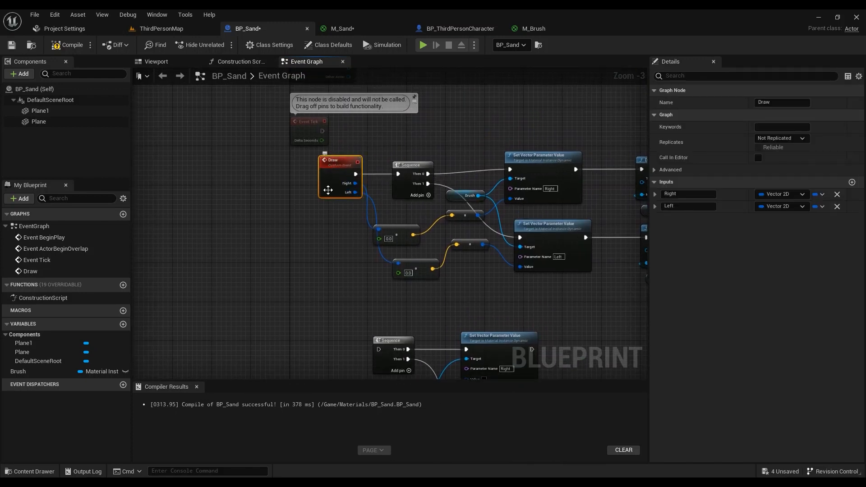
click(852, 183)
click(800, 219)
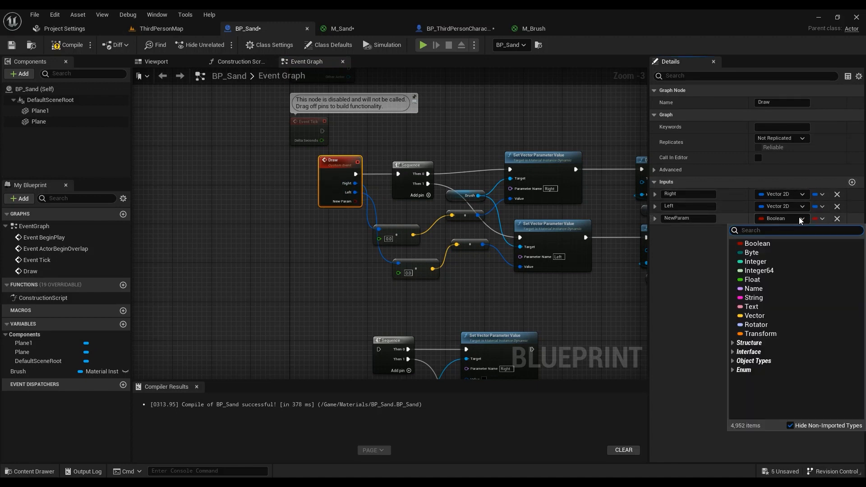
text(vector 2d)
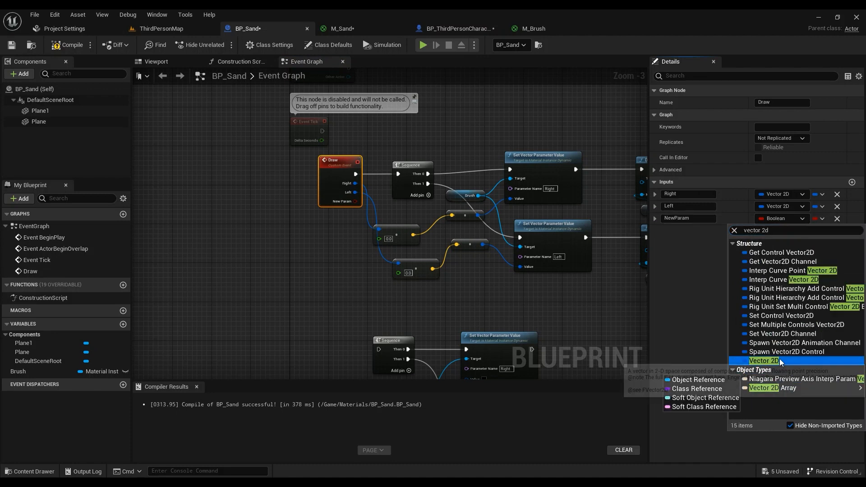
click(710, 285)
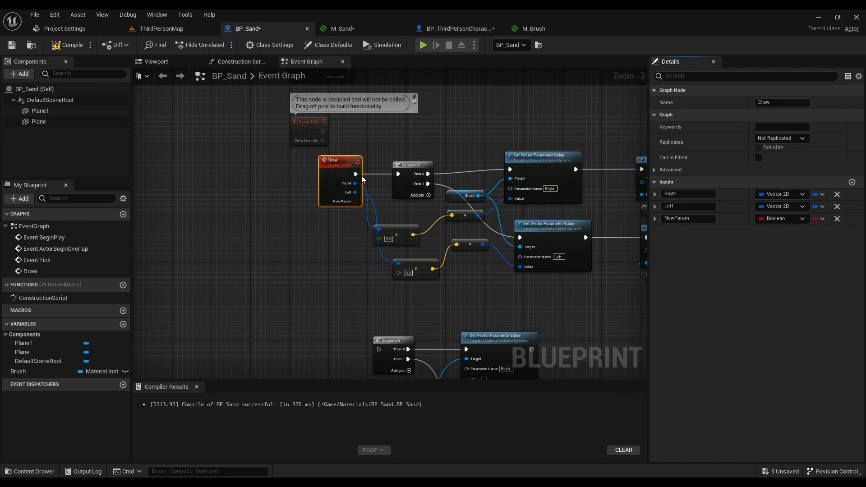
scroll(334, 183, up, 2)
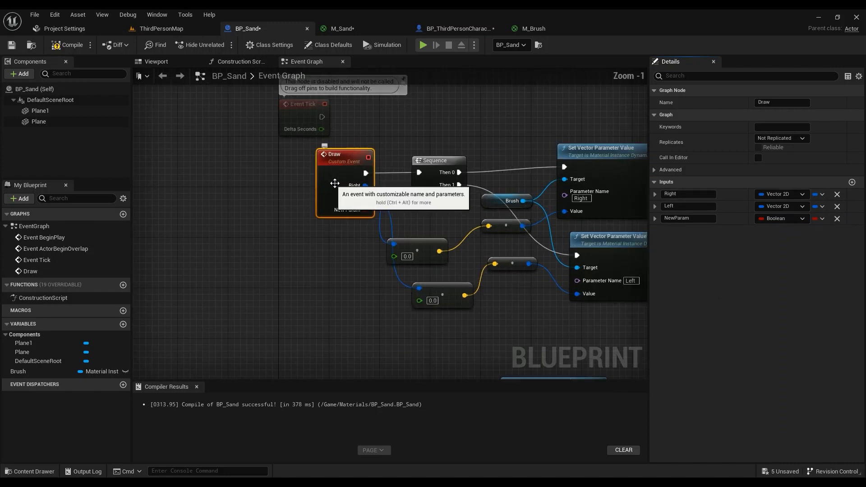
click(837, 219)
right_drag(393, 222, 290, 152)
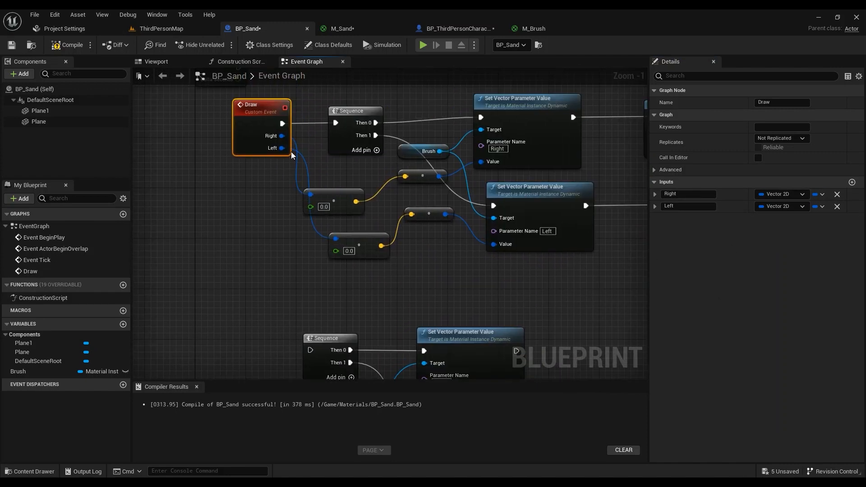
drag(282, 136, 274, 208)
text(ve)
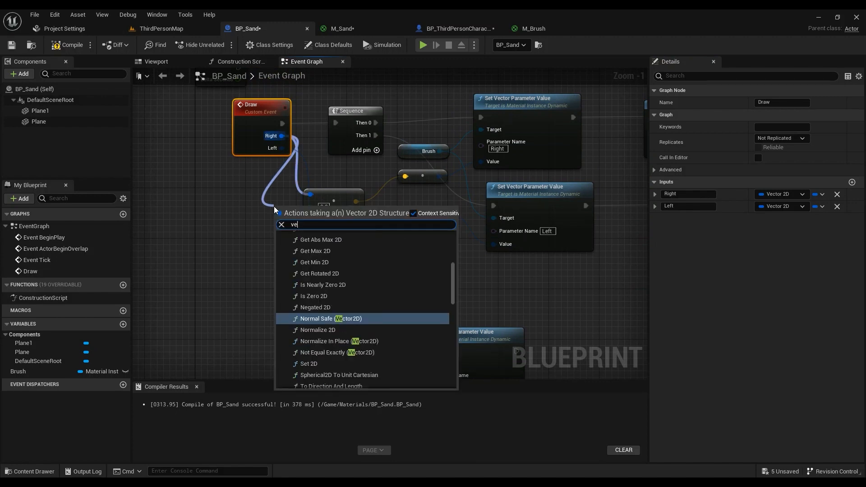
text(ctor)
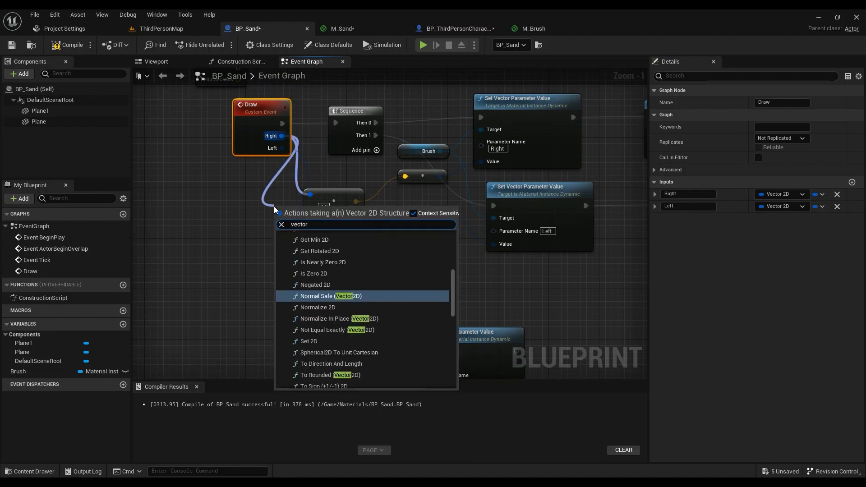
text(2d)
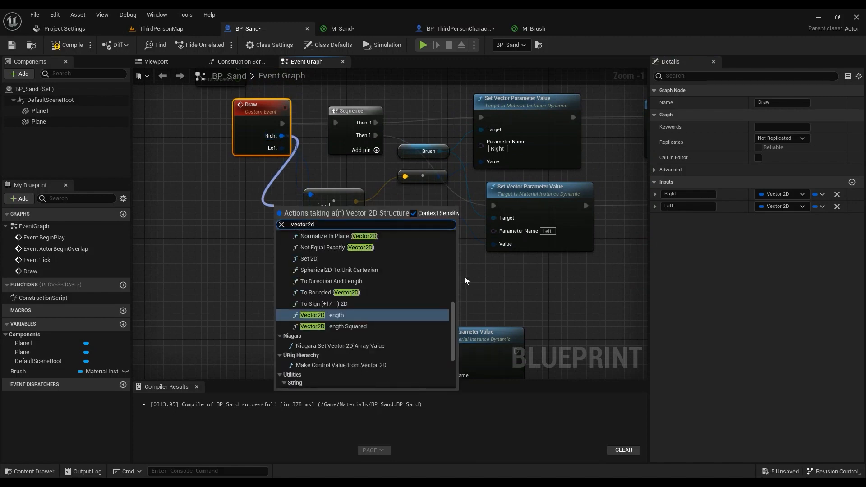
scroll(455, 257, up, 10)
scroll(456, 260, down, 1)
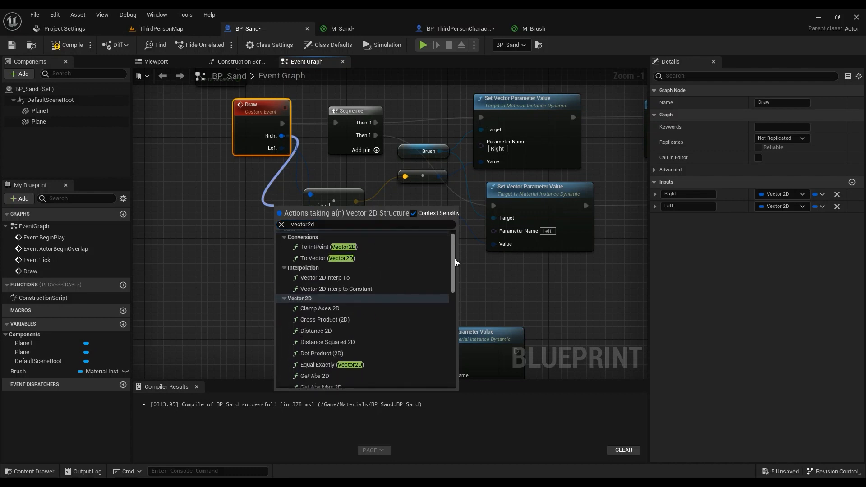
scroll(456, 266, down, 8)
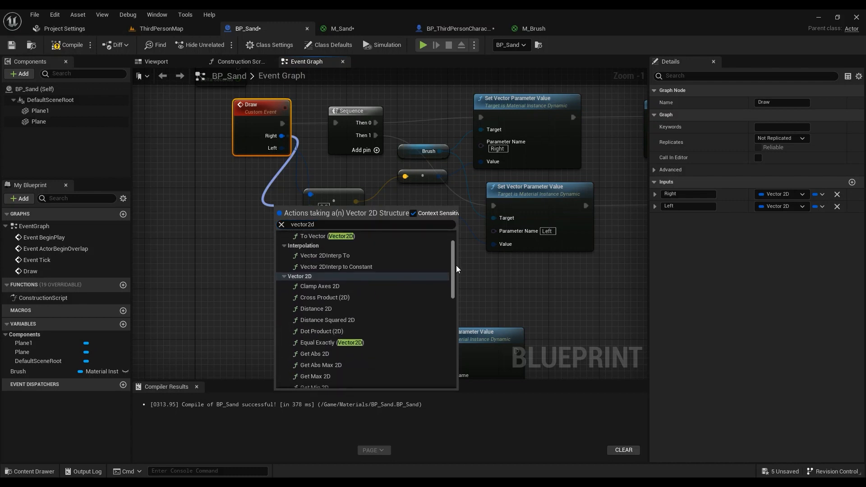
scroll(456, 316, down, 20)
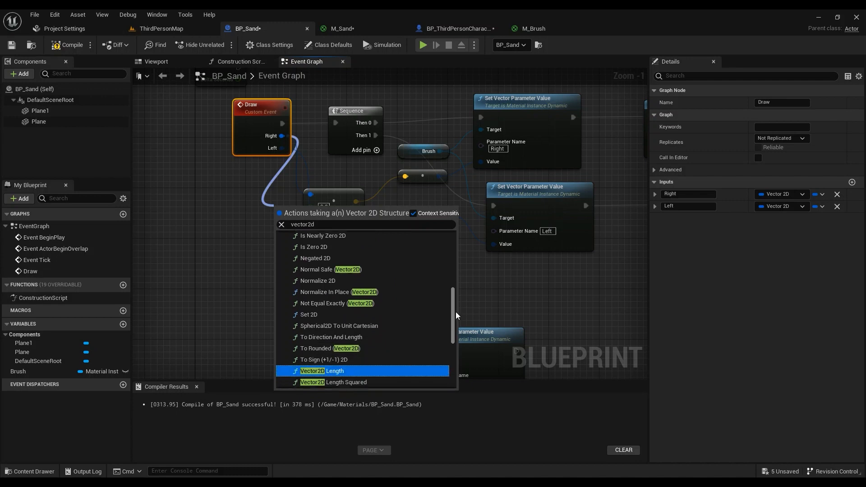
scroll(453, 347, down, 4)
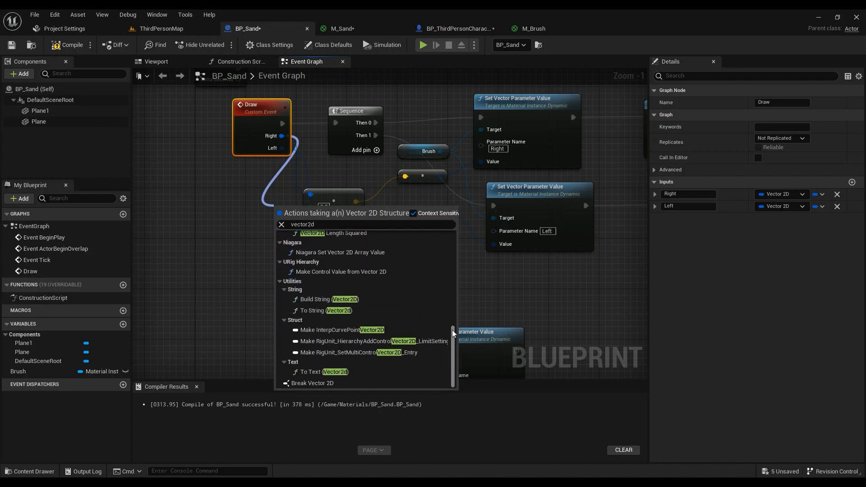
drag(453, 333, 449, 248)
click(259, 245)
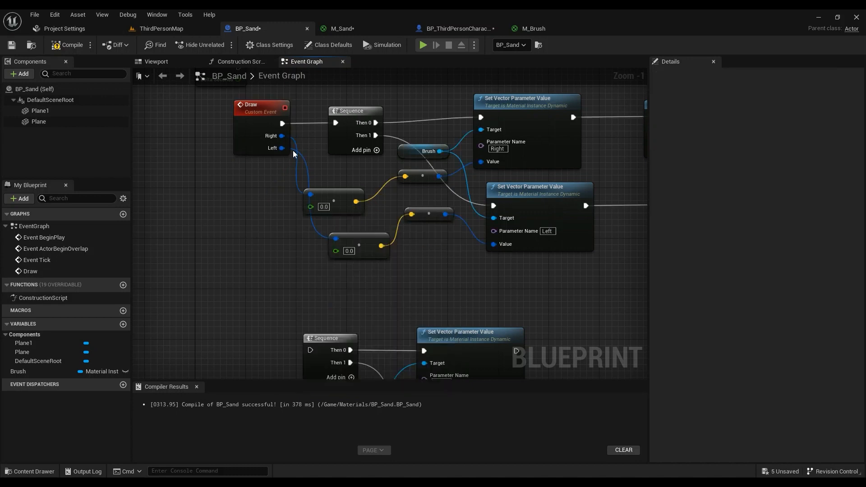
Step: Create a To Vector (Vector2D) node from Draw's Right output and place it below the existing conversion nodes
drag(281, 136, 276, 251)
text(to vector)
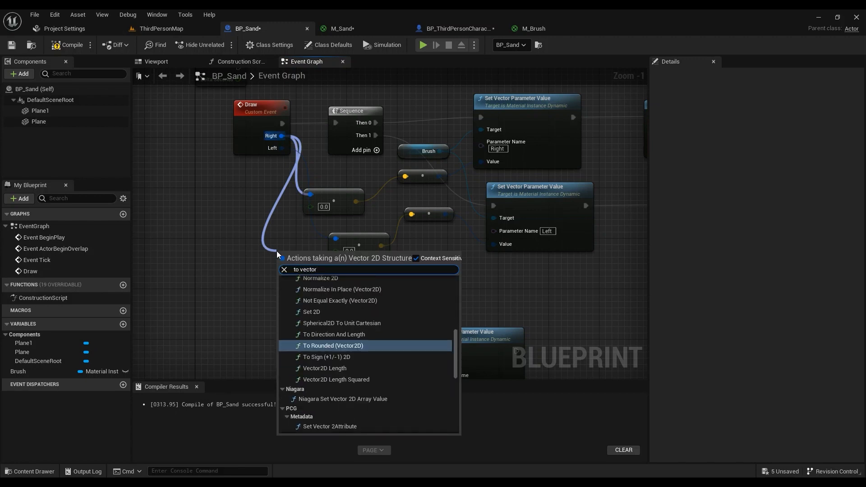
drag(456, 342, 453, 288)
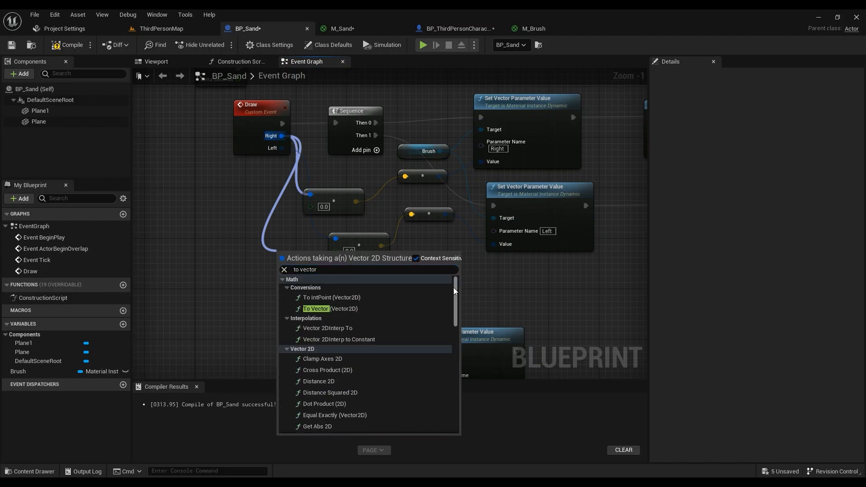
click(353, 308)
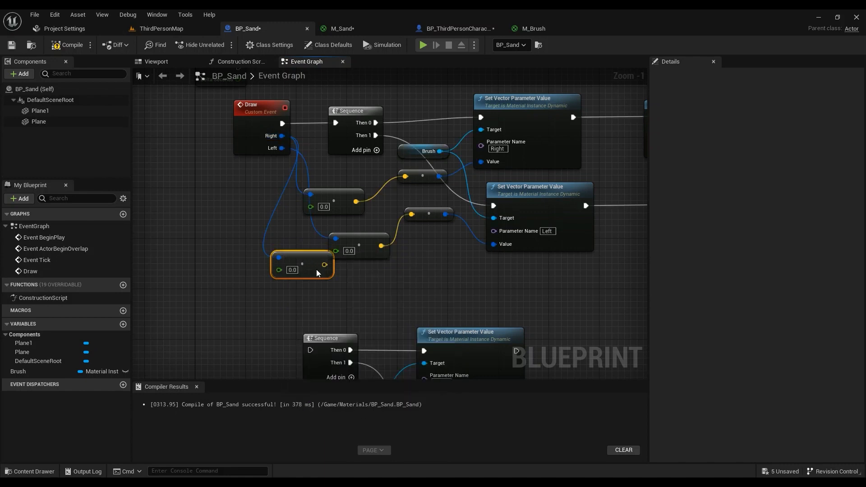
drag(317, 273, 355, 298)
right_click(261, 272)
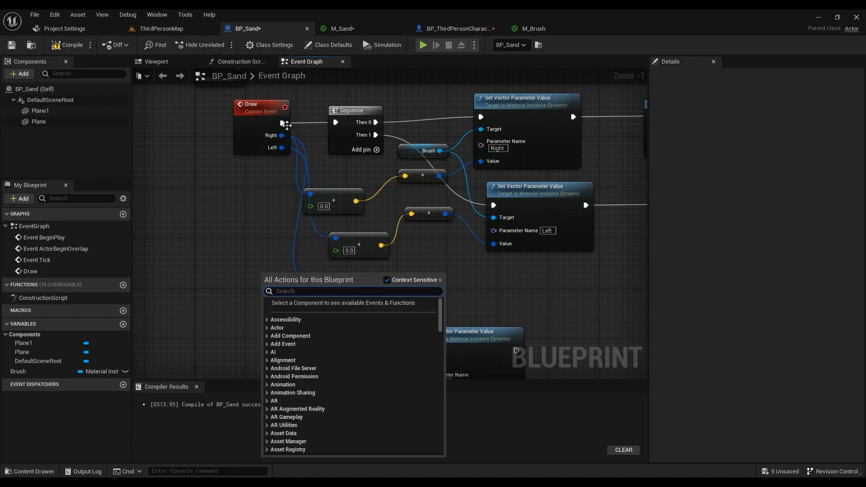
drag(282, 148, 261, 211)
text(o vector)
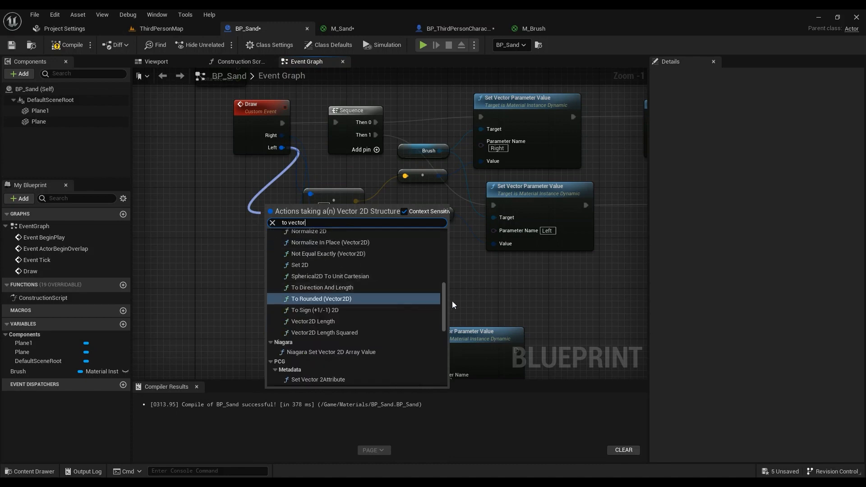
drag(444, 296, 438, 224)
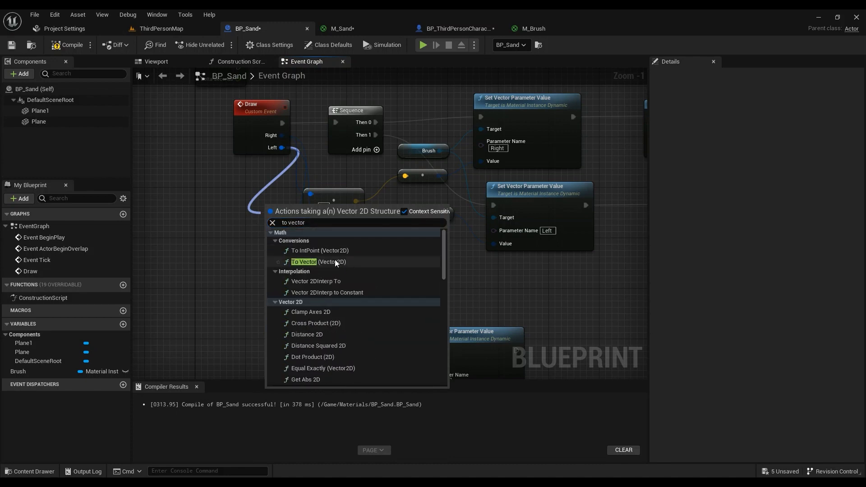
right_click(219, 299)
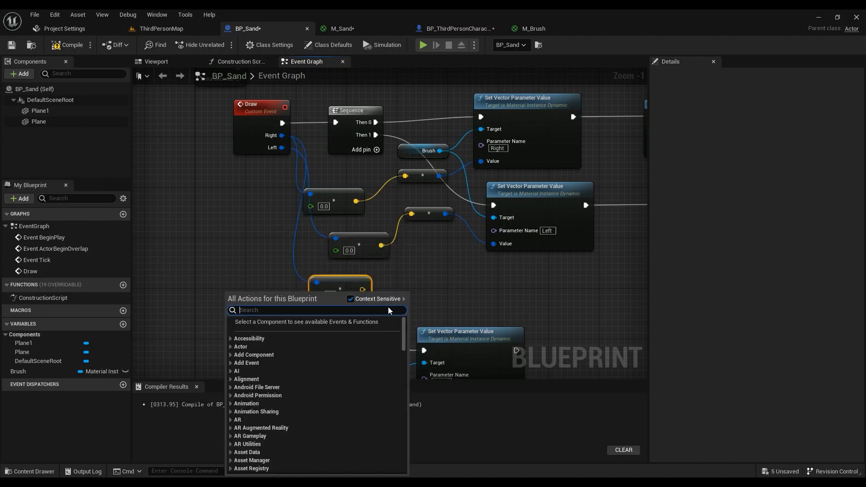
Step: Delete the lowest To Vector conversion node wired to Draw's Right output
click(377, 283)
click(350, 281)
key(Delete)
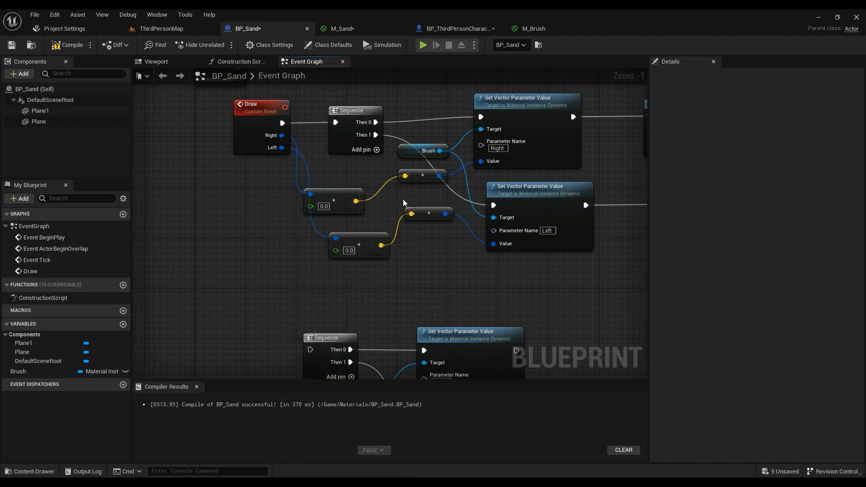
Step: Try to create another conversion node from the Right vector's conversion output beside the Brush getter, and undo it
right_drag(405, 195, 374, 227)
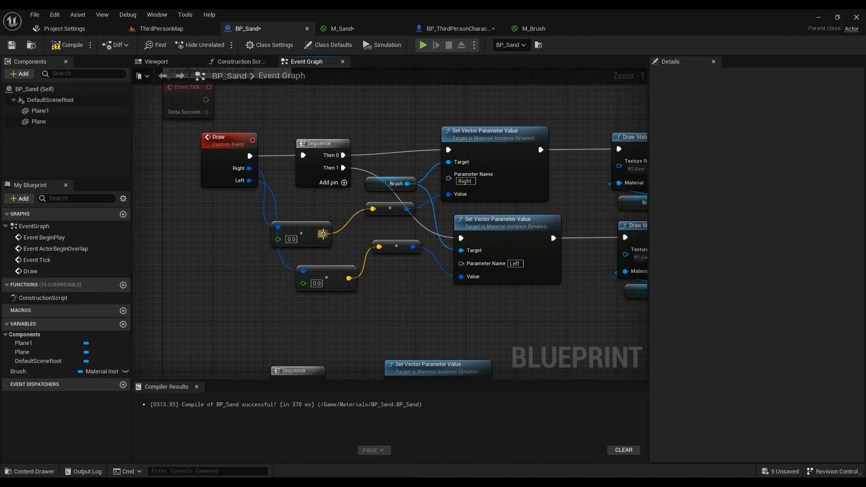
drag(323, 233, 453, 194)
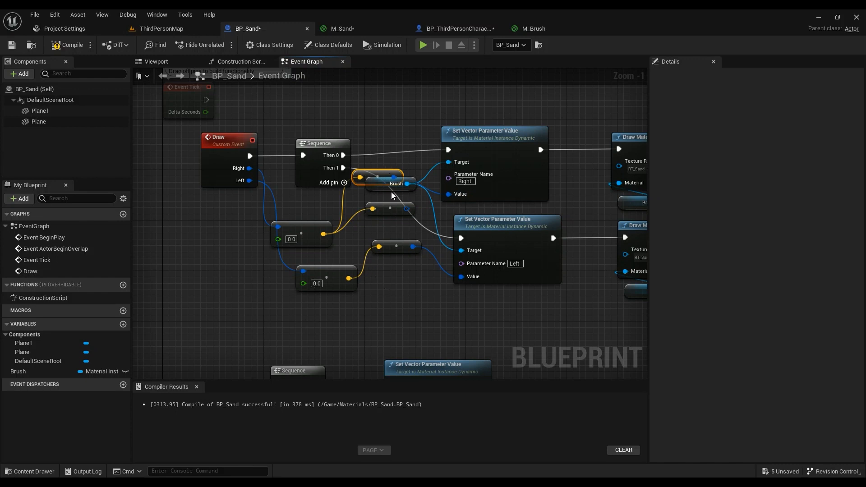
key(ctrl+z)
key(ctrl+z)
key(ctrl+z)
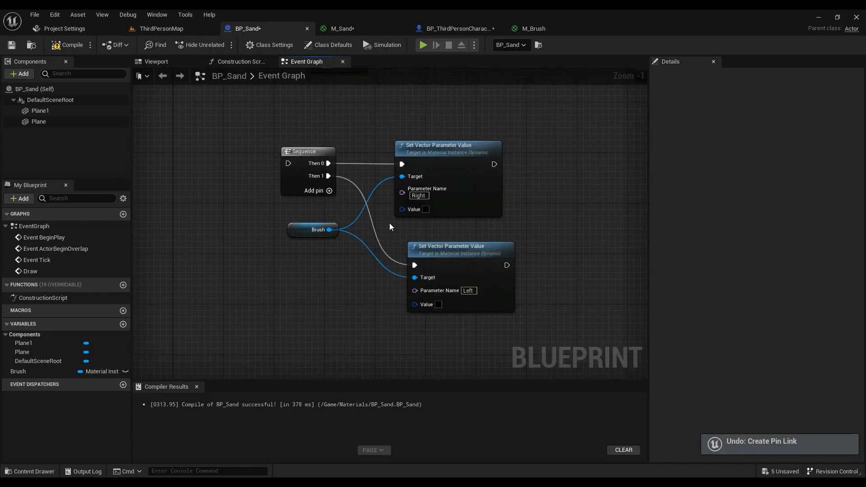
Step: Add a Draw Material to Render Target node after the new Right Set Vector Parameter Value node and connect a Brush getter to its Material
right_drag(520, 111, 404, 240)
scroll(416, 255, down, 1)
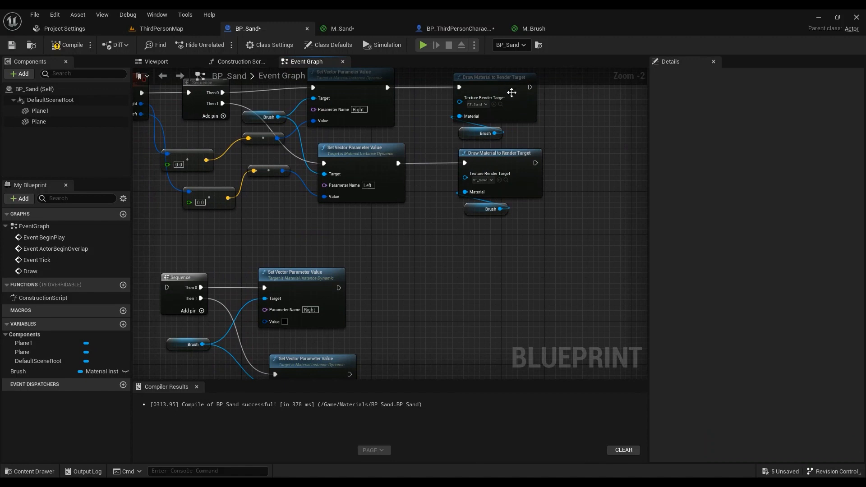
drag(341, 288, 407, 289)
text(draw r)
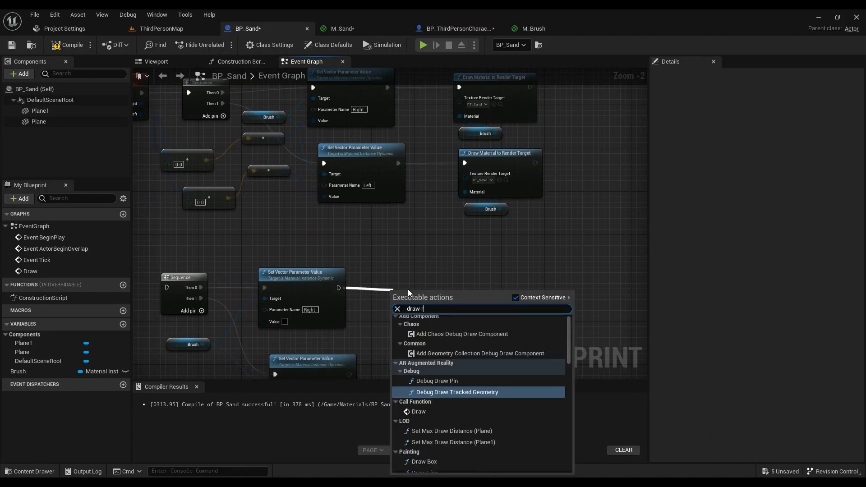
key(BackSpace)
text(mater)
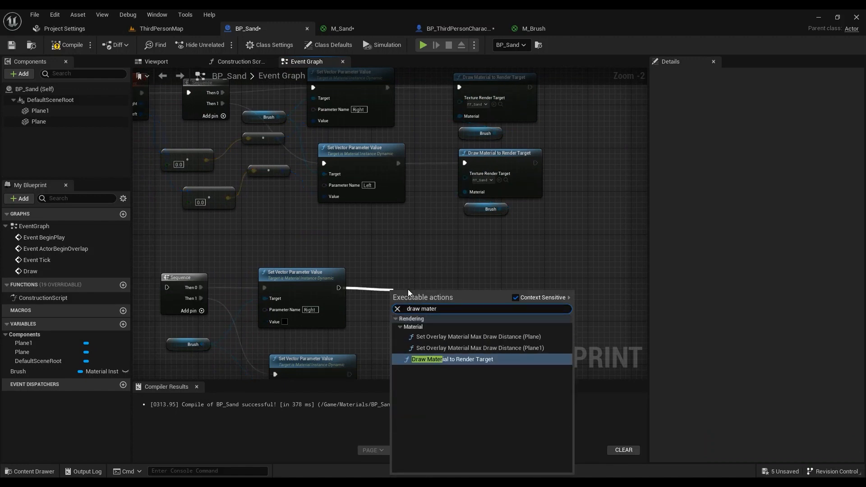
key(Return)
drag(415, 299, 434, 282)
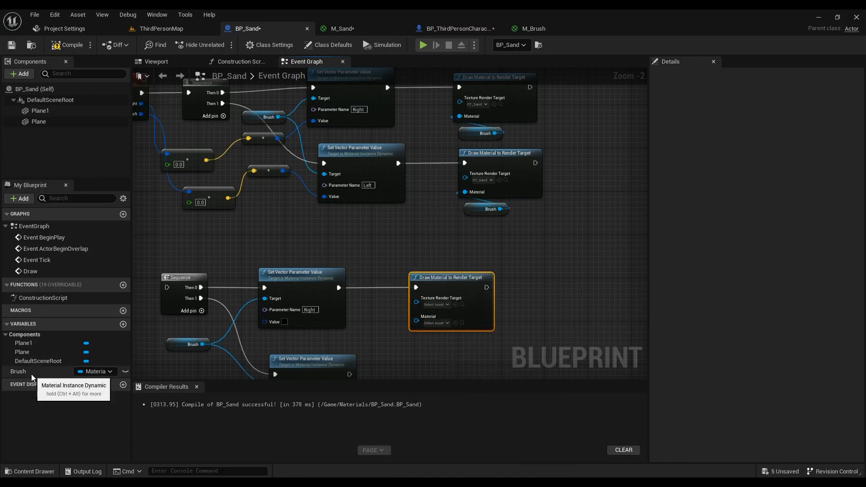
mouse_move(20, 371)
ctrl+mouse_down()
mouse_move(428, 339)
mouse_move(416, 321)
ctrl+mouse_up()
mouse_move(361, 323)
mouse_down()
mouse_move(446, 333)
mouse_move(437, 334)
mouse_up()
Step: Move the M_Brush gradient and parameter nodes down together to line up with the material's output node
click(341, 29)
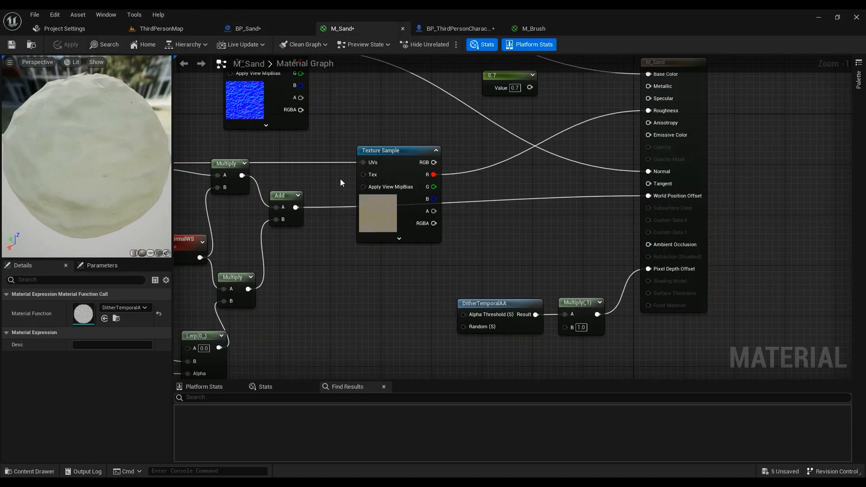
click(535, 28)
scroll(415, 203, down, 4)
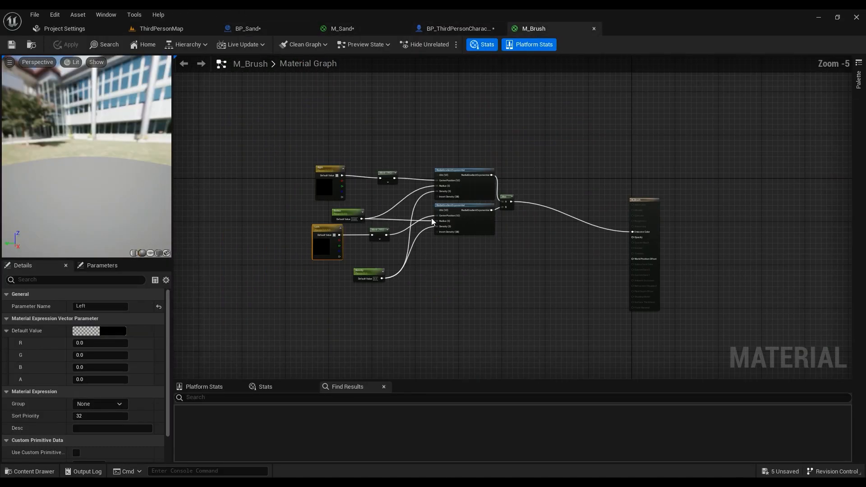
drag(599, 134, 296, 337)
drag(482, 227, 485, 257)
drag(531, 170, 285, 320)
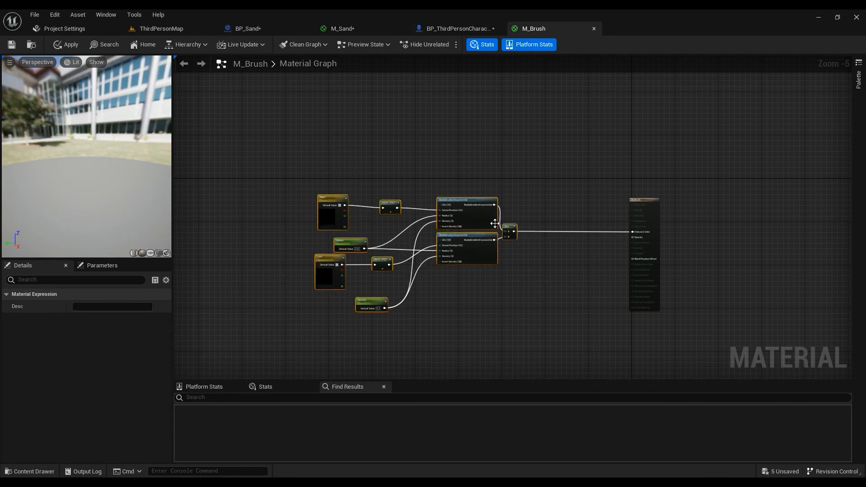
Step: Examine the M_Sand Texture Sample that feeds the Lerp Alpha, and compare with the M_Brush material
click(361, 27)
scroll(325, 298, down, 2)
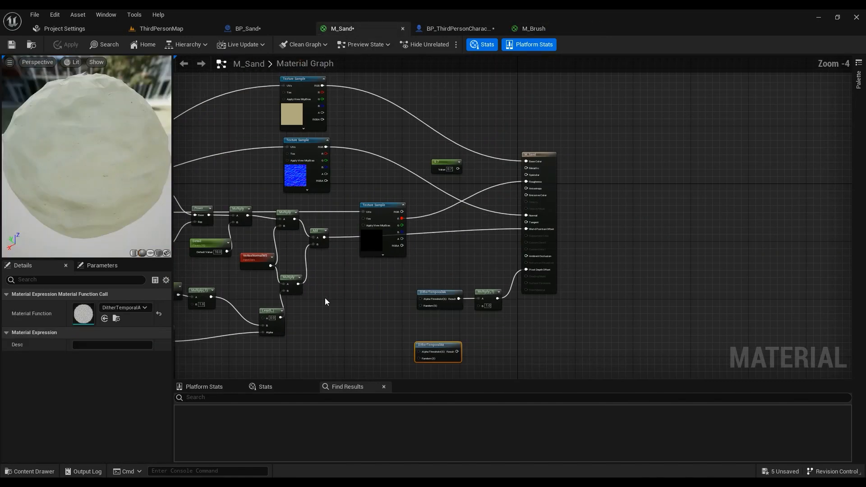
right_drag(325, 298, 578, 194)
scroll(428, 247, up, 4)
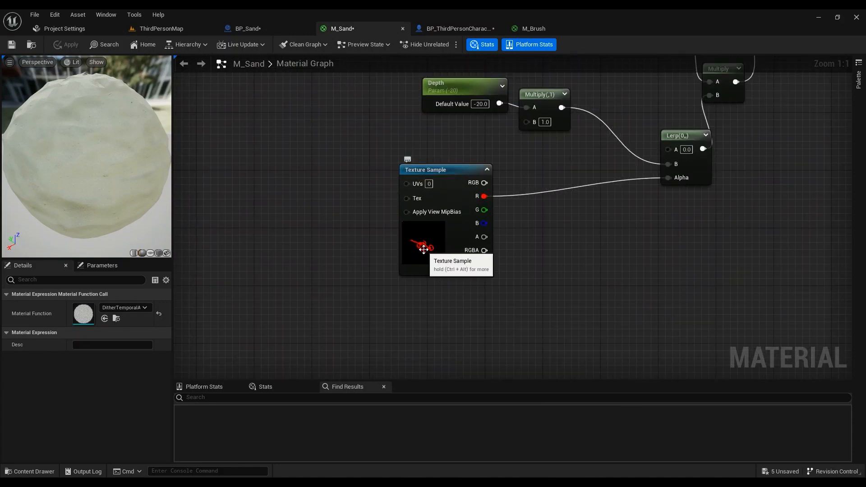
click(533, 28)
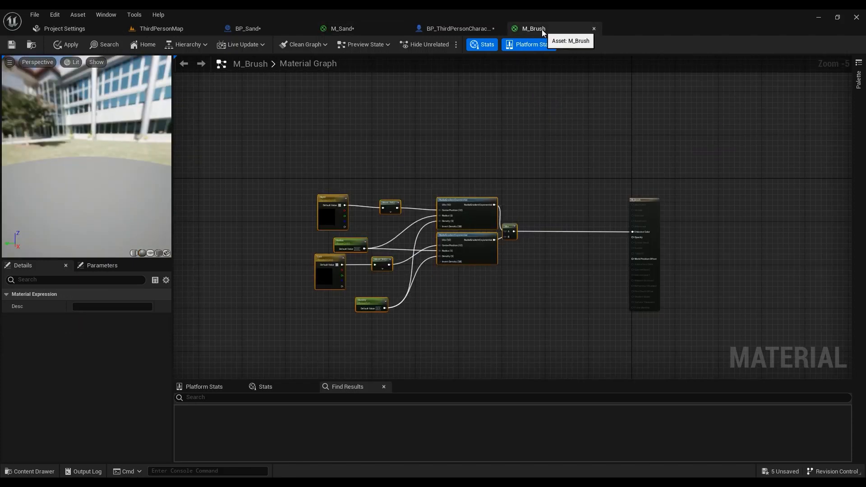
Step: Assign the RT_Sand render target from the Materials folder as the new Draw Material to Render Target node's Texture Render Target
click(248, 29)
right_drag(402, 324, 408, 217)
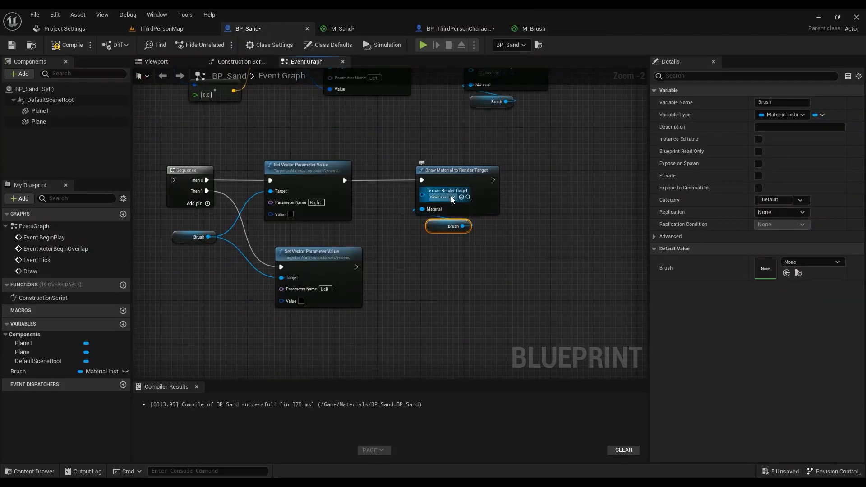
click(160, 28)
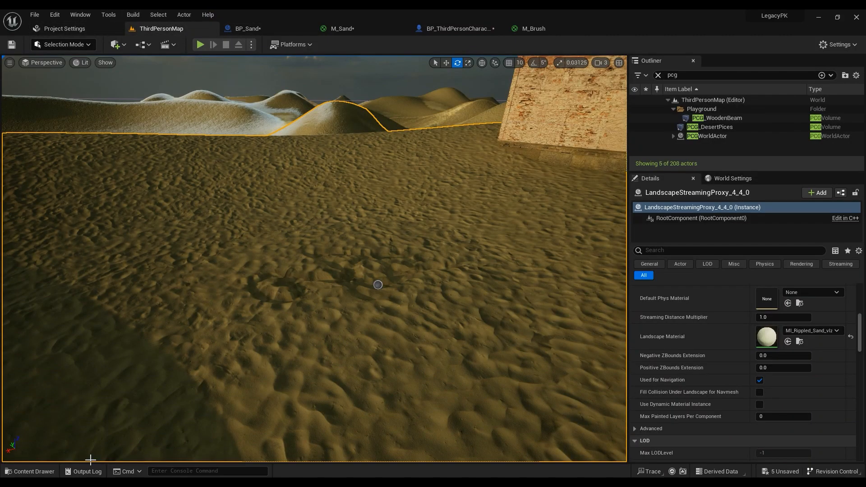
click(29, 471)
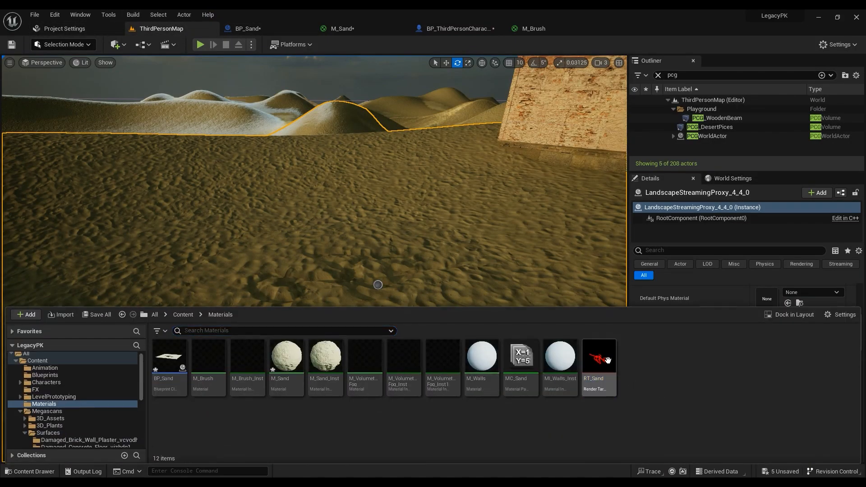
click(608, 360)
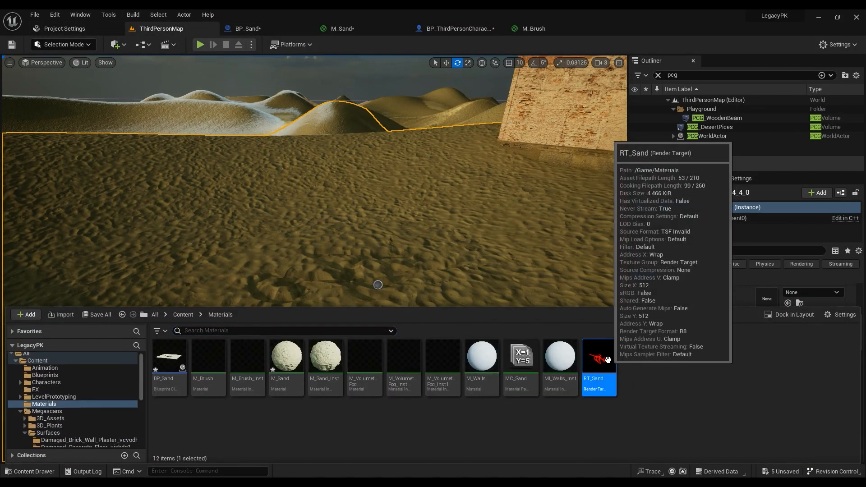
click(268, 31)
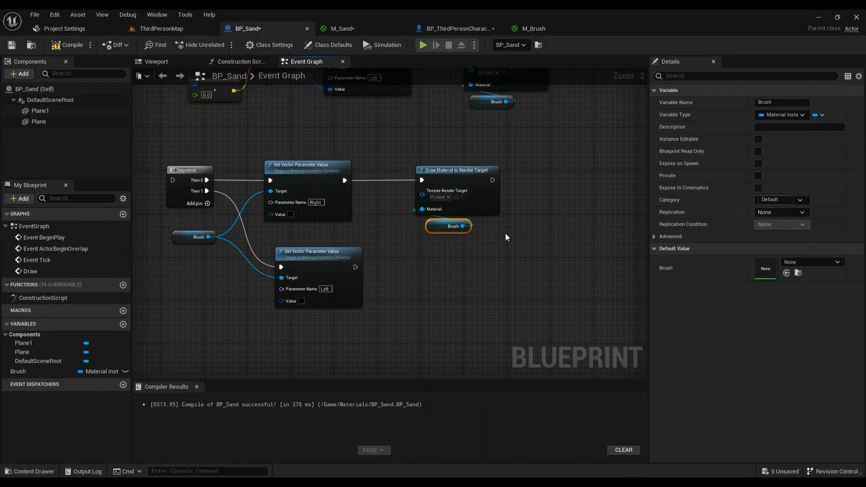
Step: Duplicate the Draw Material to Render Target node with its Brush getter and connect it after the Left Set Vector Parameter Value node
mouse_move(534, 149)
mouse_down()
mouse_move(429, 246)
mouse_move(439, 251)
mouse_up()
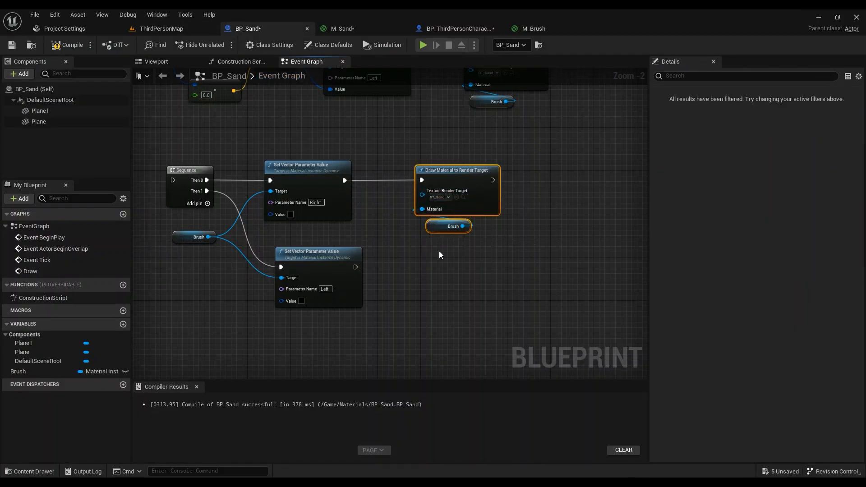
key(ctrl+v)
mouse_move(355, 267)
mouse_down()
mouse_move(421, 248)
mouse_move(447, 261)
mouse_up()
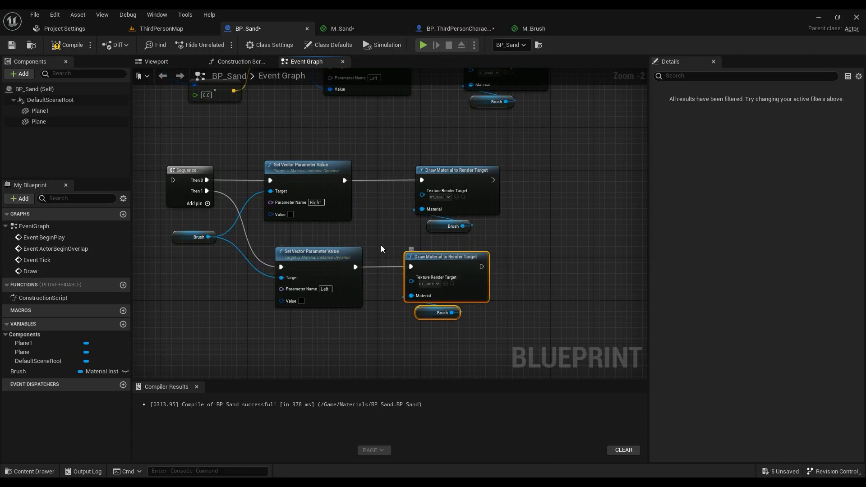
Step: Delete the duplicate Sequence node group below the Draw event logic and compile BP_Sand
mouse_move(354, 231)
right_down()
mouse_move(571, 303)
mouse_move(586, 383)
right_up()
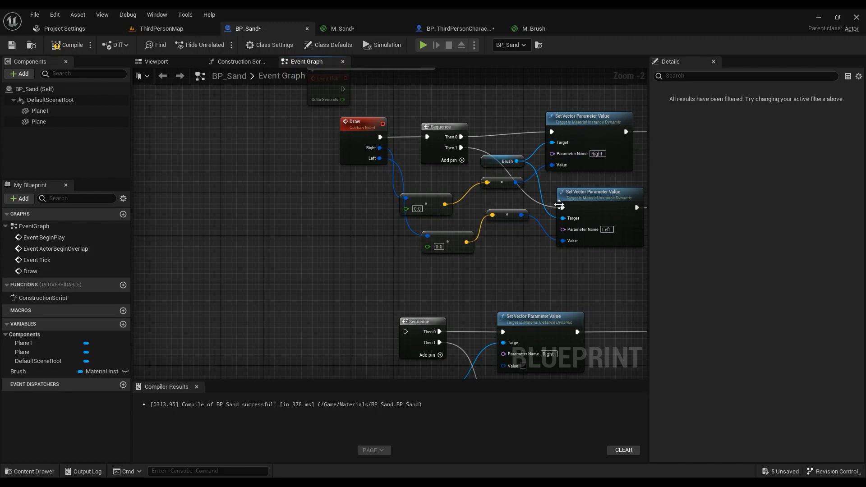
scroll(596, 219, down, 2)
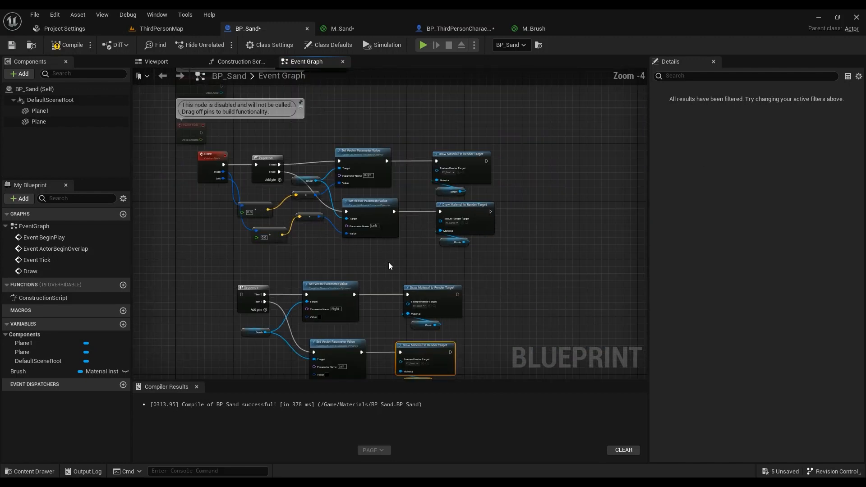
drag(518, 263, 232, 378)
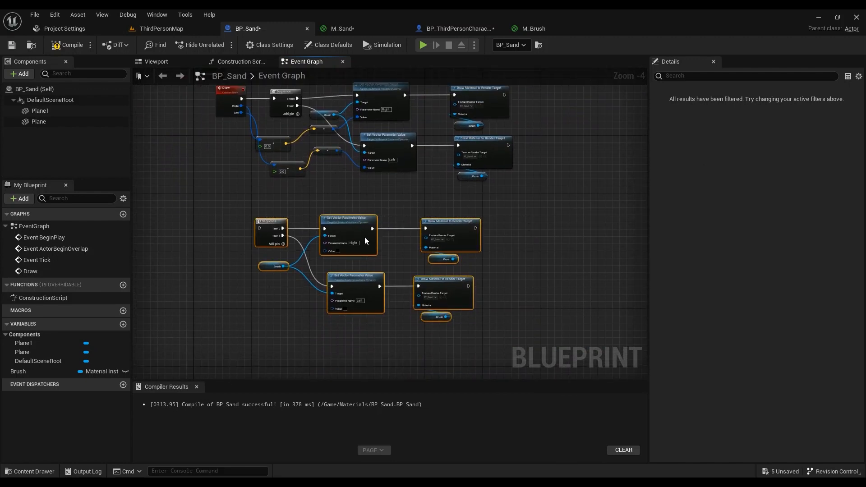
key(Delete)
scroll(332, 189, up, 1)
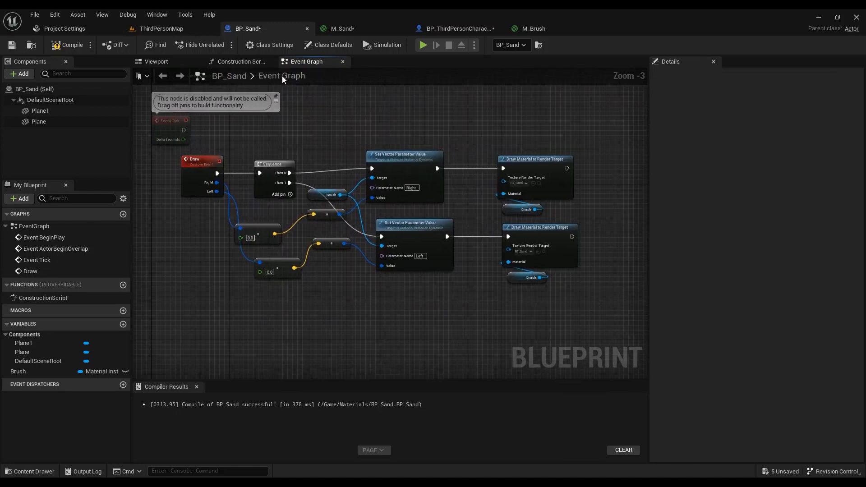
click(47, 46)
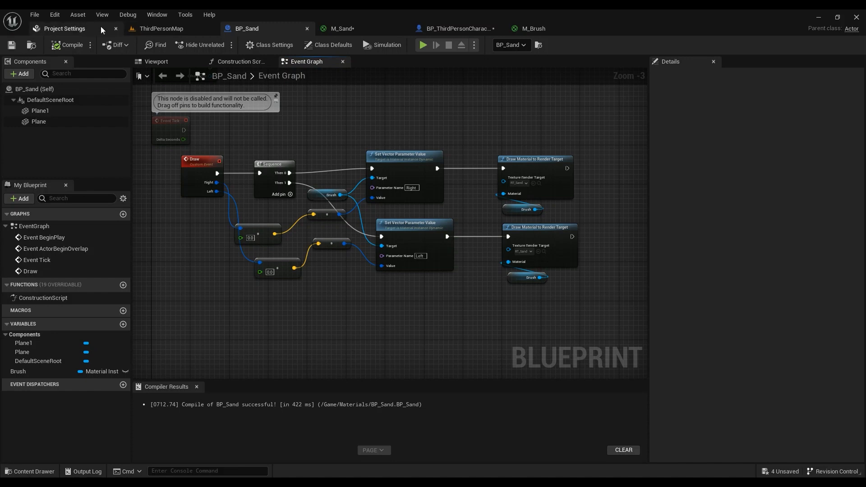
Step: Locate the Default Pawn Class asset from ThirdPersonMap's World Settings and open the BP_ThirdPersonCharacter blueprint
click(153, 28)
click(725, 178)
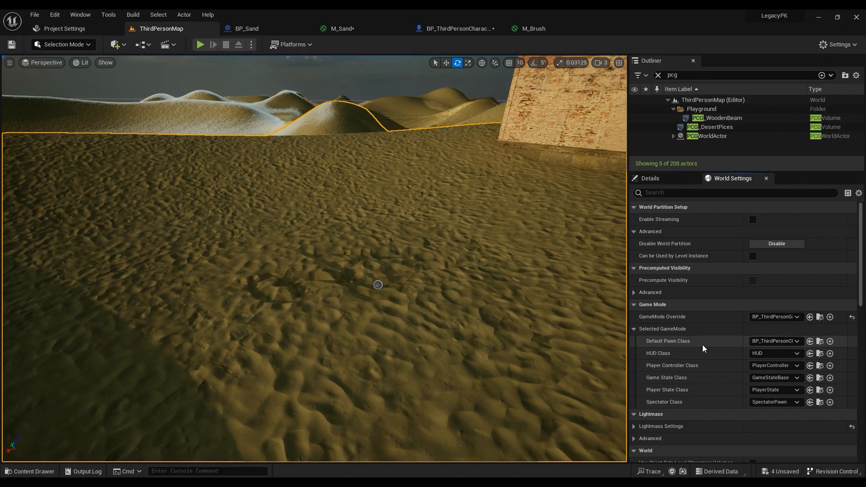
click(820, 340)
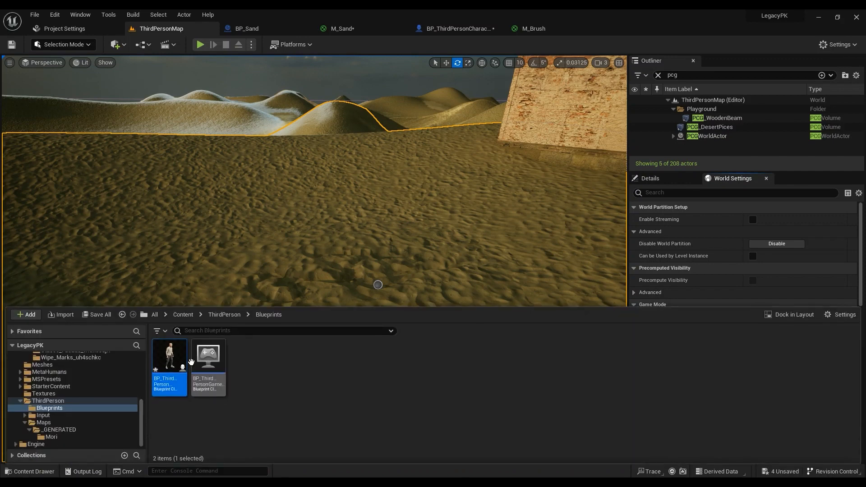
double_click(172, 364)
Step: Add a custom event named Something in the empty graph area below the Movement Input logic
scroll(340, 261, down, 4)
right_drag(343, 183, 317, 293)
scroll(421, 271, up, 3)
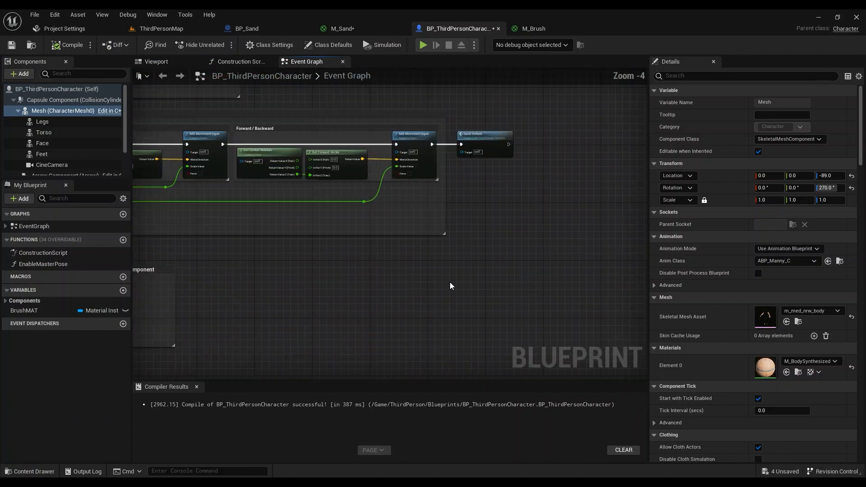
right_click(421, 293)
text(cust)
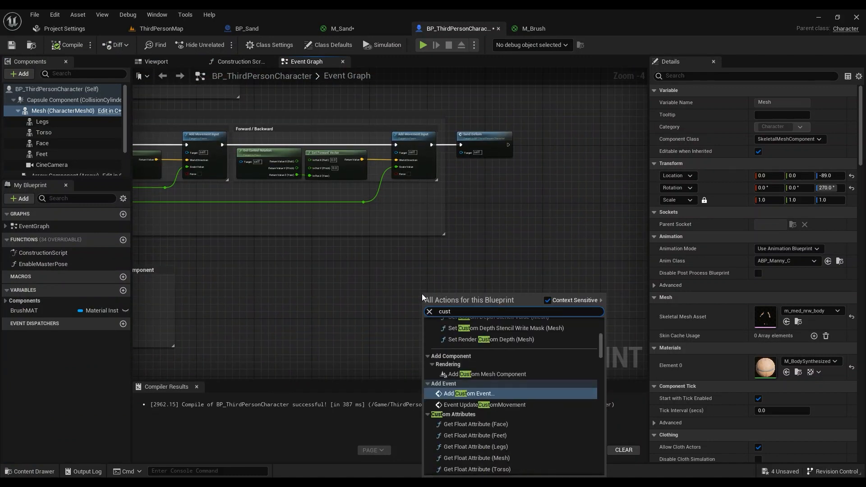
click(483, 391)
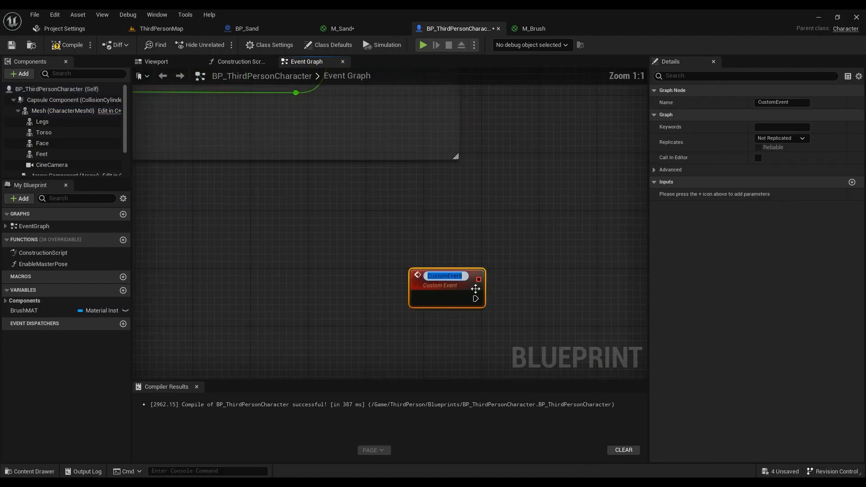
text(Something)
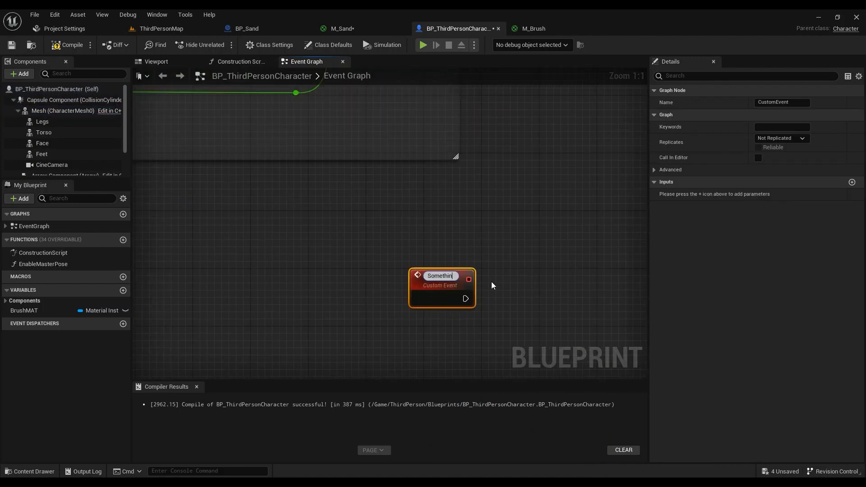
Step: Examine the existing Sand Deform custom event and the Sequence node it runs
right_drag(308, 287, 631, 104)
scroll(346, 273, down, 3)
right_drag(242, 289, 586, 189)
right_drag(261, 230, 441, 219)
scroll(412, 206, up, 3)
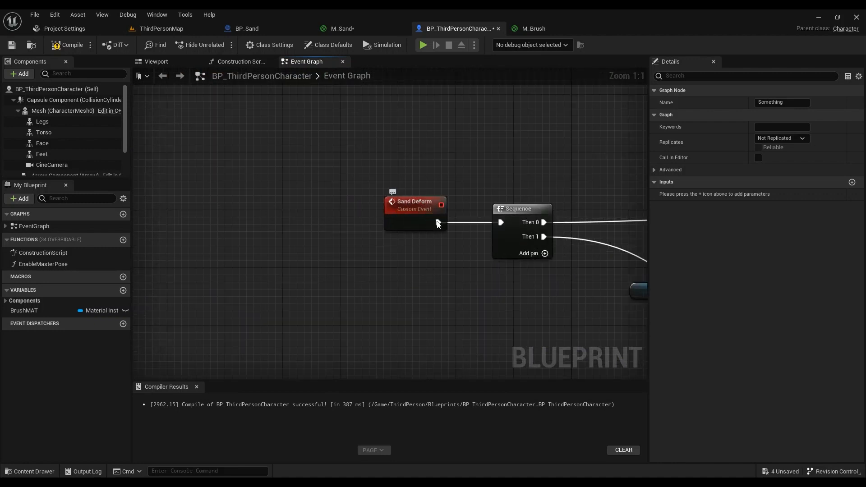
scroll(432, 219, down, 3)
scroll(426, 219, up, 3)
Step: Insert a call to the Something event after the Forward / Backward Add Movement Input node
scroll(604, 169, down, 4)
right_drag(604, 168, 411, 232)
right_drag(579, 185, 486, 230)
scroll(434, 220, up, 3)
drag(374, 187, 429, 252)
text(s)
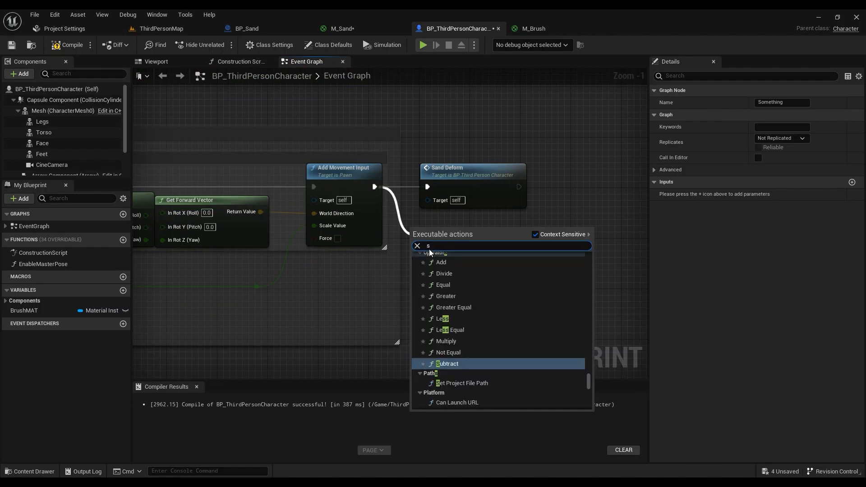
text(omet)
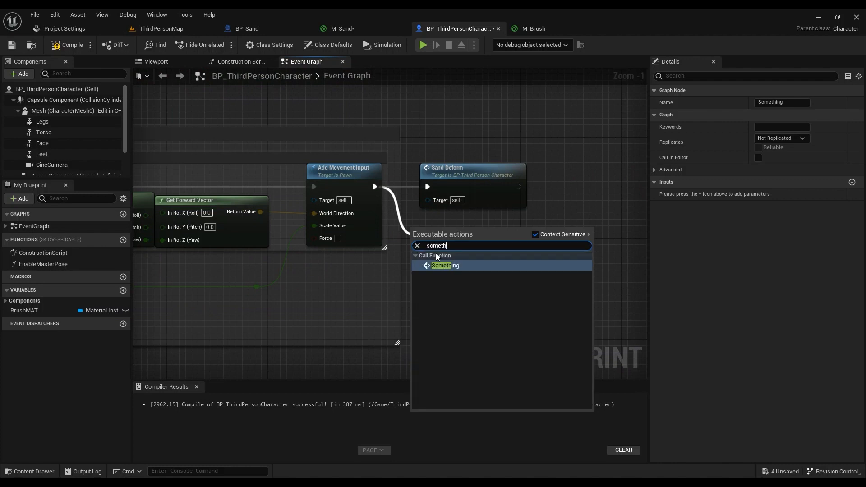
text(h)
click(459, 266)
Step: Examine the Movement Input section from the IA_Move event through to the event calls at its end
scroll(376, 287, down, 3)
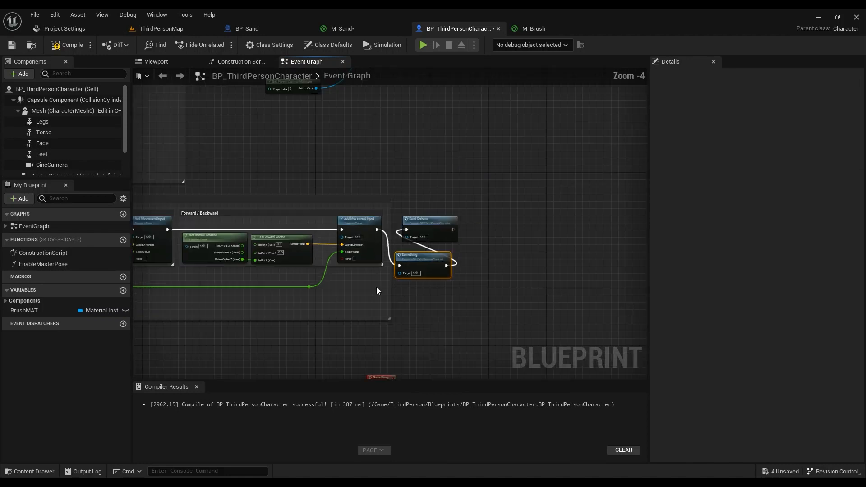
right_drag(275, 277, 232, 246)
scroll(381, 230, up, 4)
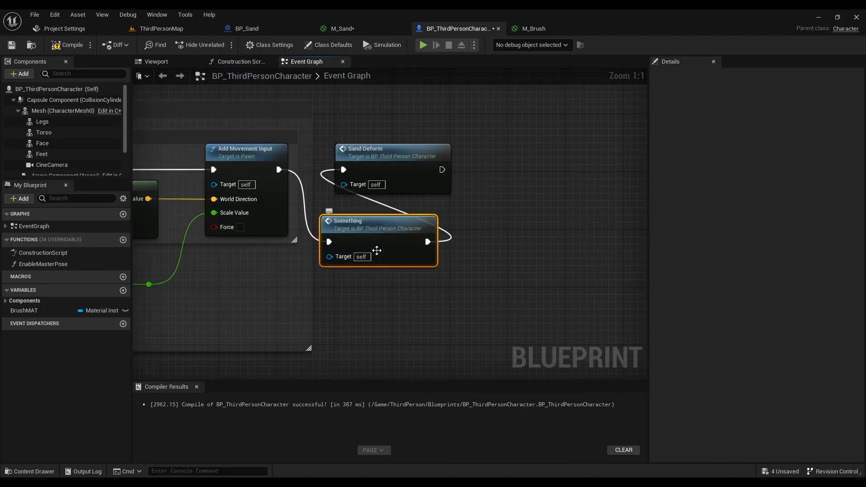
scroll(352, 264, down, 2)
scroll(214, 308, down, 4)
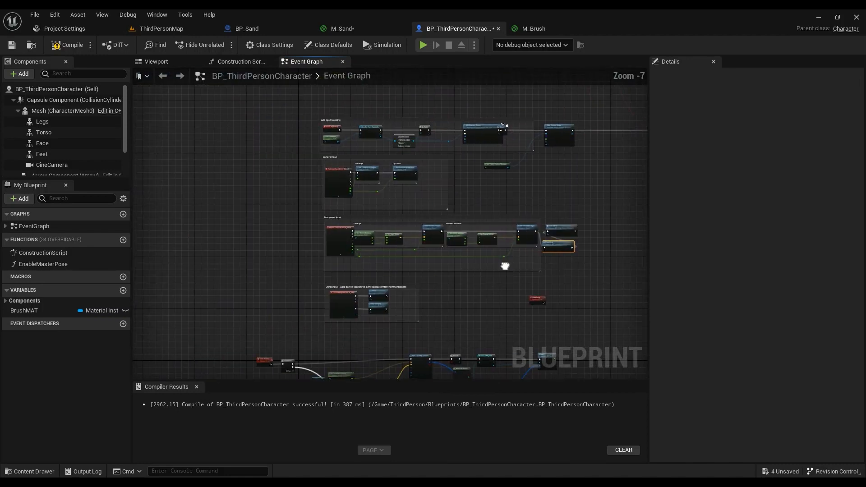
scroll(391, 225, up, 3)
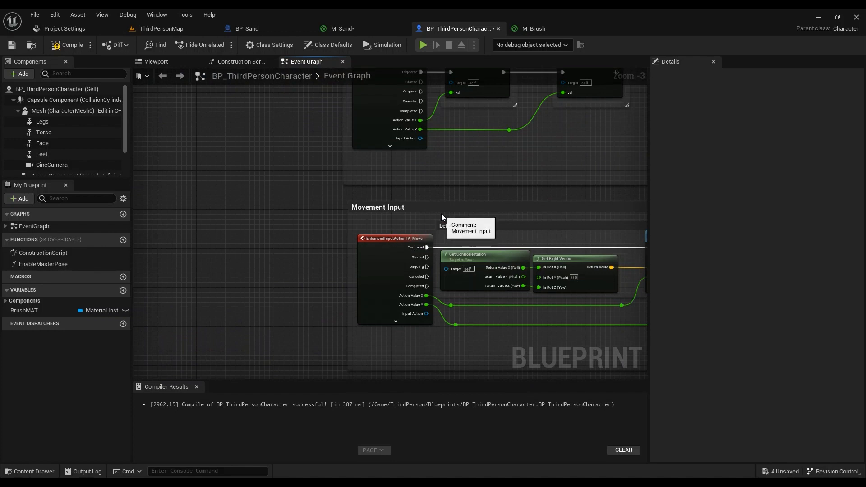
right_drag(533, 207, 271, 214)
scroll(271, 214, down, 2)
right_drag(498, 286, 326, 265)
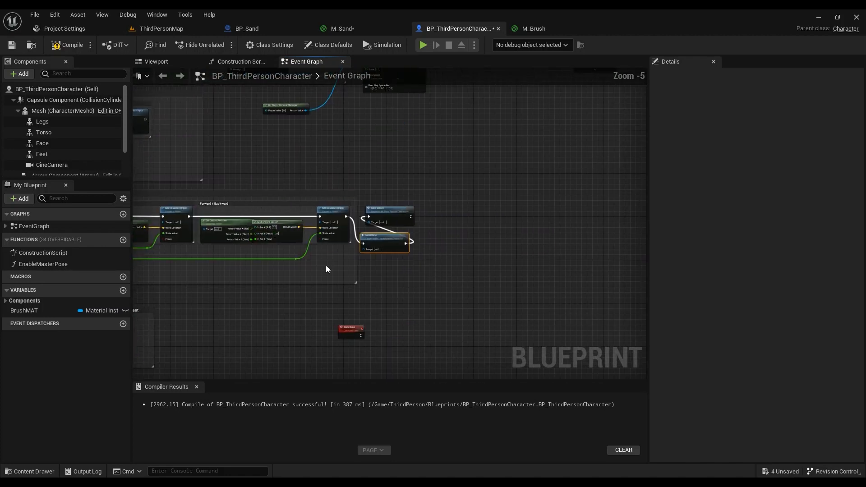
Step: Reconnect the Forward / Backward Add Movement Input directly to the Sand Deform call and delete the Something call
scroll(383, 246, up, 4)
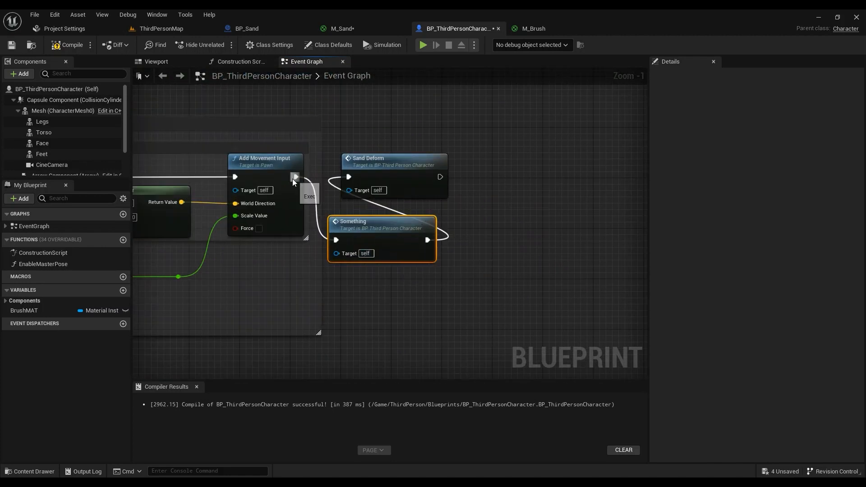
drag(294, 177, 348, 177)
click(342, 225)
key(Delete)
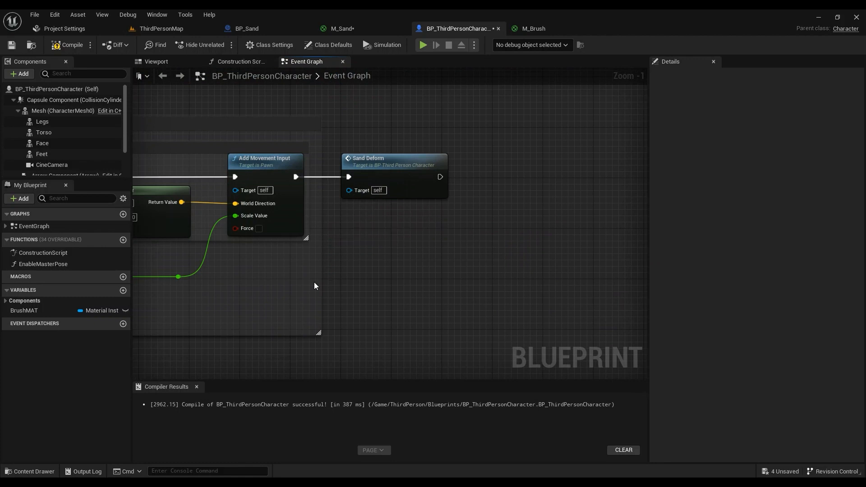
Step: Review how the Sand Deform call leads to its custom event, Sequence and foot_r socket trace
scroll(304, 280, down, 4)
scroll(313, 242, up, 5)
scroll(337, 293, down, 3)
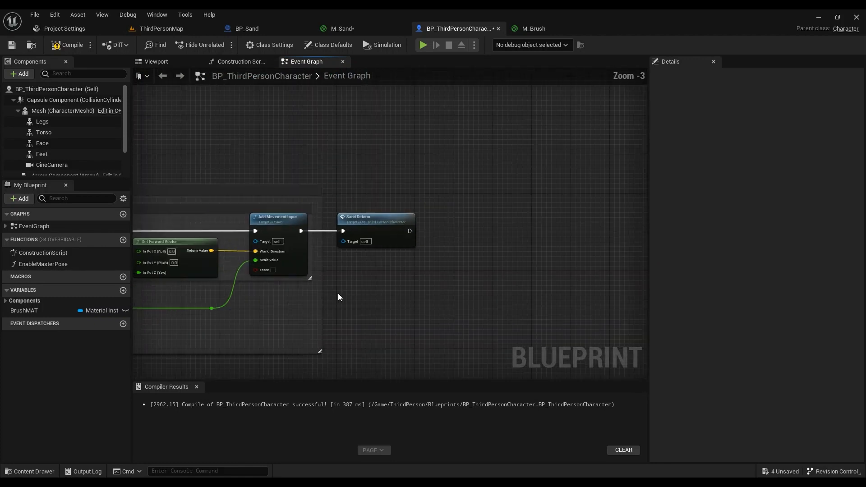
scroll(337, 293, down, 1)
right_drag(272, 324, 643, 90)
right_drag(297, 270, 405, 215)
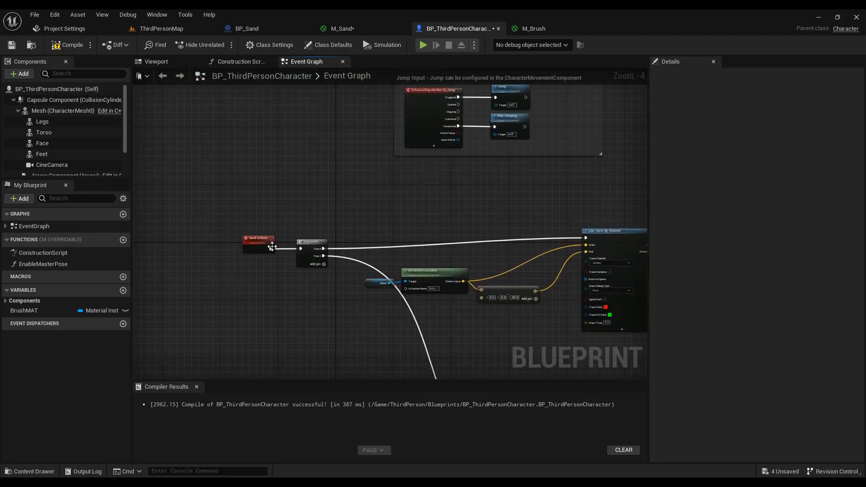
scroll(271, 246, up, 4)
click(277, 232)
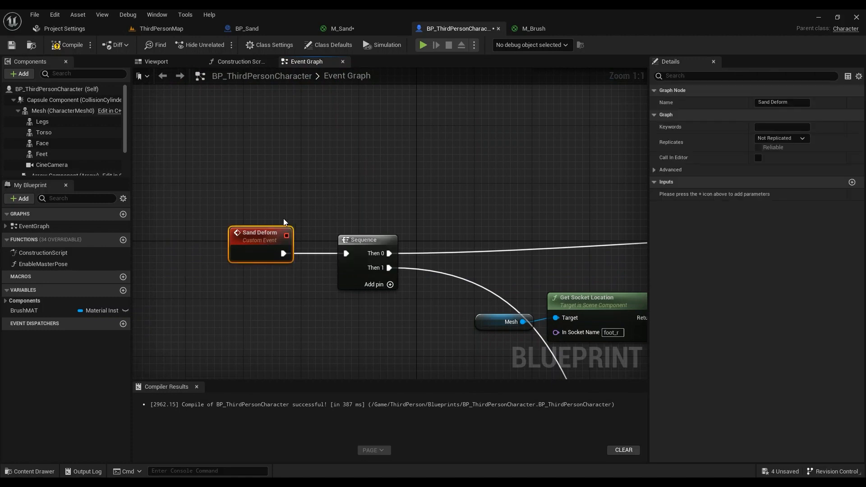
right_drag(325, 215, 257, 195)
click(251, 168)
right_drag(260, 156, 245, 192)
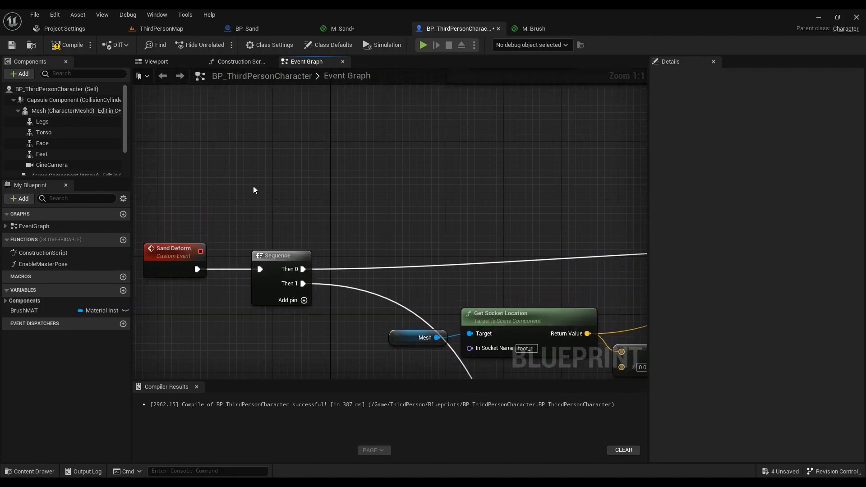
right_click(253, 189)
text(sequ)
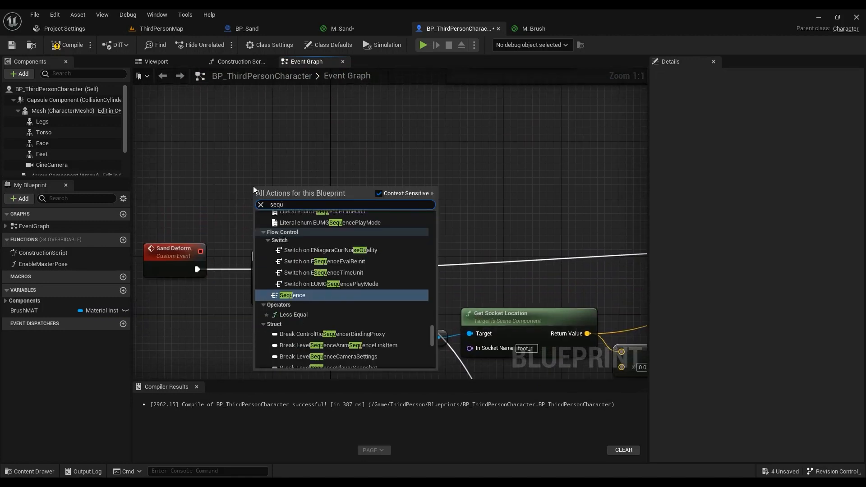
key(Return)
Step: Add a Line Trace By Channel node above the existing foot_r trace nodes and enable its Trace Complex option
scroll(325, 271, down, 3)
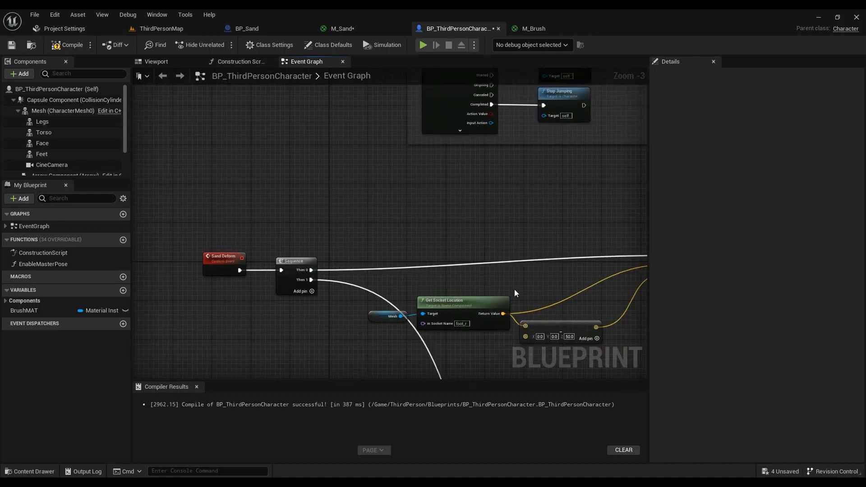
right_drag(514, 289, 350, 280)
right_click(374, 186)
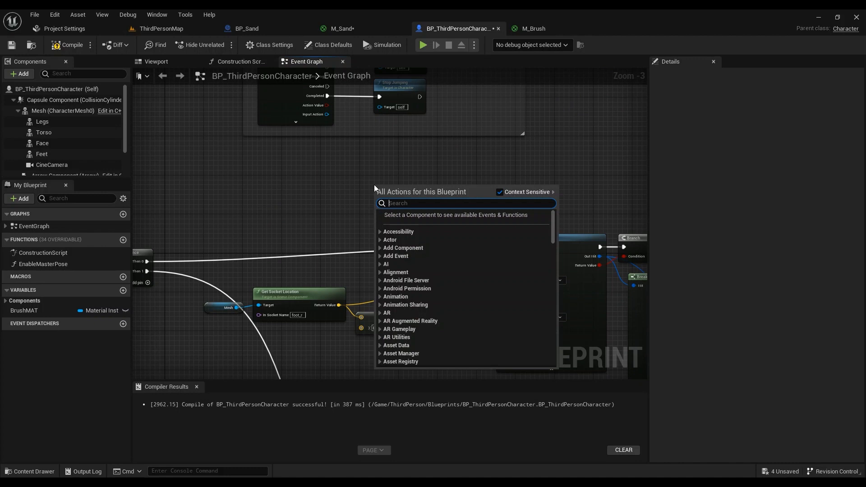
text(linetrace)
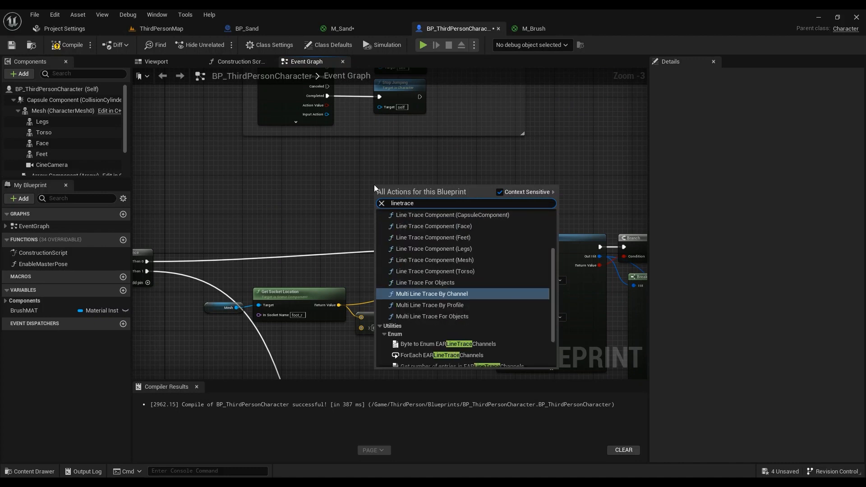
scroll(469, 281, up, 3)
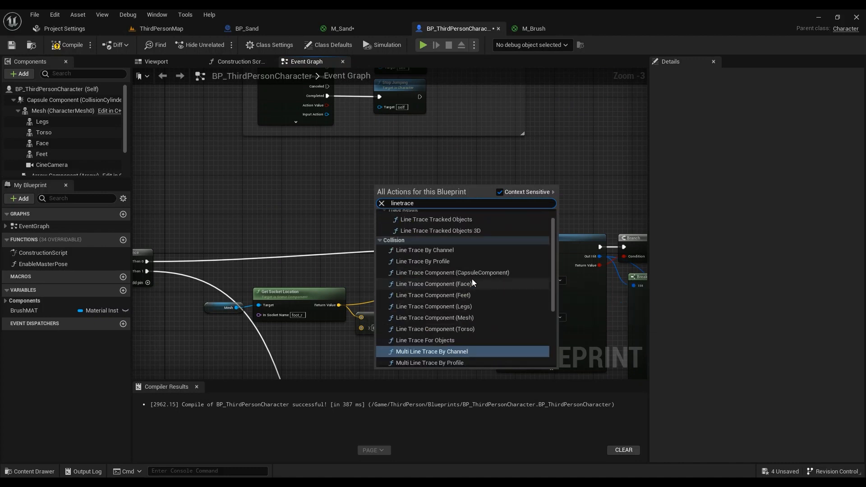
click(445, 250)
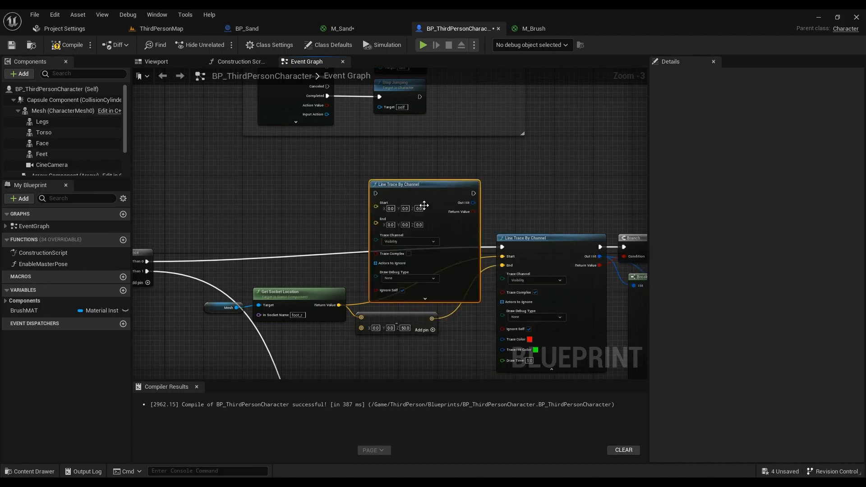
drag(424, 206, 399, 162)
scroll(359, 192, up, 3)
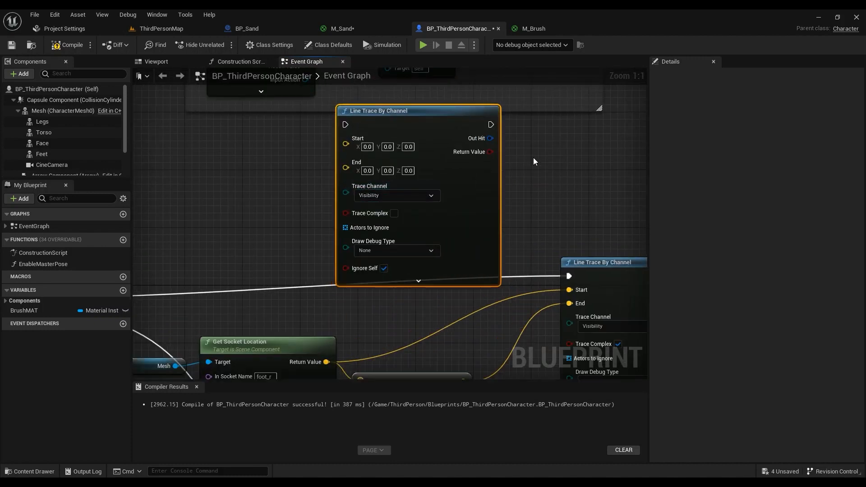
click(394, 213)
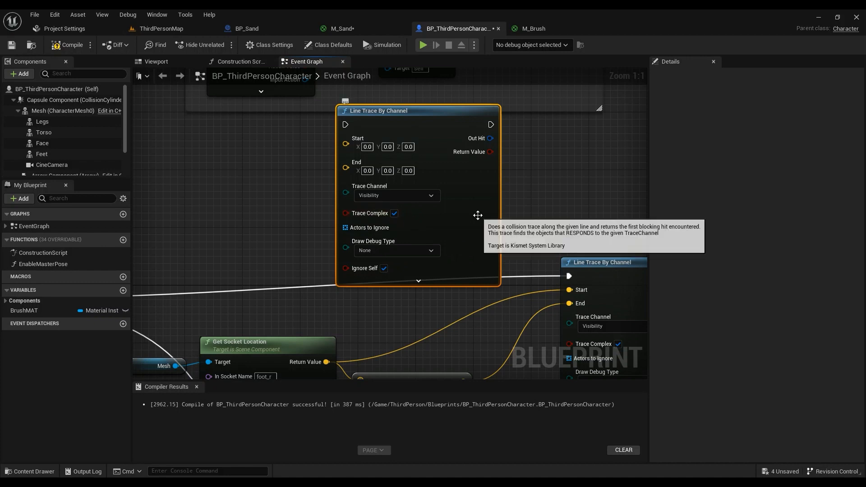
Step: Delete the extra Line Trace By Channel node above the foot_r trace and review the existing trace nodes
key(Delete)
right_drag(500, 258, 502, 132)
scroll(475, 180, down, 2)
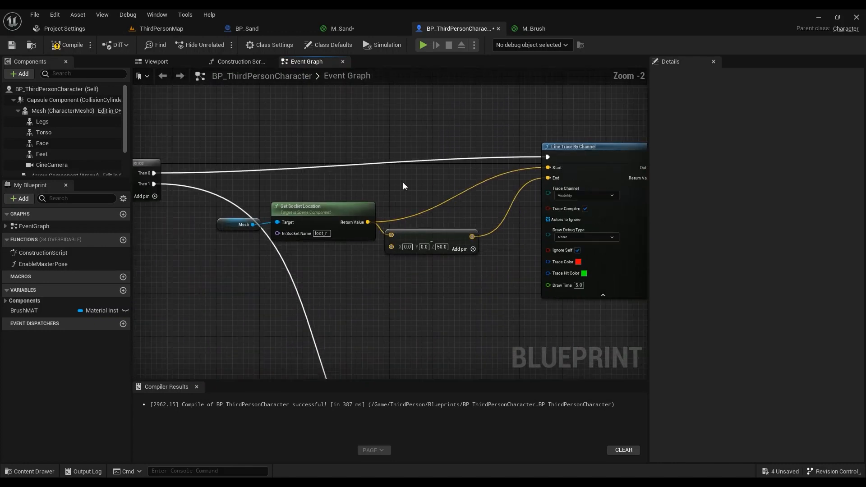
right_drag(402, 182, 467, 209)
mouse_move(541, 209)
right_down()
mouse_move(478, 209)
mouse_move(432, 193)
right_up()
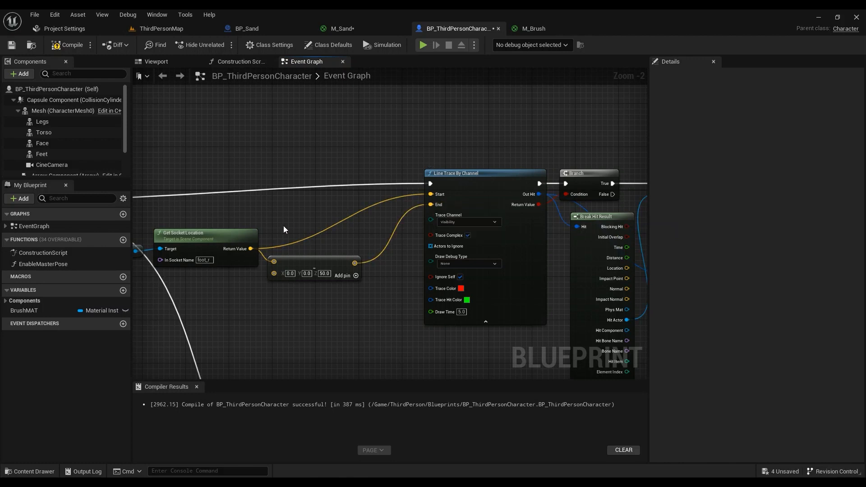
right_drag(284, 230, 353, 228)
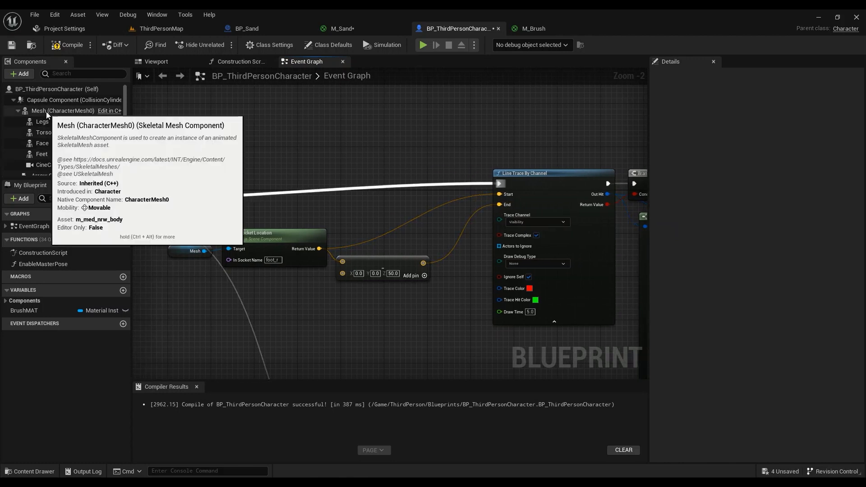
Step: Add a Mesh reference with a Get Socket Location node above the existing foot_r socket nodes
drag(46, 112, 277, 160)
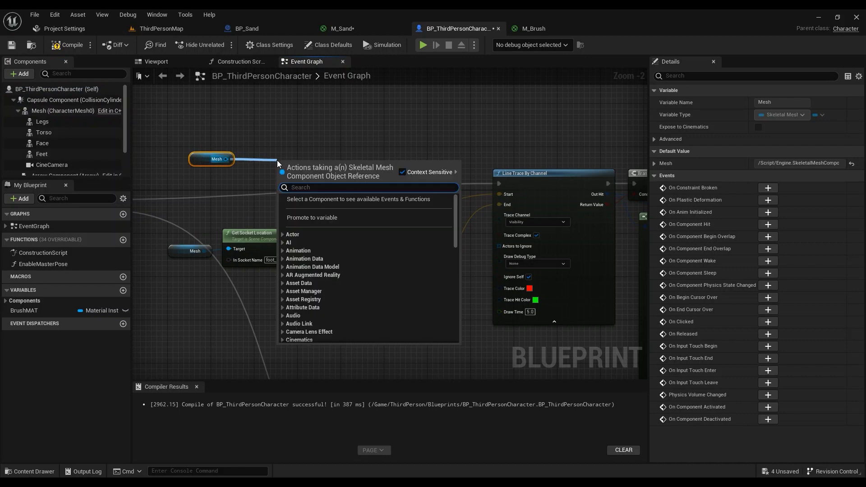
text(getsocke)
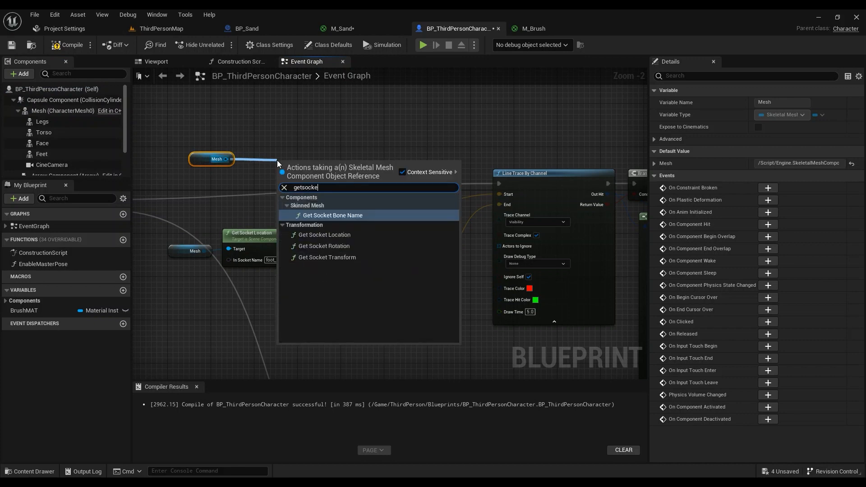
click(324, 234)
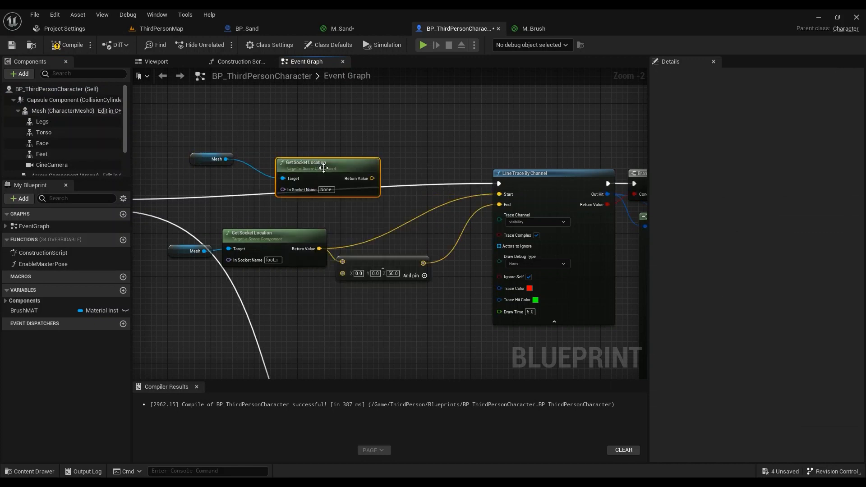
drag(323, 168, 292, 152)
Step: Open the character mesh's m_med_nrw_body skeletal mesh and copy the name of the foot_l bone
click(63, 110)
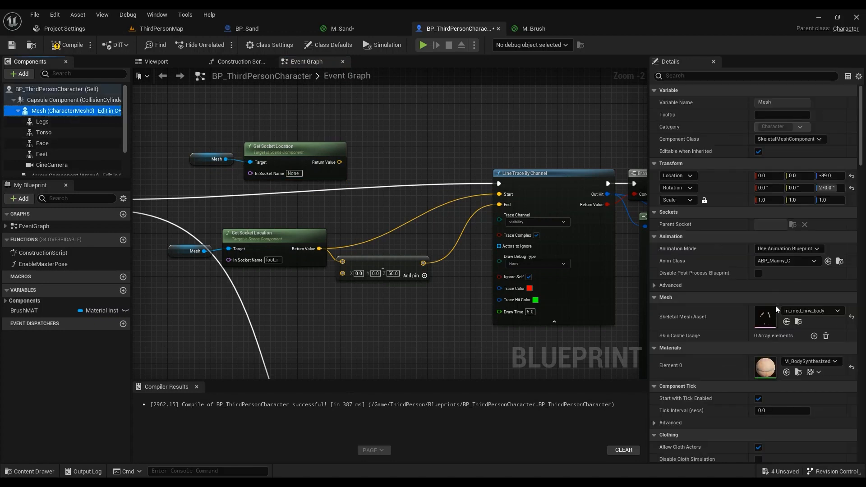
double_click(768, 317)
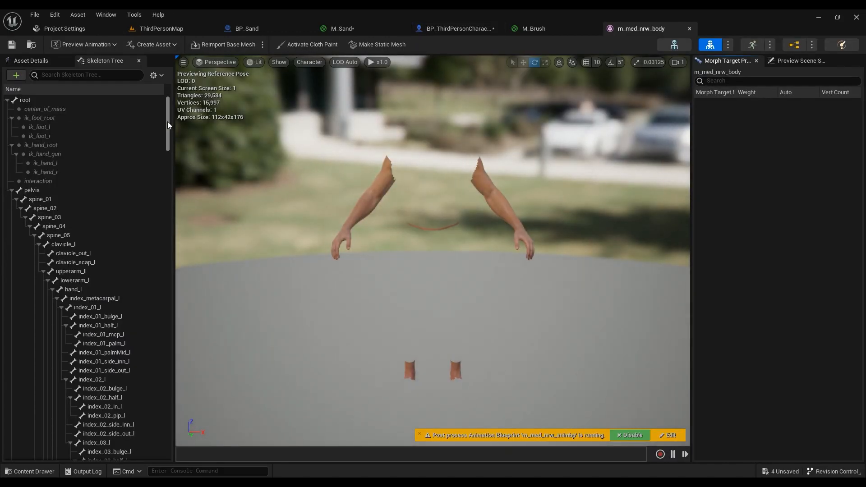
right_drag(439, 334, 436, 406)
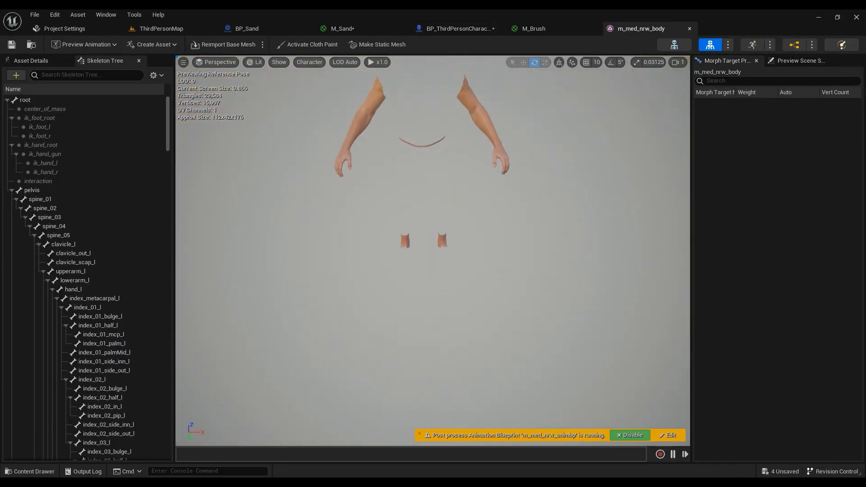
scroll(377, 287, up, 6)
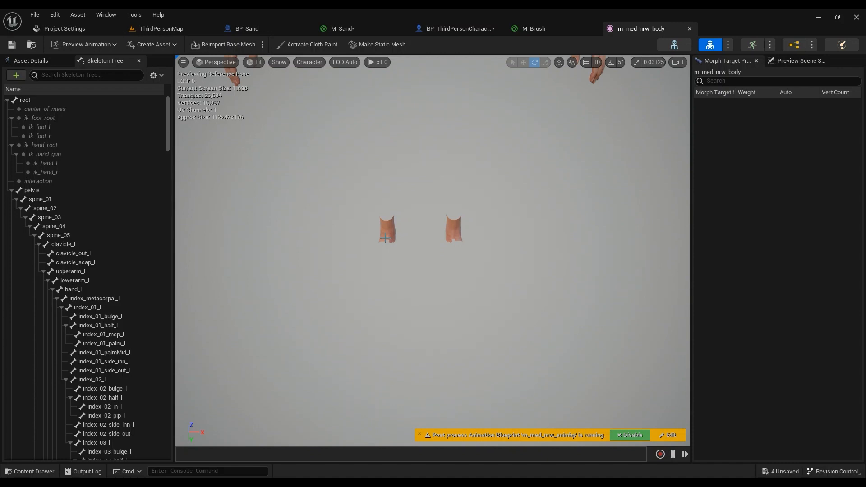
drag(168, 127, 157, 371)
scroll(62, 384, down, 1)
click(43, 391)
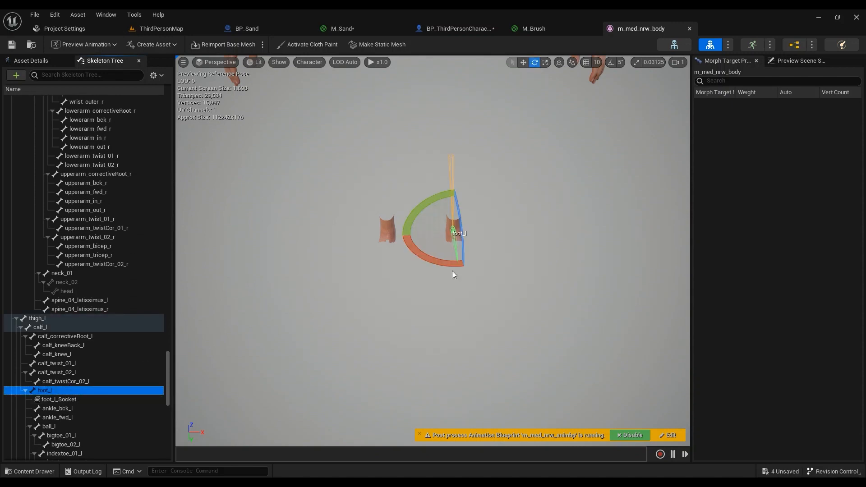
right_click(43, 391)
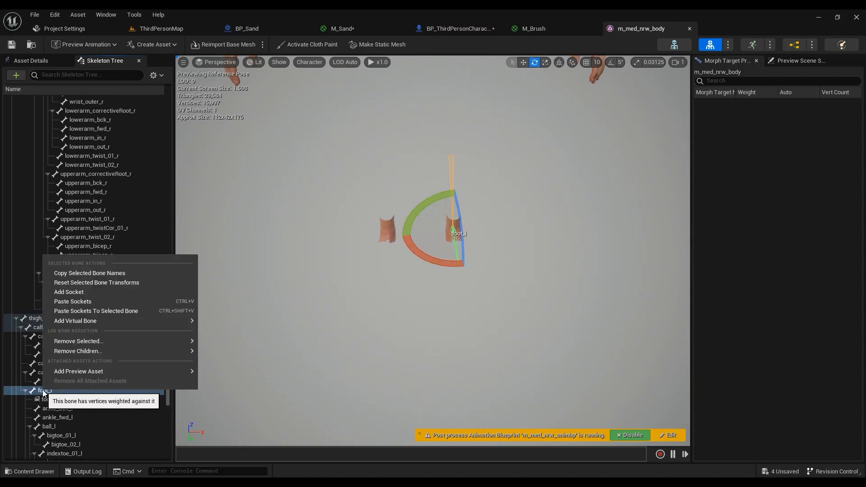
click(99, 273)
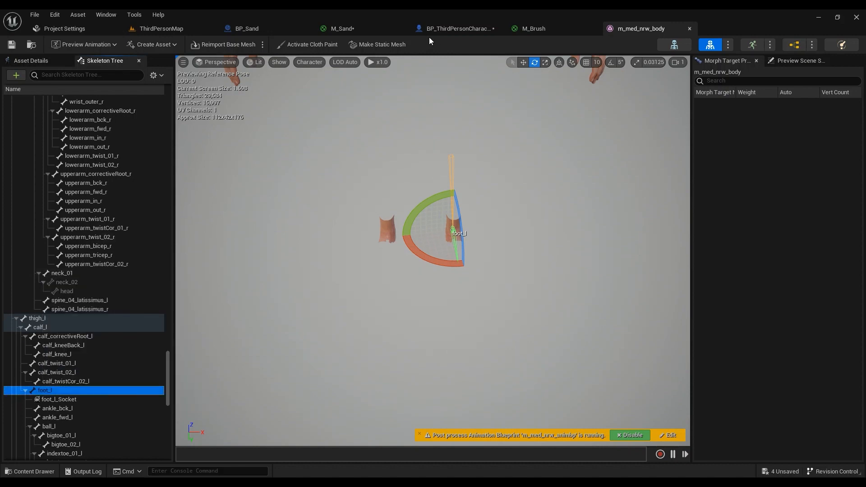
Step: Return to BP_ThirdPersonCharacter and set the new Get Socket Location node's In Socket Name to foot_l
click(445, 29)
click(294, 174)
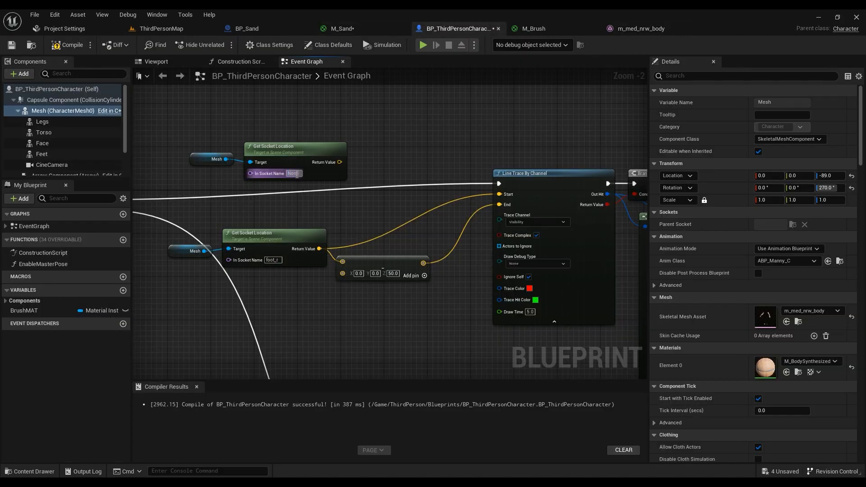
key(ctrl+v)
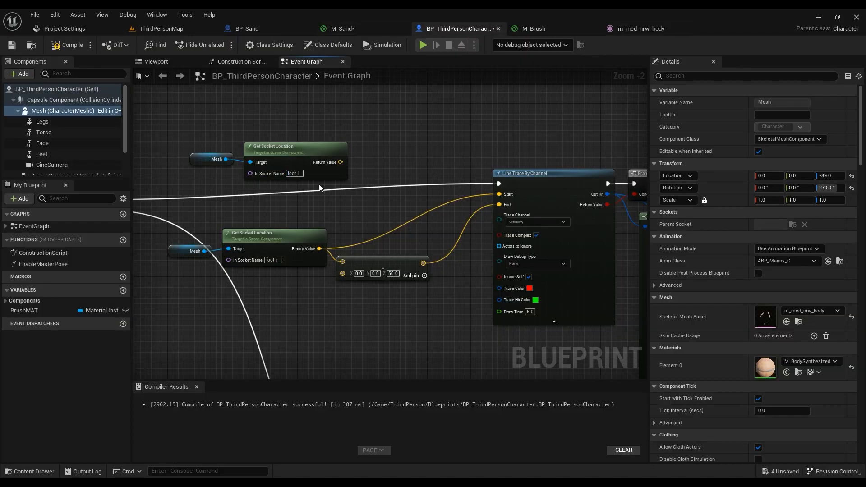
Step: Review the Sequence and foot_r socket nodes, and delete the extra foot_l Get Socket Location node with its Mesh reference
scroll(271, 228, up, 2)
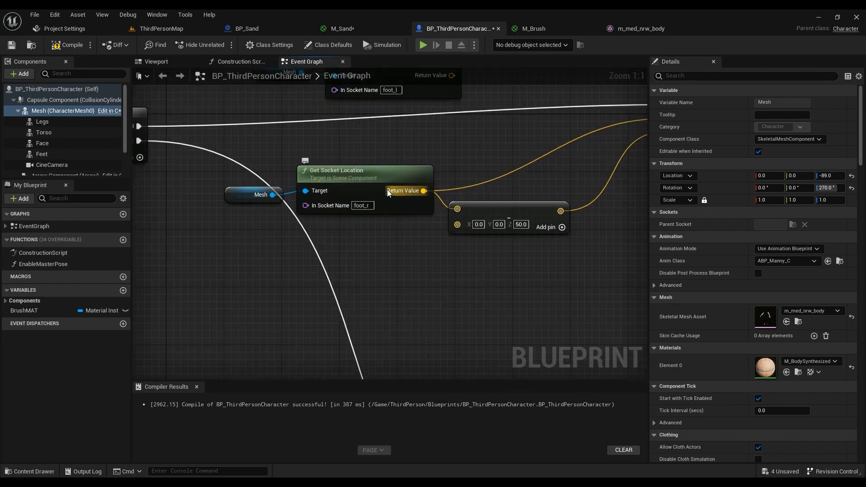
scroll(239, 199, down, 3)
right_drag(153, 148, 238, 153)
scroll(238, 153, up, 3)
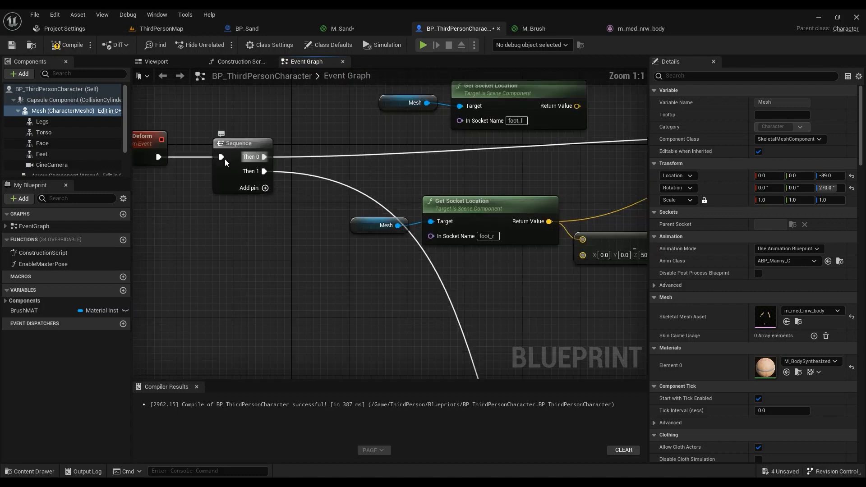
right_drag(527, 177, 385, 231)
drag(485, 116, 259, 190)
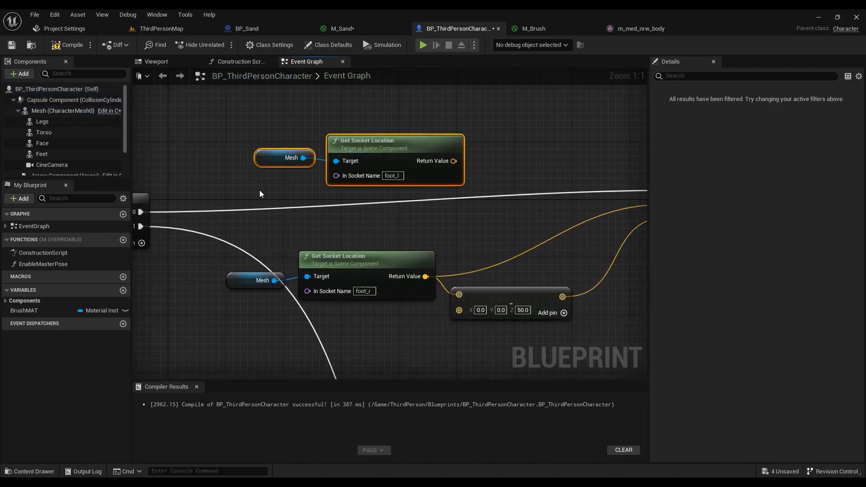
key(Delete)
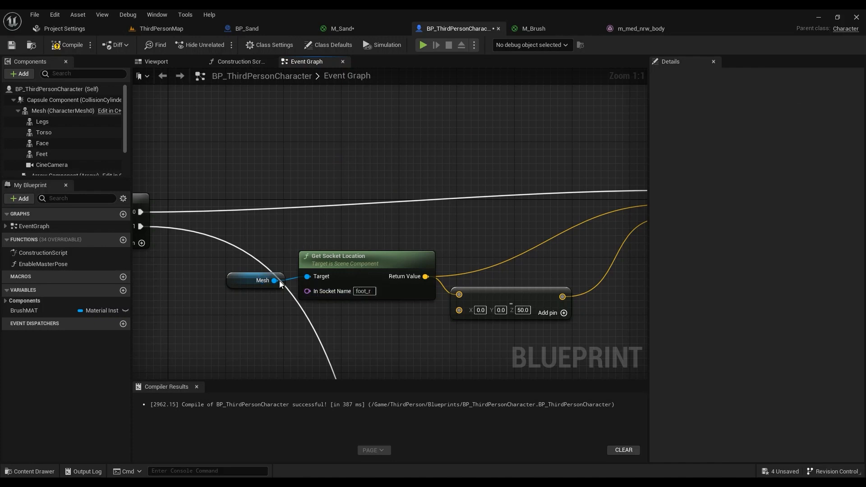
Step: Link the foot_r socket location to the trace Start and add a second Subtract node from it with Z 50
mouse_move(492, 242)
right_down()
mouse_move(392, 224)
mouse_move(396, 200)
right_up()
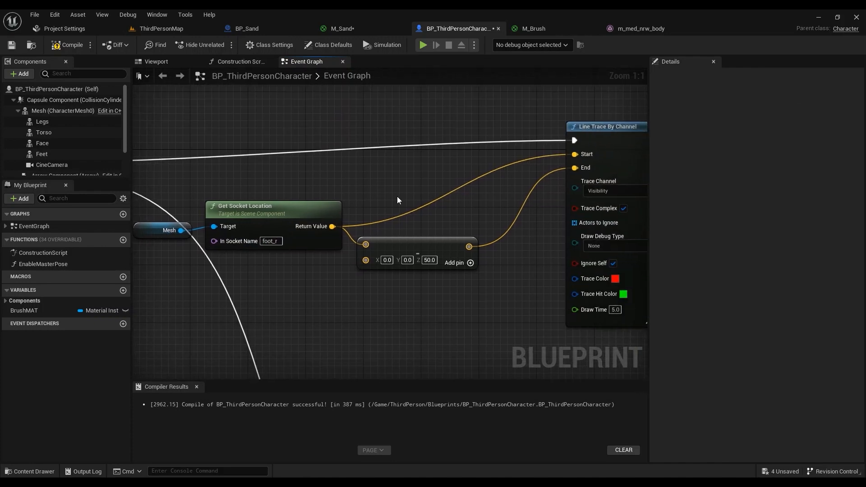
mouse_move(333, 226)
mouse_down()
mouse_move(493, 171)
mouse_move(581, 154)
mouse_up()
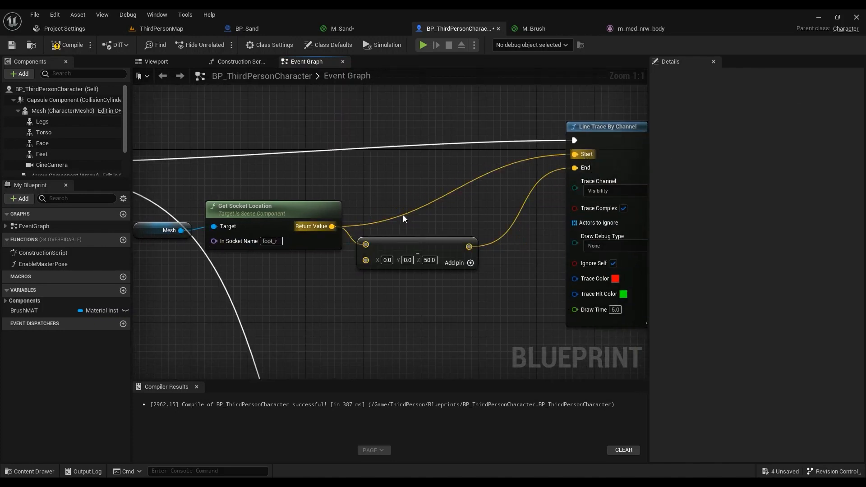
drag(333, 227, 376, 318)
text(subtr)
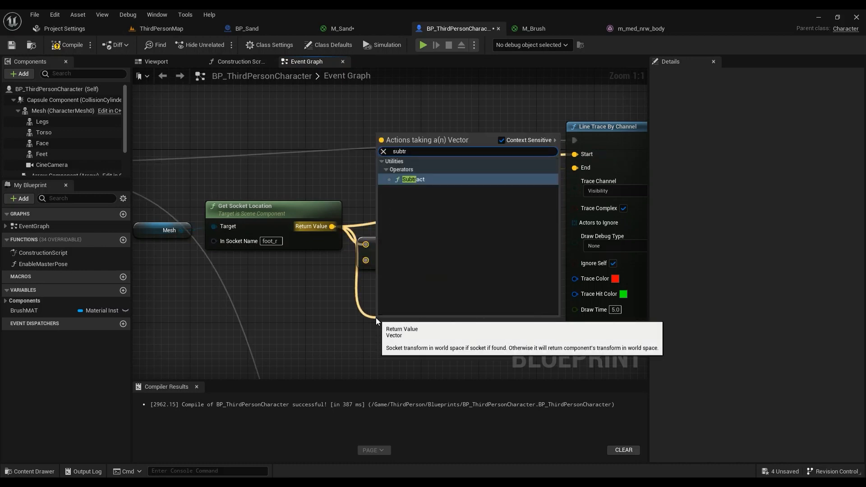
key(Return)
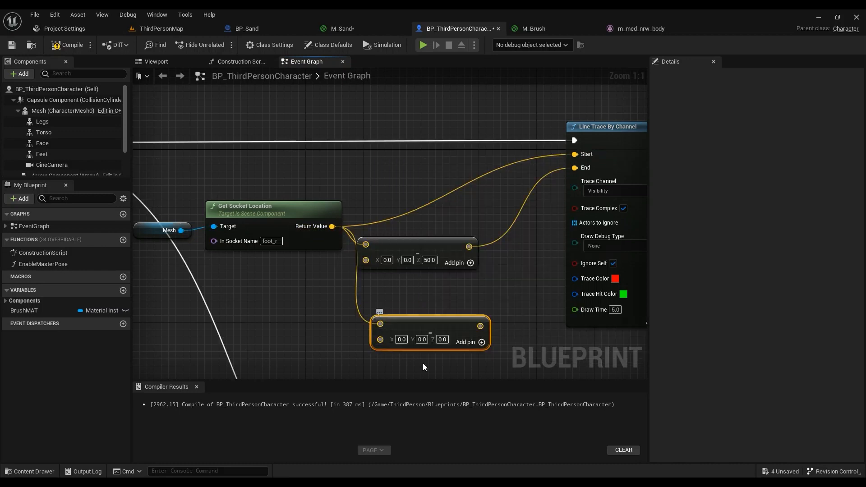
click(442, 339)
text(50)
key(Return)
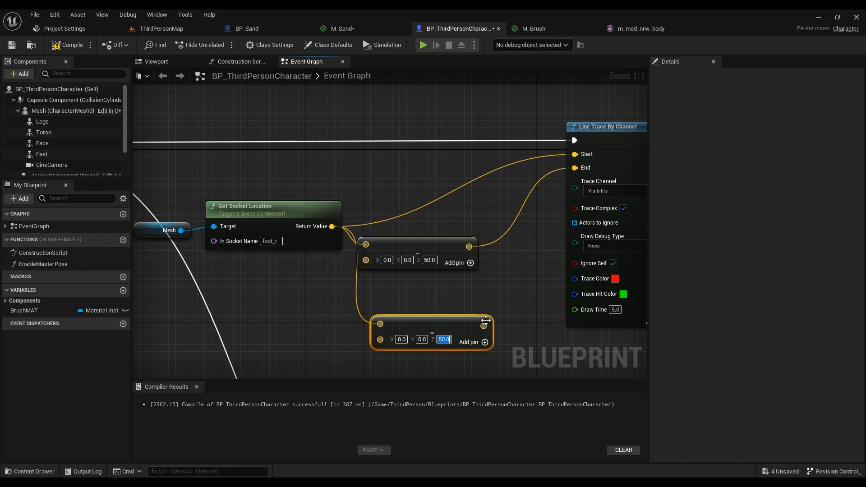
Step: Try linking the second Subtract node to the trace End, undo the link and delete the node
drag(484, 325, 578, 170)
key(ctrl+z)
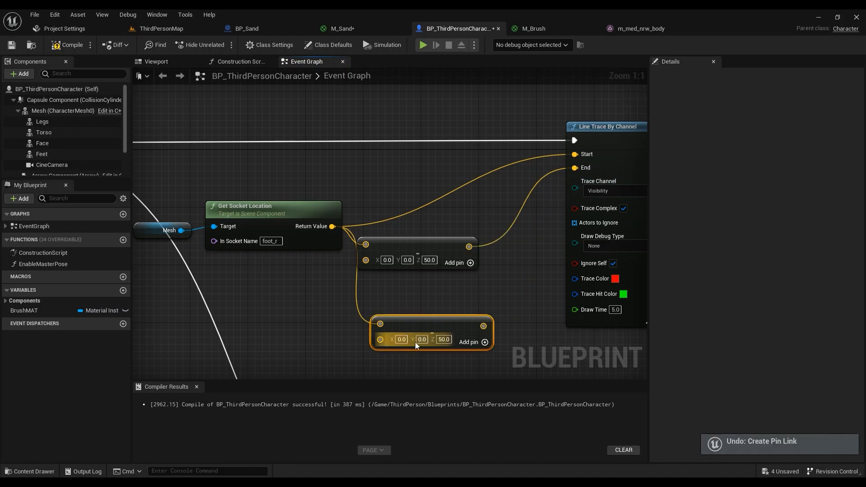
key(Delete)
Step: View the Draw Debug Type options of the foot_r Line Trace By Channel node without changing the selection
right_drag(508, 291, 286, 287)
scroll(289, 292, down, 2)
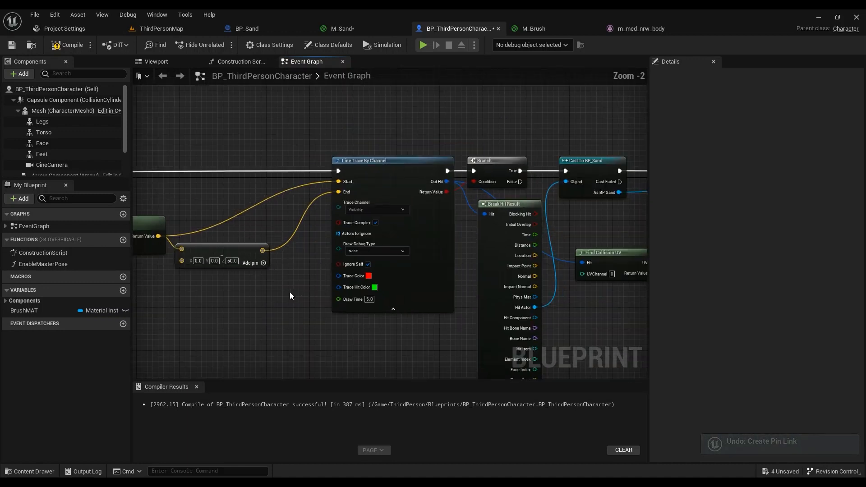
scroll(306, 287, up, 2)
click(397, 237)
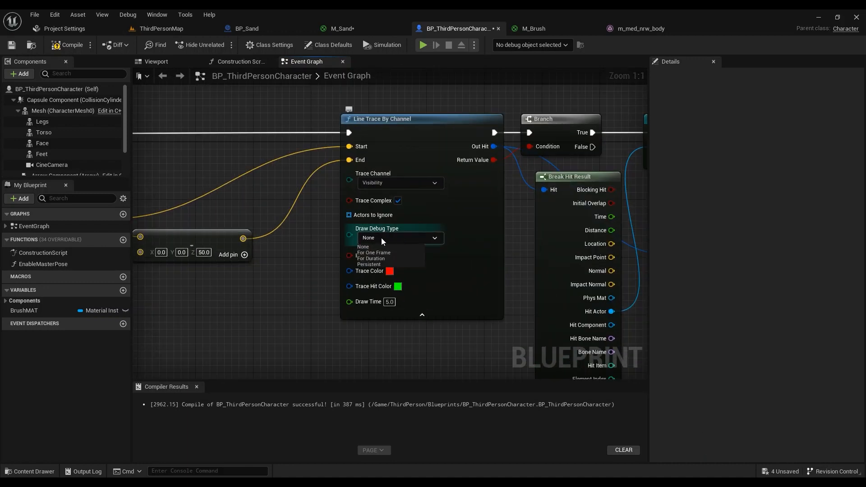
click(410, 364)
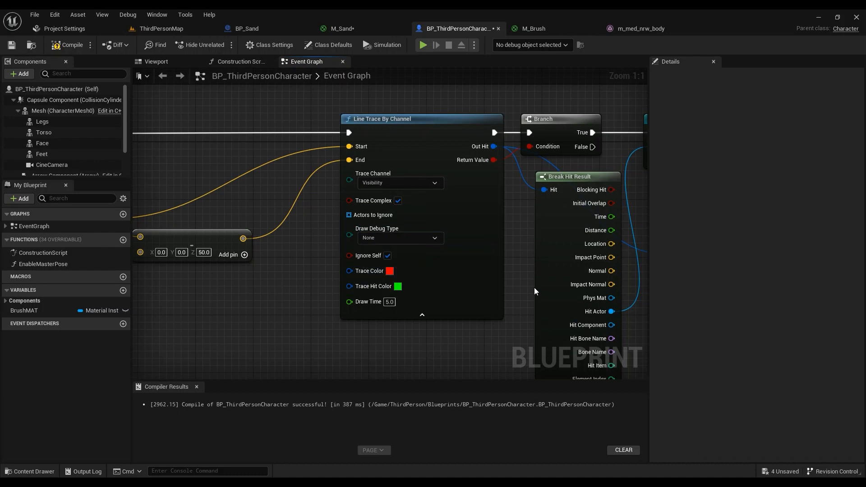
Step: Try adding a second Branch driven by the line trace's Return Value and delete it again
right_drag(533, 289, 302, 333)
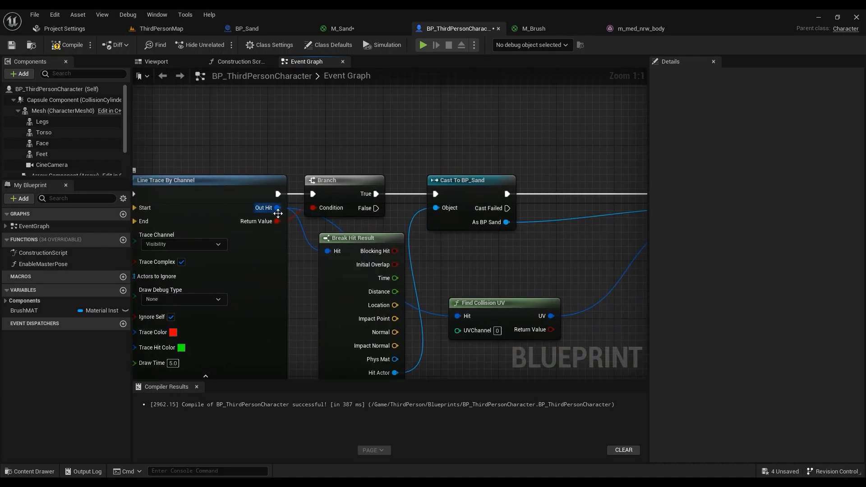
mouse_move(277, 221)
mouse_down()
mouse_move(324, 143)
mouse_move(310, 114)
mouse_up()
text(branch)
key(Return)
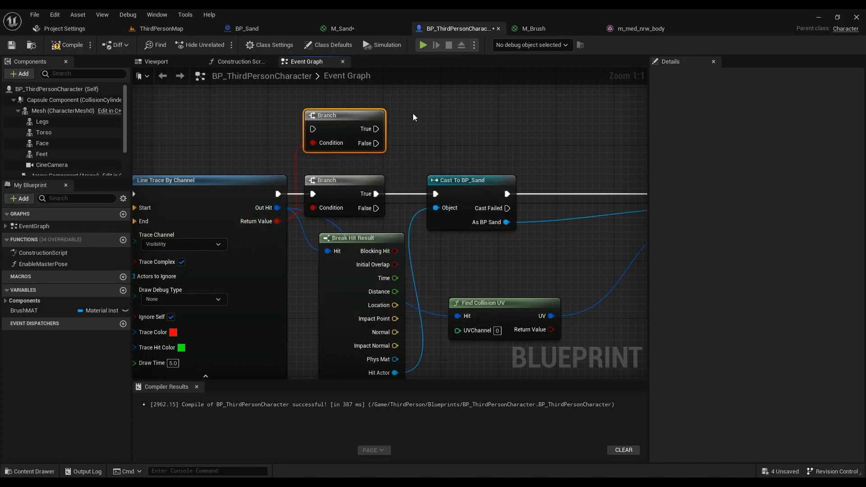
key(Delete)
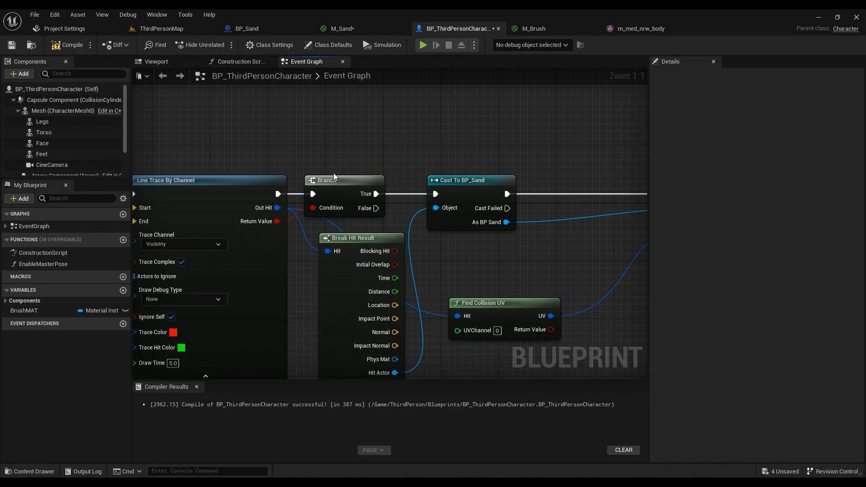
Step: Try adding a second Break Hit Result from the line trace's Out Hit and delete it again
drag(277, 208, 382, 138)
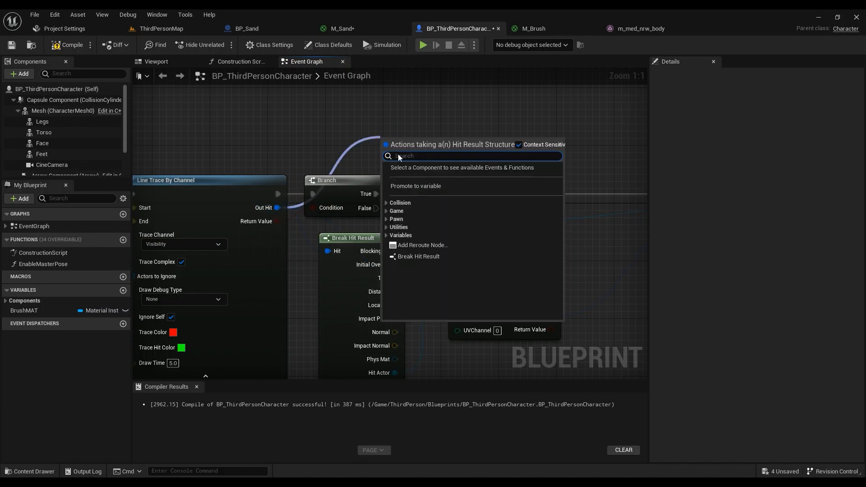
click(422, 256)
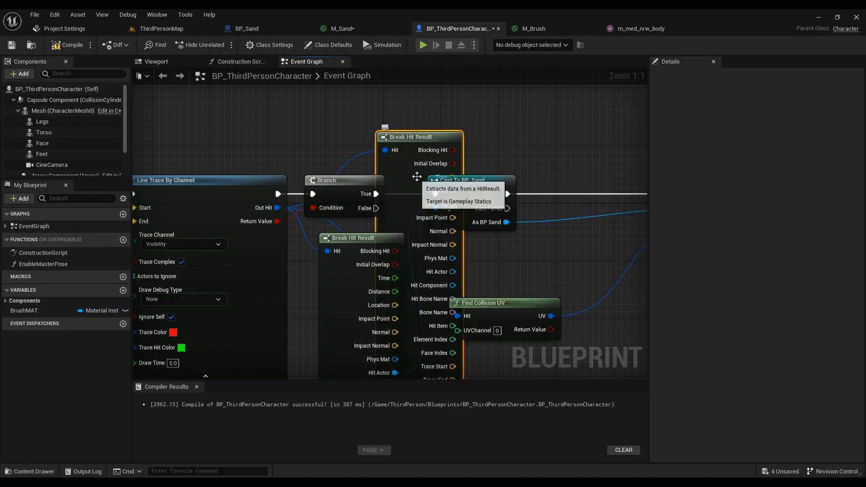
drag(416, 176, 560, 162)
right_drag(586, 136, 480, 162)
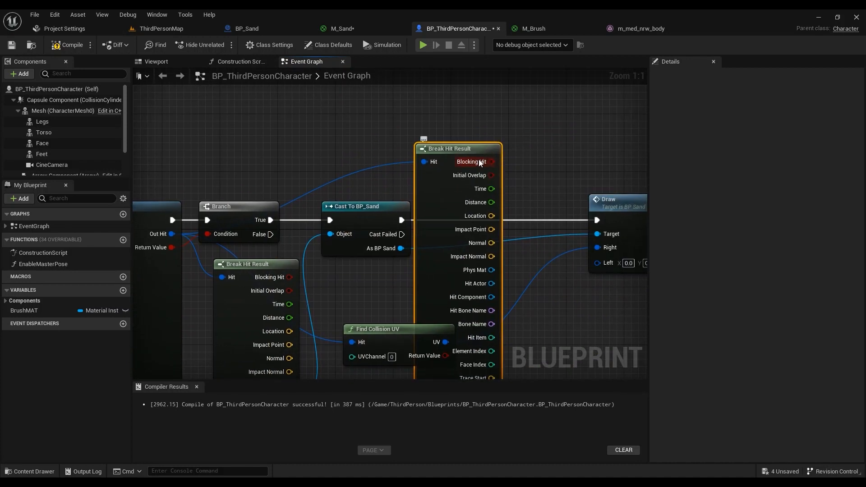
key(Delete)
Step: Try adding a second Cast To BP_Sand from the Break Hit Result's Hit Actor and delete it again
right_drag(385, 257, 423, 158)
drag(326, 301, 437, 329)
text(cast b)
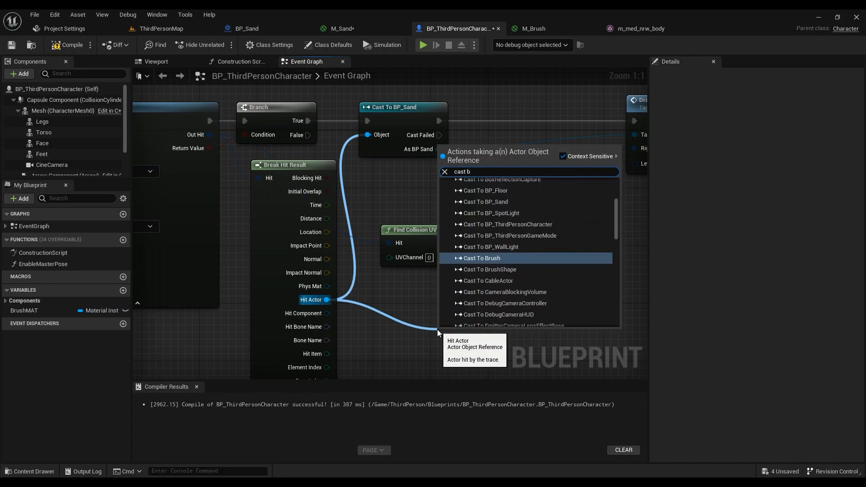
key(BackSpace)
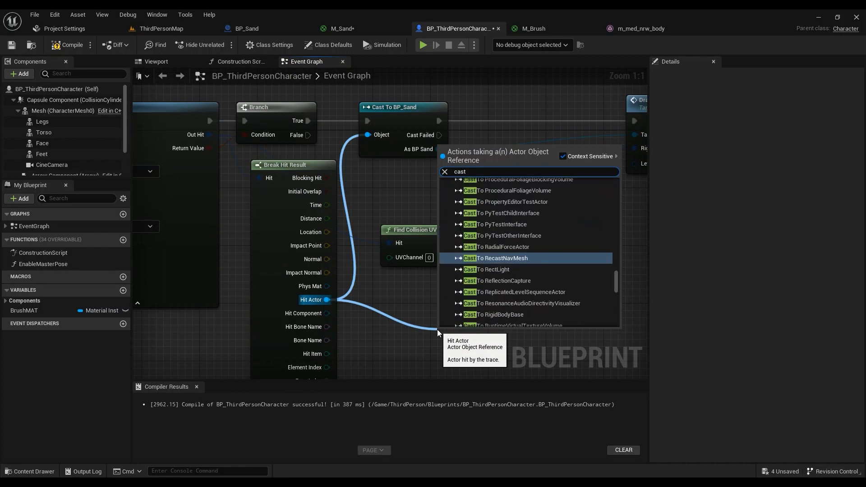
text(to bp sa)
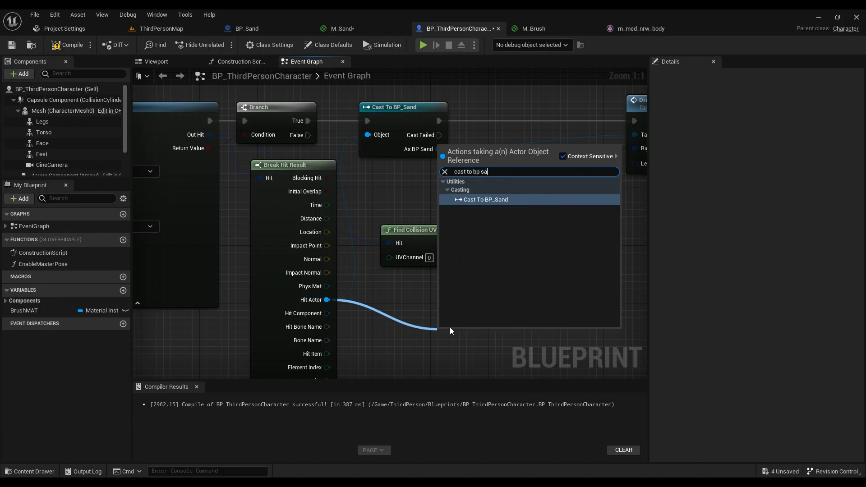
click(503, 199)
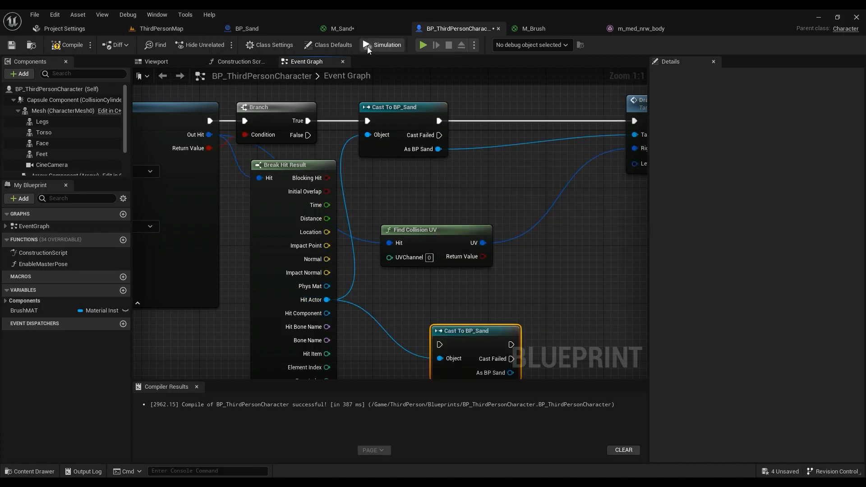
click(270, 27)
click(159, 63)
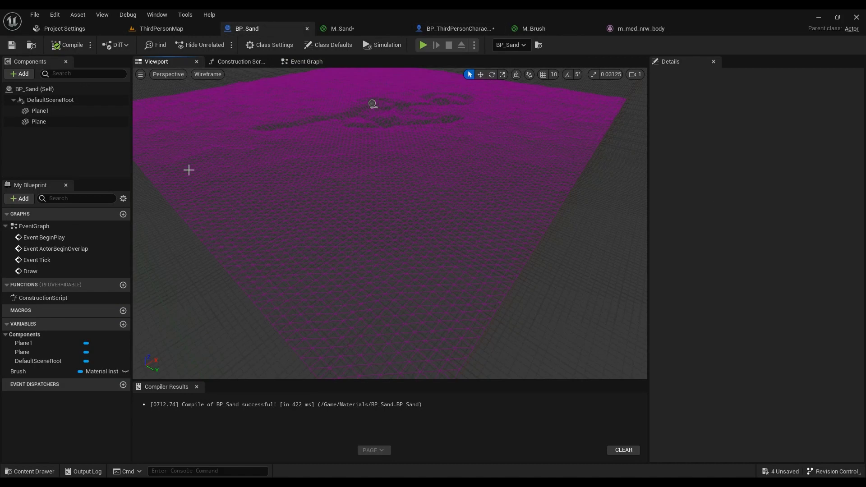
click(460, 28)
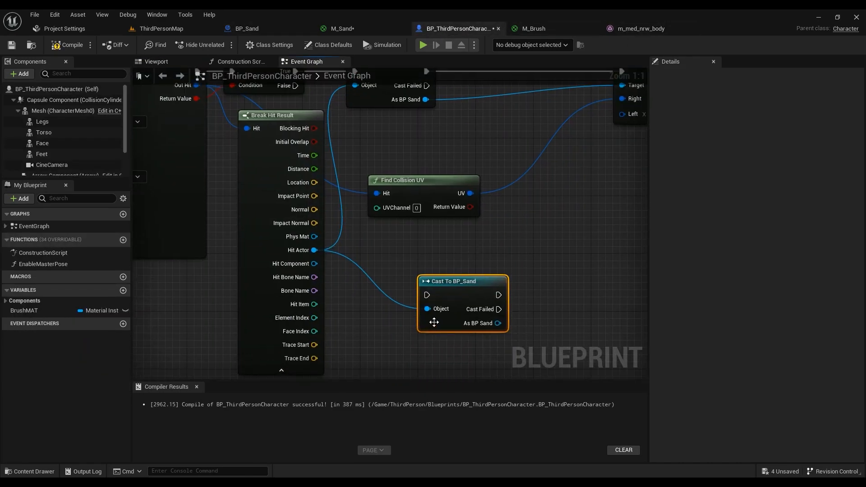
key(Delete)
Step: Examine BP_Sand's Draw custom event and how the character's trace, Branch and cast lead to the Draw call
right_drag(486, 139, 407, 241)
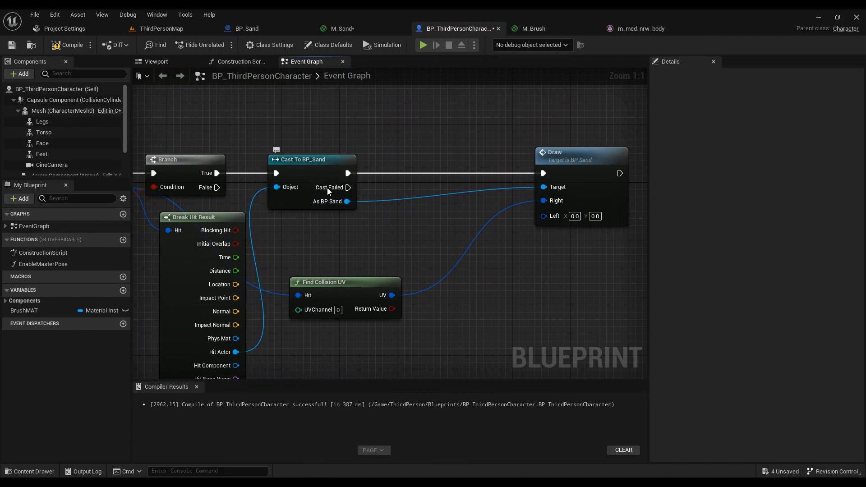
click(249, 29)
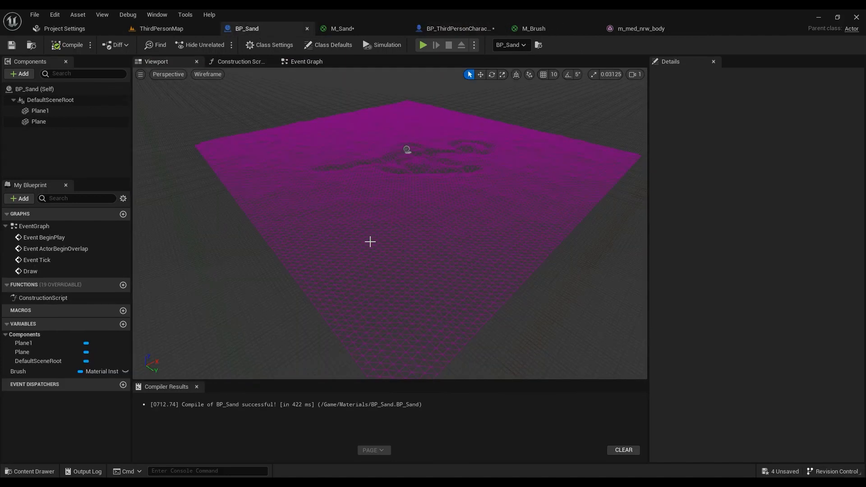
click(300, 62)
scroll(279, 228, up, 3)
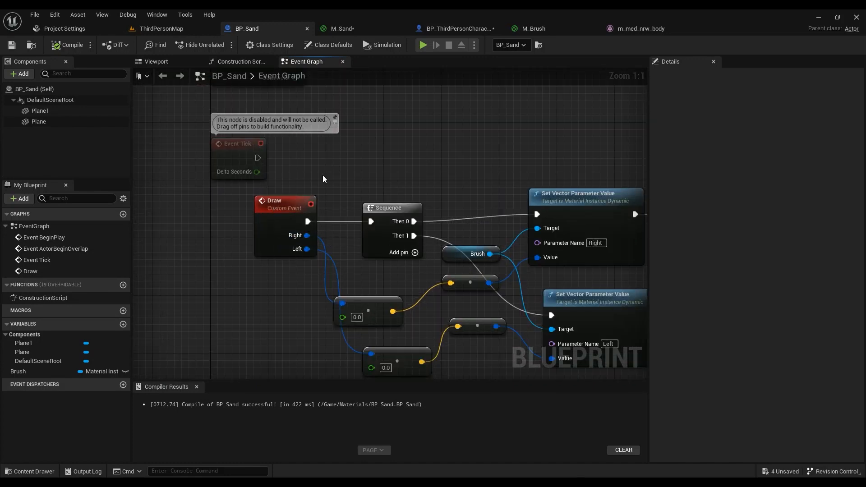
scroll(297, 246, down, 2)
right_drag(447, 226, 396, 206)
click(465, 29)
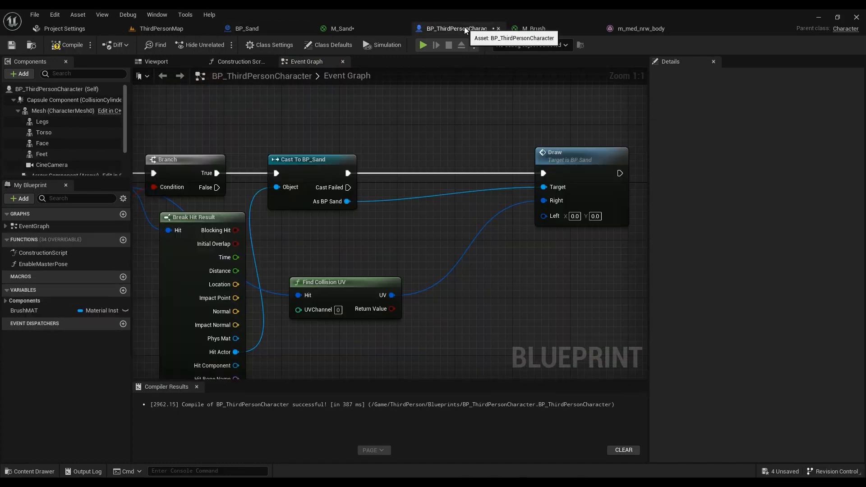
mouse_move(259, 159)
right_down()
mouse_move(559, 206)
mouse_move(467, 156)
right_up()
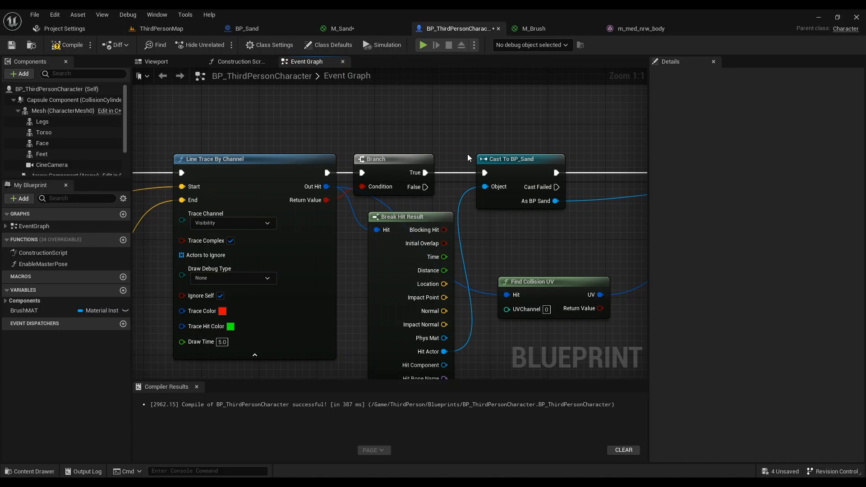
mouse_move(467, 156)
right_down()
mouse_move(345, 195)
mouse_move(306, 197)
right_up()
right_drag(426, 217, 283, 203)
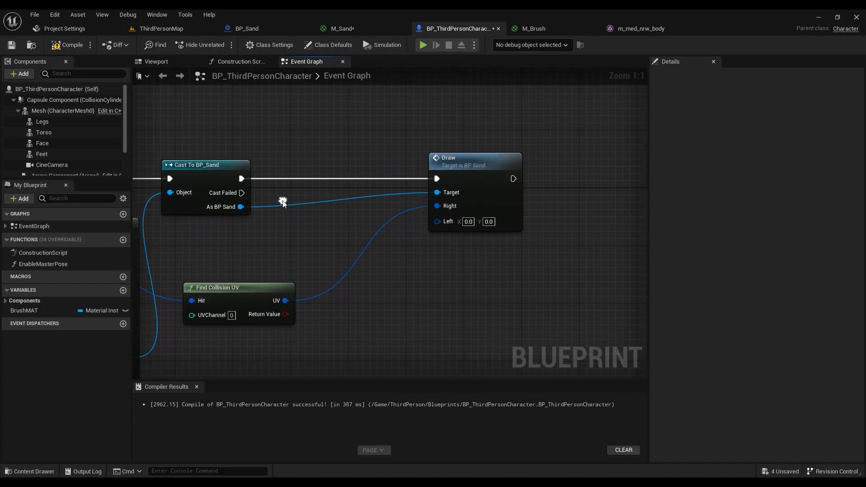
Step: Search the actions from the cast's As BP Sand output for the Draw call and dismiss the list
mouse_move(527, 150)
mouse_down()
mouse_move(386, 265)
mouse_move(397, 269)
mouse_up()
drag(264, 206, 268, 210)
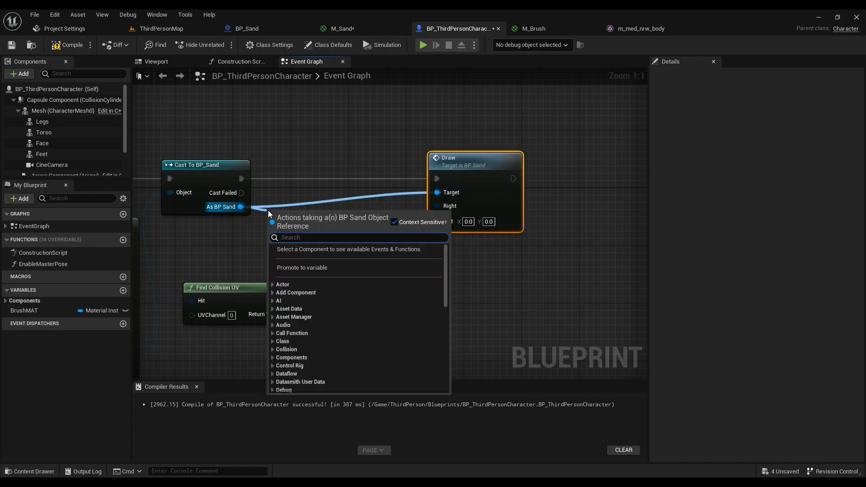
text(draw)
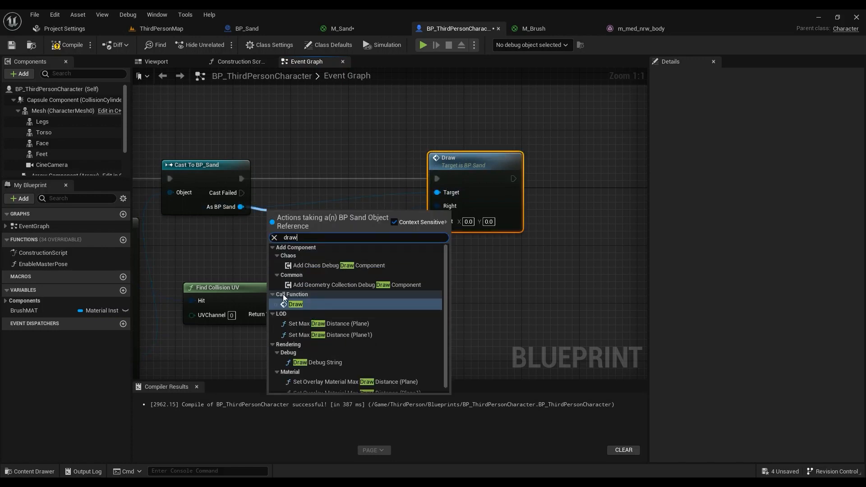
click(231, 263)
Step: Try adding a second Find Collision UV from the line trace's Out Hit and delete it again
right_drag(230, 263, 442, 238)
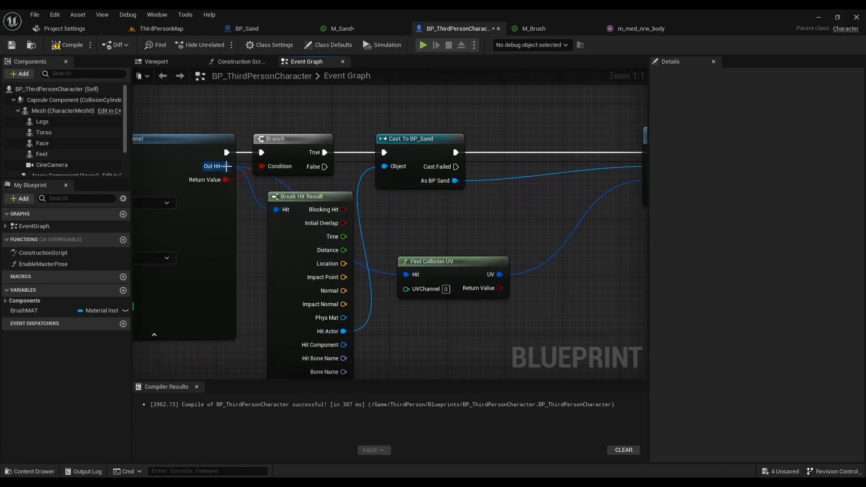
drag(229, 167, 465, 246)
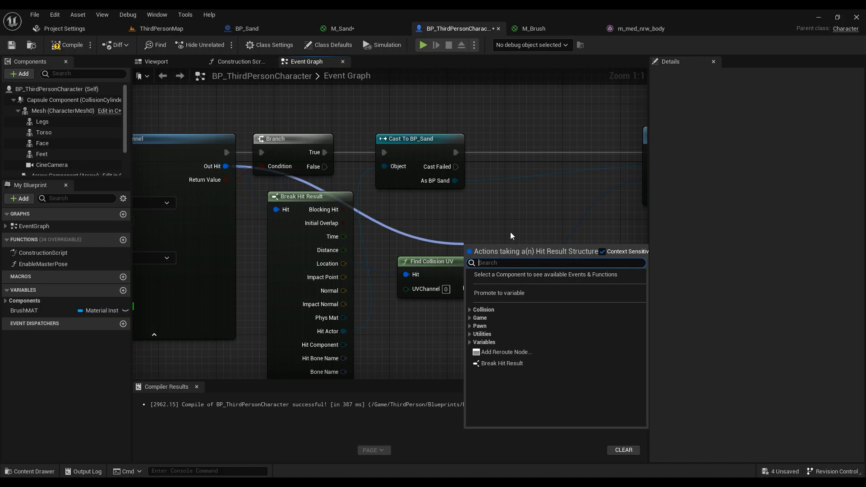
text(uv)
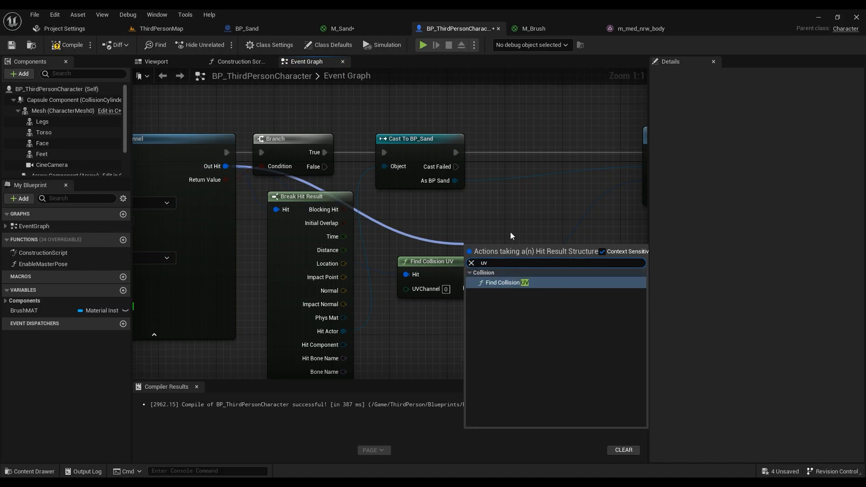
click(515, 283)
drag(536, 252, 592, 310)
right_drag(590, 265, 472, 209)
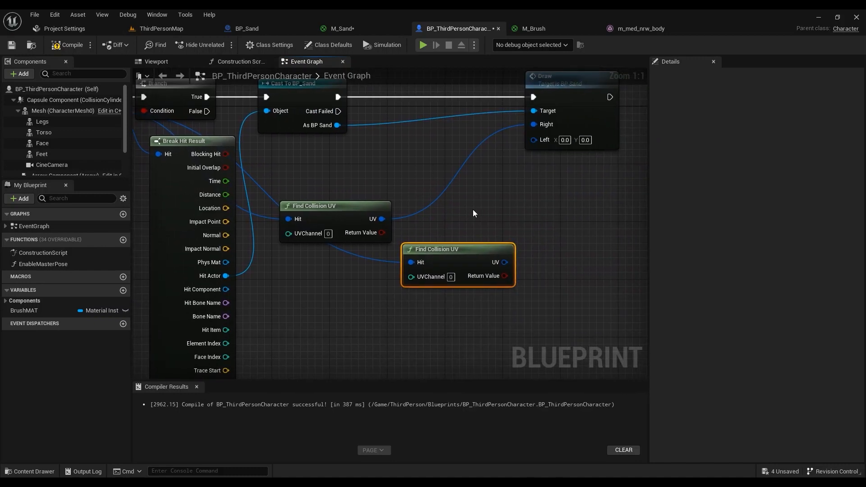
key(Delete)
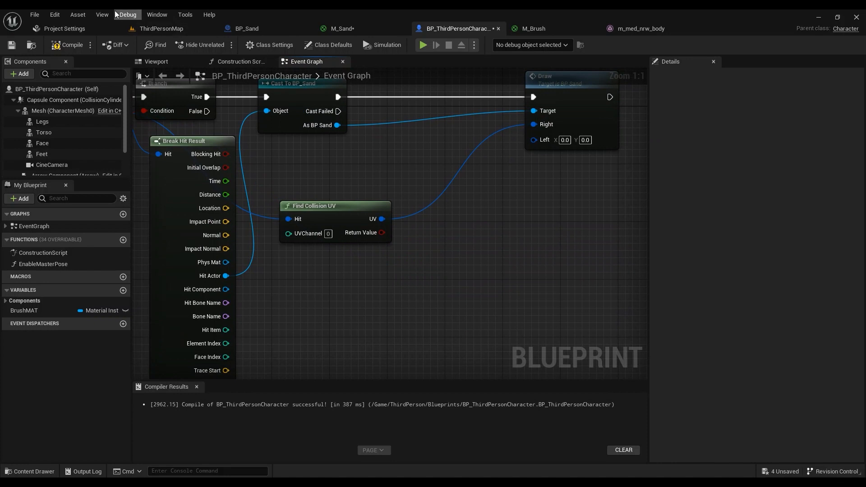
Step: Check Support UV From Hit Results in the project settings and retrace Find Collision UV's link to Draw's Right input
click(66, 29)
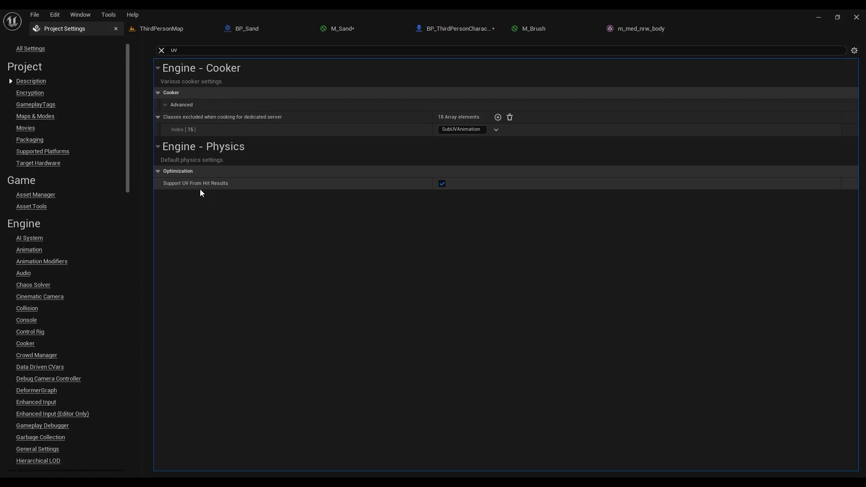
click(457, 29)
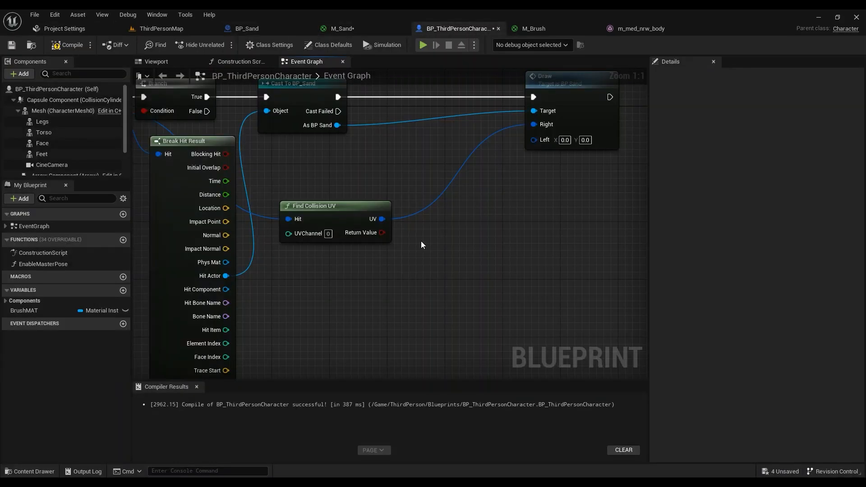
scroll(421, 241, down, 2)
right_drag(358, 289, 375, 303)
mouse_move(339, 313)
mouse_down()
mouse_move(459, 252)
mouse_move(491, 218)
mouse_up()
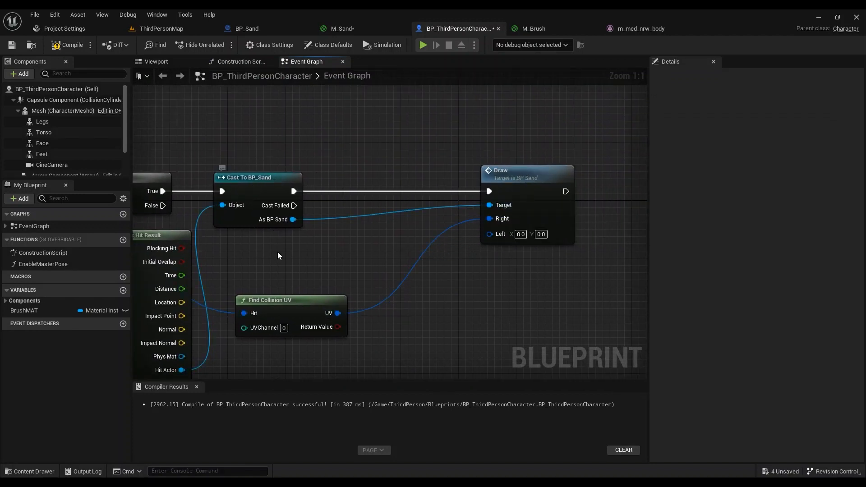
Step: Copy the foot_r node chain from Mesh through Draw and paste the duplicate below the existing second trace chain
scroll(278, 252, down, 3)
right_drag(262, 255, 645, 168)
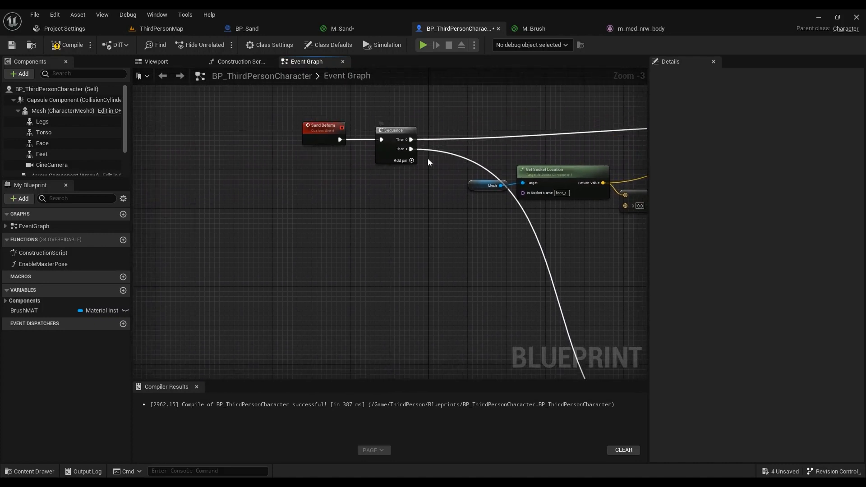
scroll(422, 159, down, 2)
mouse_move(454, 215)
right_down()
mouse_move(331, 114)
mouse_move(317, 180)
right_up()
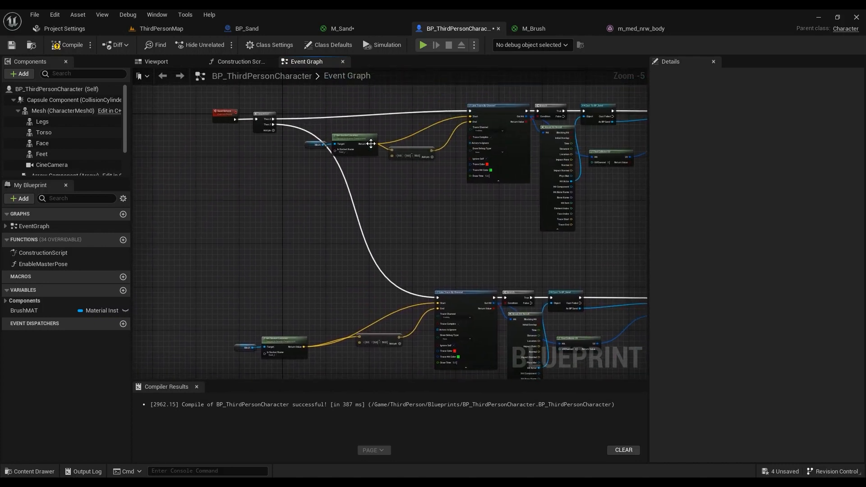
mouse_move(486, 230)
right_down()
mouse_move(260, 251)
mouse_move(355, 211)
right_up()
scroll(260, 252, down, 1)
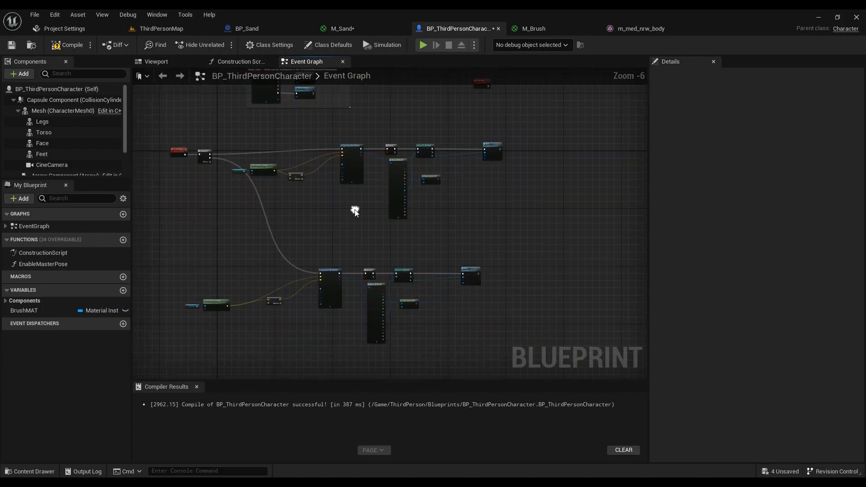
scroll(407, 160, up, 2)
scroll(389, 188, down, 2)
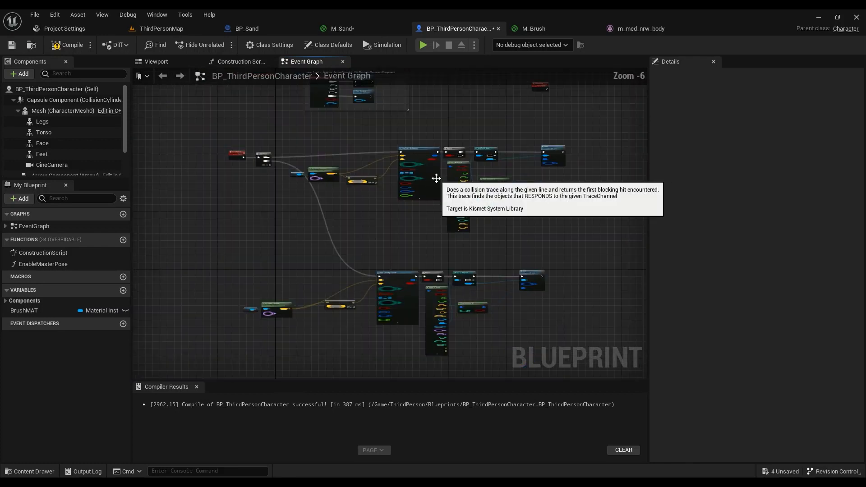
mouse_move(590, 131)
mouse_down()
mouse_move(420, 205)
mouse_move(291, 228)
mouse_up()
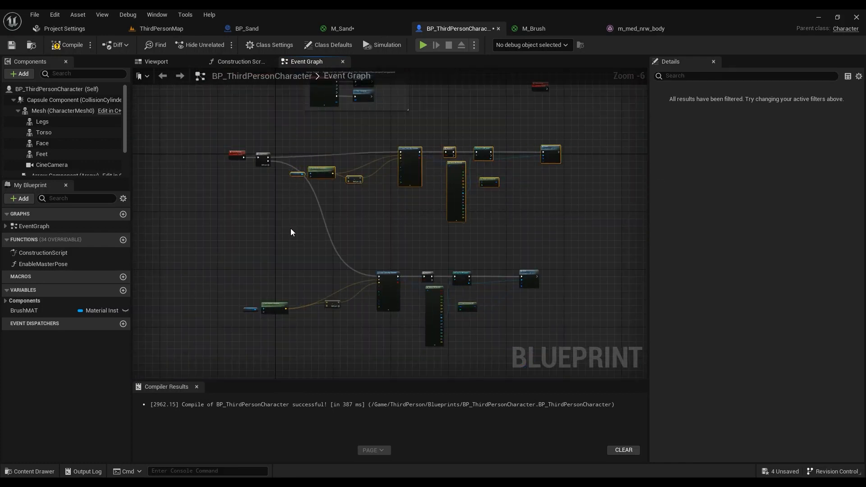
right_drag(401, 278, 389, 151)
key(ctrl+v)
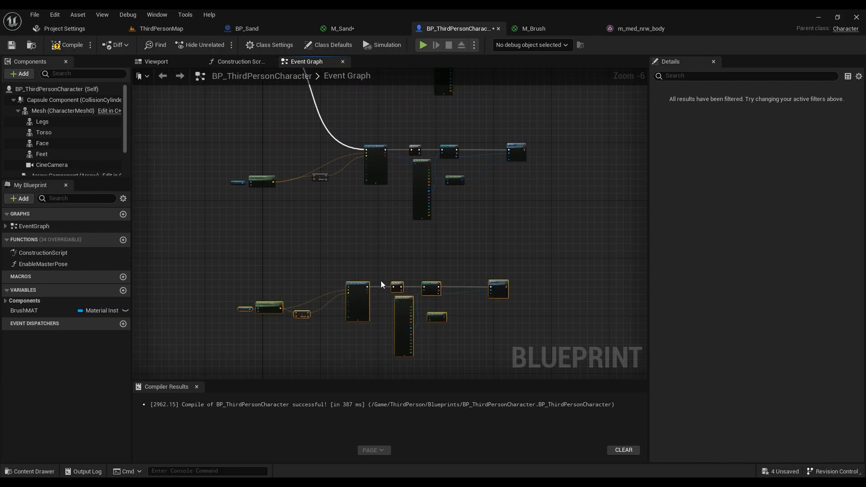
Step: Set the In Socket Name of the pasted chain's Get Socket Location node to foot_l
scroll(303, 303, up, 4)
right_drag(304, 303, 405, 202)
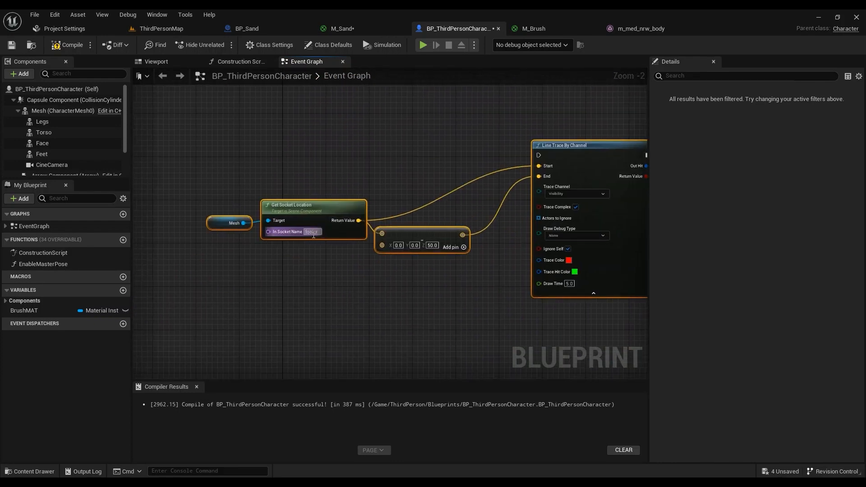
scroll(318, 232, up, 2)
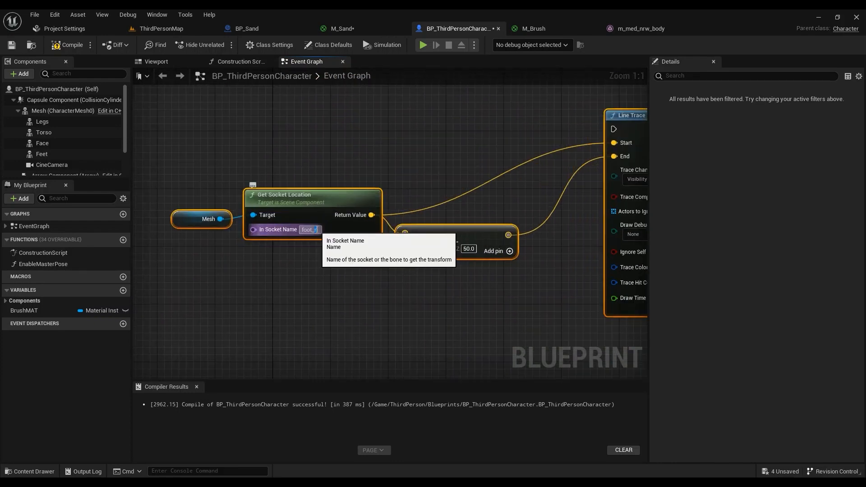
click(317, 231)
key(BackSpace)
text(l)
key(Return)
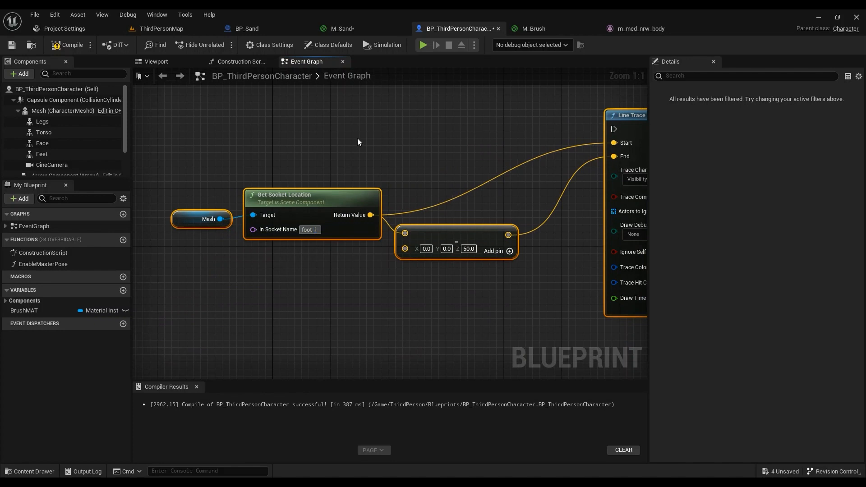
right_drag(317, 210, 324, 259)
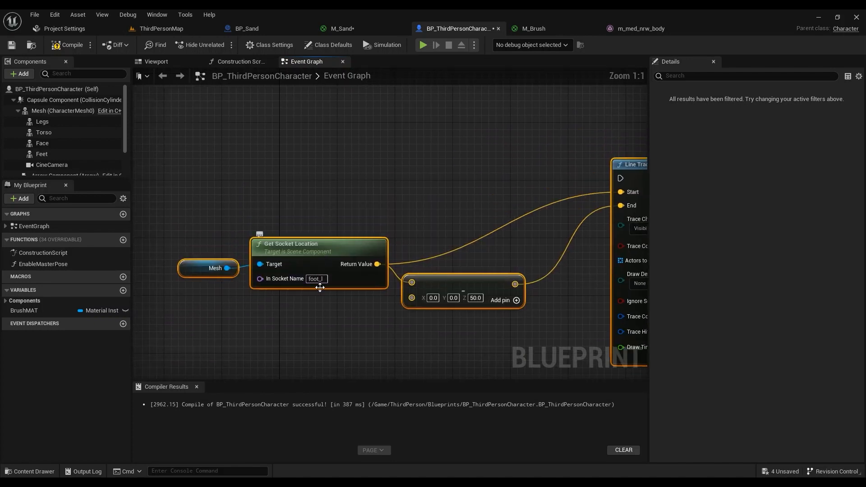
Step: Check the foot_l bone in the skeleton tree of the Mesh component's m_med_nrw_body asset and return to BP_ThirdPersonCharacter
click(53, 111)
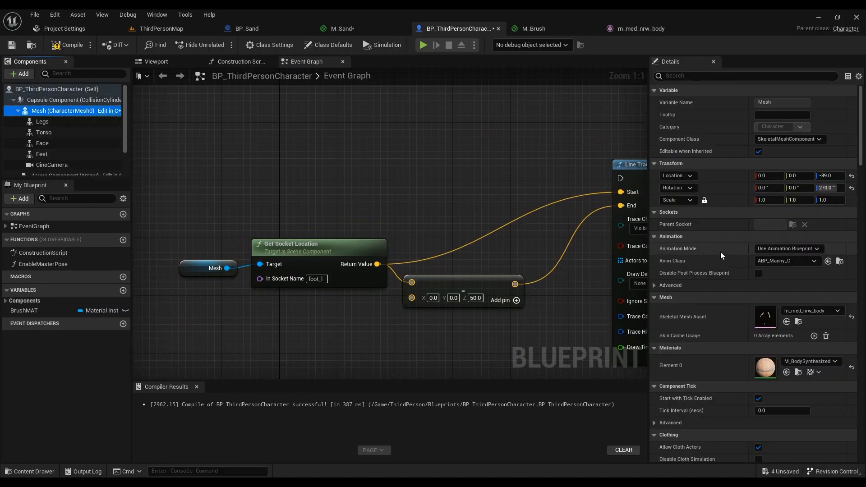
double_click(765, 316)
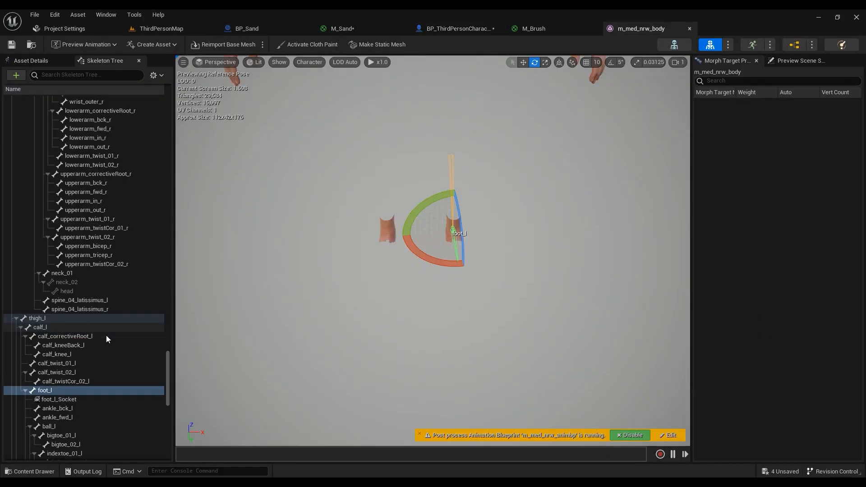
click(16, 318)
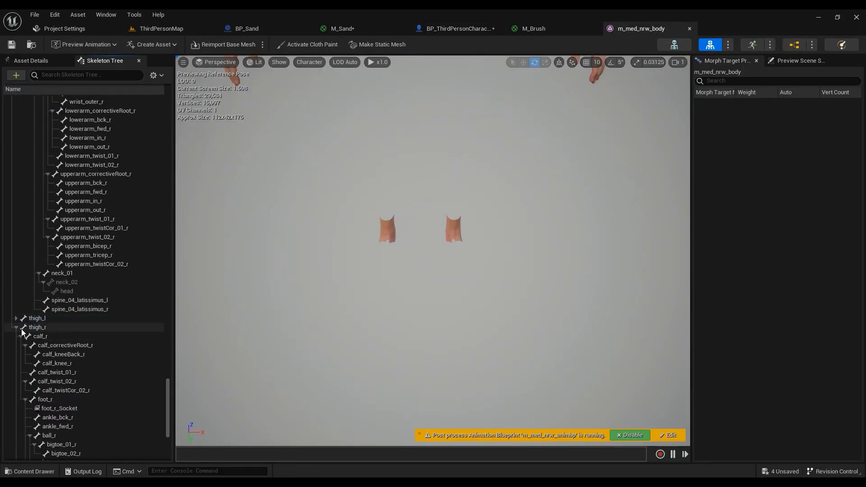
click(16, 328)
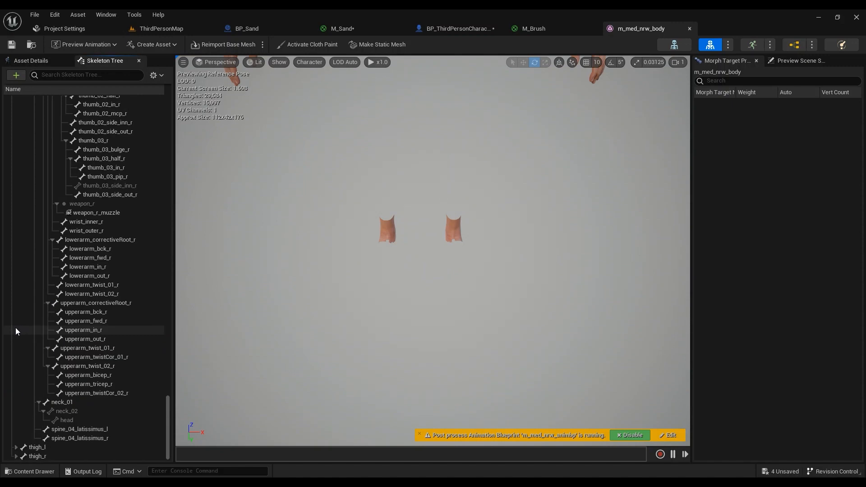
click(16, 447)
scroll(35, 423, down, 2)
scroll(41, 421, down, 3)
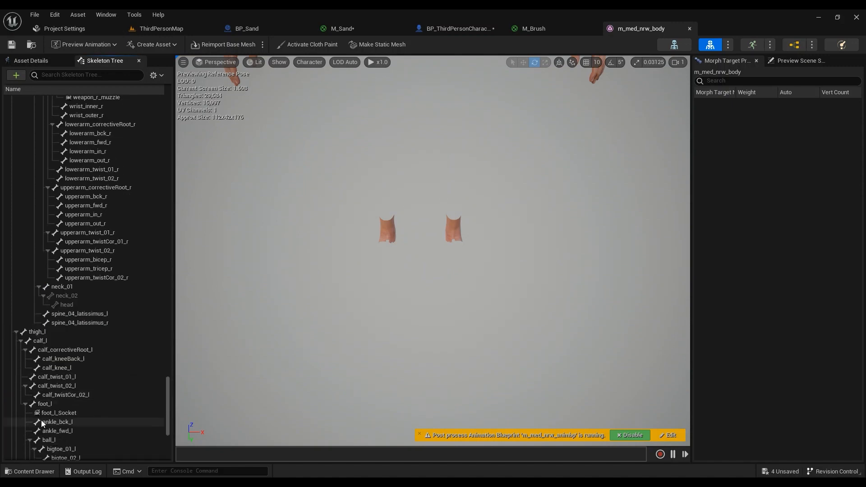
click(49, 363)
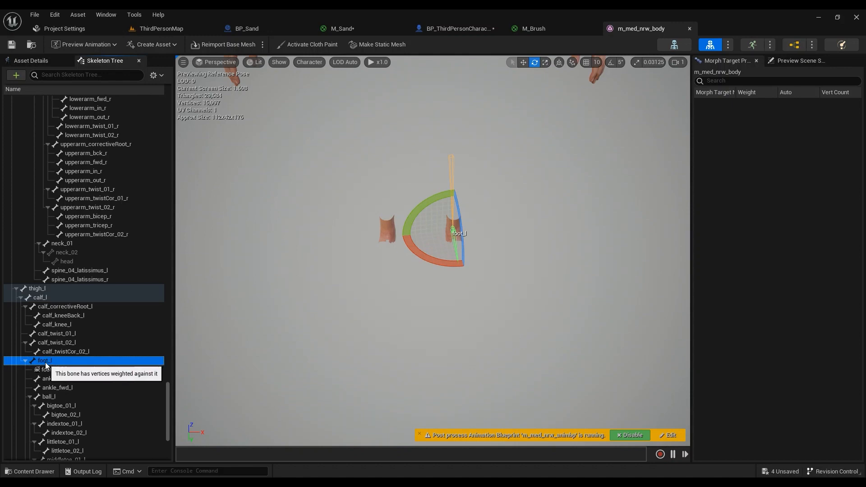
click(441, 29)
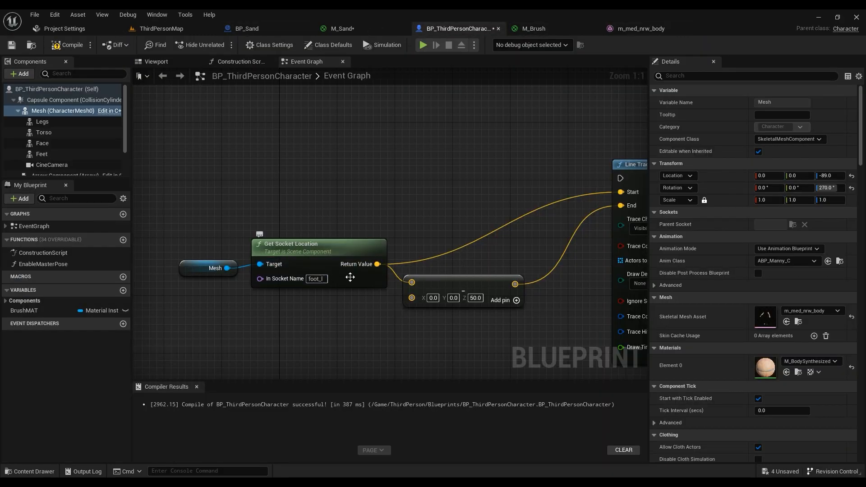
Step: Move the Find Collision UV link in the pasted foot_l chain from Draw's Right input to its Left input
scroll(458, 253, down, 6)
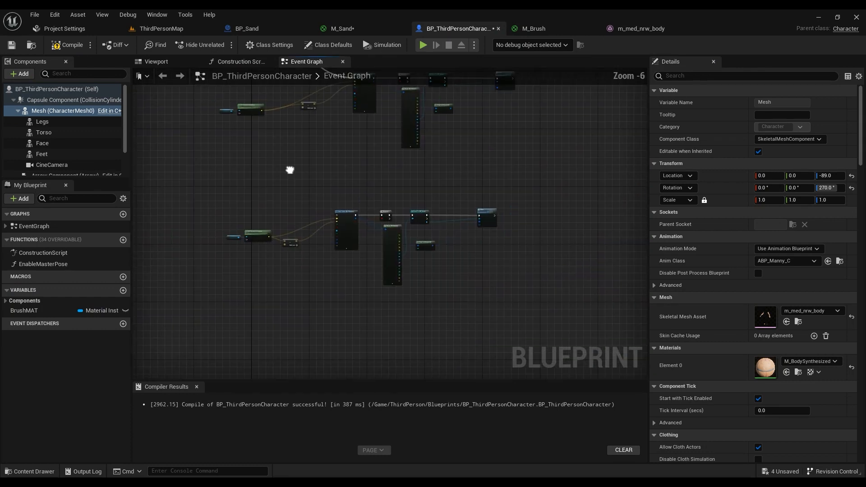
scroll(296, 213, up, 3)
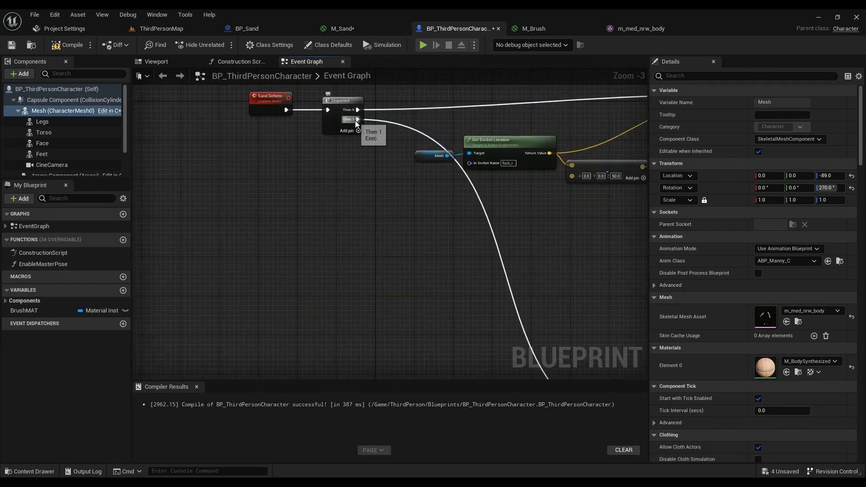
scroll(361, 238, down, 3)
scroll(375, 126, up, 4)
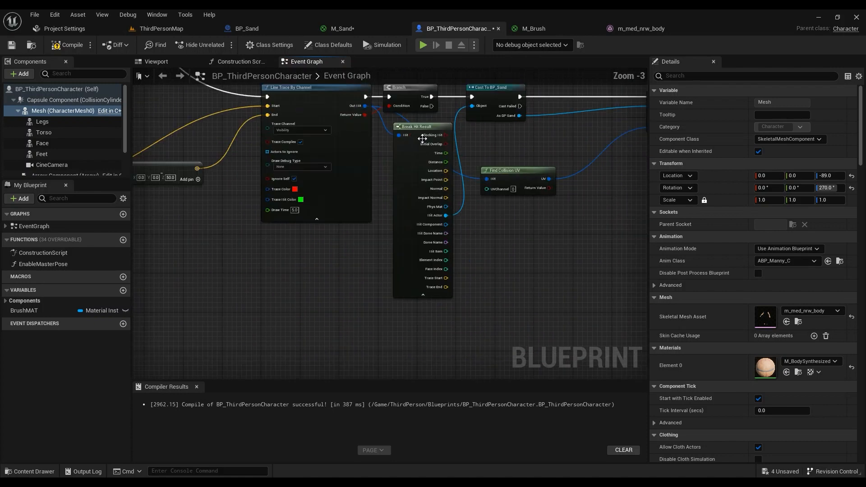
right_drag(529, 139, 369, 167)
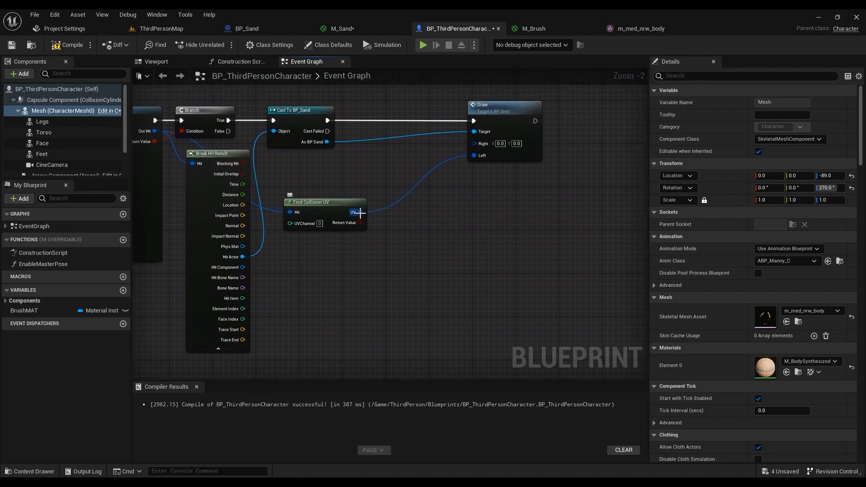
scroll(478, 159, down, 5)
mouse_move(478, 160)
right_down()
mouse_move(434, 313)
mouse_move(453, 293)
mouse_move(409, 283)
mouse_move(435, 82)
right_up()
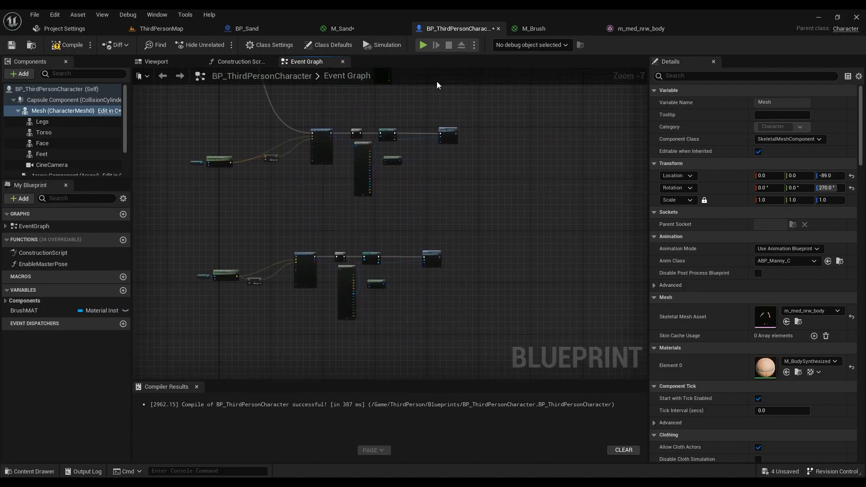
scroll(423, 259, up, 4)
scroll(436, 276, up, 3)
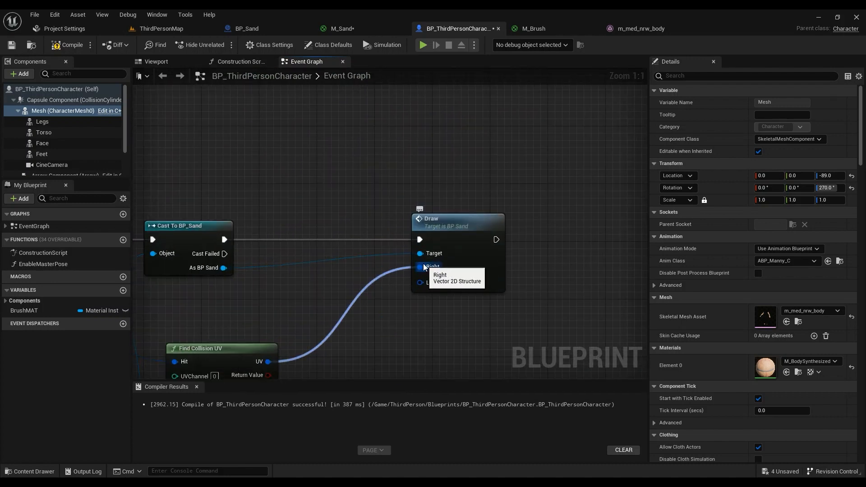
ctrl+drag(419, 267, 420, 283)
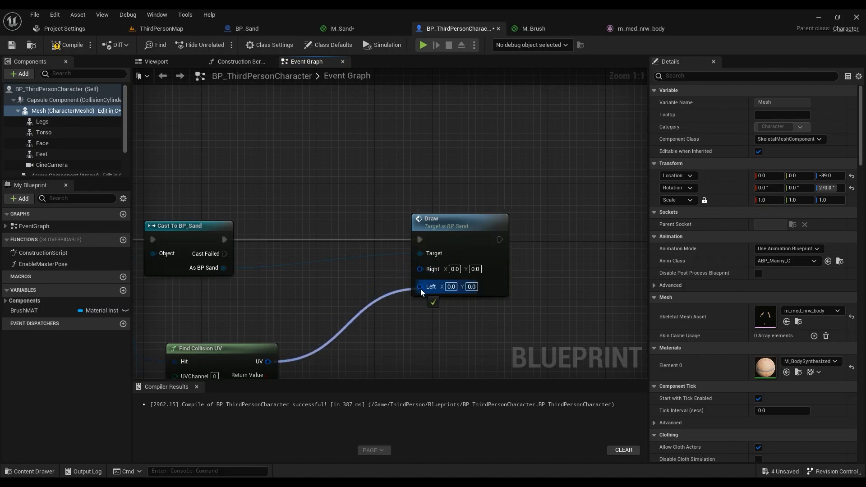
Step: Delete the pasted foot_l node chain below the second trace chain, and compile and save BP_ThirdPersonCharacter
right_drag(372, 344, 536, 267)
scroll(537, 267, down, 2)
right_drag(274, 259, 646, 248)
scroll(632, 262, down, 3)
right_drag(619, 283, 576, 293)
scroll(383, 284, down, 1)
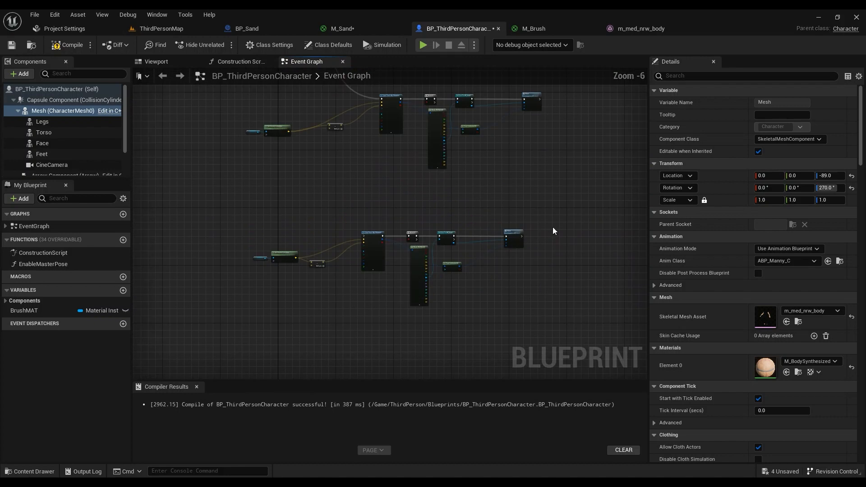
drag(553, 226, 264, 323)
click(338, 239)
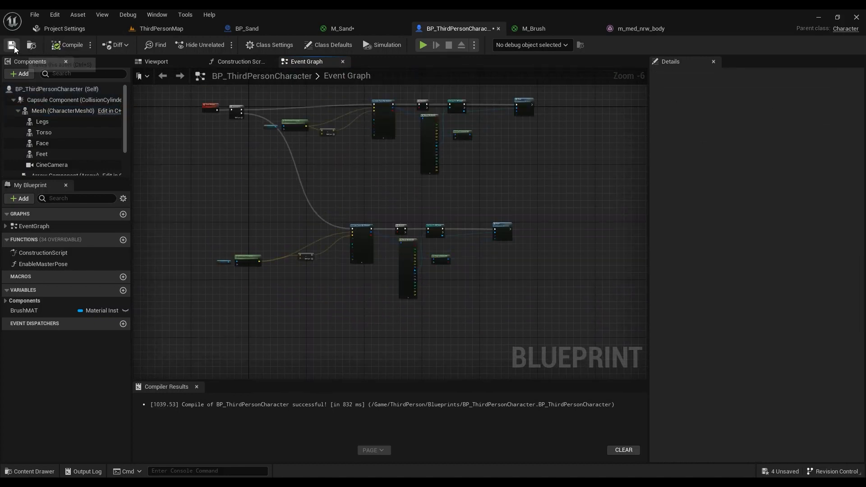
click(12, 45)
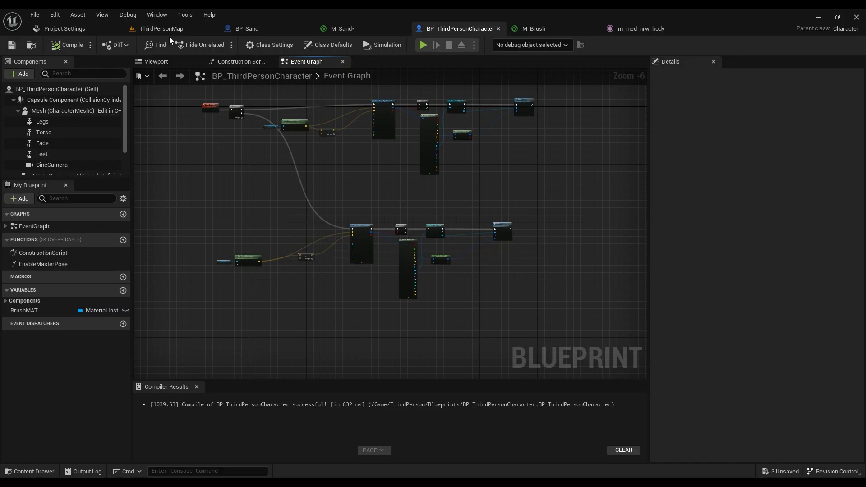
Step: Play ThirdPersonMap and walk the character forward to test the sand deformation, ending the play session
click(168, 29)
key(alt+p)
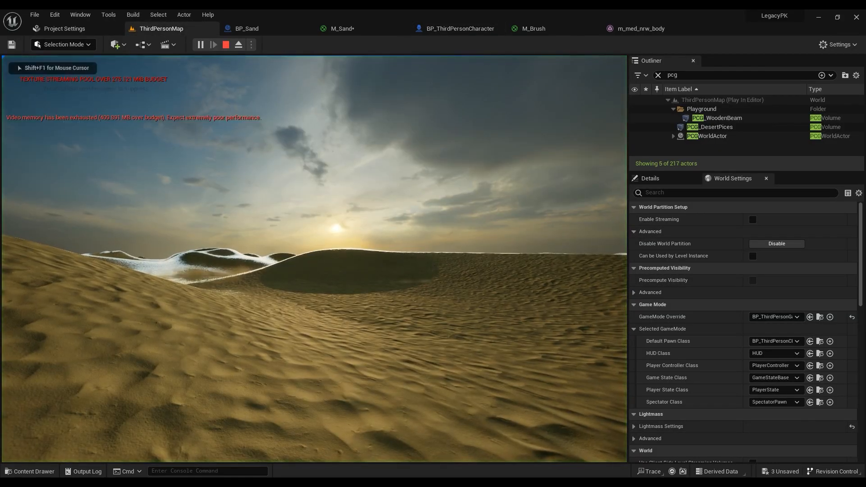
key(w)
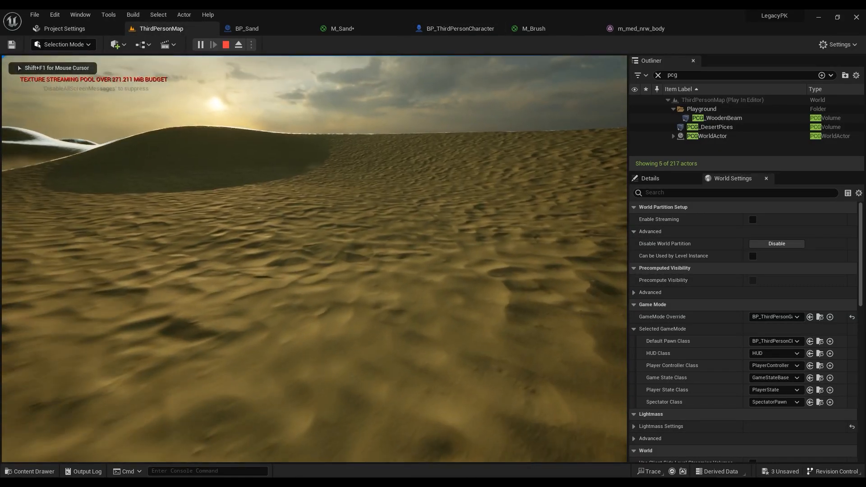
key(w)
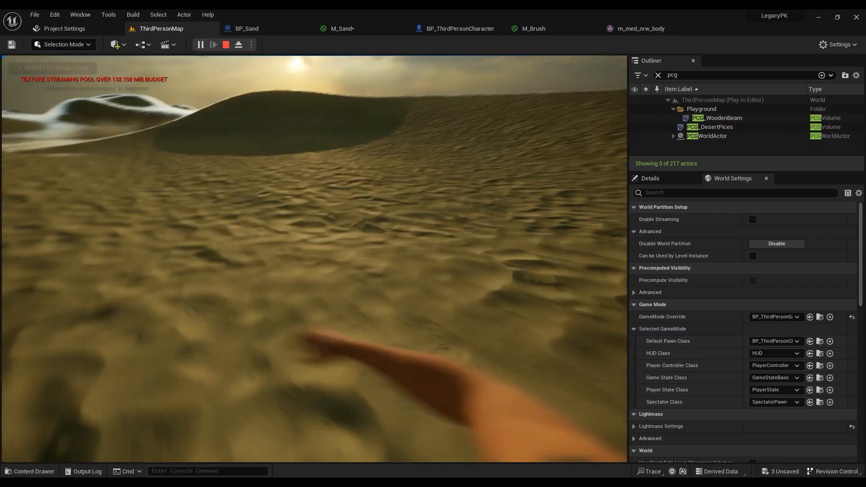
key(Escape)
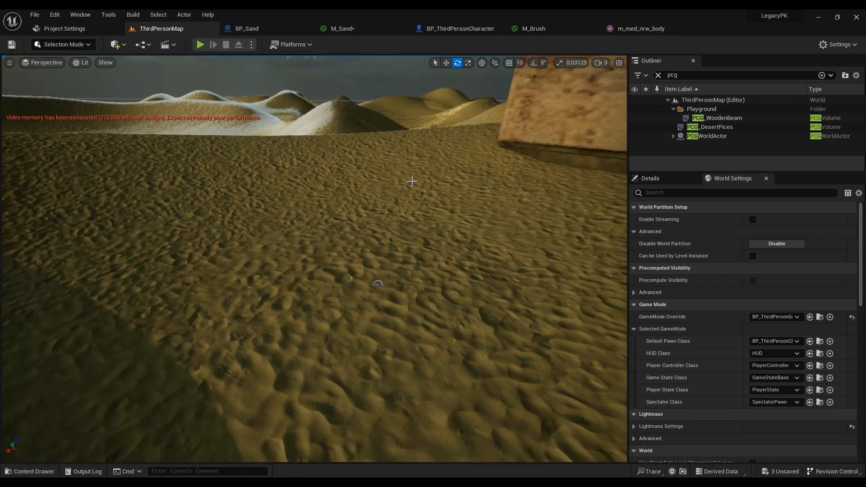
Step: Close the m_med_nrw_body mesh editor and look over the Sand Deform event in BP_ThirdPersonCharacter's event graph
click(429, 29)
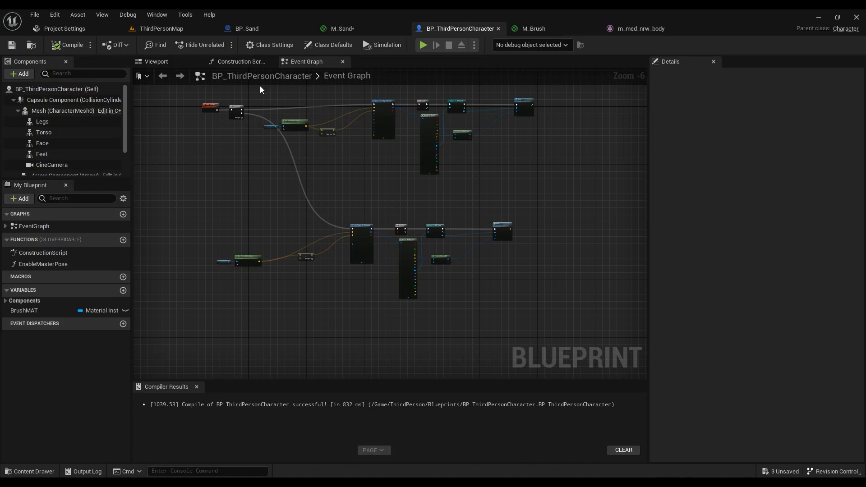
click(650, 28)
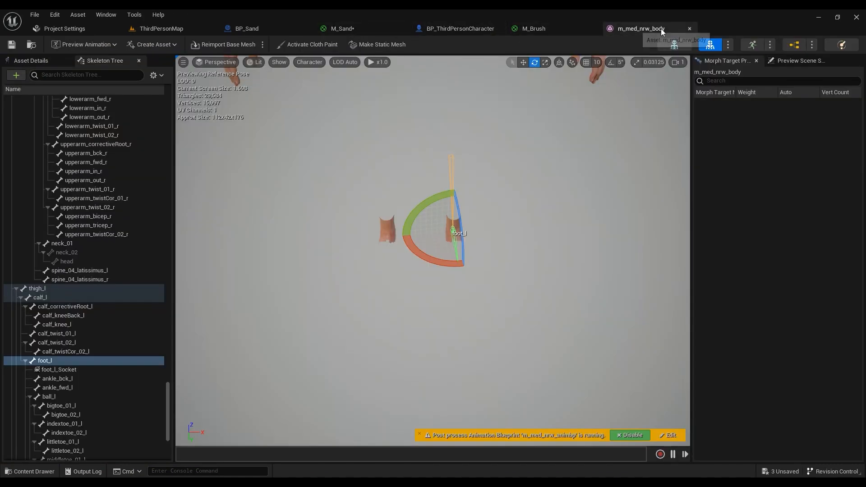
click(689, 29)
click(453, 28)
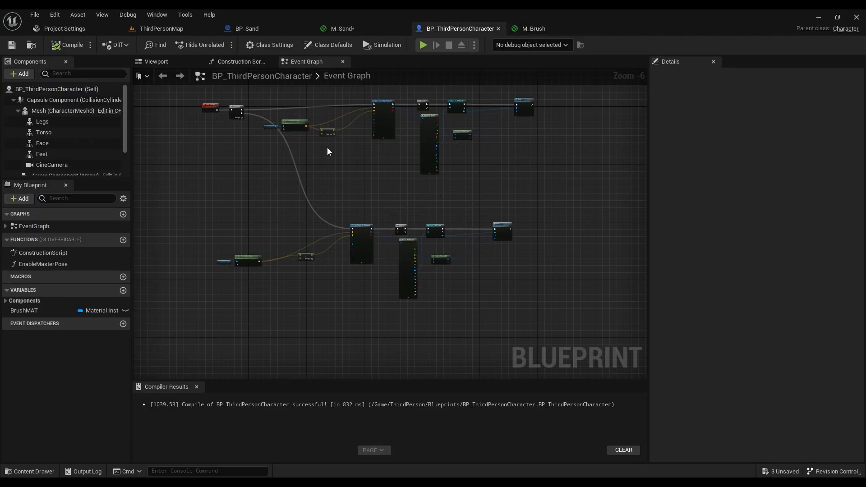
right_drag(328, 152, 275, 338)
scroll(487, 165, up, 3)
double_click(504, 137)
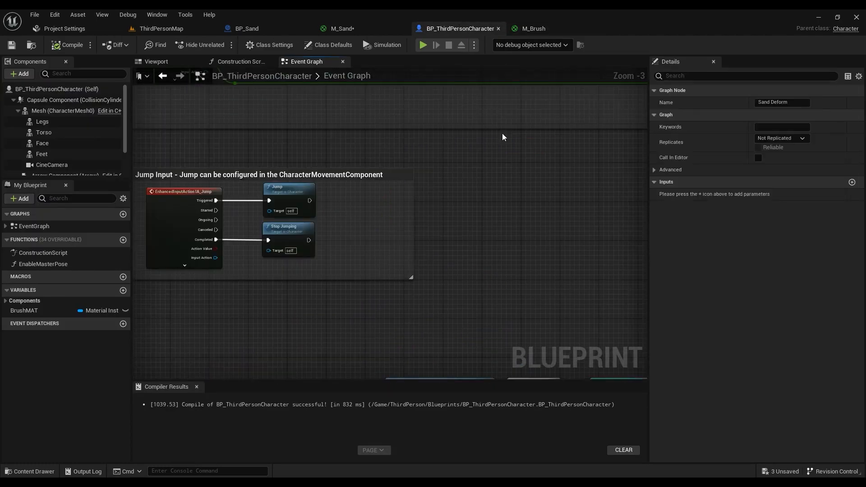
Step: Inspect the Plane and Plane1 components in BP_Sand's viewport and save the blueprint
click(243, 28)
click(159, 62)
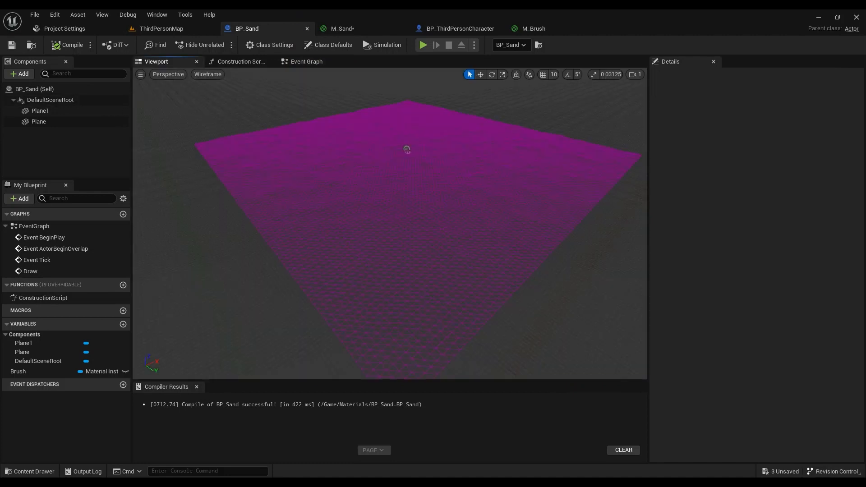
click(329, 187)
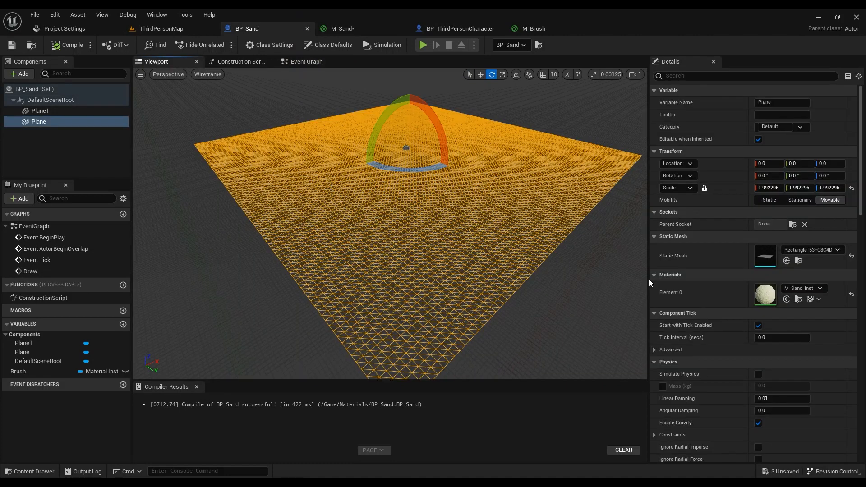
click(118, 111)
click(104, 122)
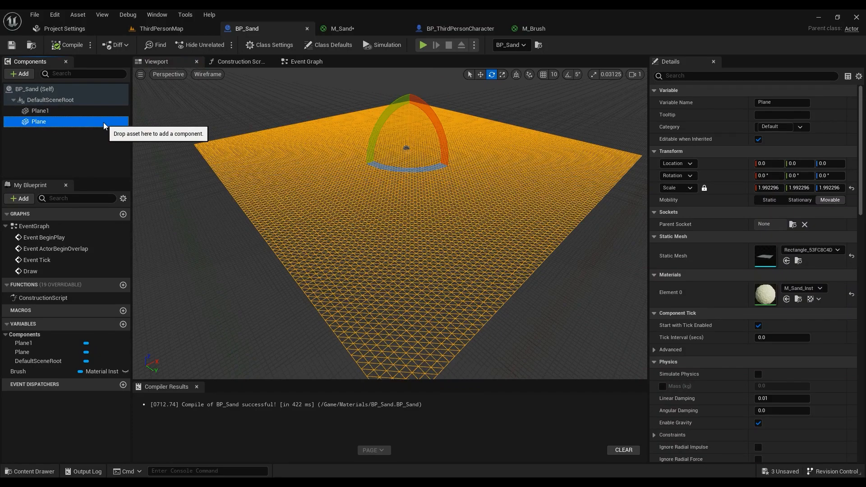
key(ctrl+s)
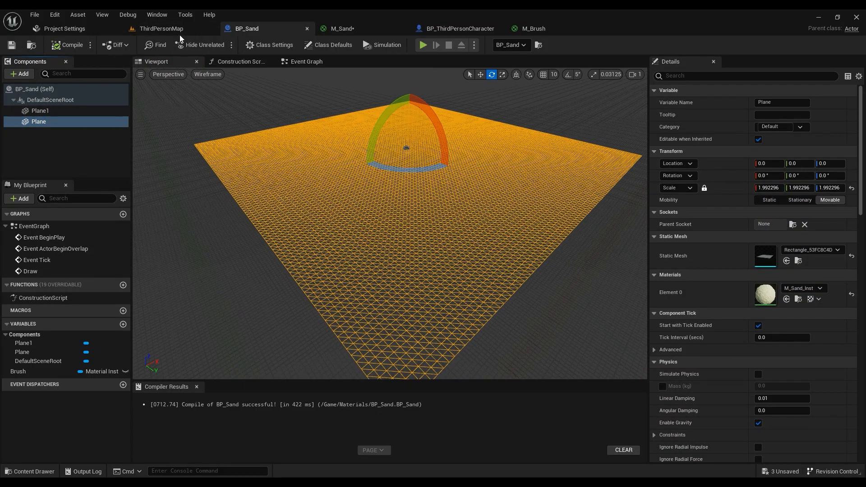
Step: Turn on the Collision show flag in ThirdPersonMap's viewport and examine the collision mesh over the sand
click(177, 29)
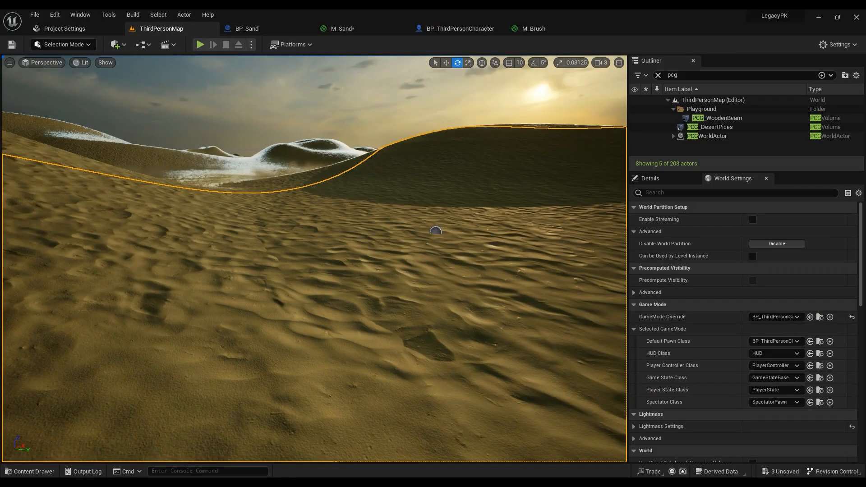
key(s)
right_drag(190, 180, 131, 194)
click(105, 63)
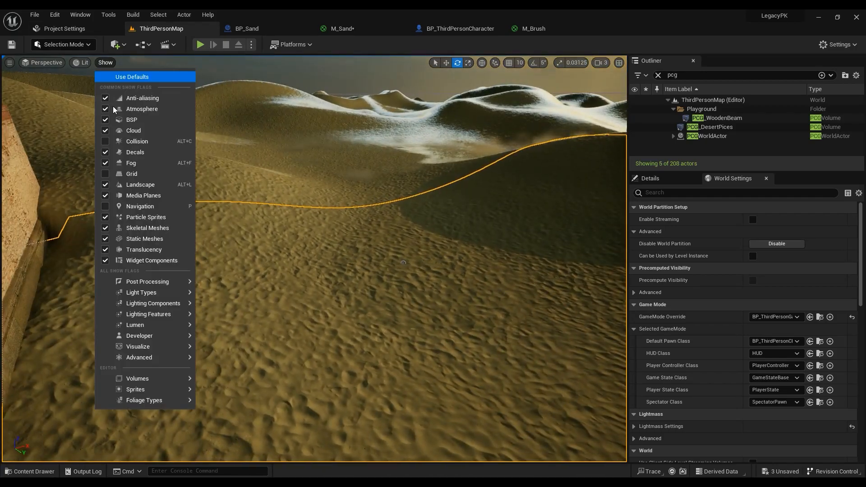
click(123, 138)
right_drag(289, 234, 255, 254)
key(w)
key(q)
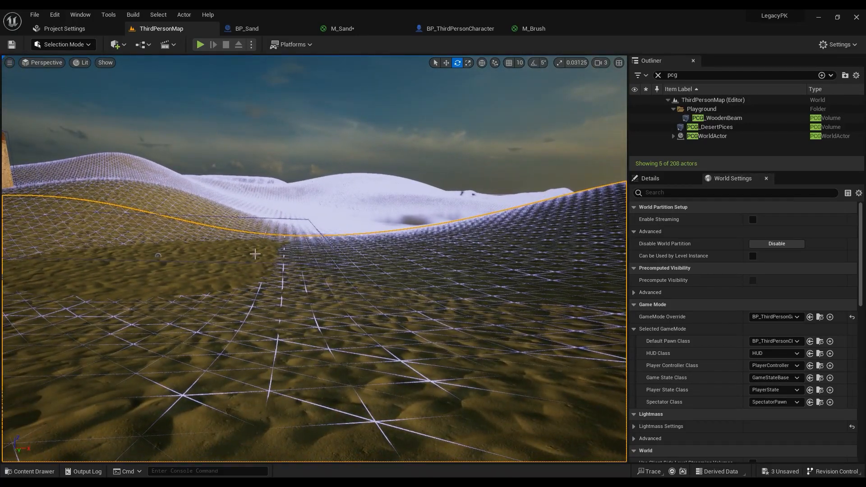
Step: Open the Plane static mesh used by BP_Sand's Plane1 component in the mesh editor
click(270, 28)
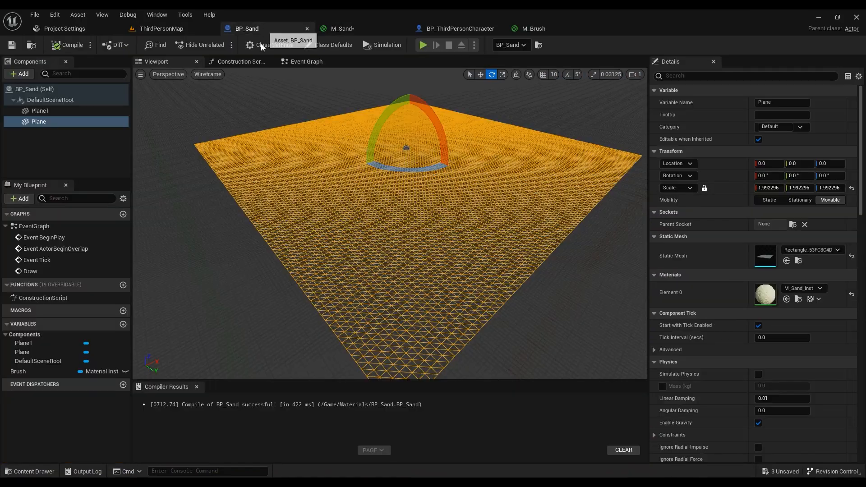
click(40, 111)
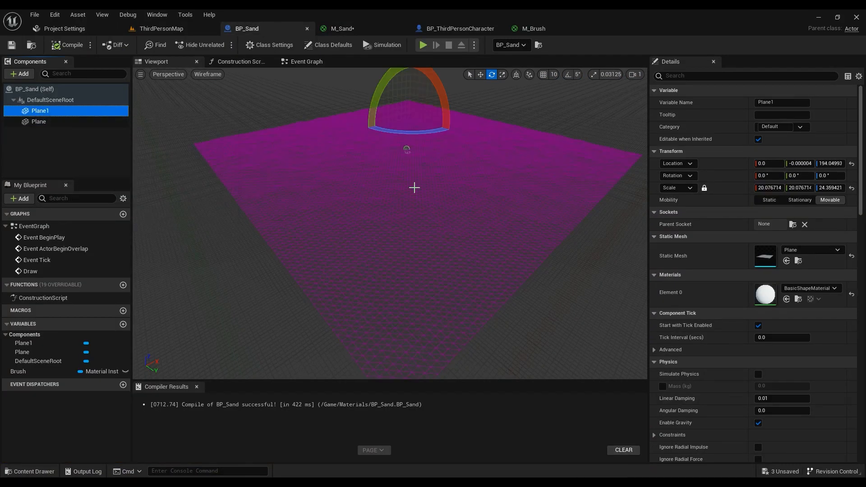
double_click(764, 254)
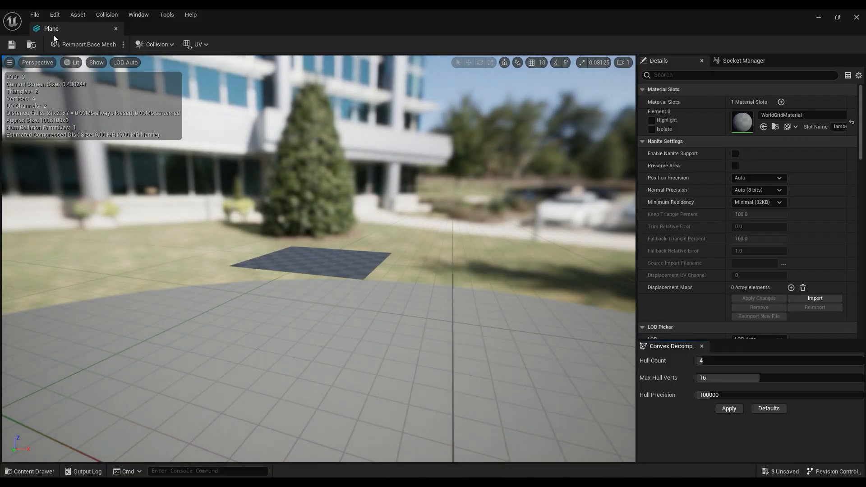
Step: Dock the Plane mesh editor among the main window's tabs and make the Plane1 component in BP_Sand visible
drag(53, 34, 351, 34)
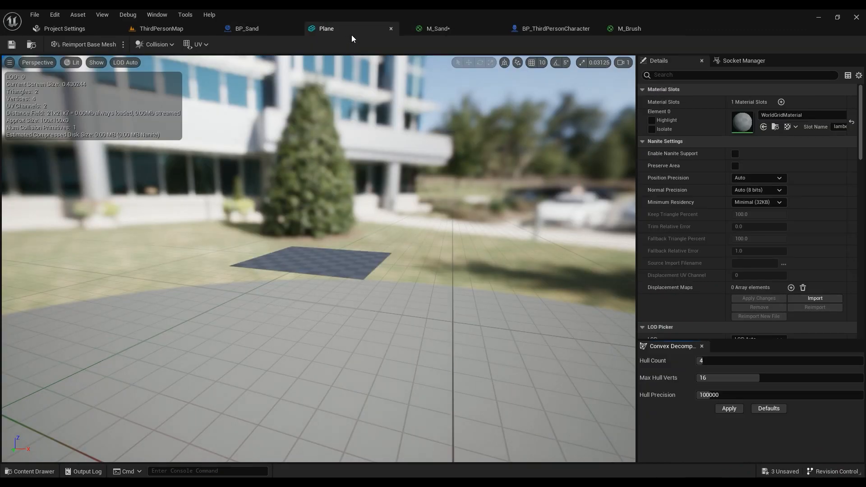
click(286, 28)
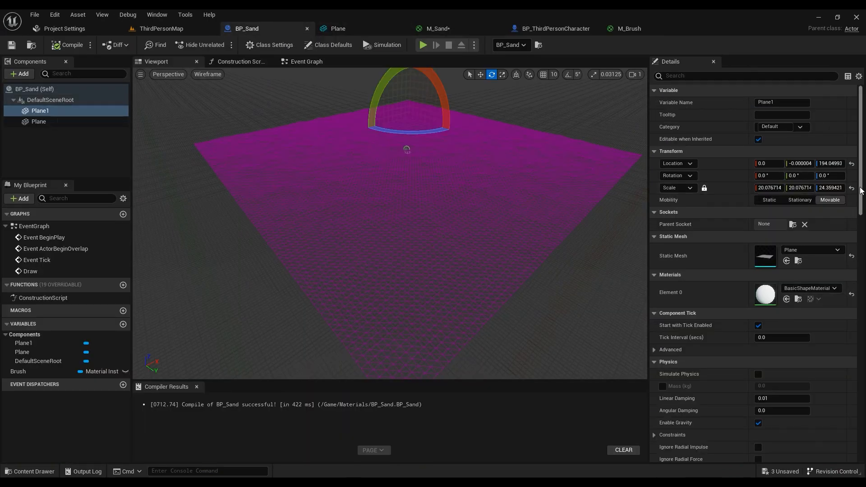
scroll(861, 190, down, 6)
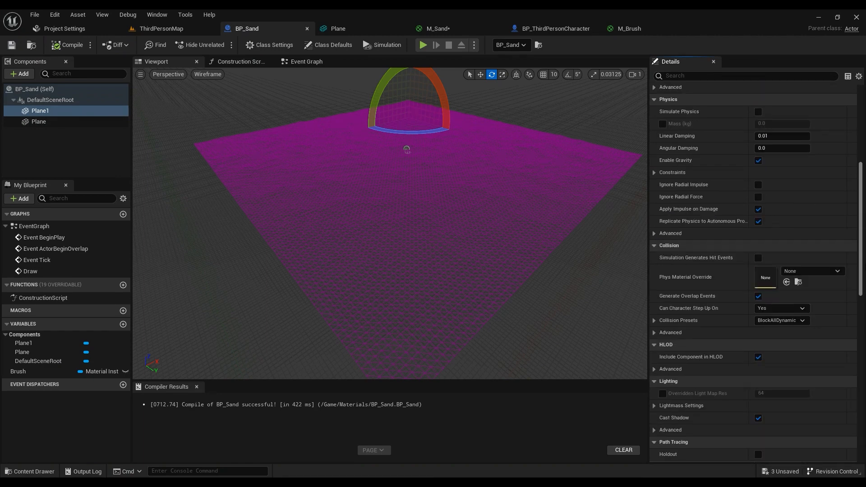
scroll(753, 270, down, 3)
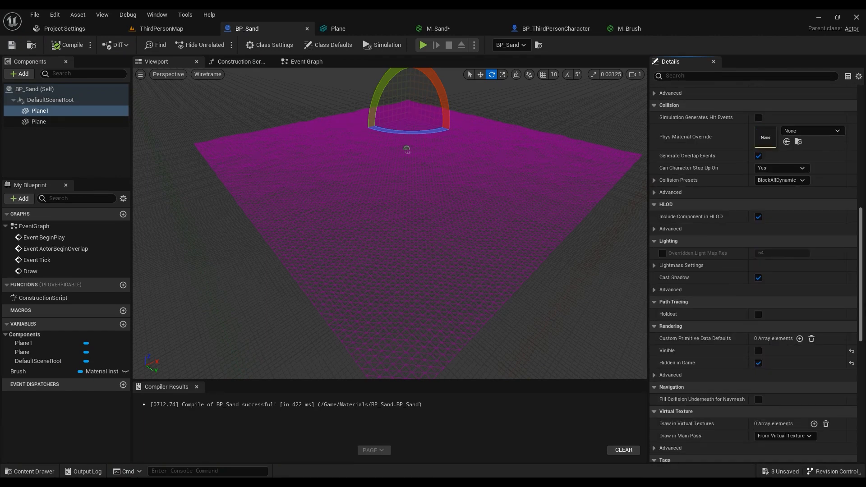
click(758, 351)
right_drag(526, 253, 536, 200)
key(s)
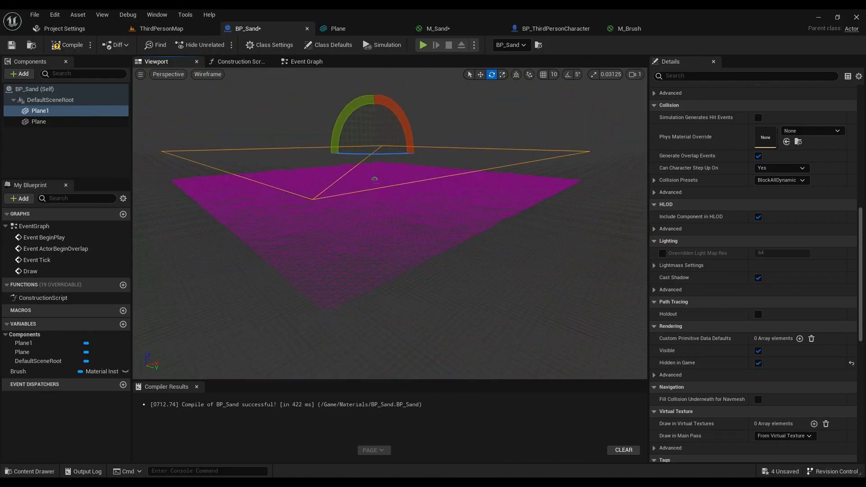
right_drag(206, 143, 206, 146)
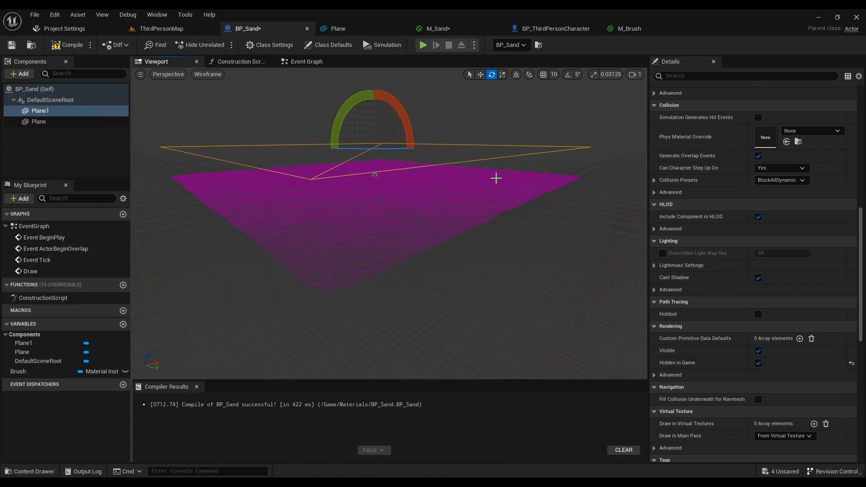
Step: Reset Plane1's location in BP_Sand to its default of 0, 0, 0
drag(859, 220, 859, 98)
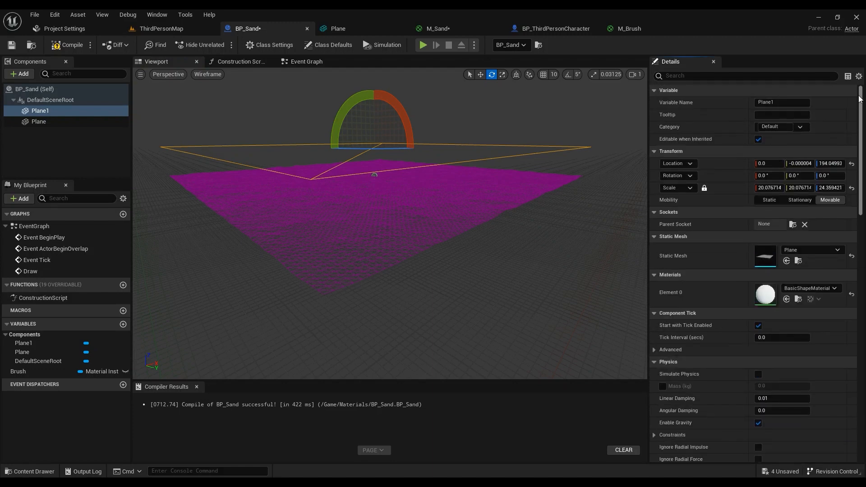
click(851, 165)
right_drag(536, 198, 526, 184)
key(q)
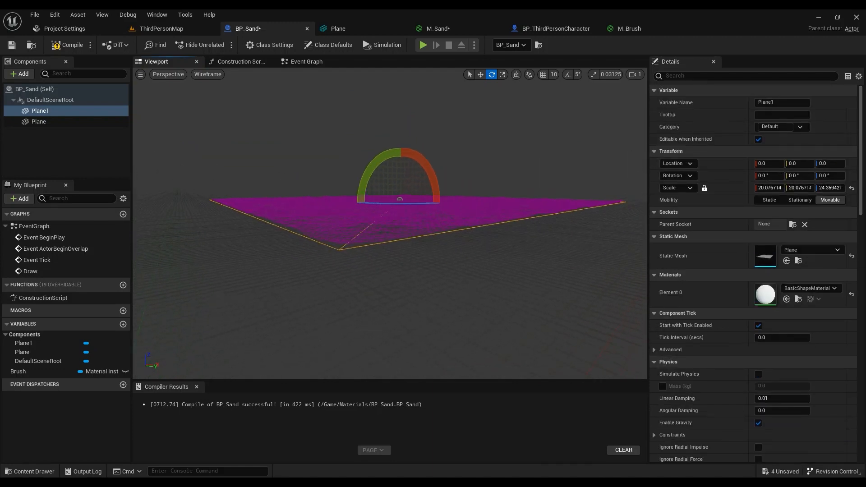
right_drag(428, 168, 428, 168)
Step: Lower Plane1 slightly beneath the sand plane, to a Z location of about -8.23
key(w)
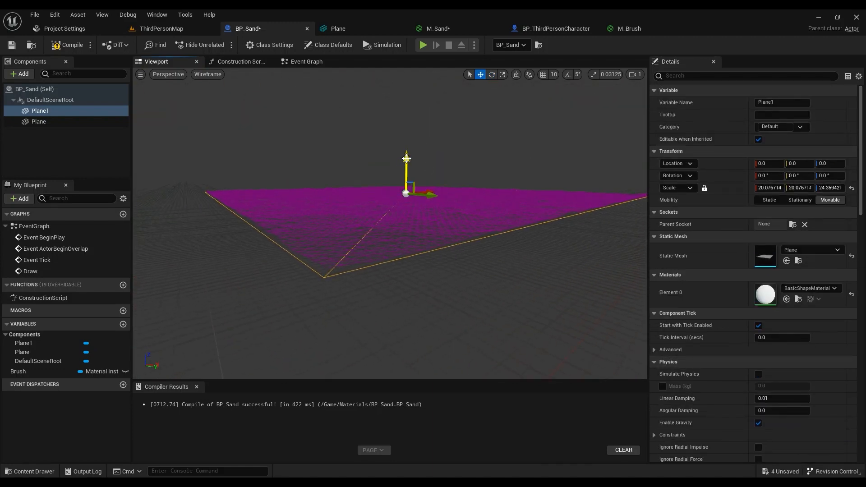
drag(406, 159, 407, 160)
key(q)
right_drag(408, 161, 417, 161)
key(e)
key(q)
key(e)
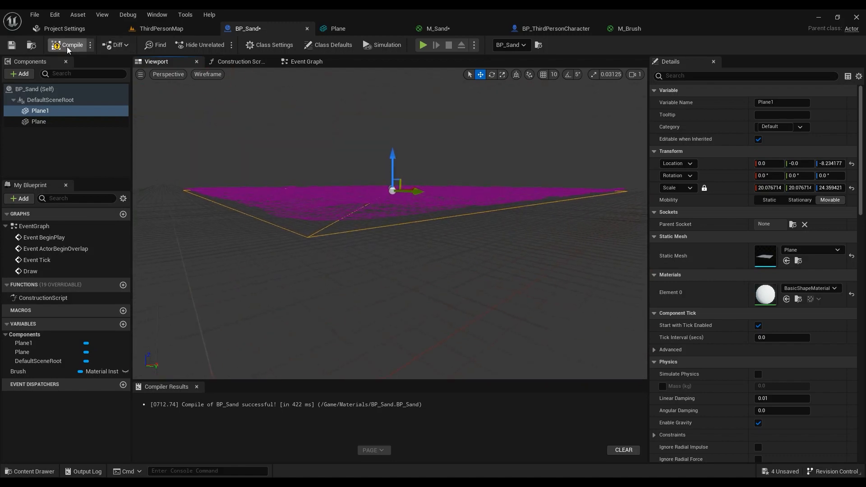
Step: Turn off the Collision show flag in ThirdPersonMap's viewport
click(180, 29)
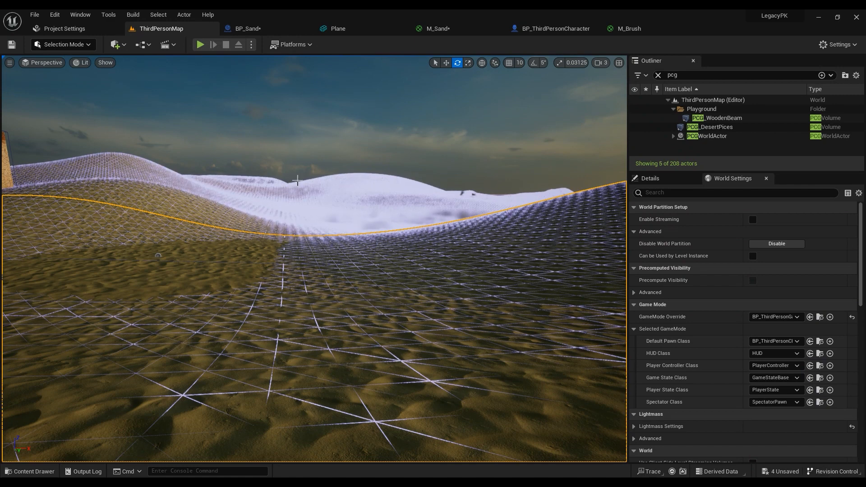
click(106, 63)
click(123, 141)
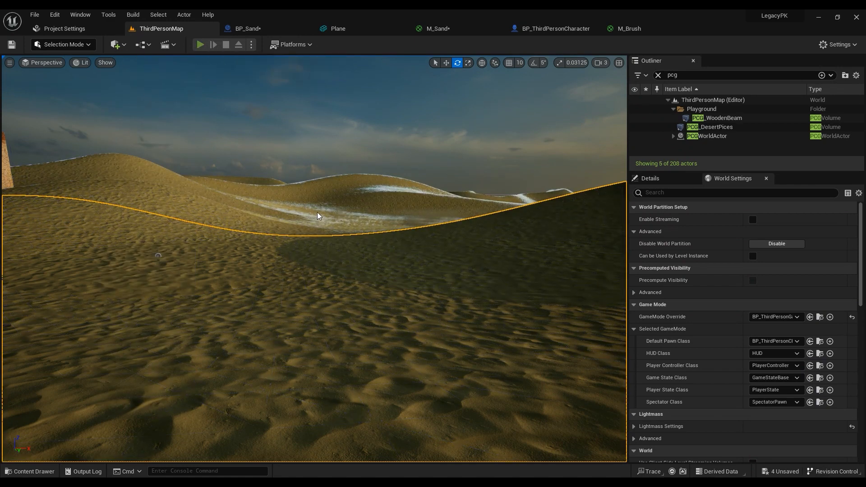
Step: Play ThirdPersonMap, walk the character across the sand to examine the footprint trails, and stop the session
key(w)
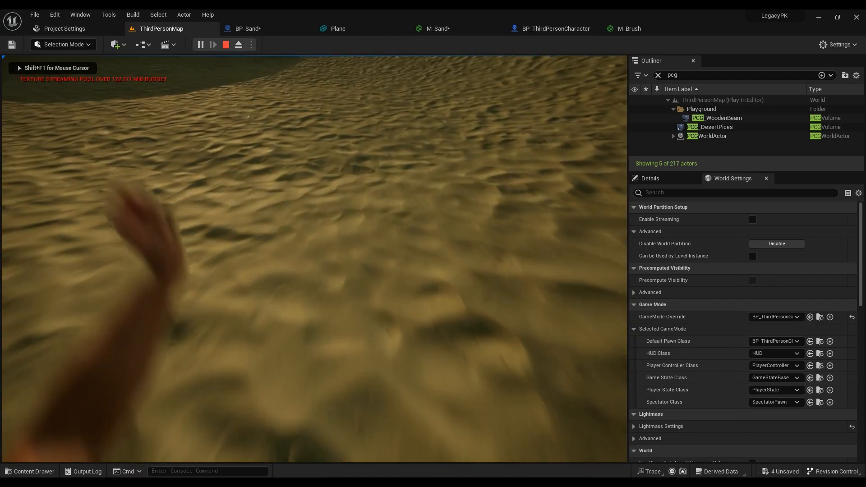
key(w)
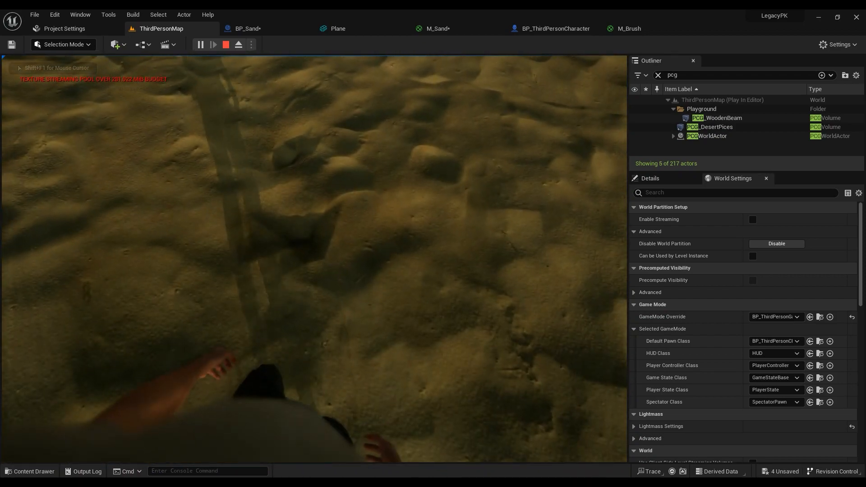
key(w)
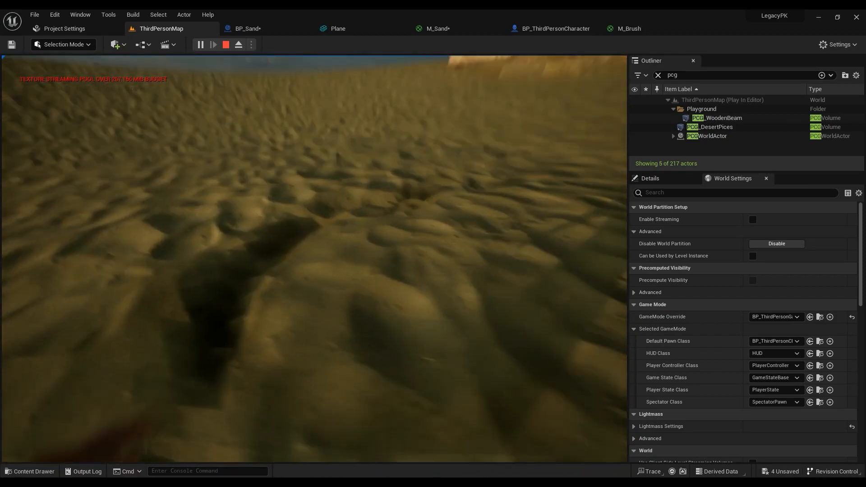
key(w)
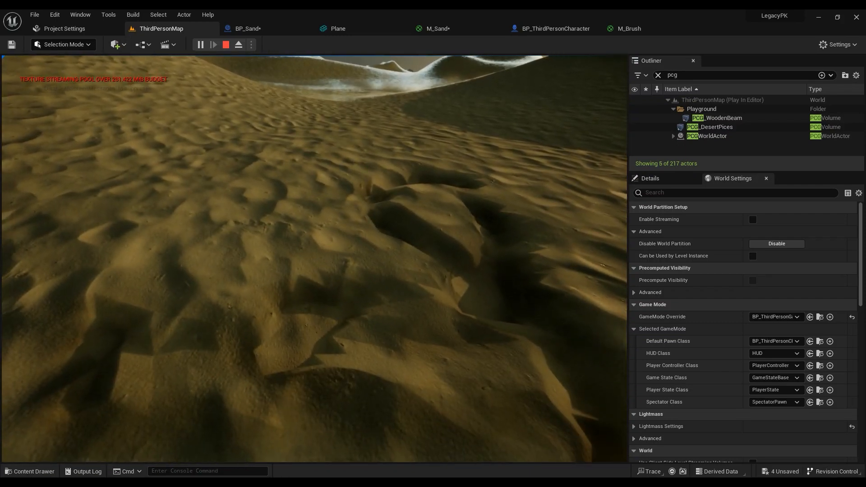
key(w)
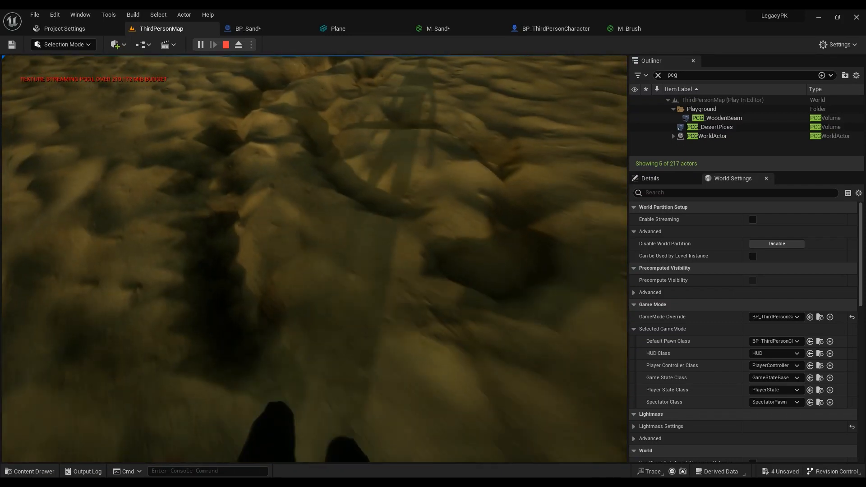
key(Escape)
Step: Open M_Brush_Inst from the Materials folder, set its Radius to 0.04 and Density to 0.5, and save it
click(30, 471)
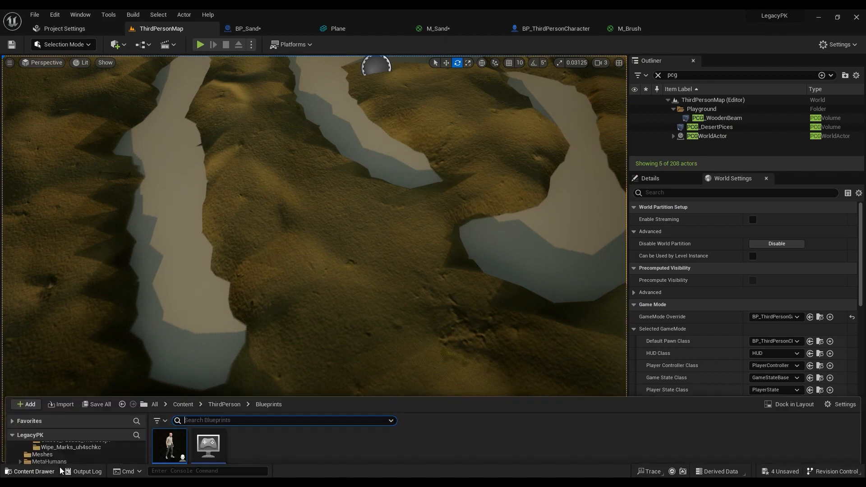
click(183, 317)
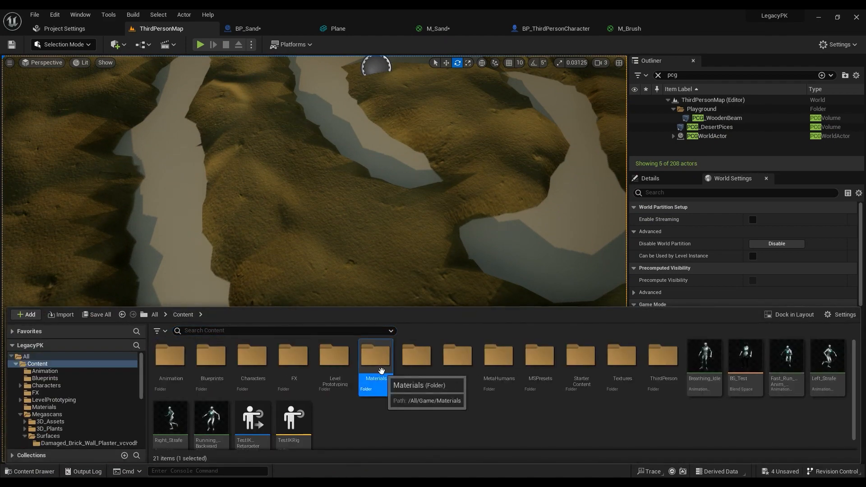
double_click(374, 360)
double_click(250, 359)
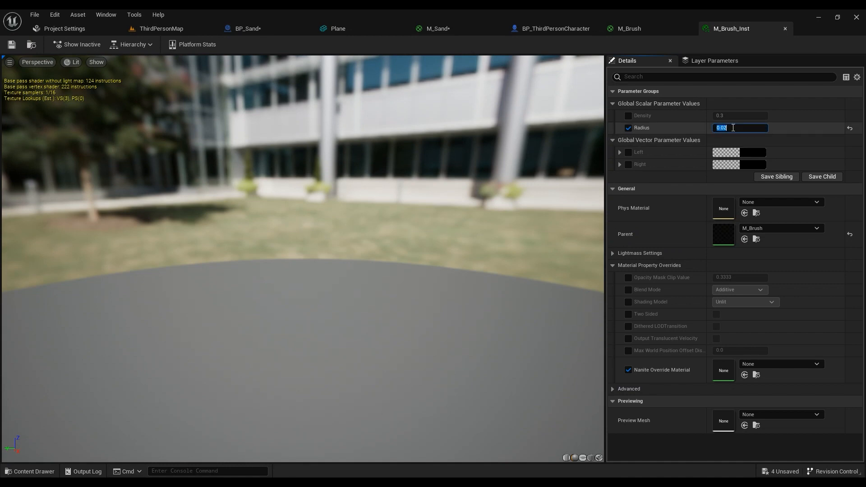
text(4)
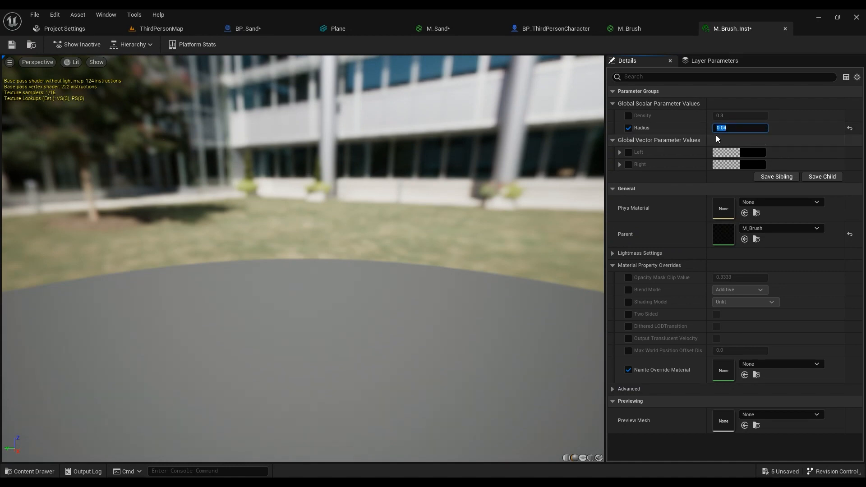
click(12, 45)
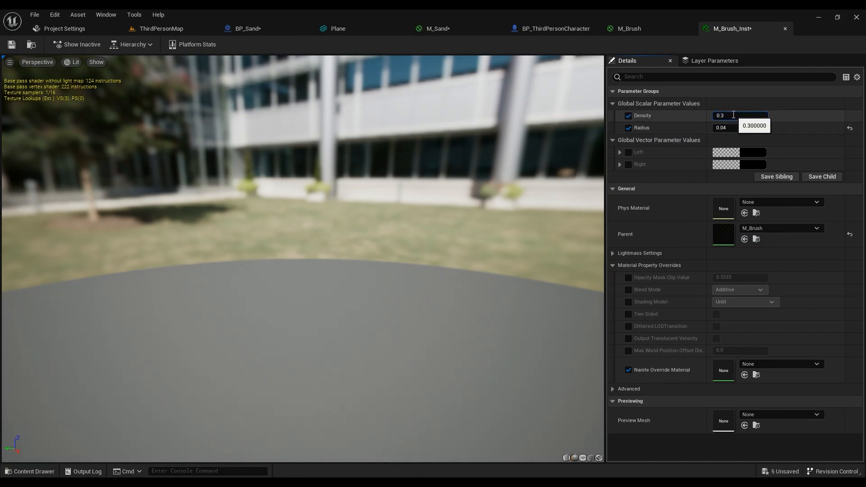
click(733, 116)
text(0.5)
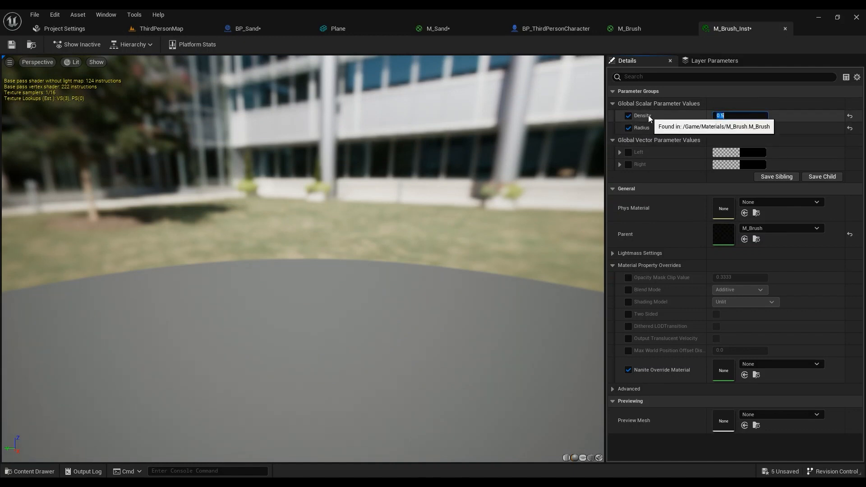
key(Return)
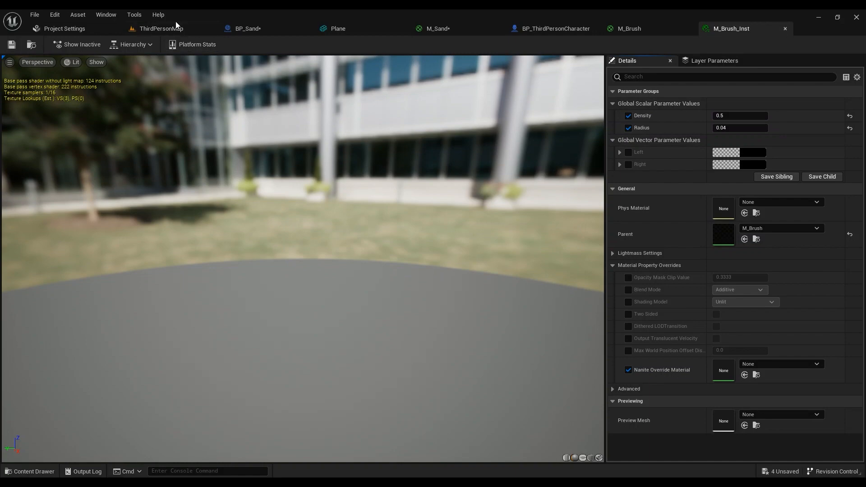
Step: Play-test ThirdPersonMap with the 0.04 brush radius, examine the sand trails while walking, and stop the session
click(176, 26)
key(alt+p)
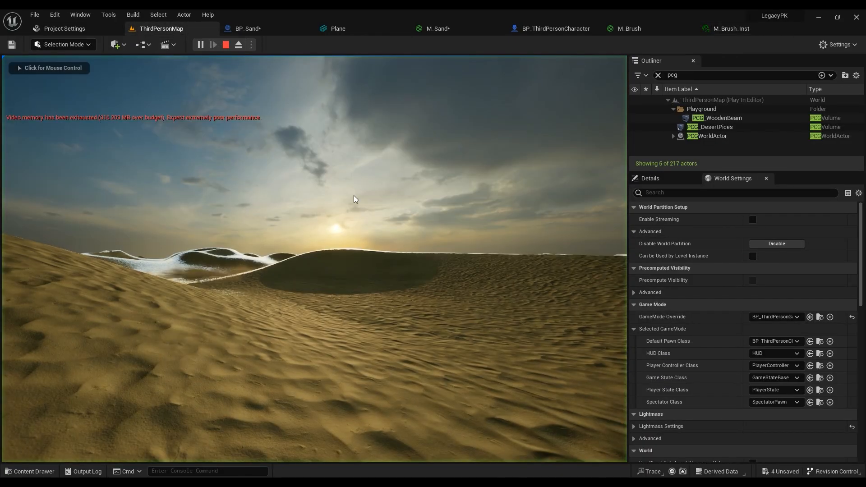
key(w)
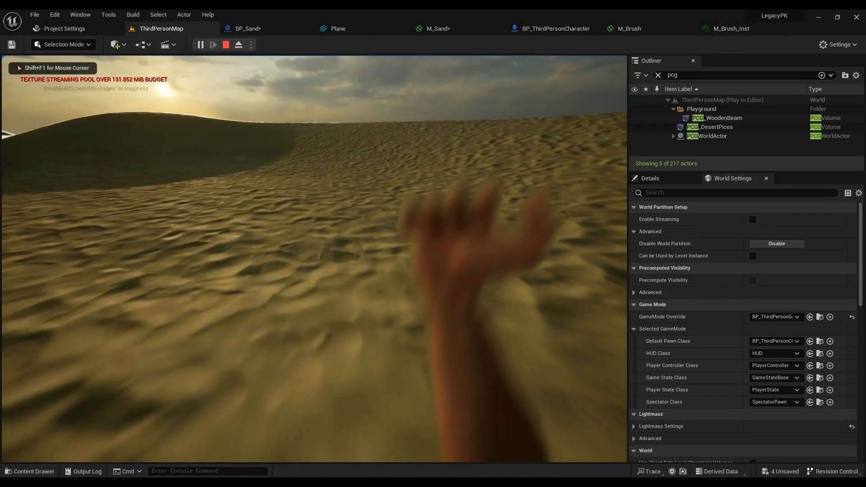
key(w)
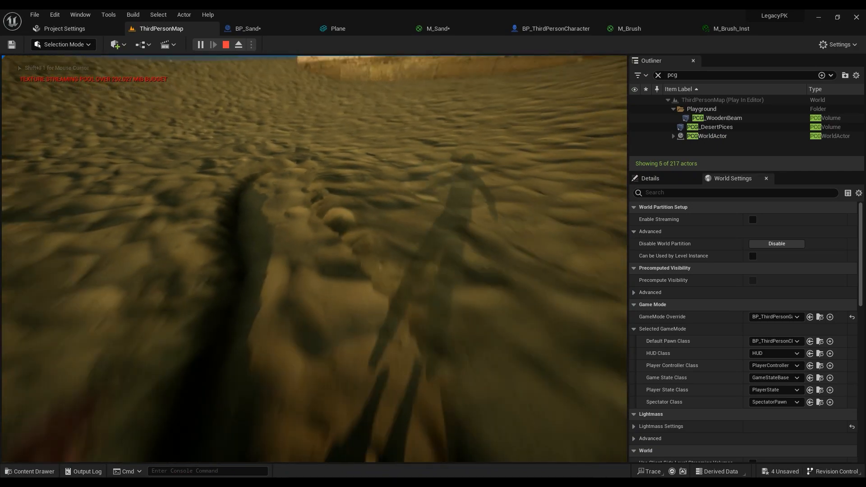
key(w)
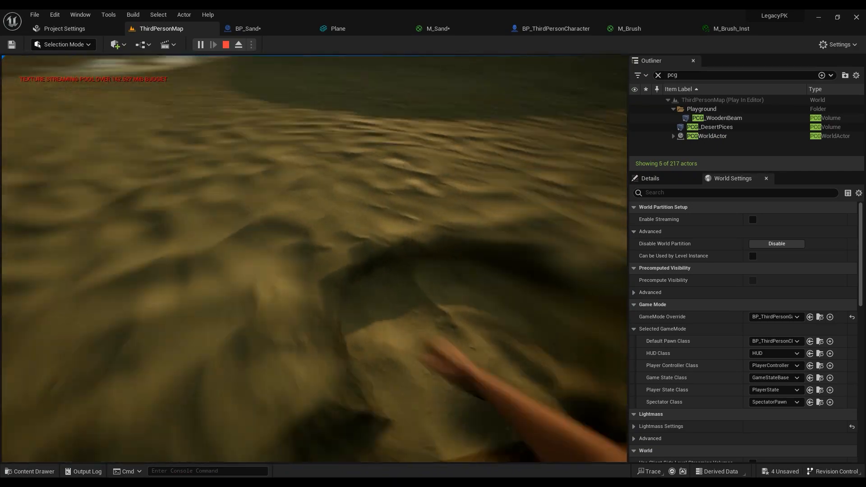
key(w)
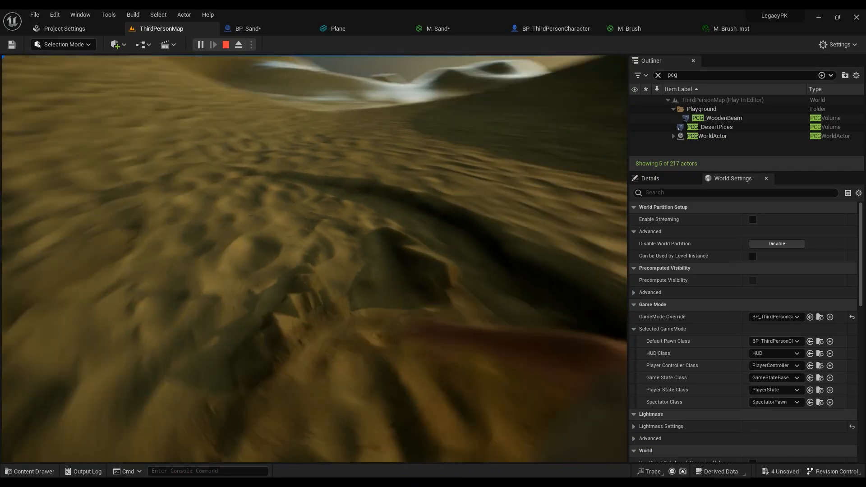
key(Escape)
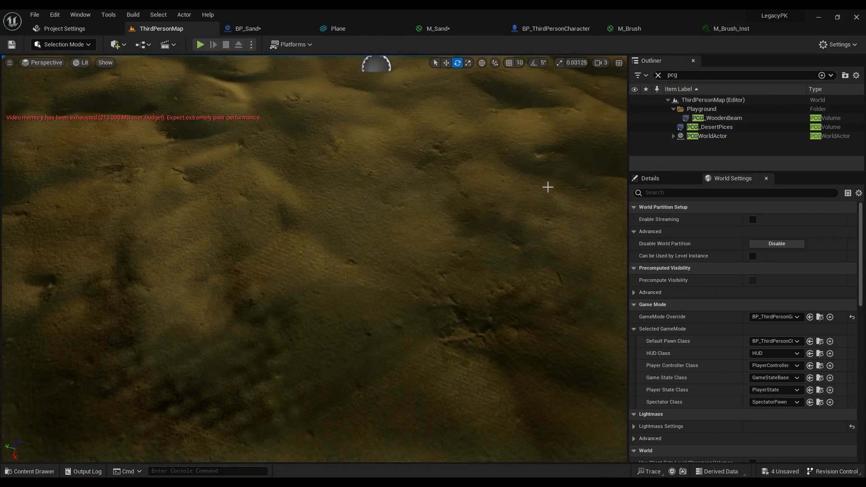
Step: Set the Radius in M_Brush_Inst to 0.005 and save the material instance
click(732, 28)
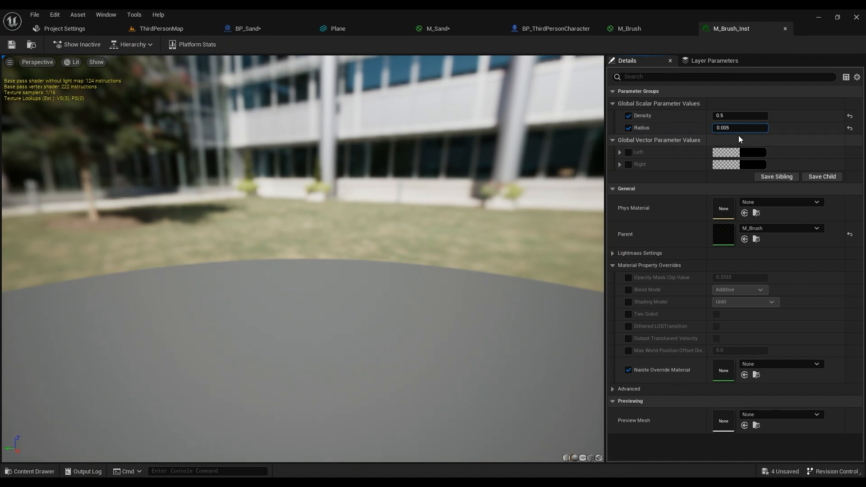
click(12, 44)
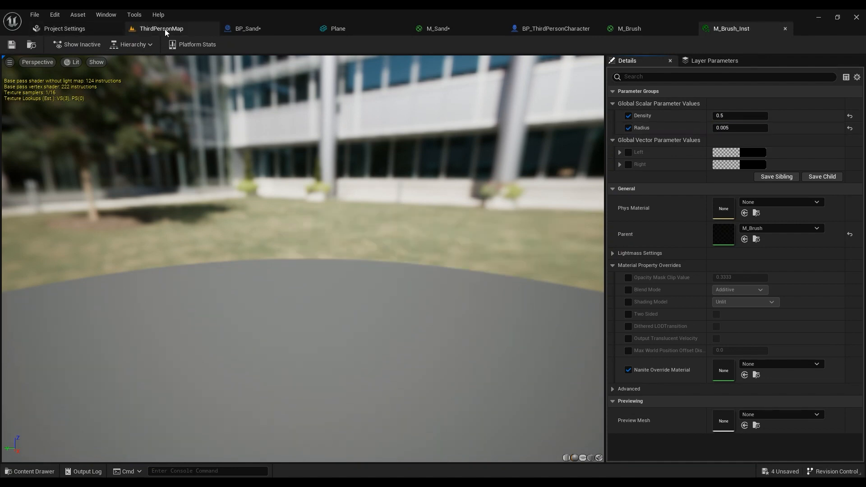
Step: Play ThirdPersonMap with the 0.005 brush radius and walk the character across the sand to examine the footprints
click(159, 28)
key(alt+p)
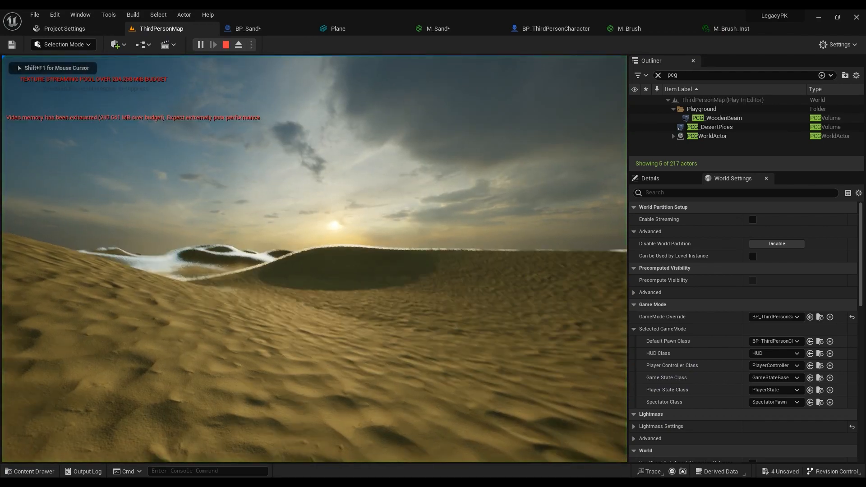
key(w)
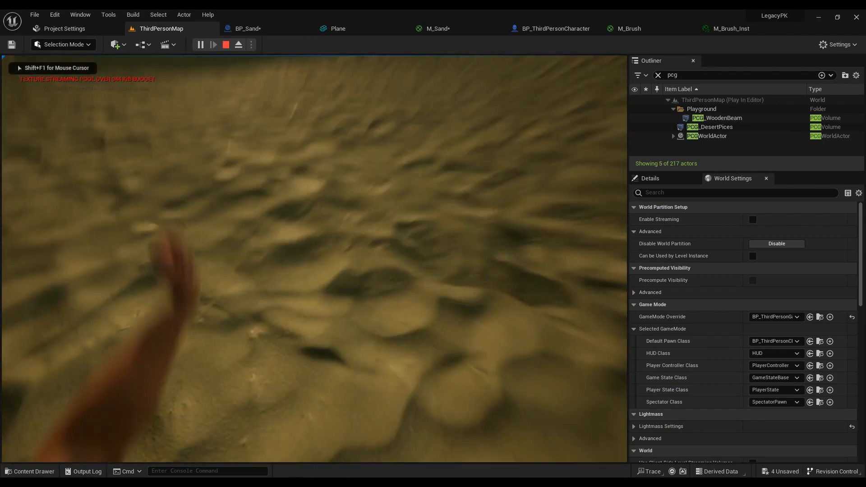
key(s)
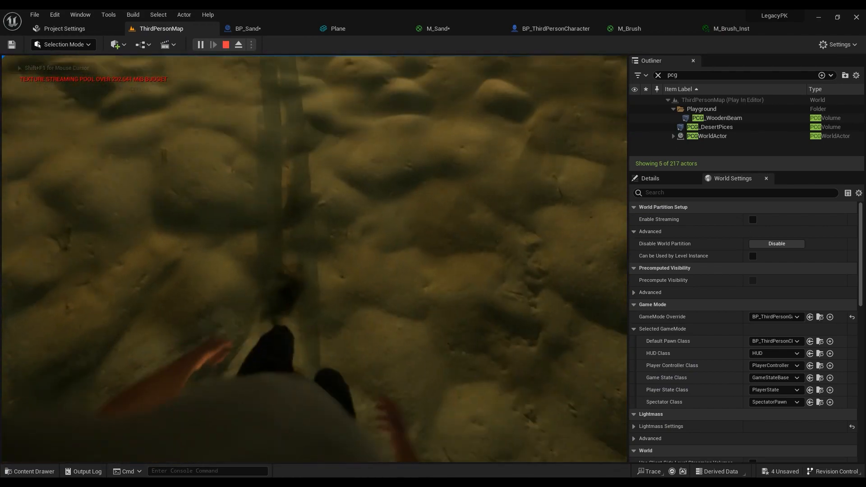
key(s)
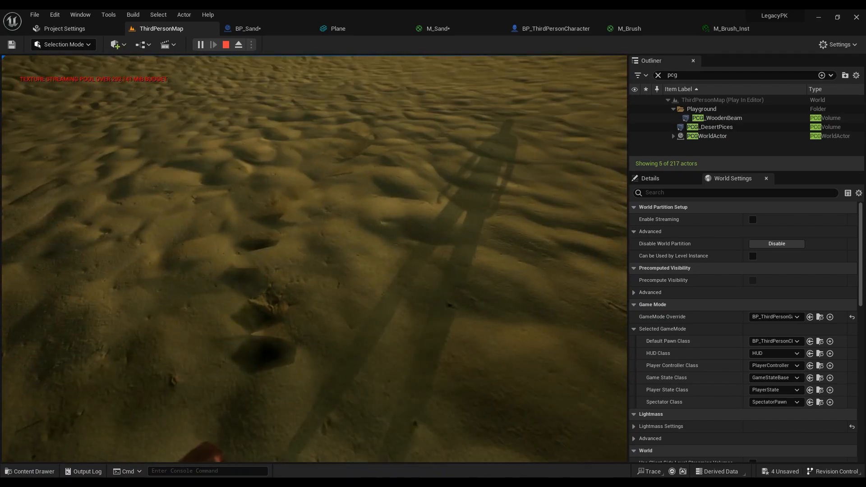
key(s)
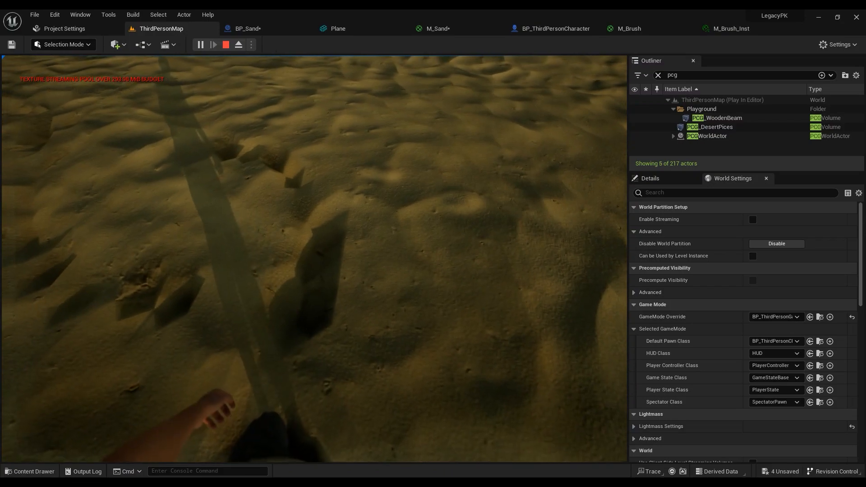
key(s)
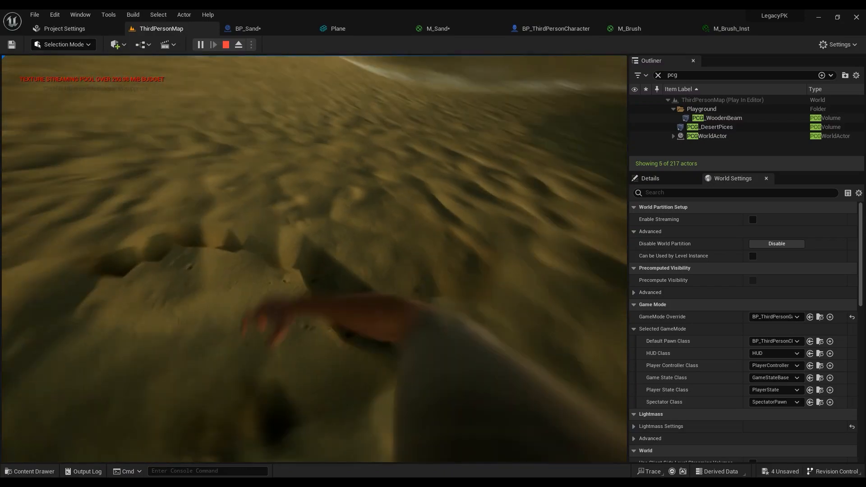
Step: Examine the sand mesh density around the character in wireframe view, return to the lit view, and stop the play session
key(F1)
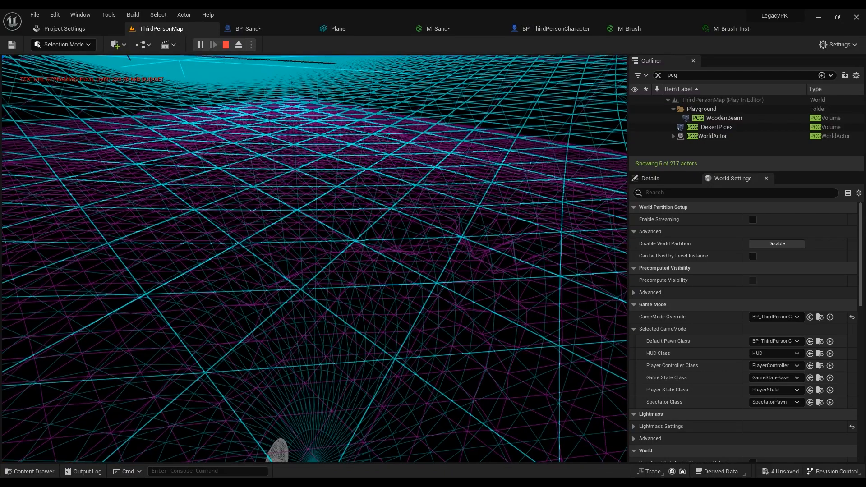
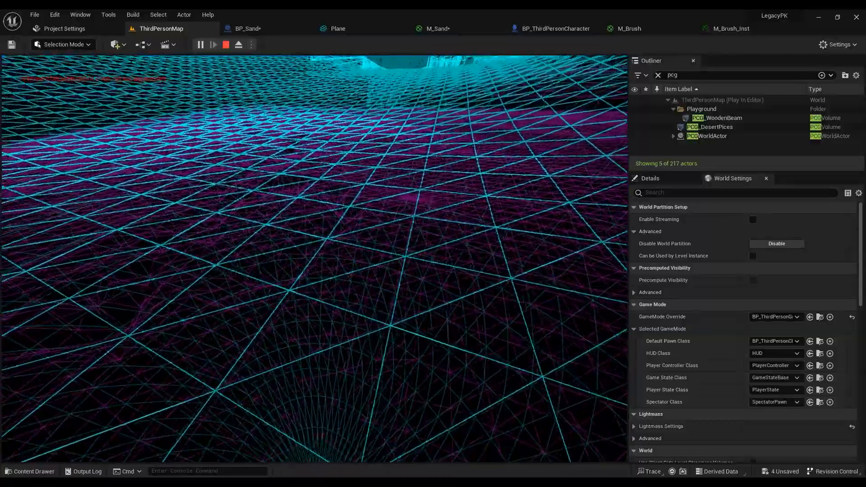
key(w)
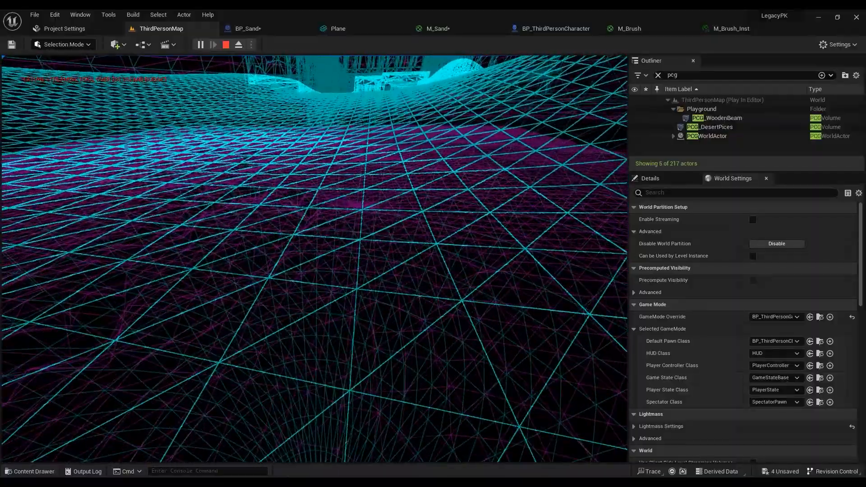
key(F3)
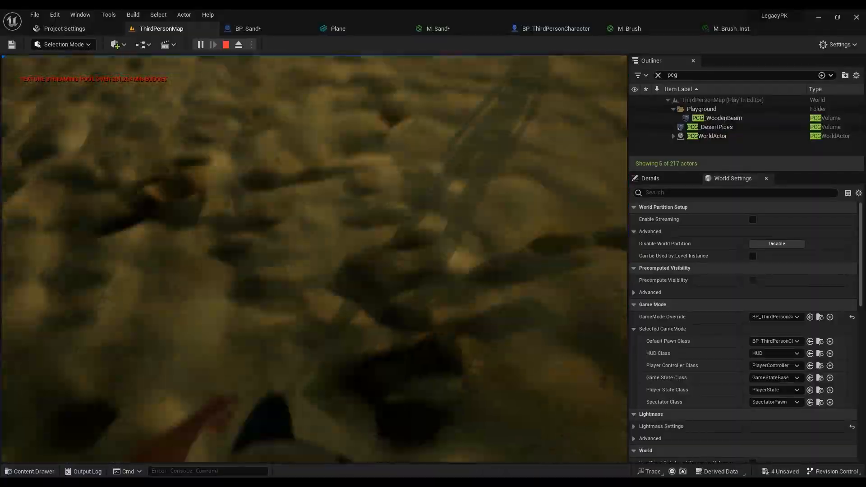
key(w)
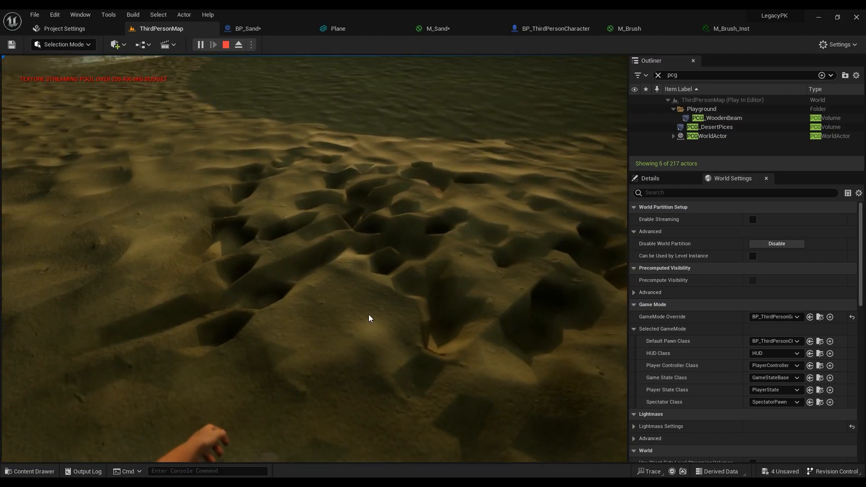
key(Escape)
Step: Set the Radius in M_Brush_Inst to 0.01, save it, and play-test ThirdPersonMap to examine the sand trails
click(728, 29)
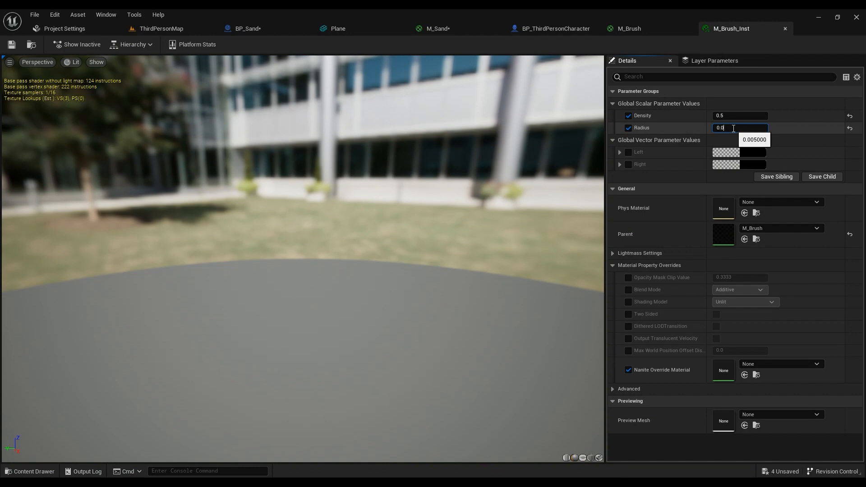
key(Return)
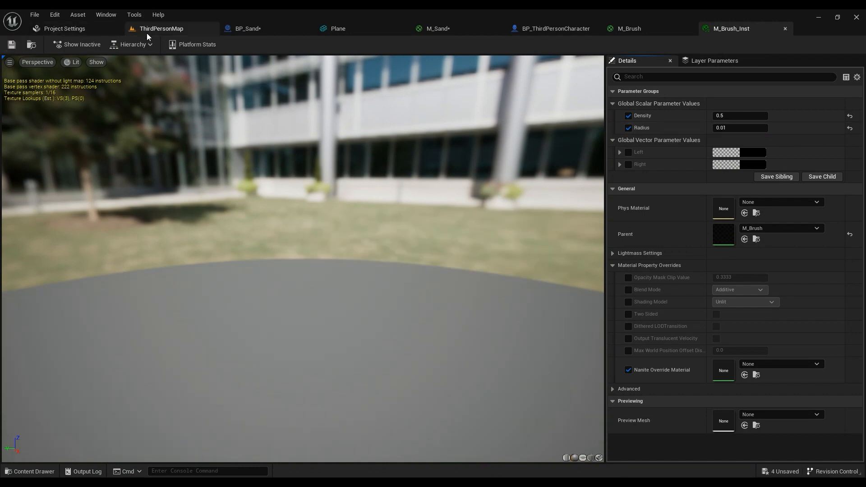
click(149, 31)
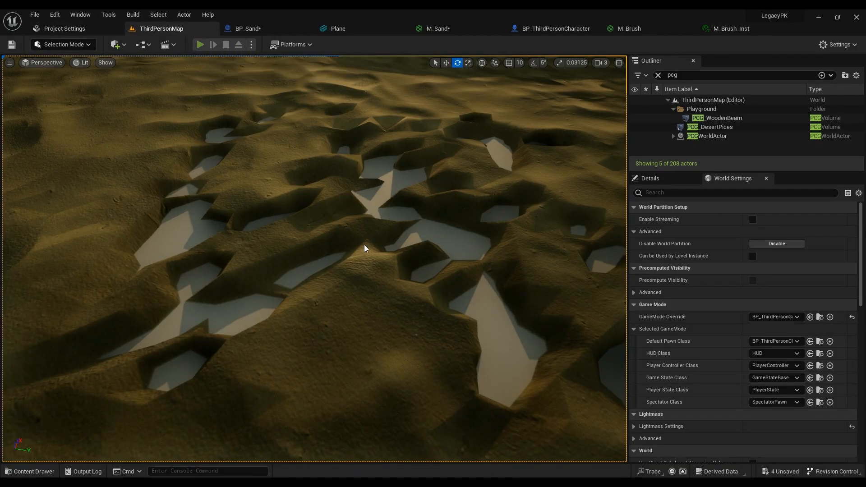
key(alt+p)
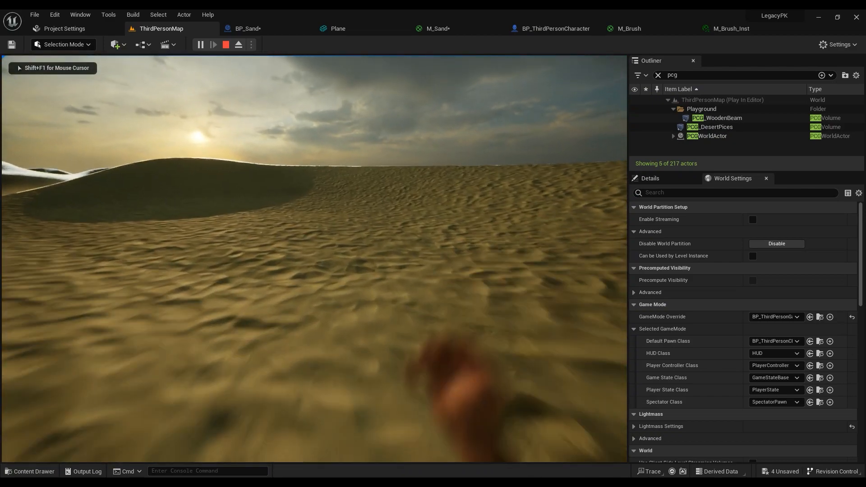
key(w)
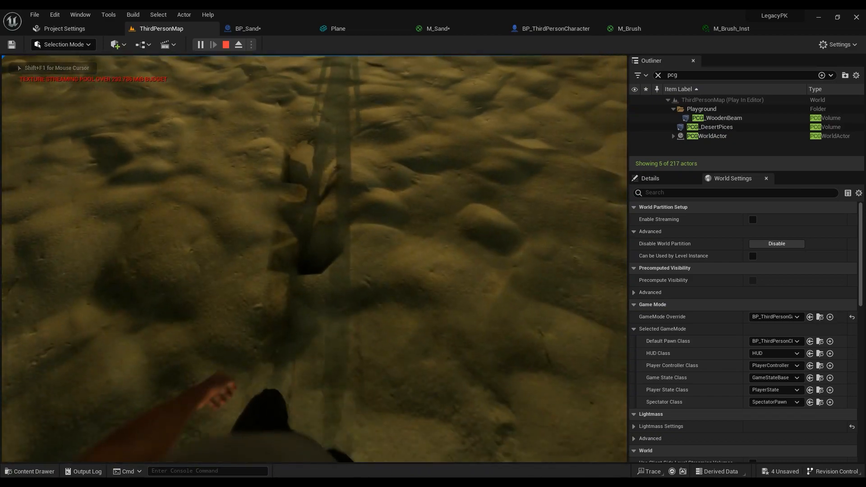
key(s)
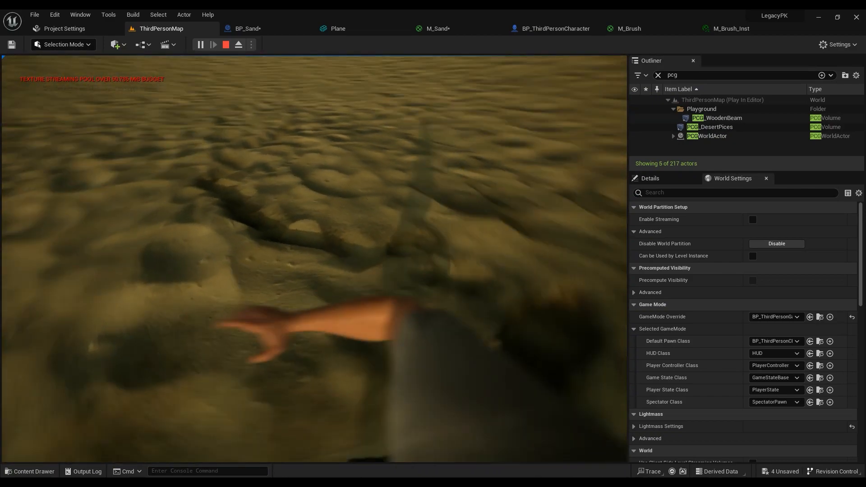
key(w)
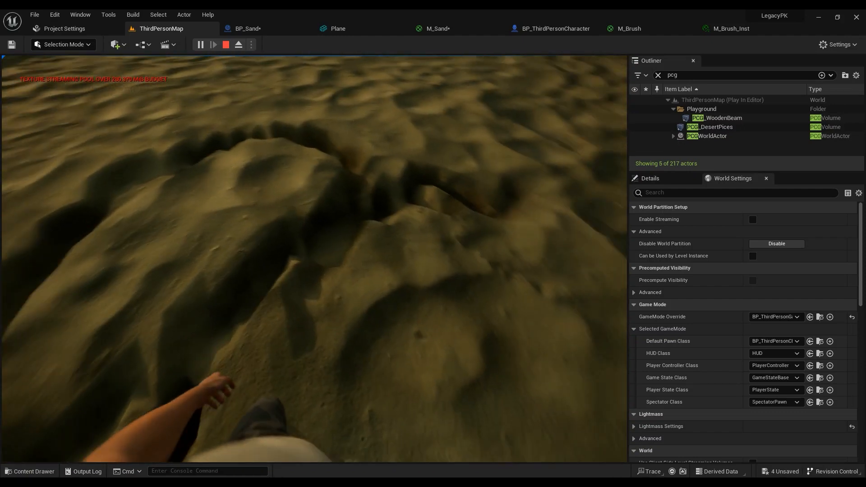
key(w)
key(Escape)
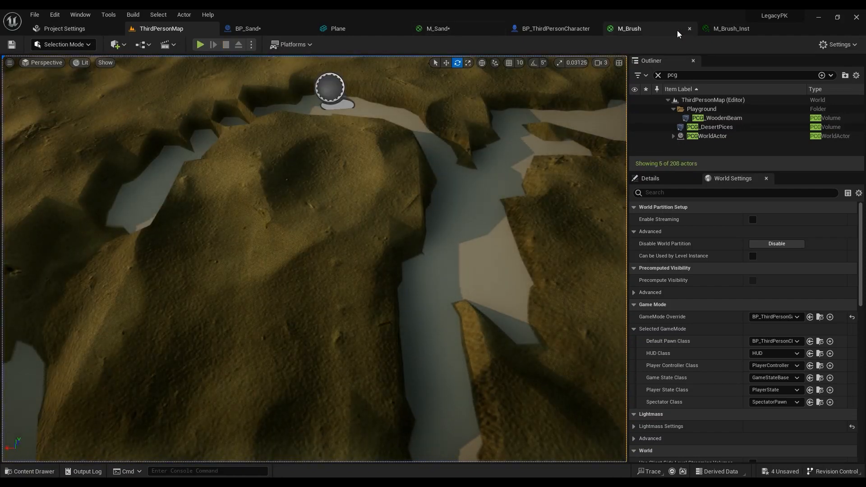
Step: Set the Density in M_Brush_Inst to 0.15 and save the material instance
click(737, 30)
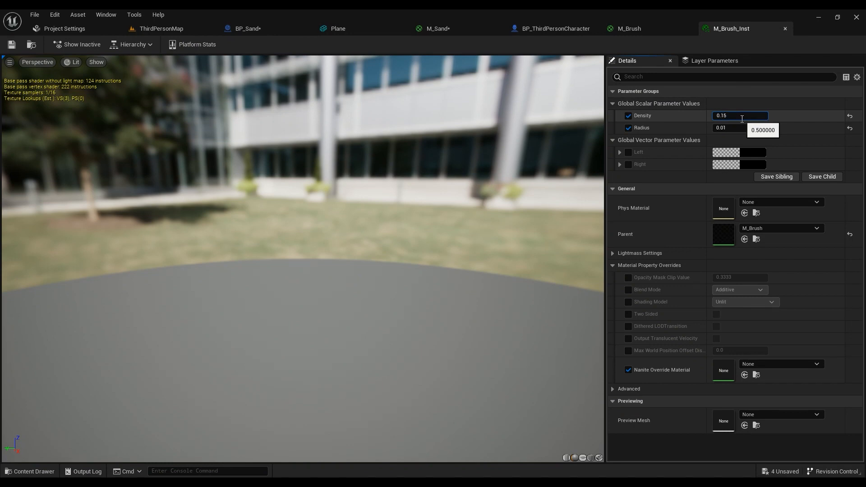
click(742, 116)
click(15, 45)
Step: Play-test ThirdPersonMap with the 0.15 brush density, examine the footprint depth while walking, and stop the session
click(161, 28)
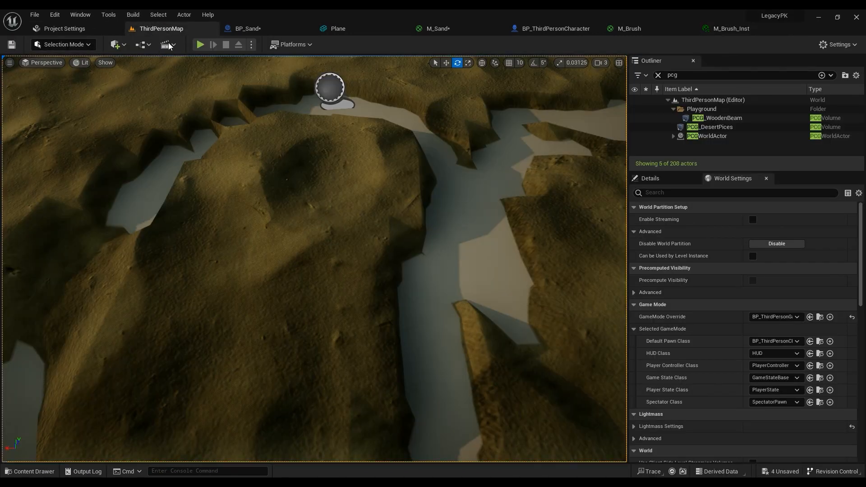
key(alt+p)
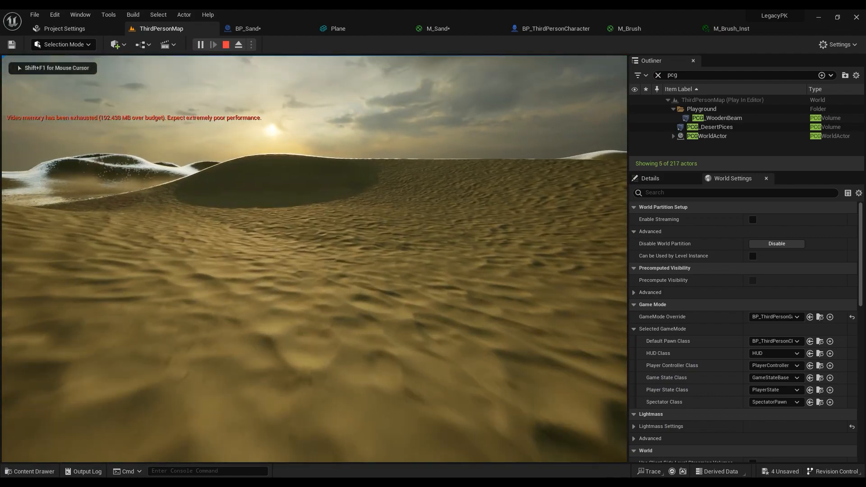
key(w)
key(w)
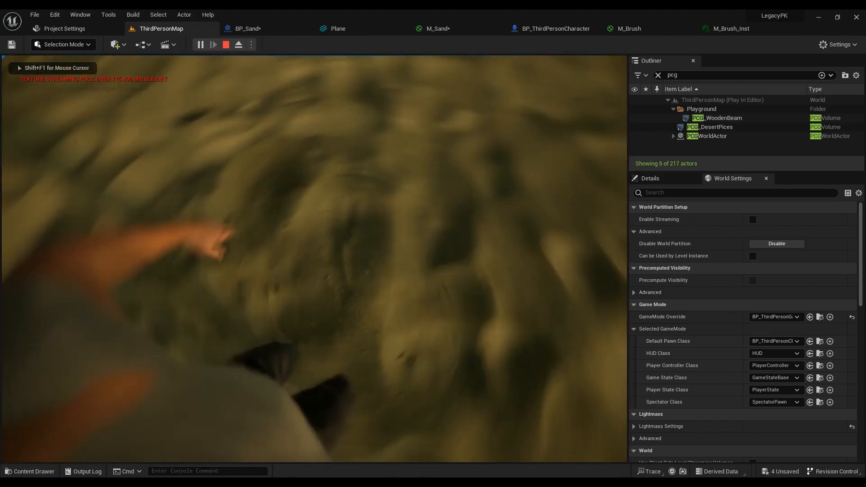
key(w)
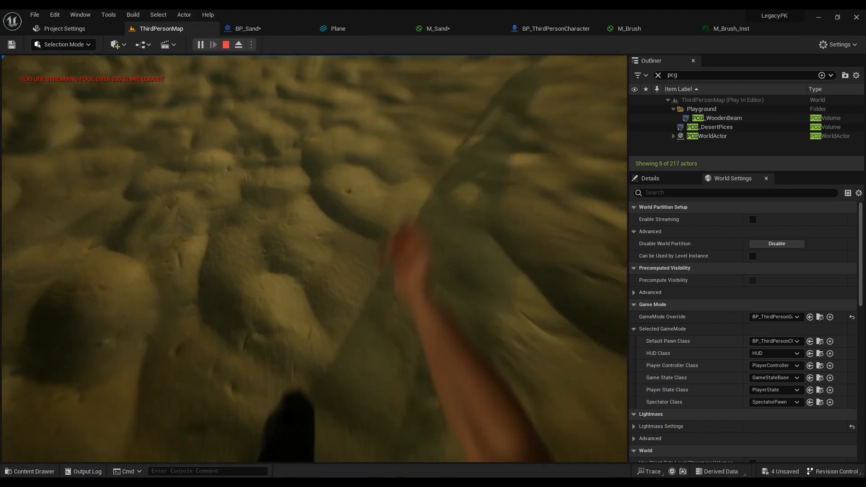
key(w)
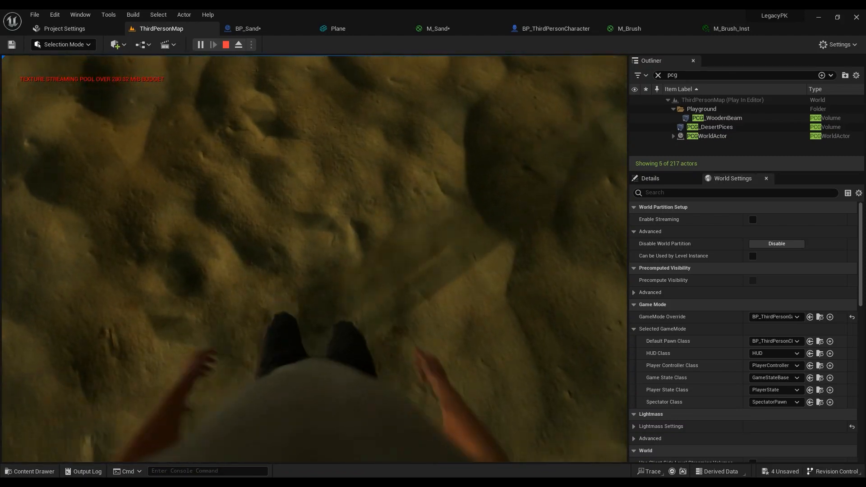
key(w)
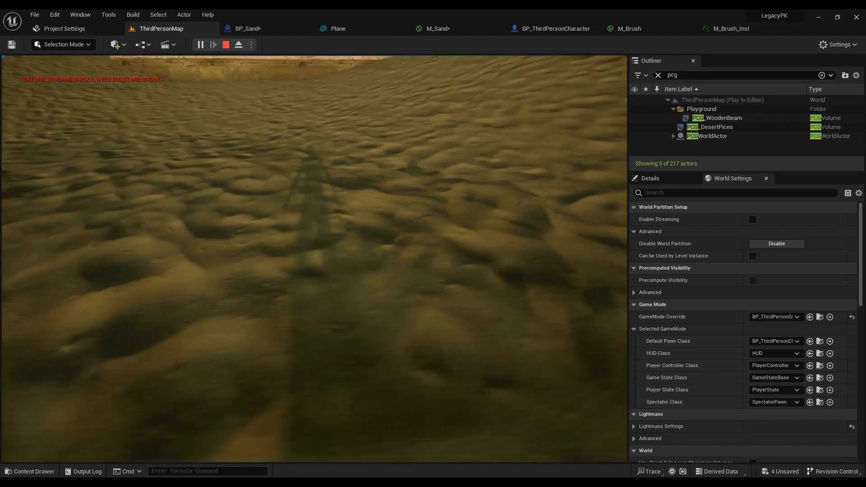
key(Escape)
Step: Set the Density in M_Brush_Inst to 0.3, save it, and play-test ThirdPersonMap to examine the footprints in the sand
click(731, 29)
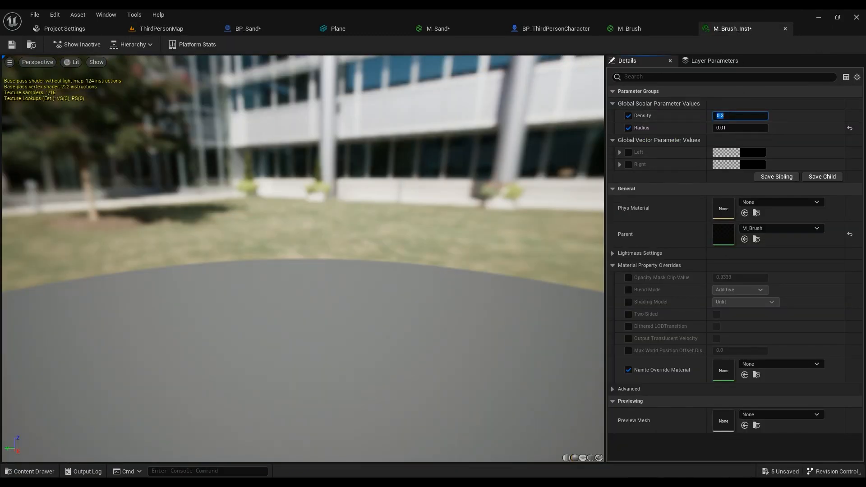
key(ctrl+s)
click(170, 31)
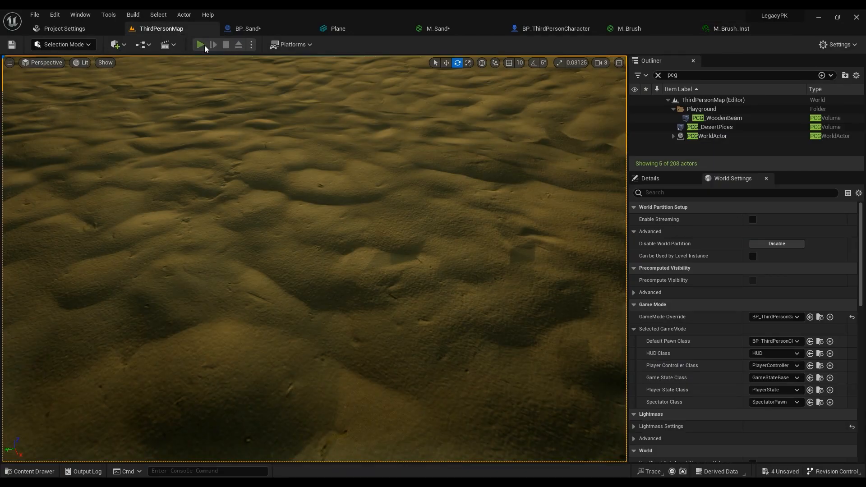
click(204, 45)
key(w)
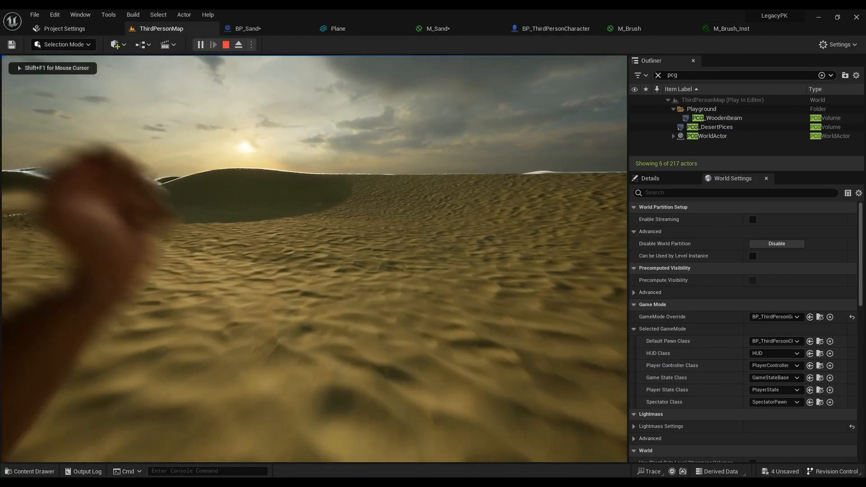
key(w)
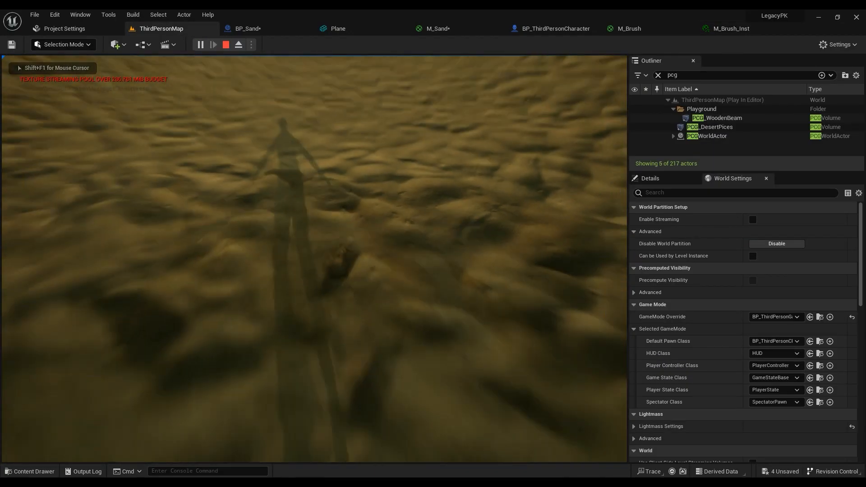
key(w)
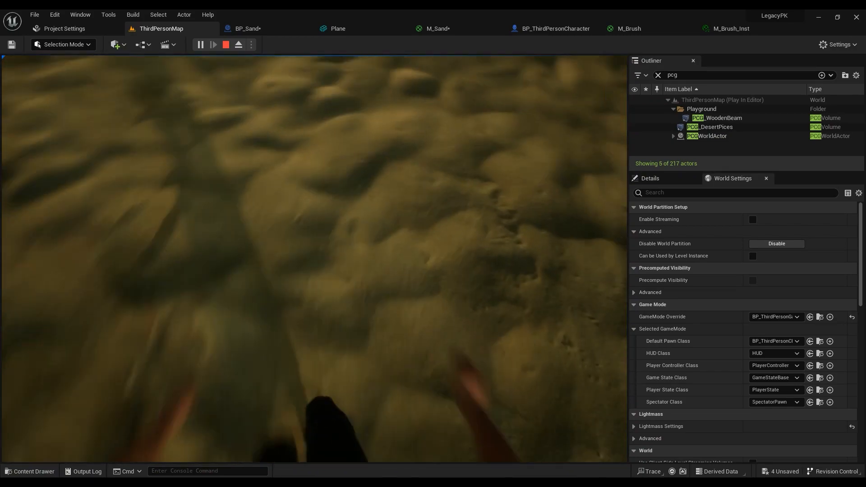
key(w)
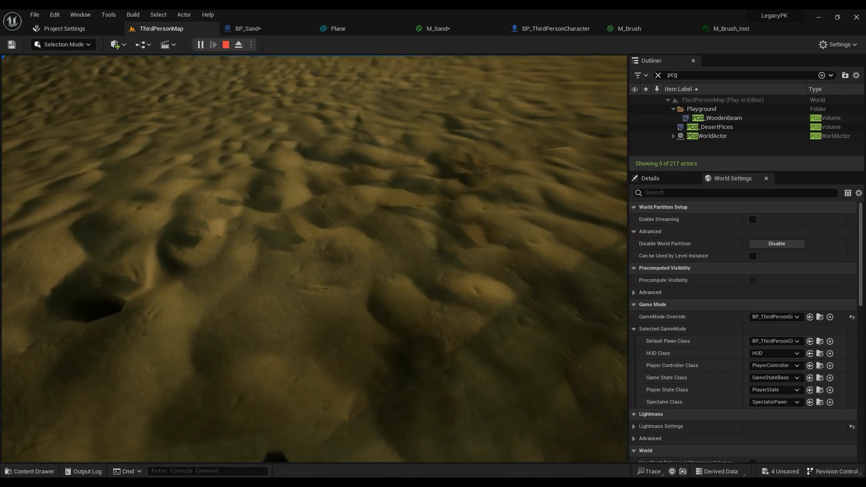
key(w)
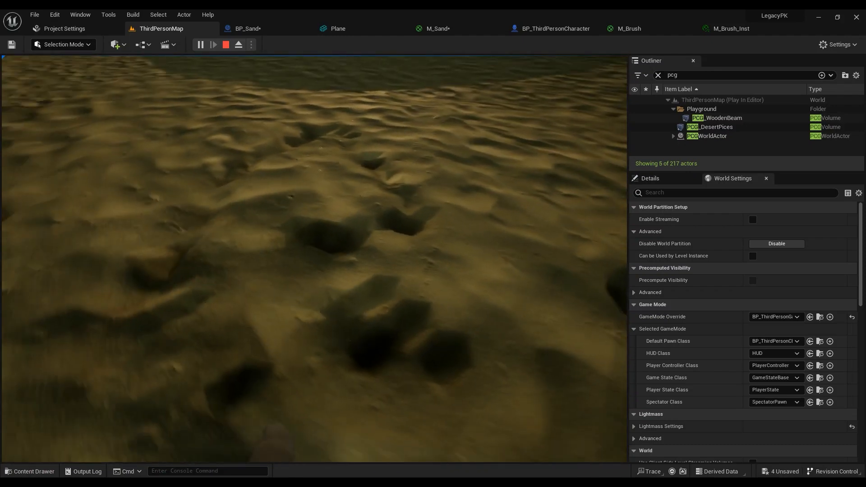
key(Escape)
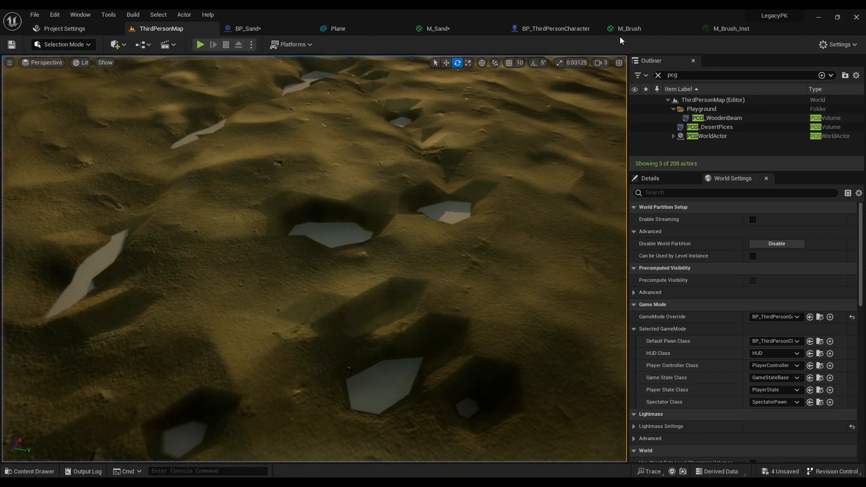
Step: Set the Density in M_Brush_Inst to 0.4 and save the material instance
click(728, 28)
click(737, 115)
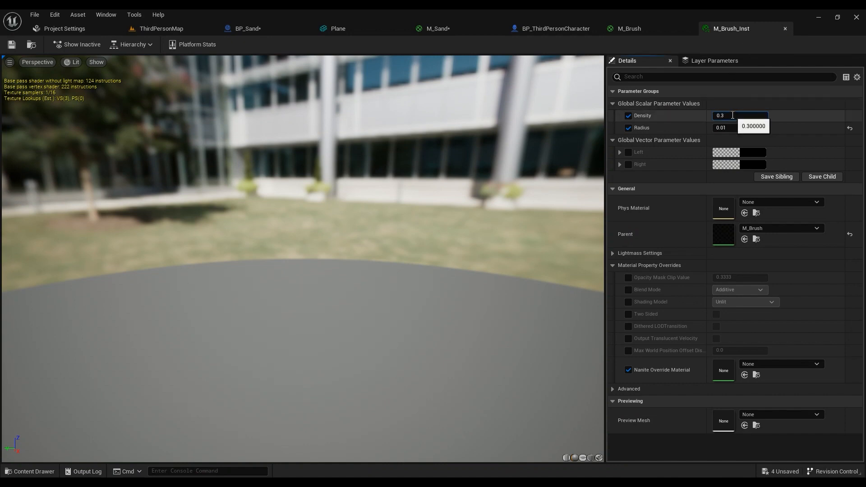
click(13, 45)
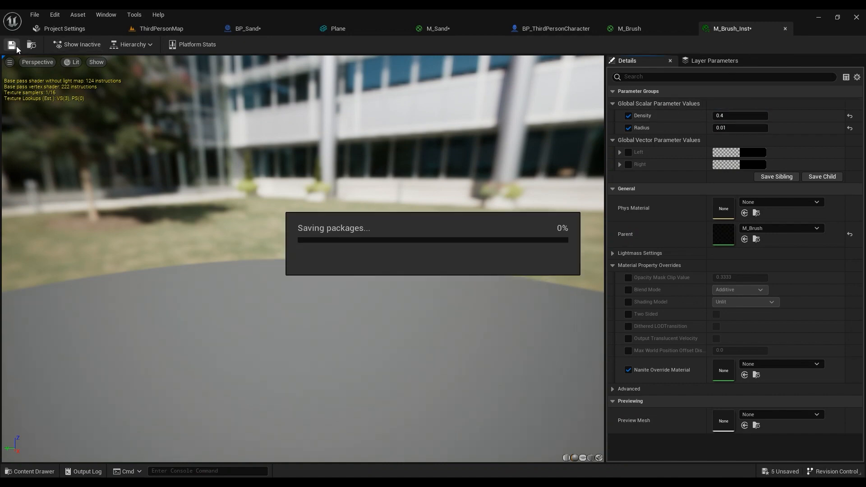
Step: Play-test ThirdPersonMap with the 0.4 brush density, examine the footprints while walking, and stop the session
click(180, 31)
click(203, 46)
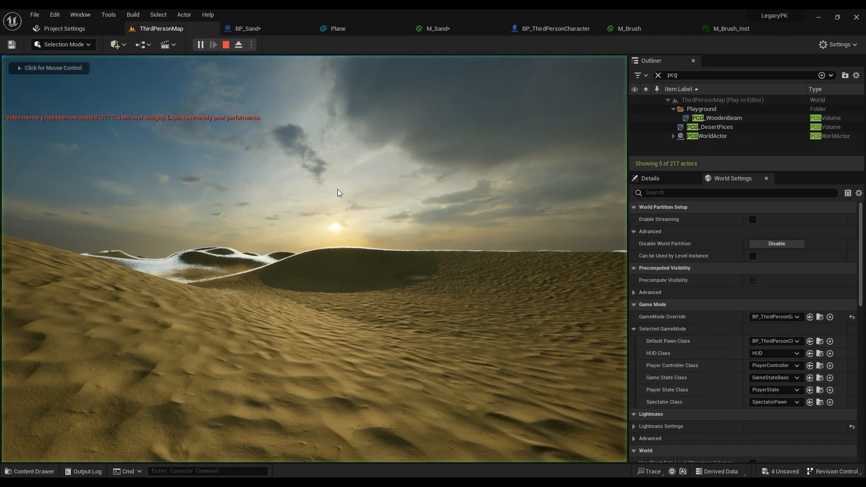
key(w)
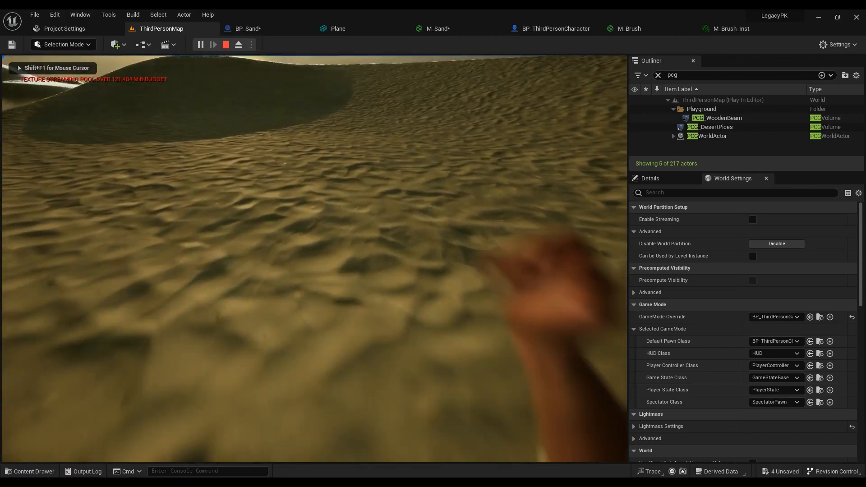
key(w)
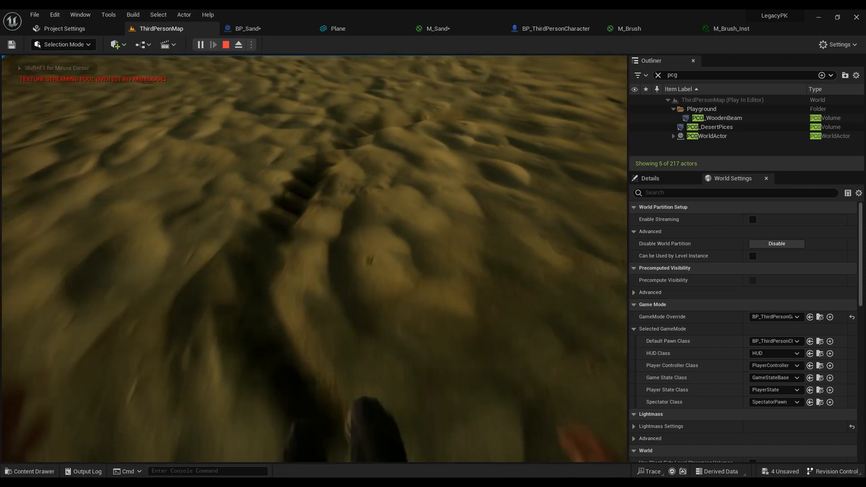
key(w)
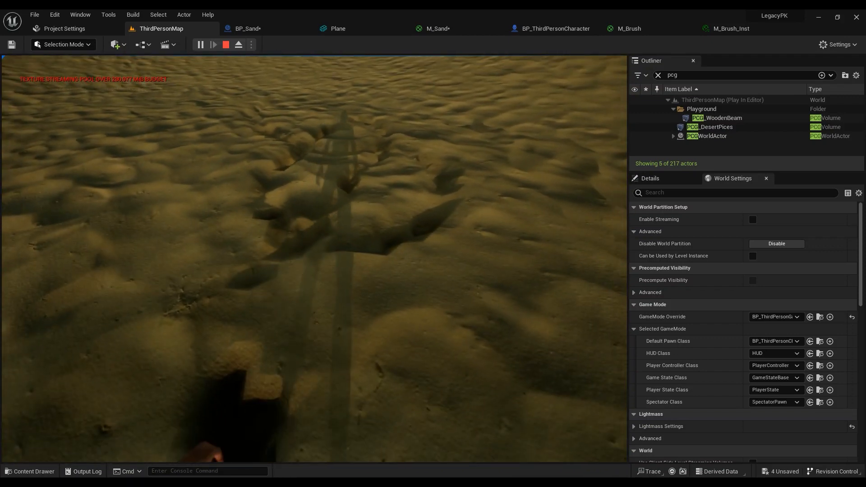
key(Escape)
click(737, 28)
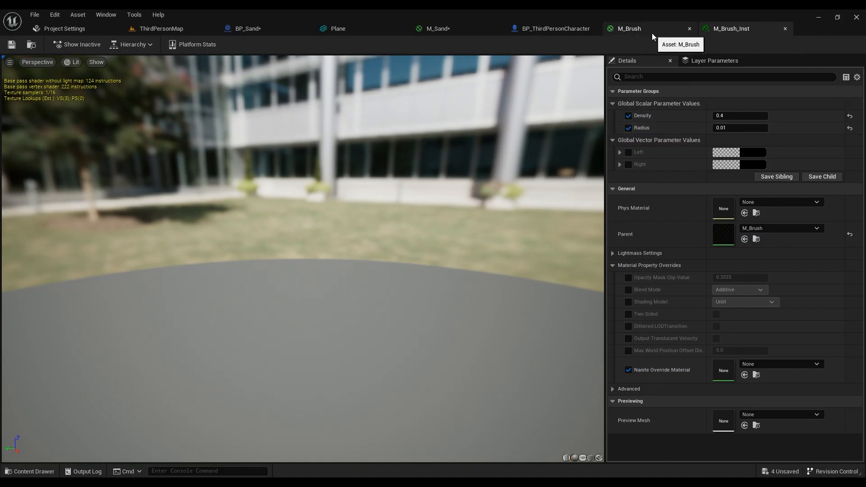
click(411, 31)
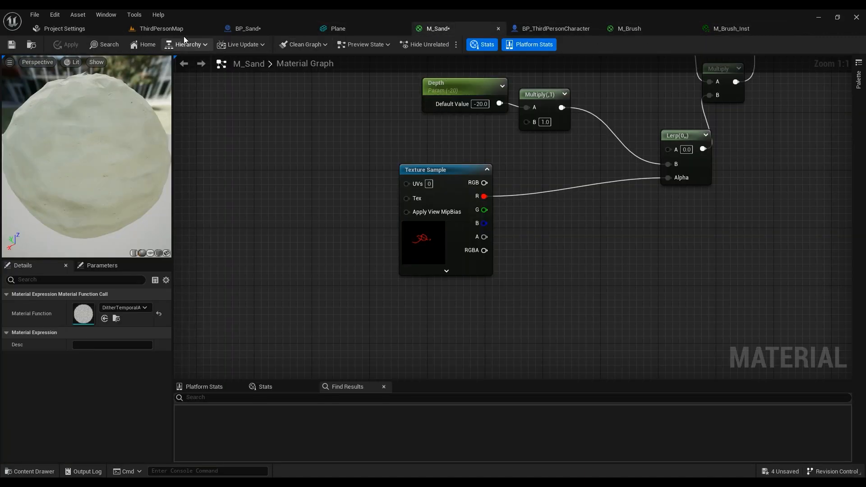
click(147, 31)
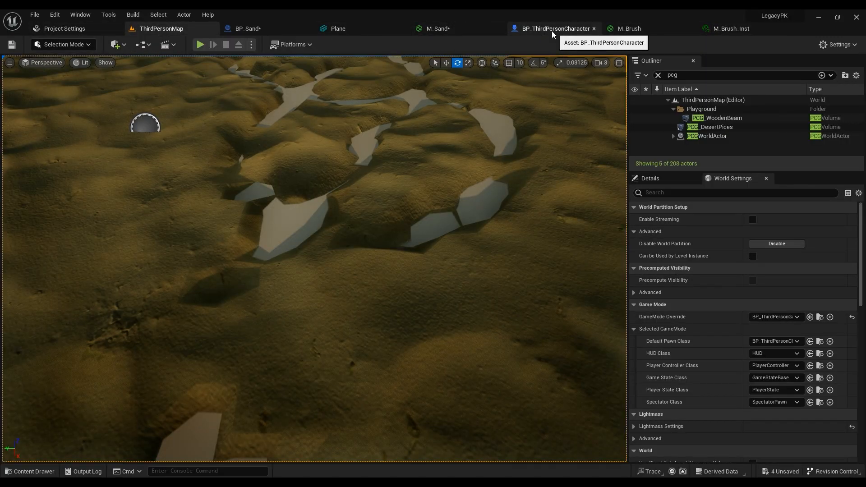
Step: Switch the BP_Sand viewport to Lit shading and inspect the Plane and Plane1 components
click(247, 29)
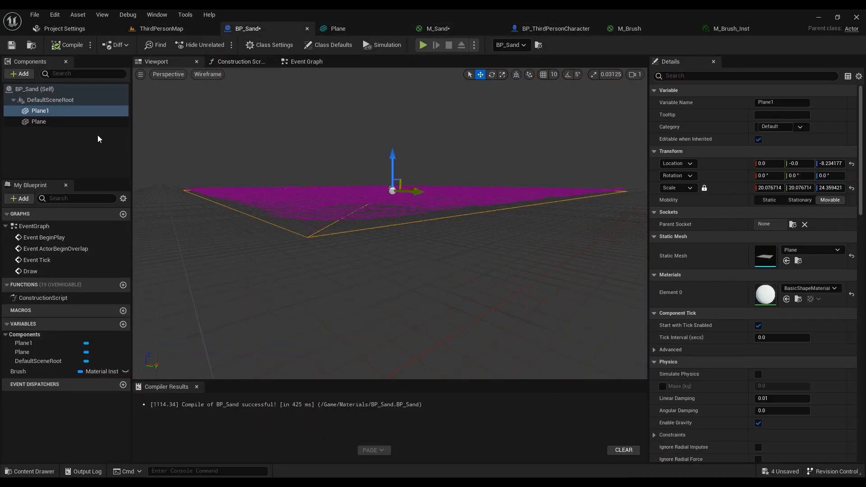
click(90, 122)
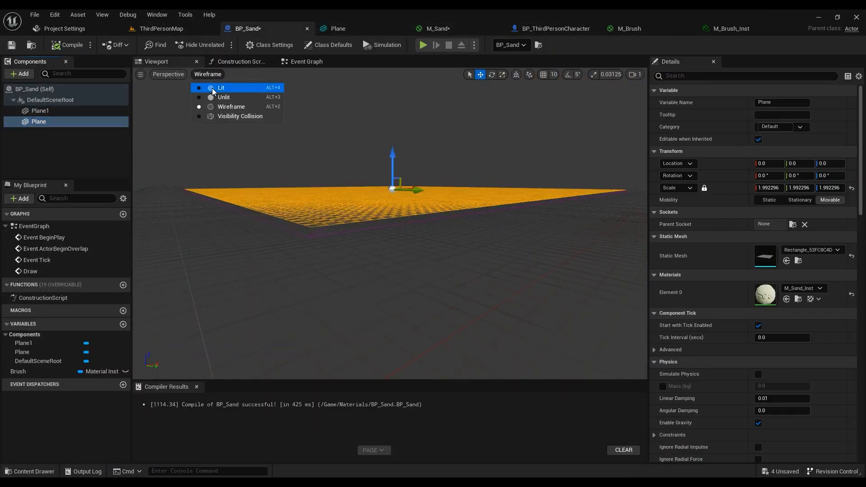
click(212, 88)
double_click(59, 122)
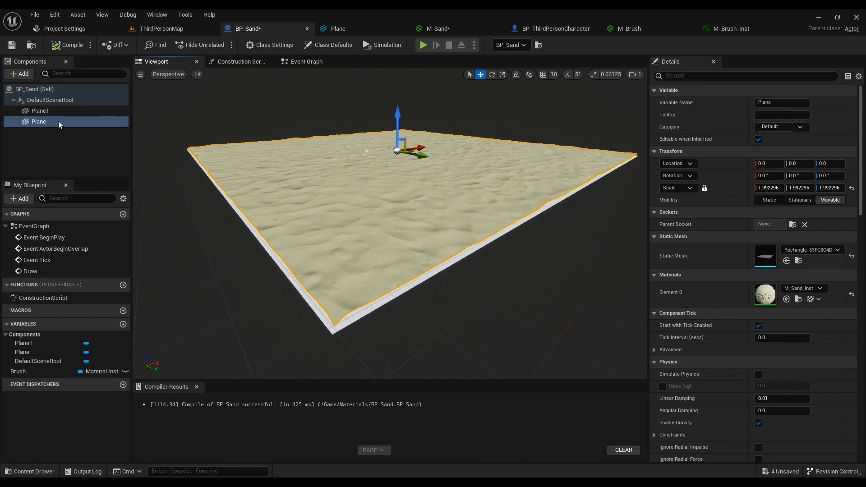
click(41, 111)
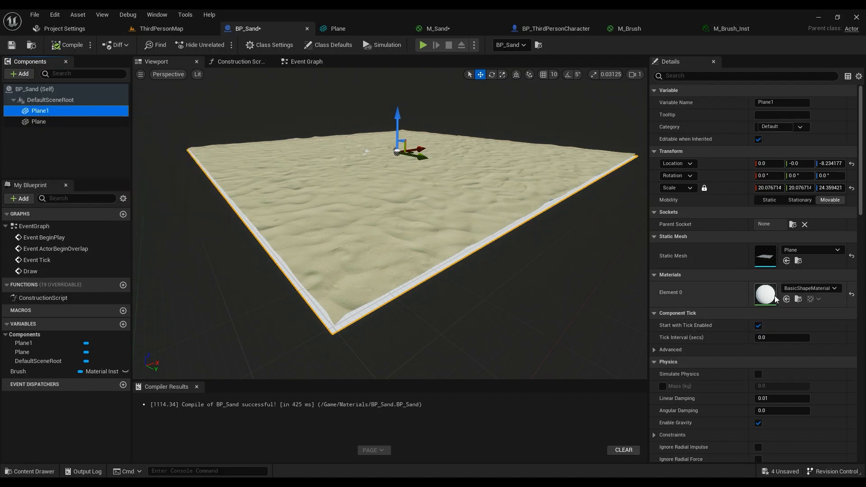
click(44, 124)
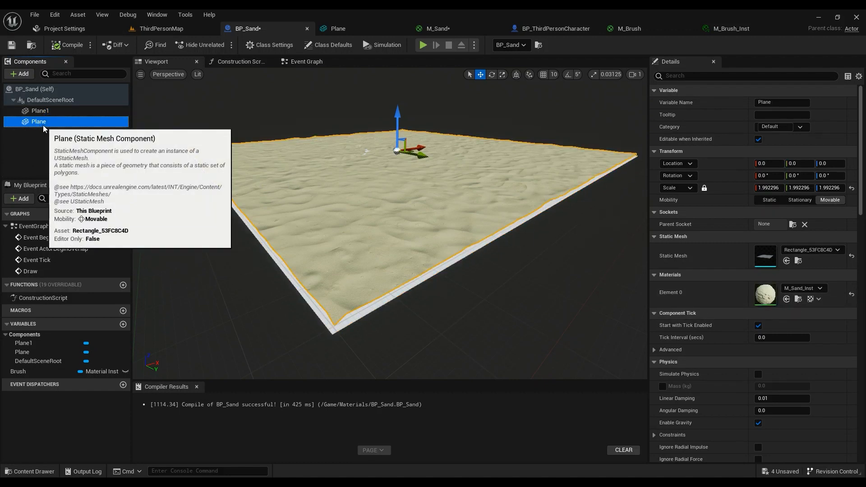
mouse_move(307, 195)
right_down()
mouse_move(331, 219)
mouse_move(320, 208)
mouse_move(318, 221)
mouse_move(317, 200)
right_up()
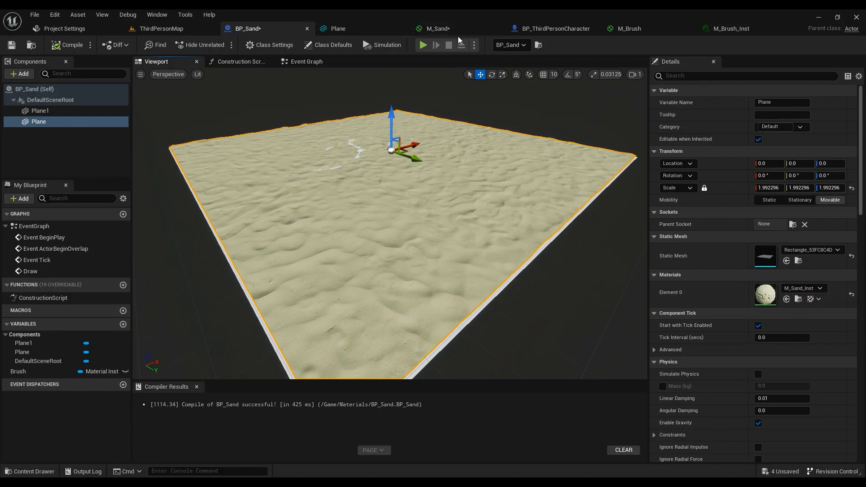
click(436, 28)
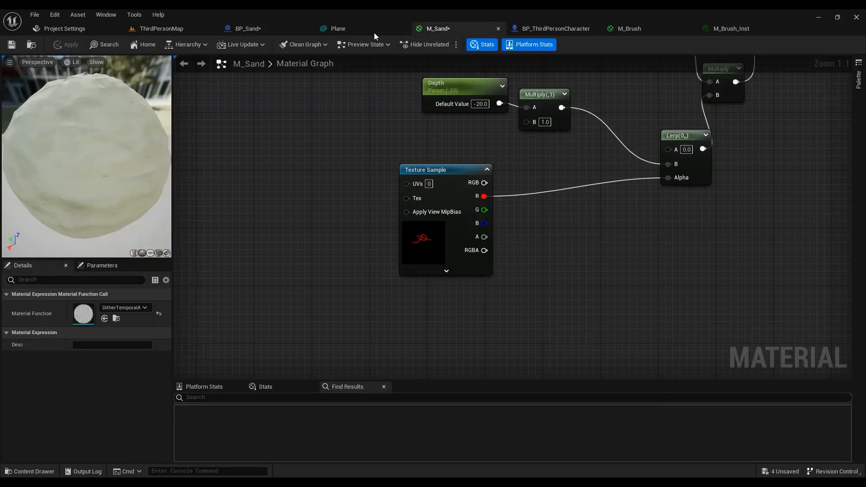
click(32, 45)
right_click(286, 359)
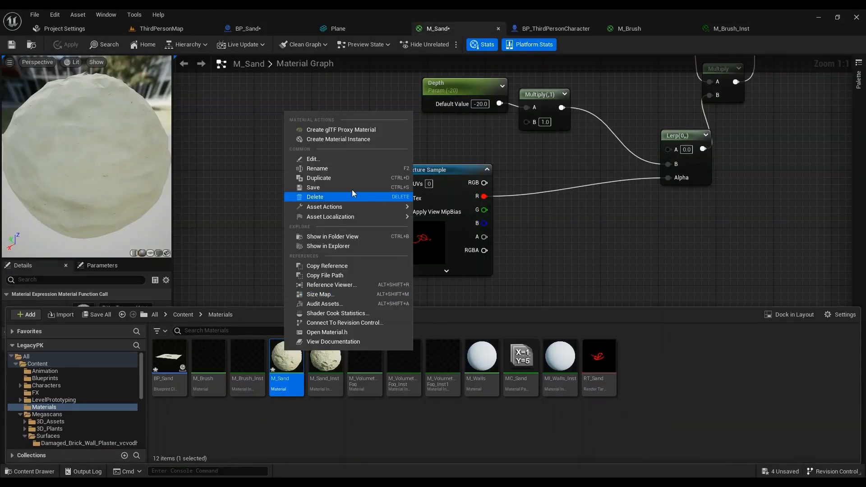
click(726, 416)
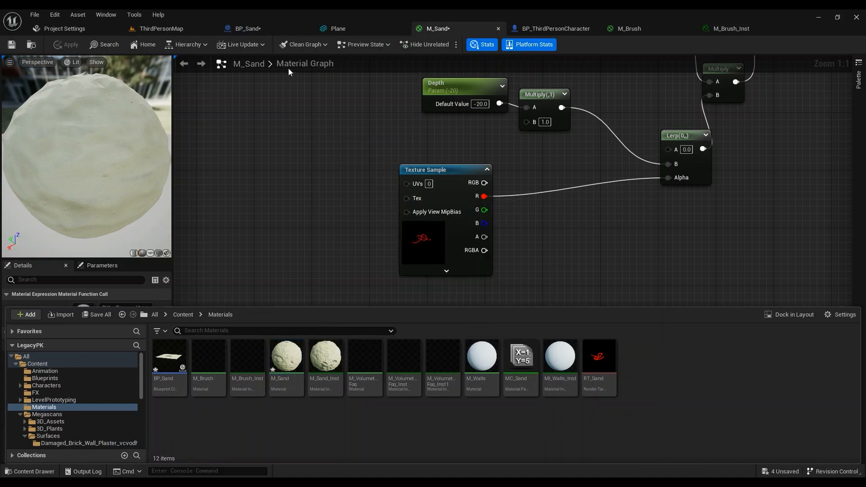
Step: Open M_Sand_Inst from BP_Sand's Plane component, set its Depth to -60, and save the material instance
click(246, 29)
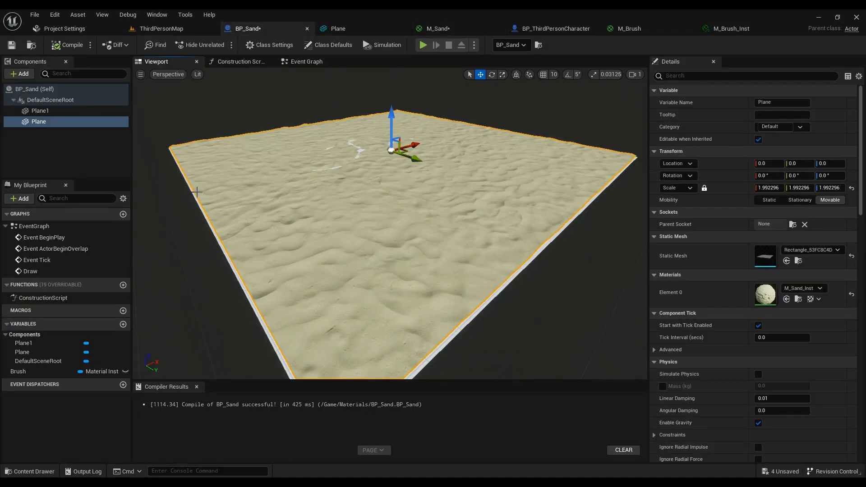
double_click(766, 294)
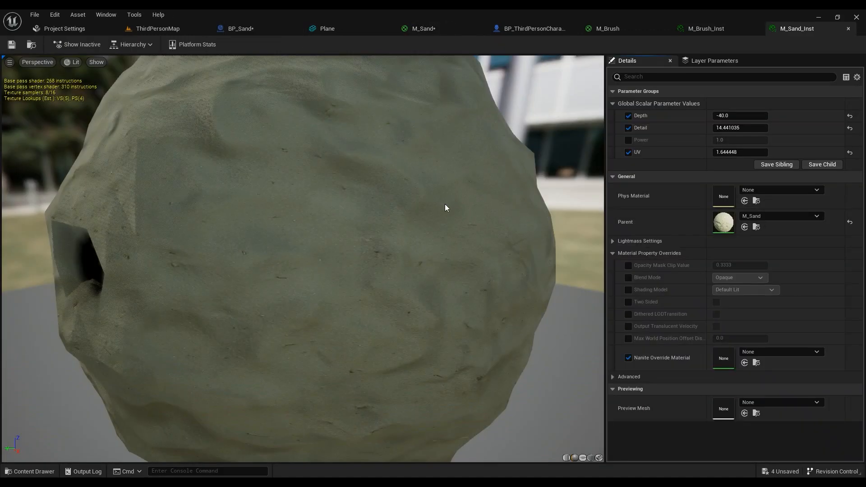
click(735, 115)
text(-6)
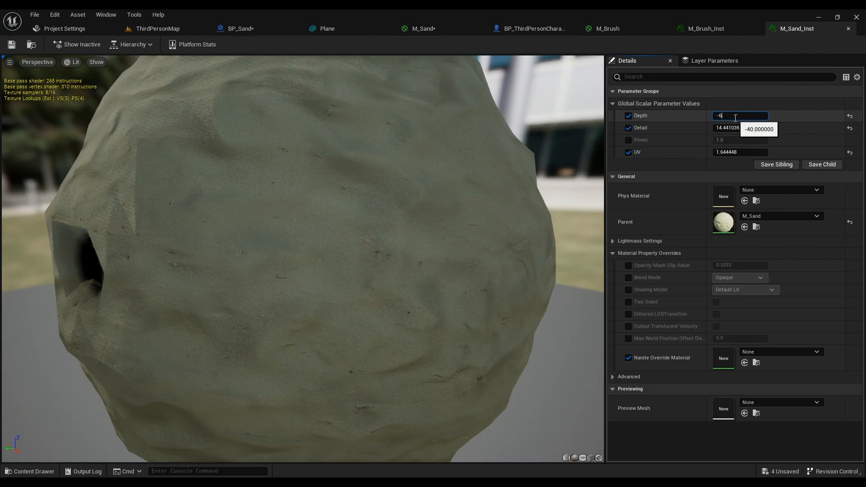
text(0)
key(Return)
click(11, 45)
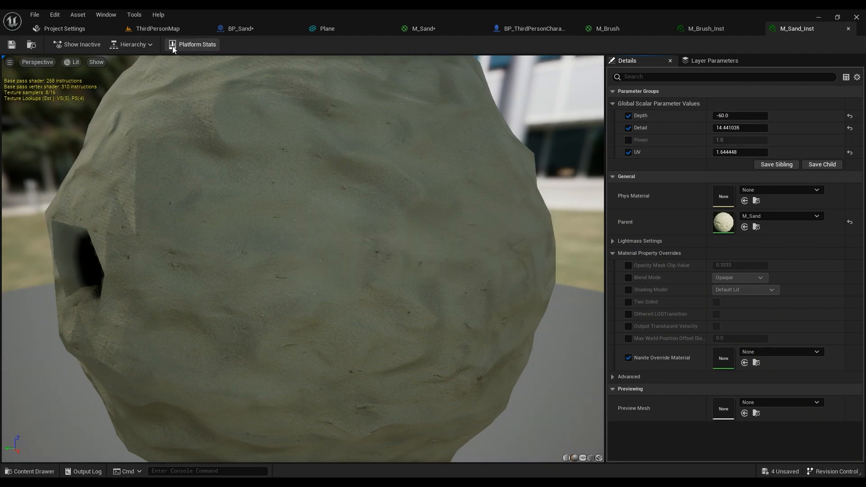
Step: Play-test ThirdPersonMap with the -60 sand depth, examine the trails while walking around, and stop the session
click(150, 30)
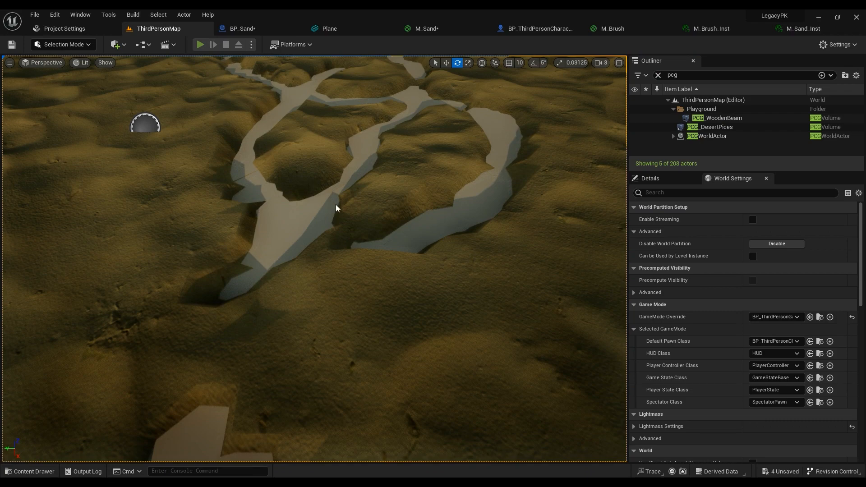
key(alt+p)
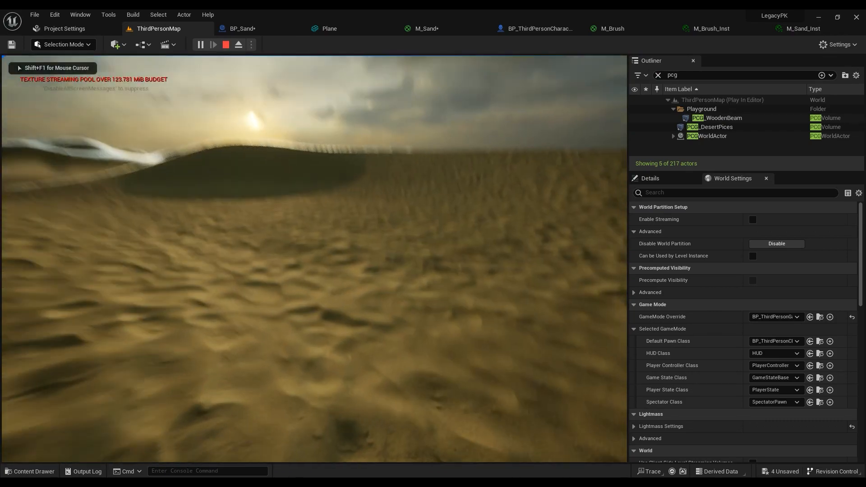
key(w)
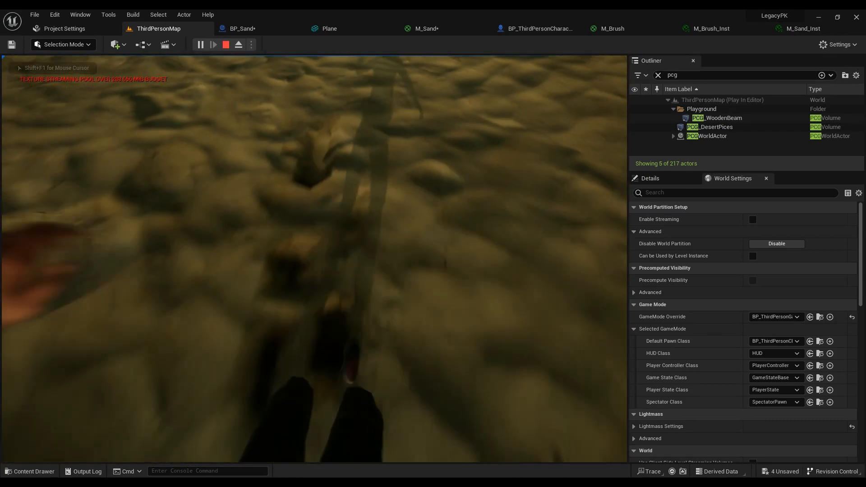
key(w)
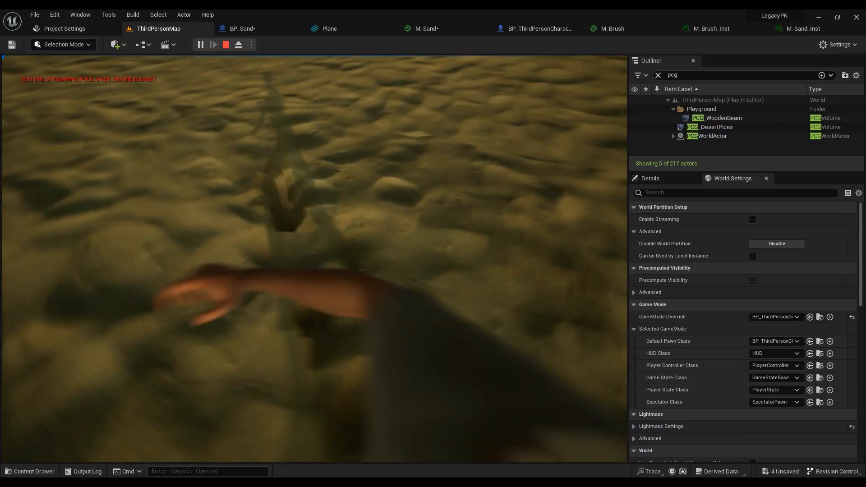
key(w)
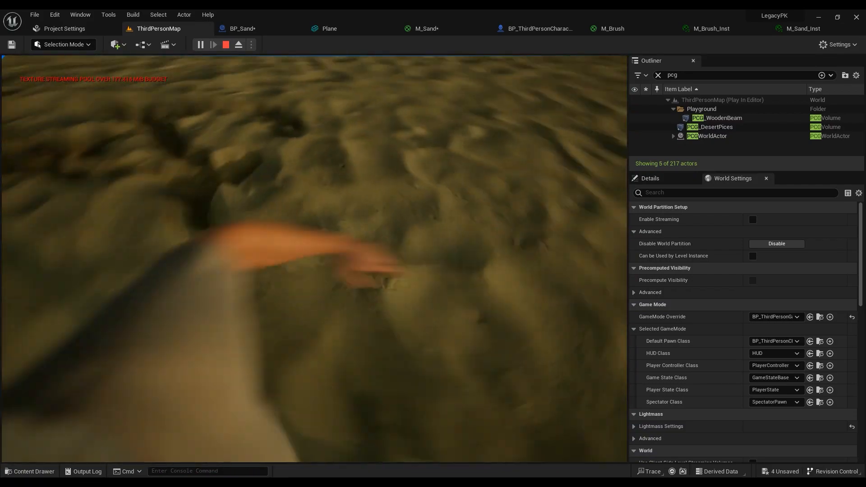
key(w)
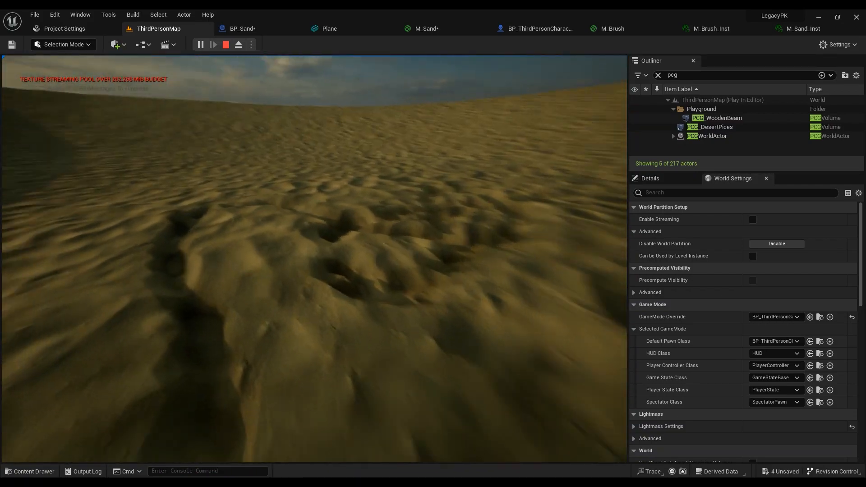
key(w)
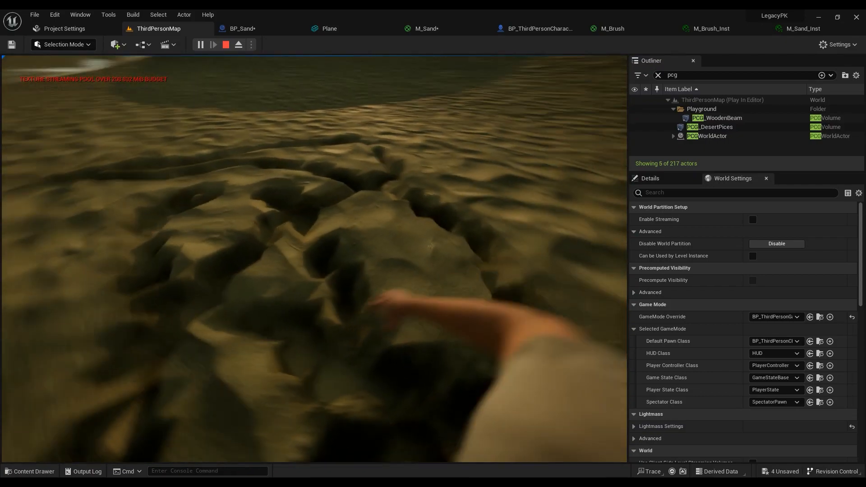
key(w)
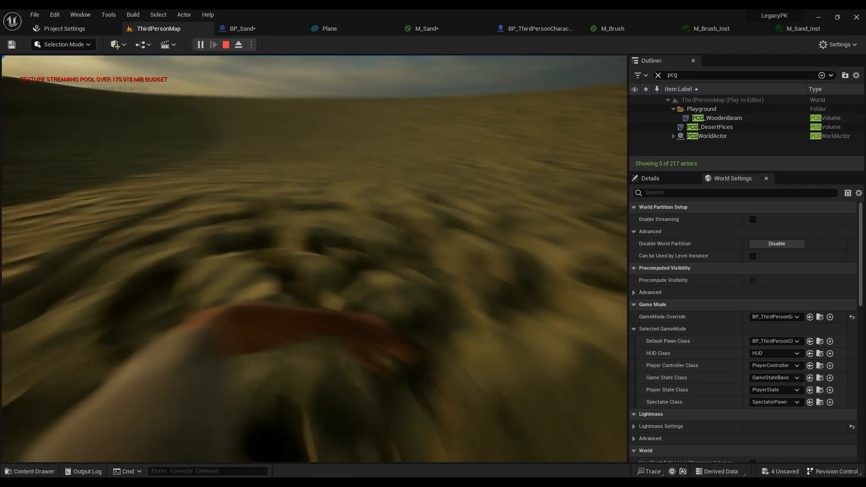
key(Escape)
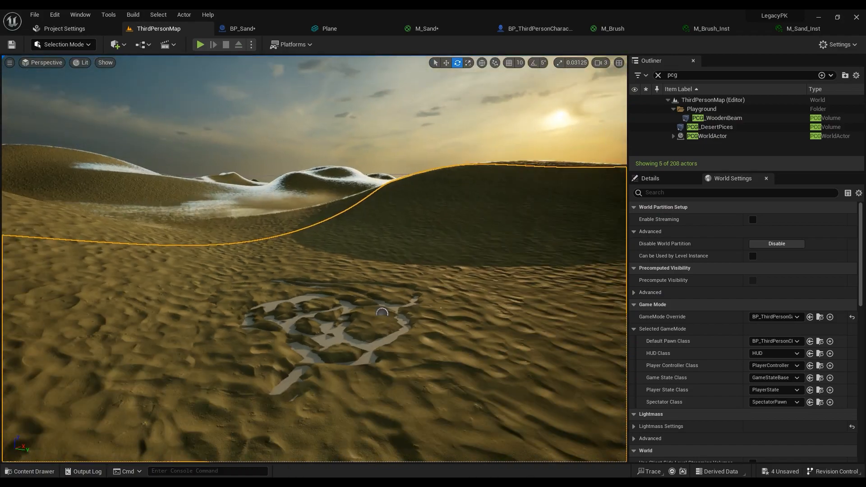
right_drag(314, 258, 376, 243)
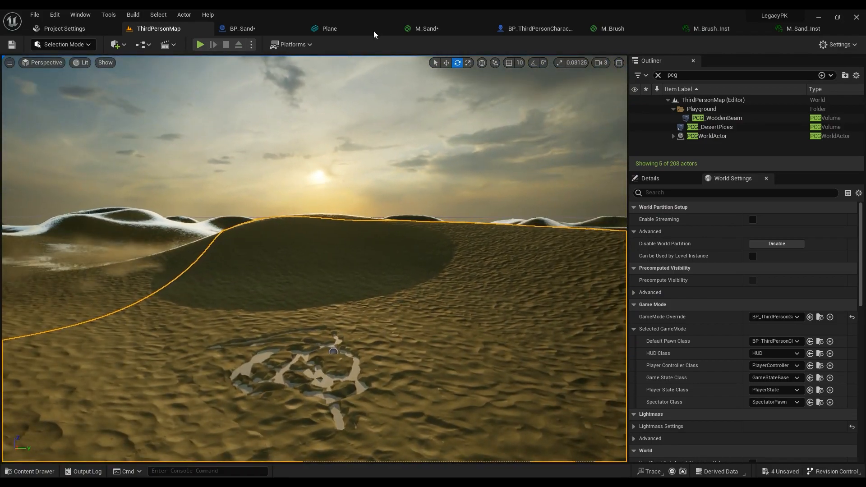
Step: Turn off Visible in the rendering settings of BP_Sand's Plane1 component
click(247, 28)
click(72, 111)
scroll(728, 224, down, 4)
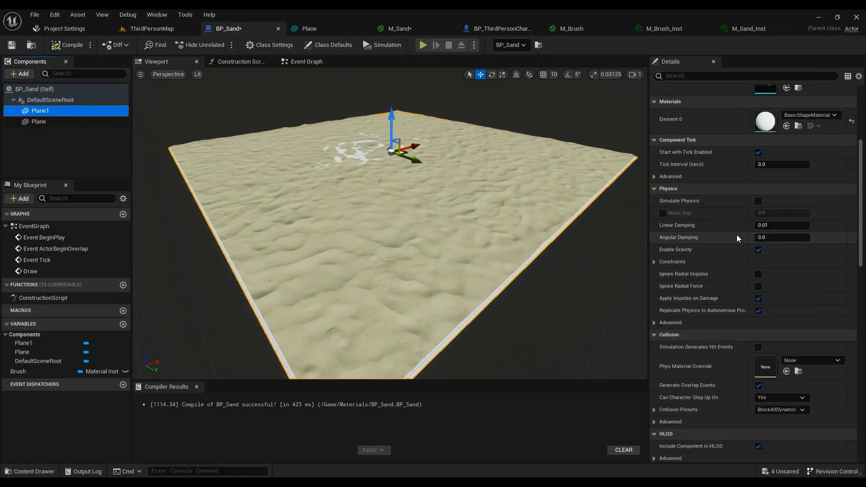
scroll(736, 234, down, 6)
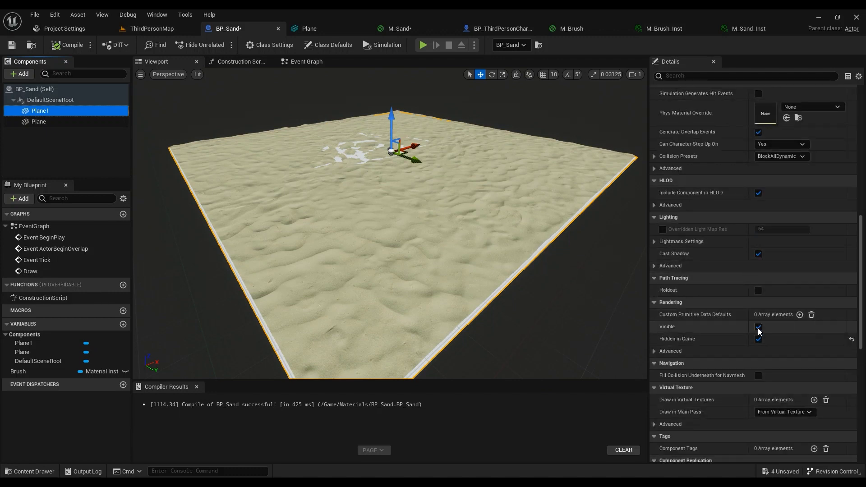
click(757, 327)
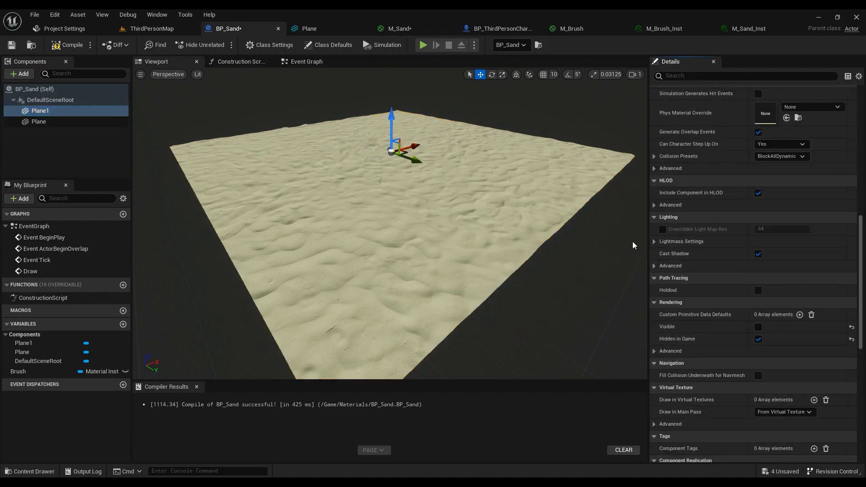
Step: Compile and save BP_Sand, and expand Plane1's Collision Presets to inspect its trace and object responses
click(13, 47)
scroll(736, 259, up, 5)
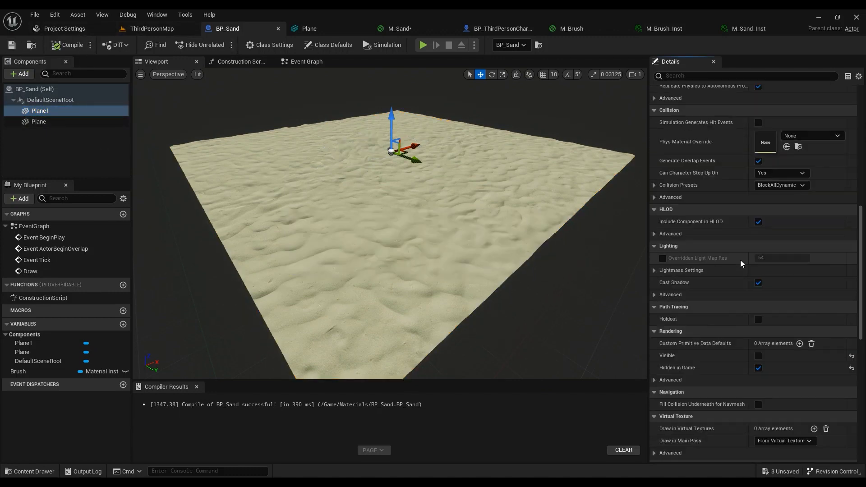
click(653, 257)
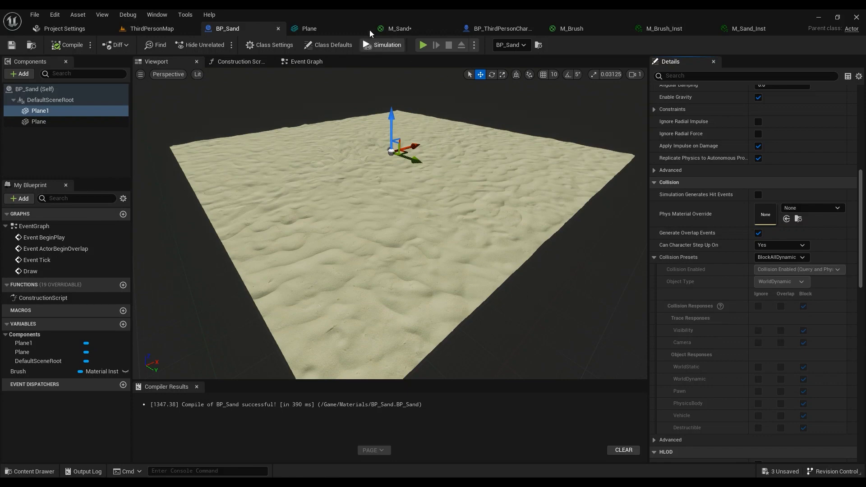
Step: Inspect the Trace Channel of the Line Trace By Channel node in BP_ThirdPersonCharacter and return to the sand in ThirdPersonMap
click(494, 29)
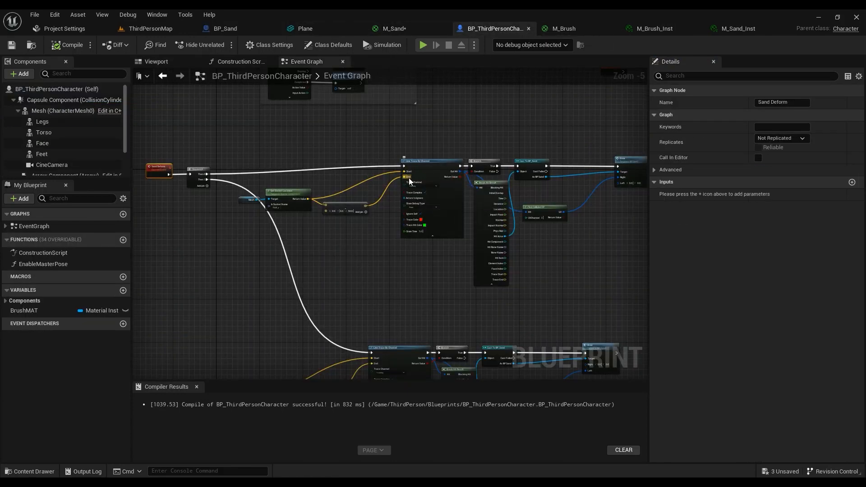
scroll(448, 199, up, 5)
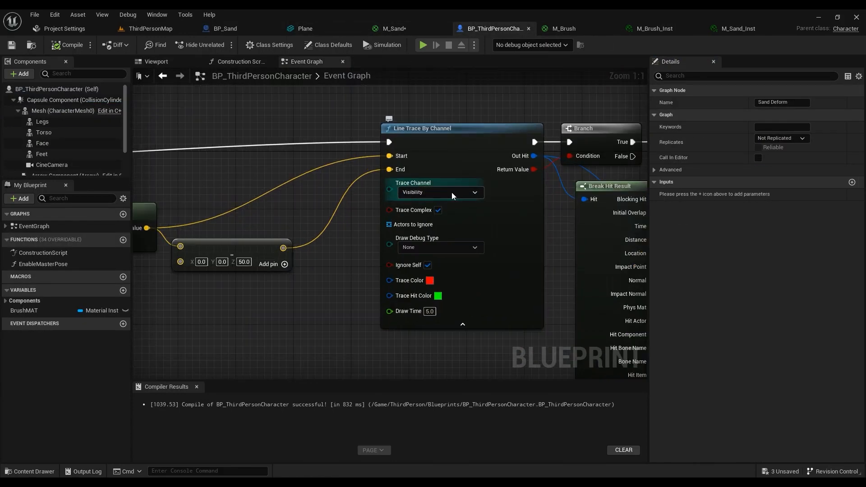
click(165, 33)
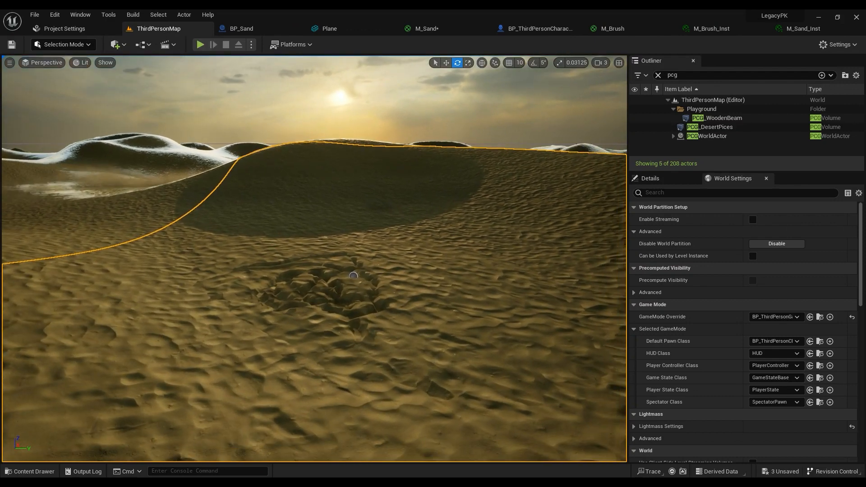
right_drag(362, 211, 353, 184)
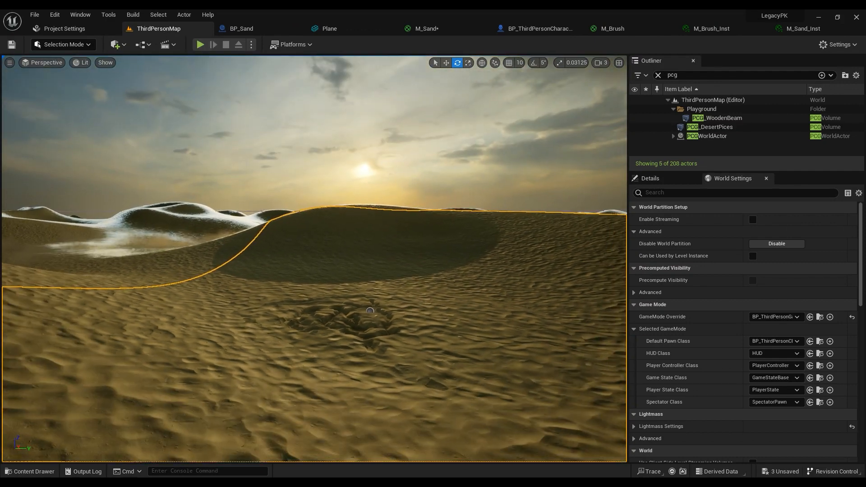